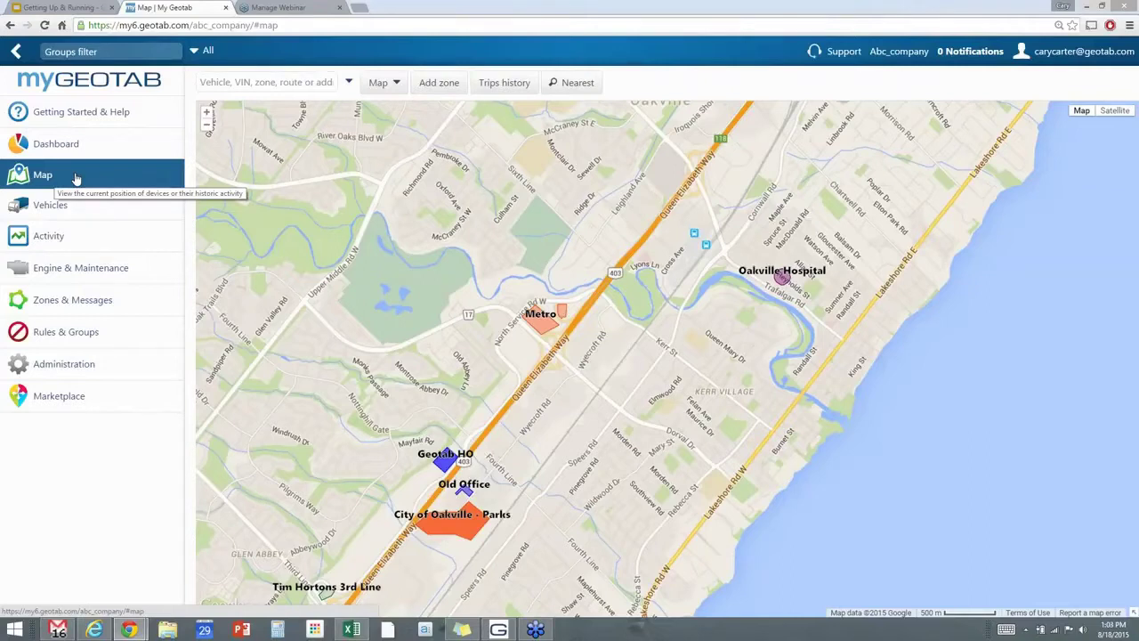
# - Open the groups tree under Rules & Groups to show the company's group structure
pyautogui.click(85, 334)
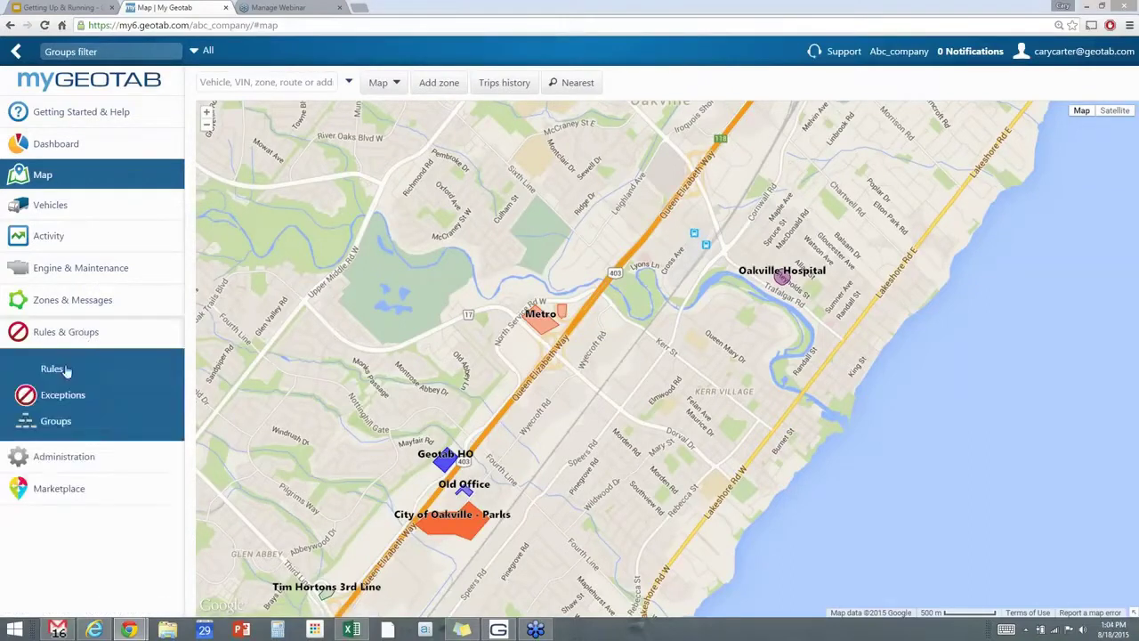
pyautogui.click(57, 421)
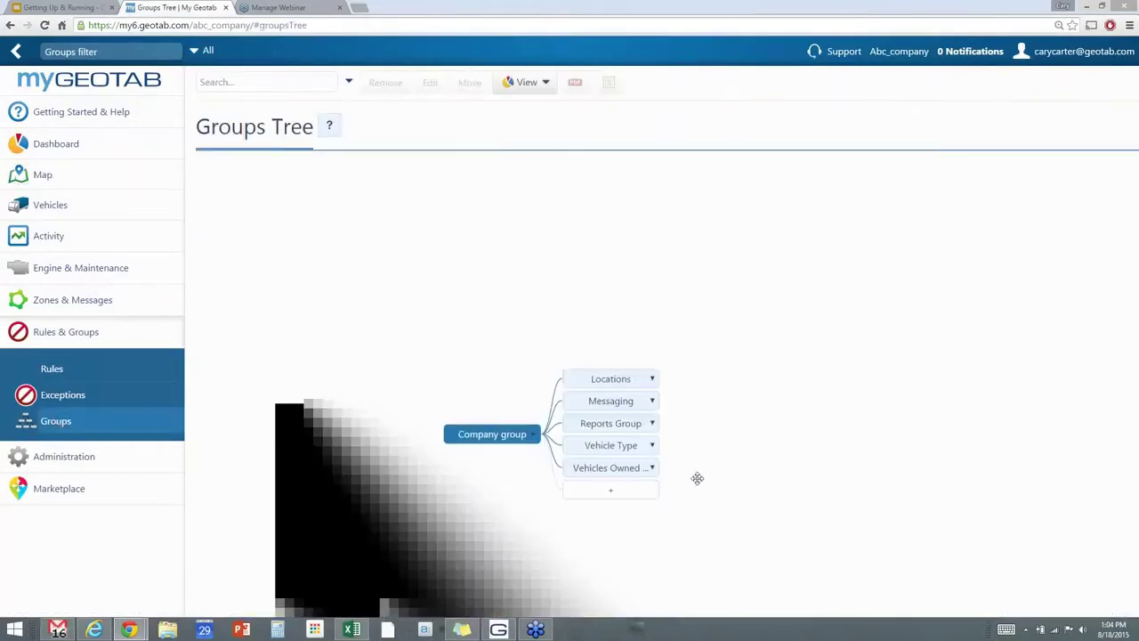
pyautogui.moveTo(696, 479); pyautogui.dragTo(673, 381)
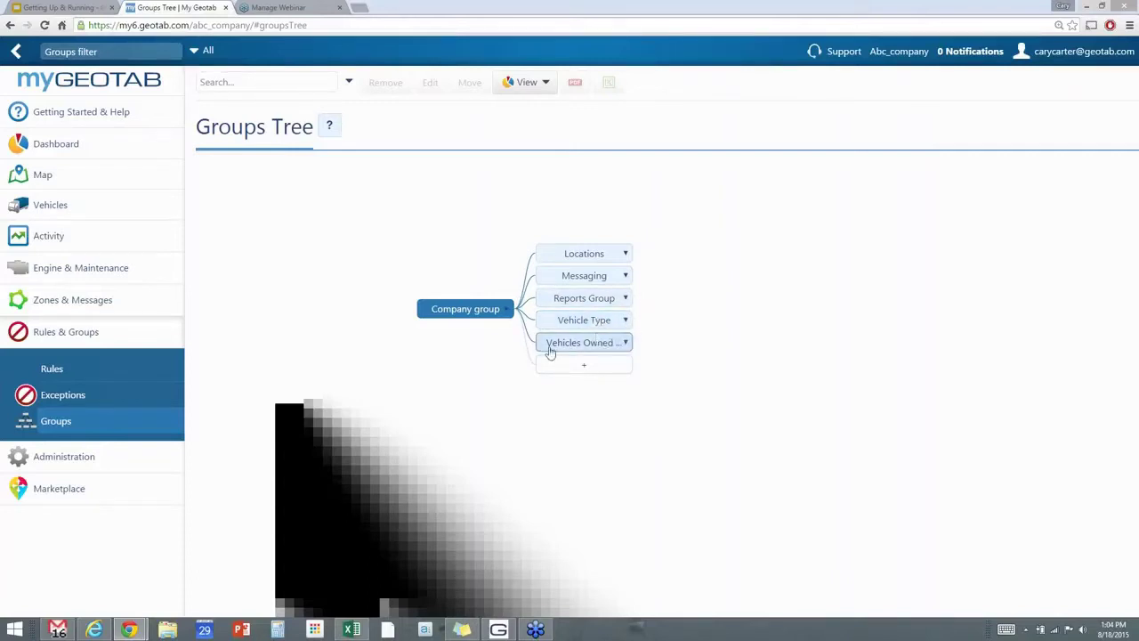
# - Examine the subgroups of Locations, Messaging and Vehicle Type, including those within Heavy and Medium Duty
pyautogui.click(620, 255)
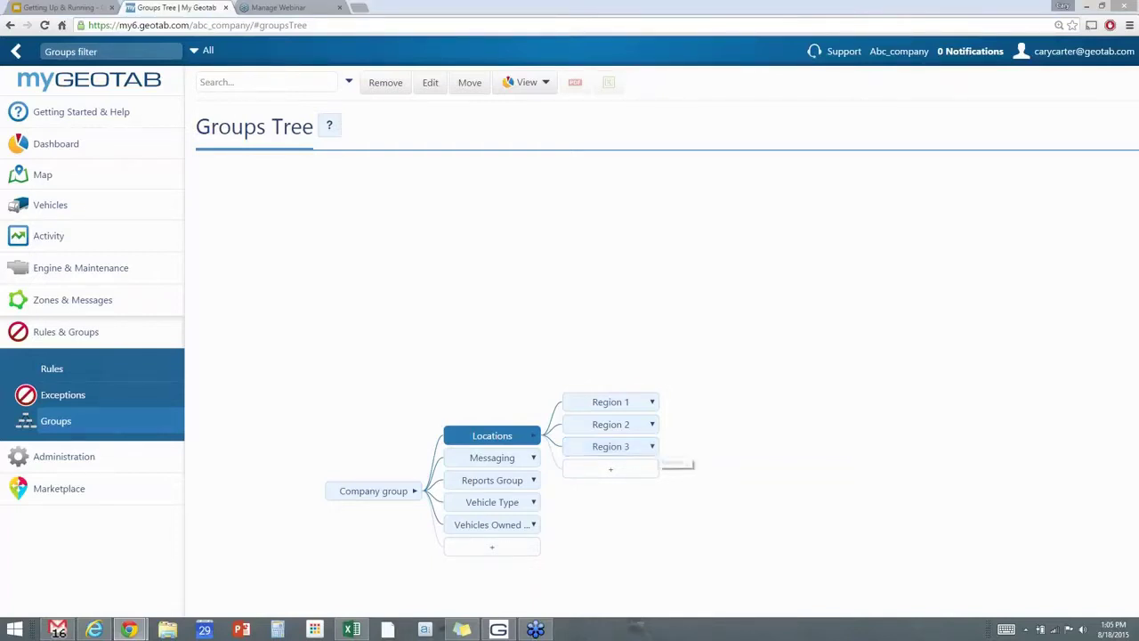
pyautogui.click(650, 441)
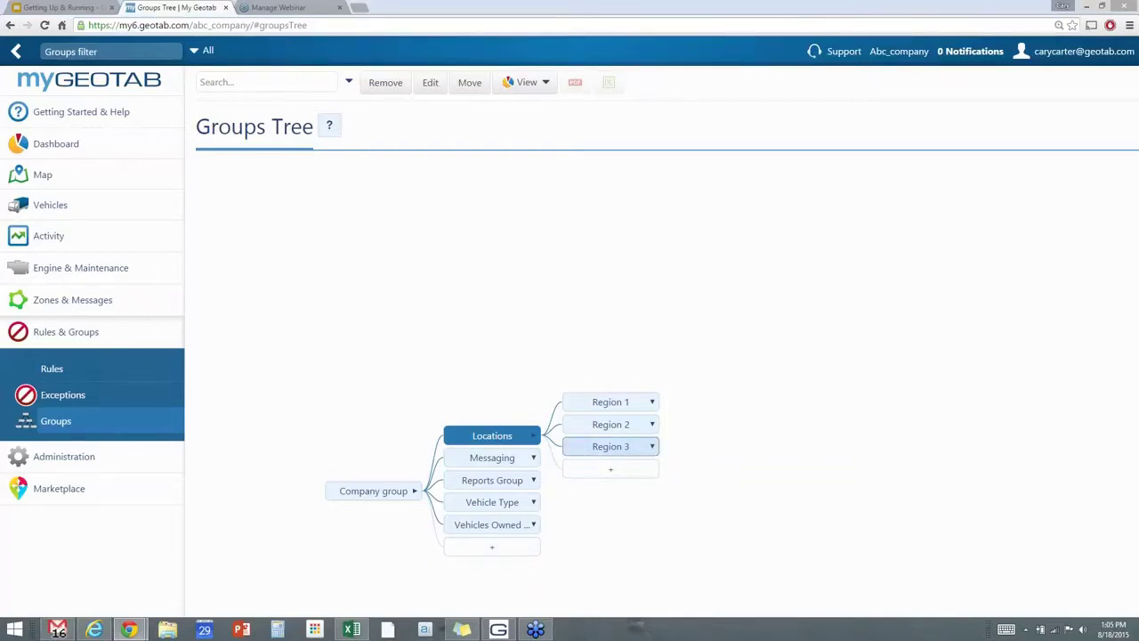
pyautogui.click(499, 459)
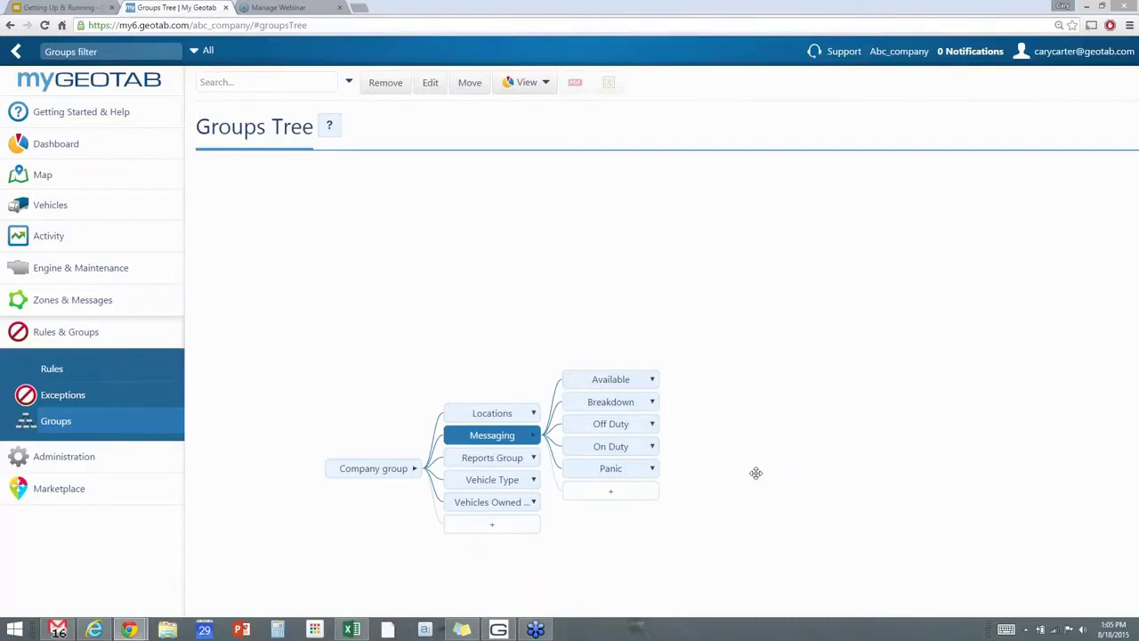
pyautogui.click(492, 482)
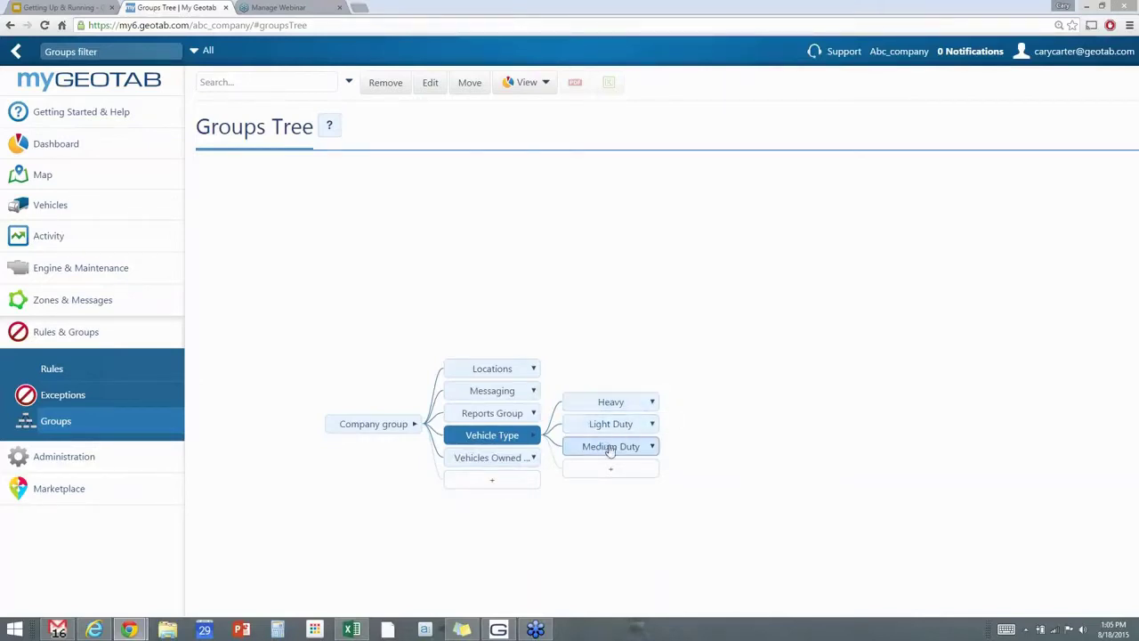
pyautogui.click(653, 447)
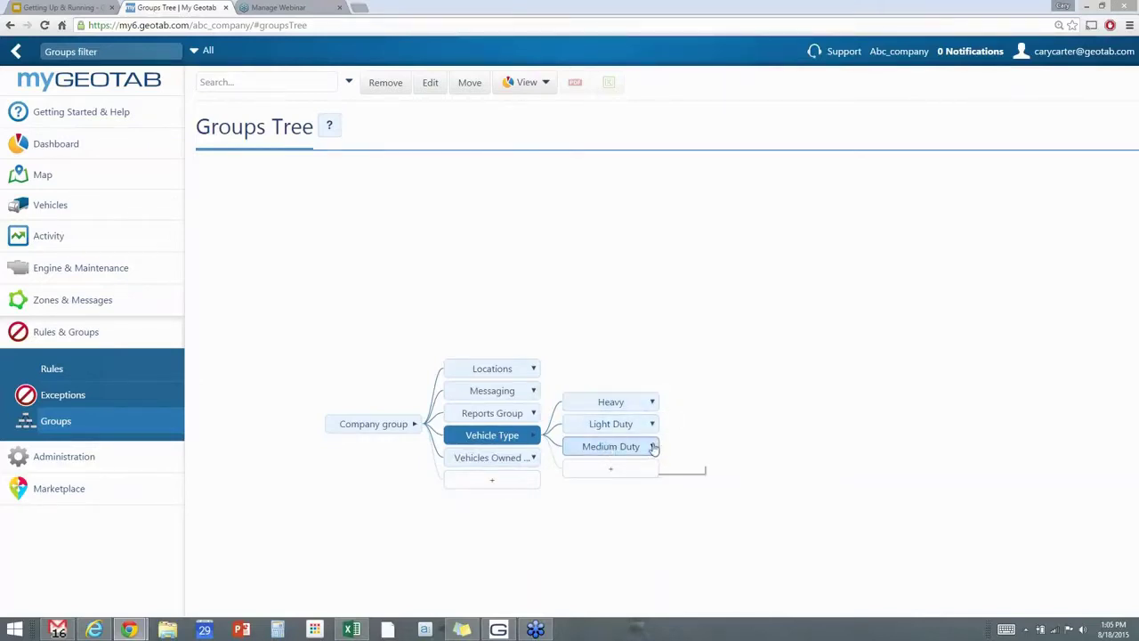
pyautogui.click(648, 401)
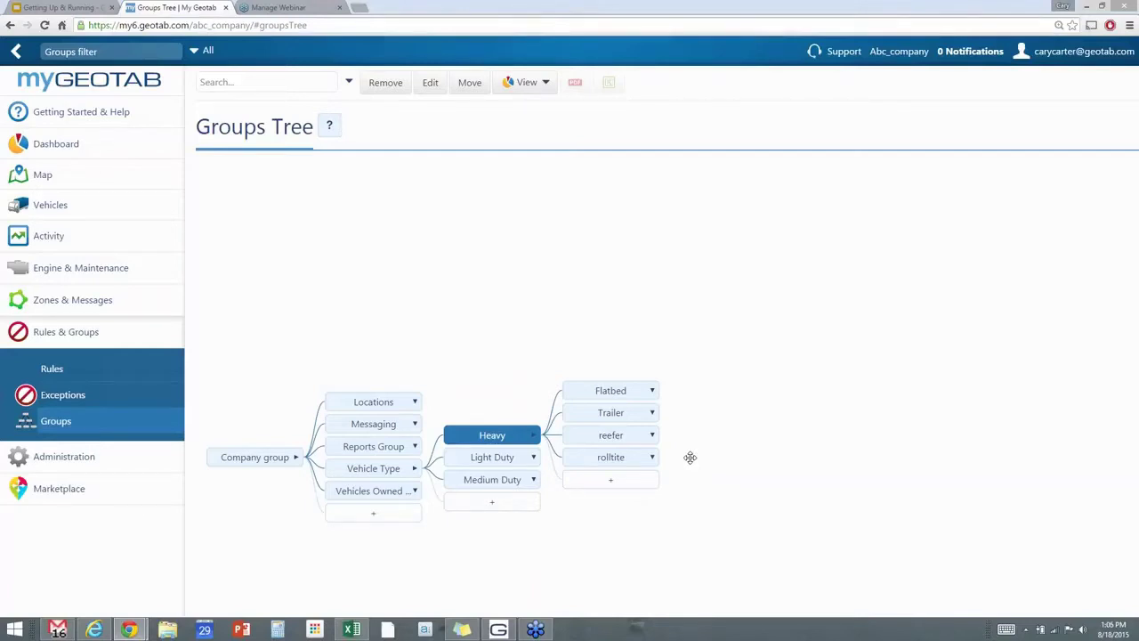
pyautogui.click(507, 480)
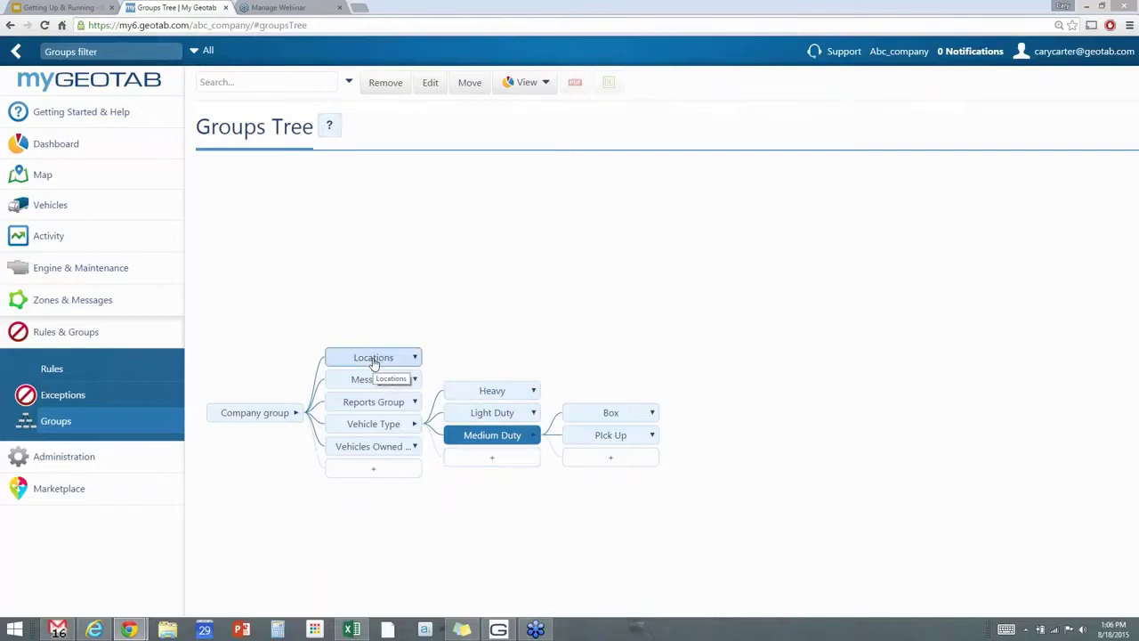
# - Add a group named Leased Vehicles beneath the Vehicles Owned By group and save it
pyautogui.click(381, 450)
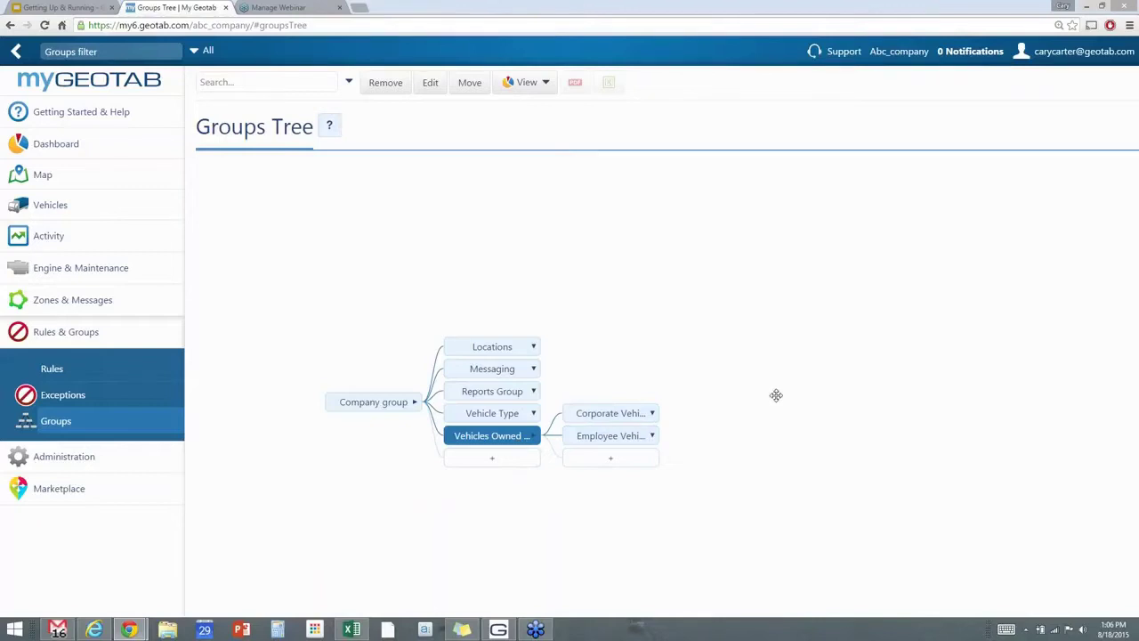
pyautogui.click(612, 464)
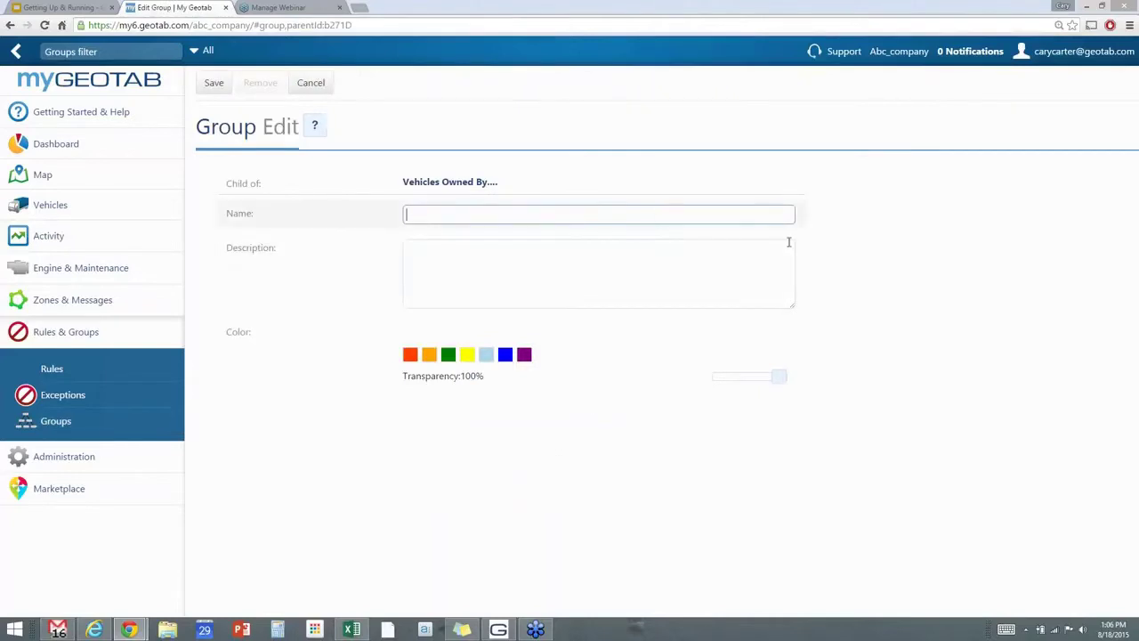
pyautogui.write('Leased Vehicles')
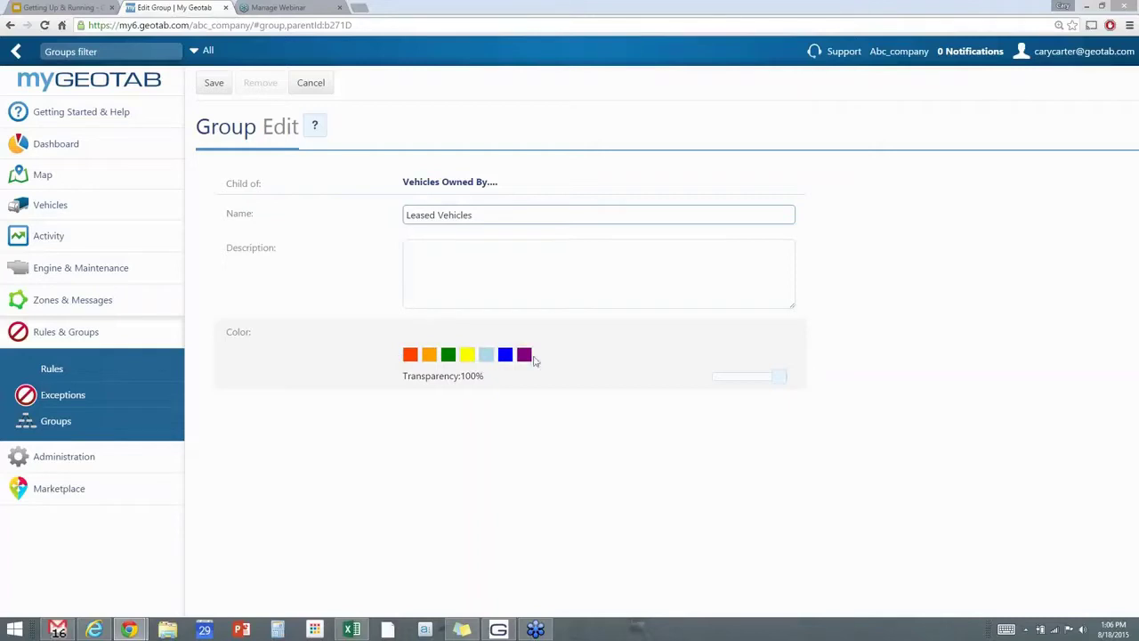
pyautogui.click(212, 84)
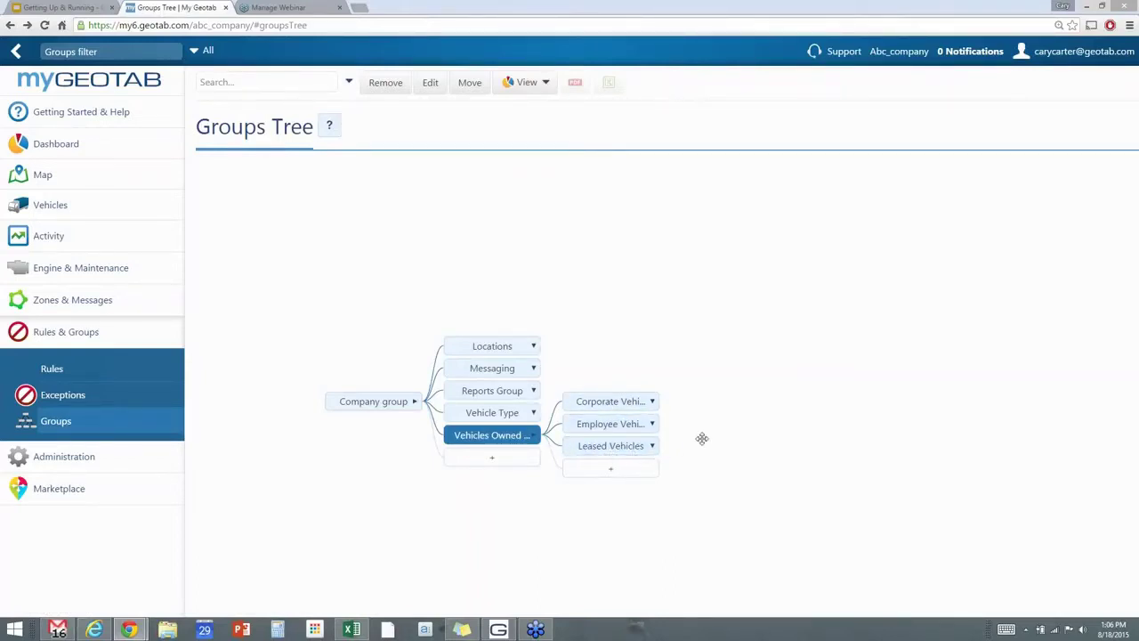
# - Add a group named Region 4 beneath the Locations group and save it
pyautogui.click(492, 345)
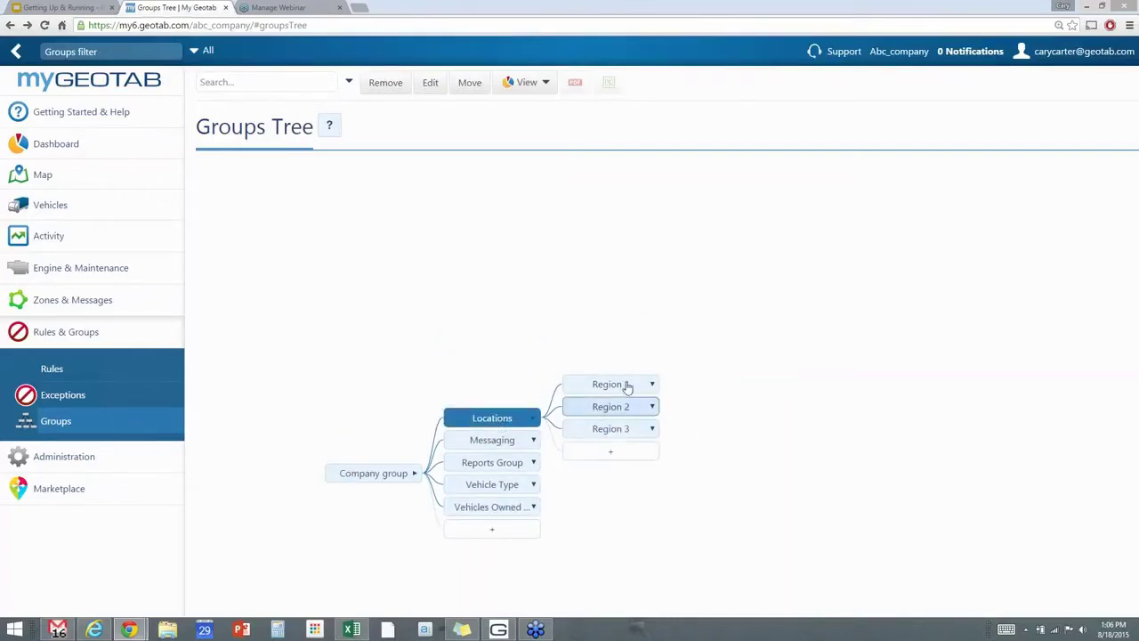
pyautogui.click(611, 455)
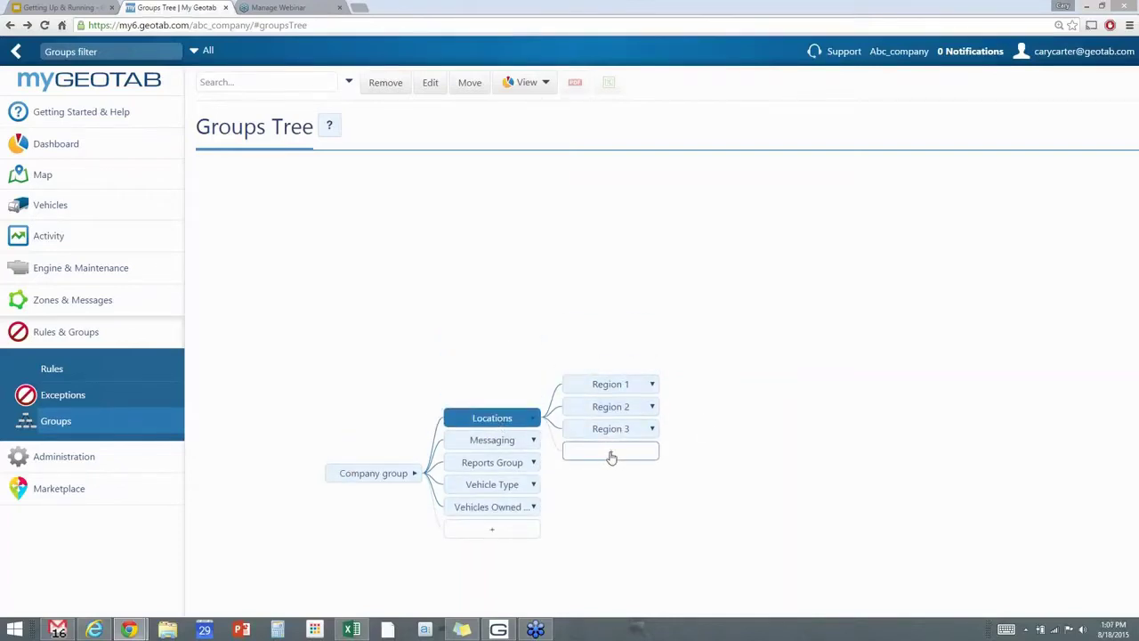
pyautogui.click(547, 214)
pyautogui.write('Region 4')
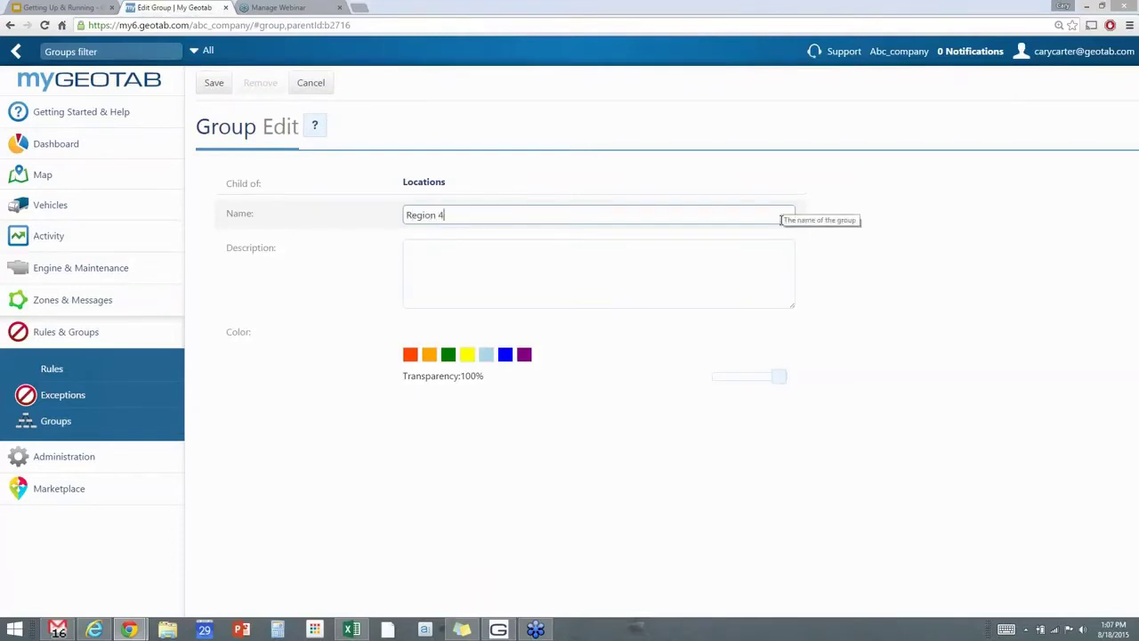
pyautogui.click(215, 84)
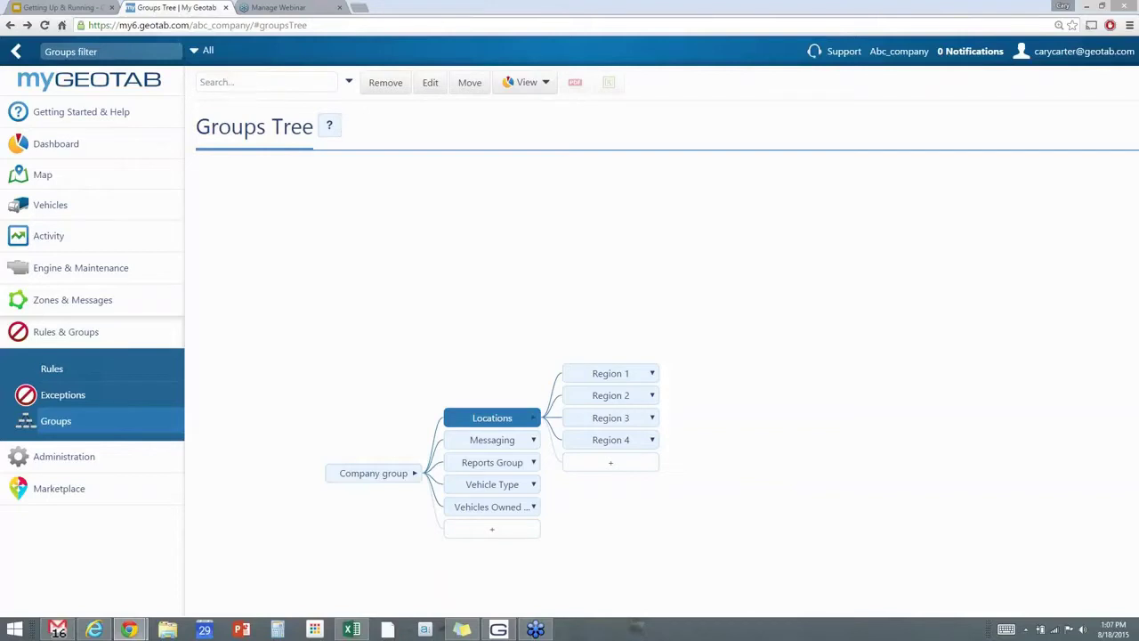
pyautogui.click(194, 53)
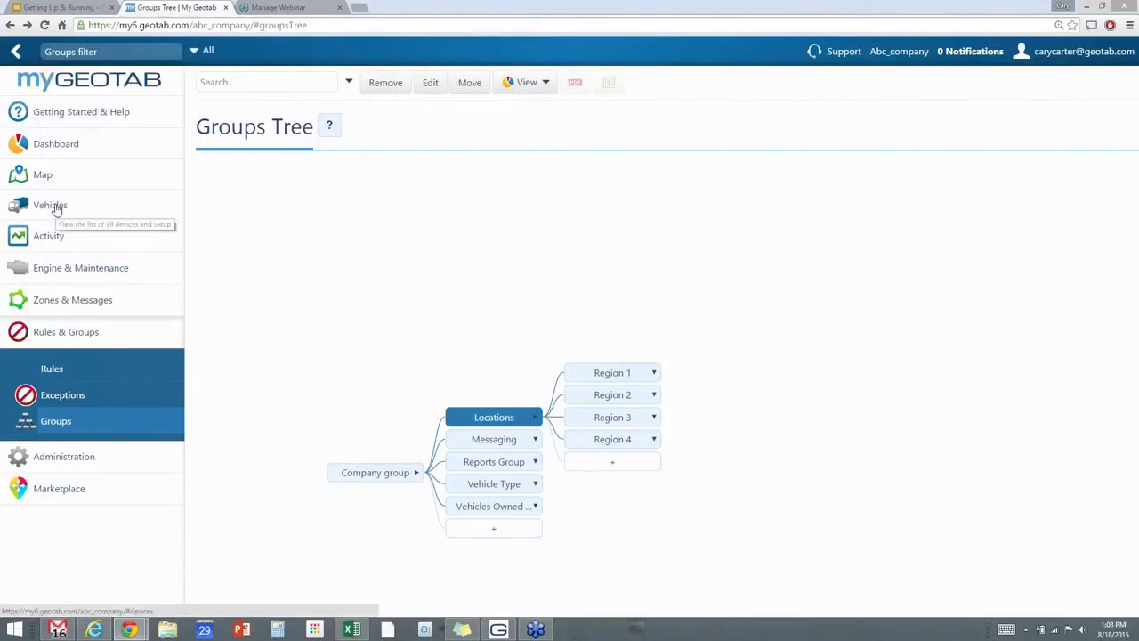
# - Assign vehicle S 41564 to All in Region 1 under Locations and save the vehicle
pyautogui.click(55, 204)
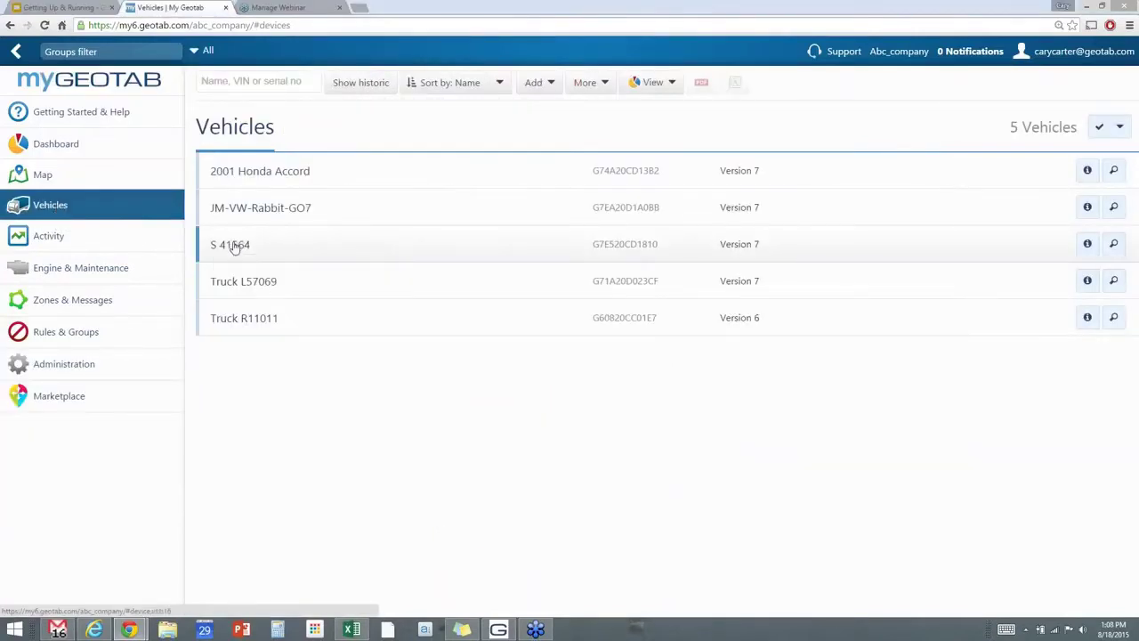
pyautogui.click(235, 249)
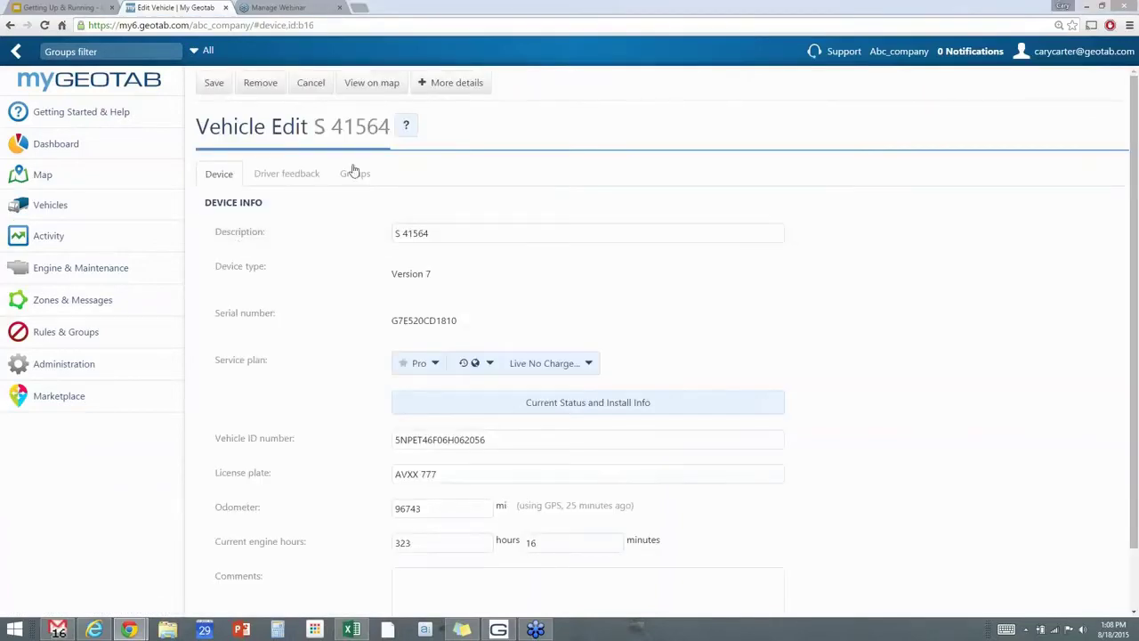
pyautogui.click(356, 174)
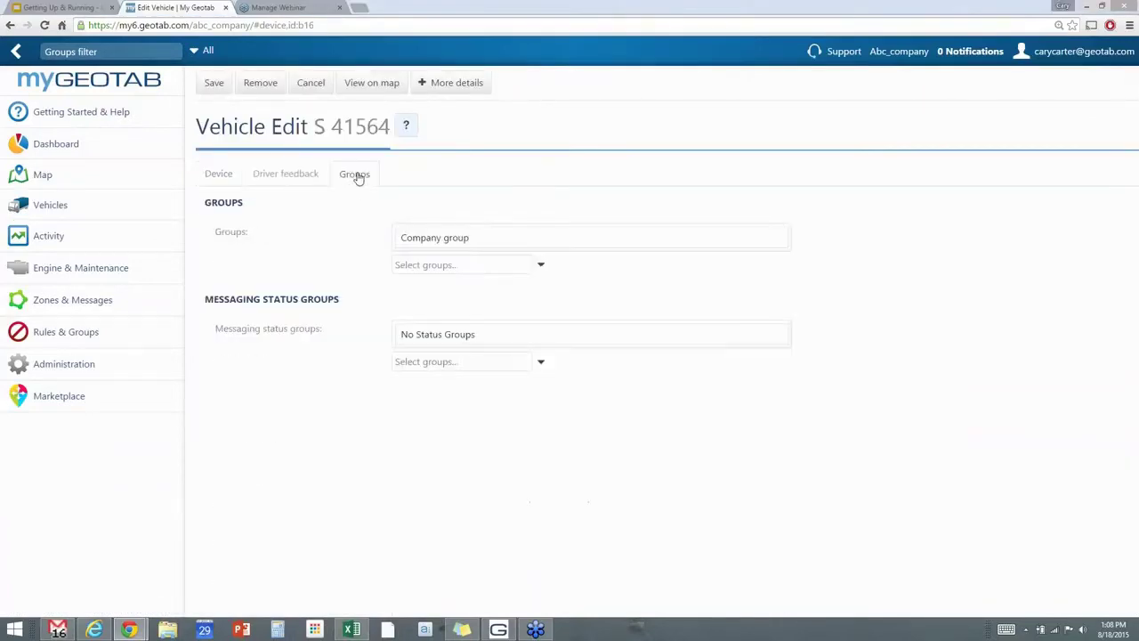
pyautogui.click(541, 267)
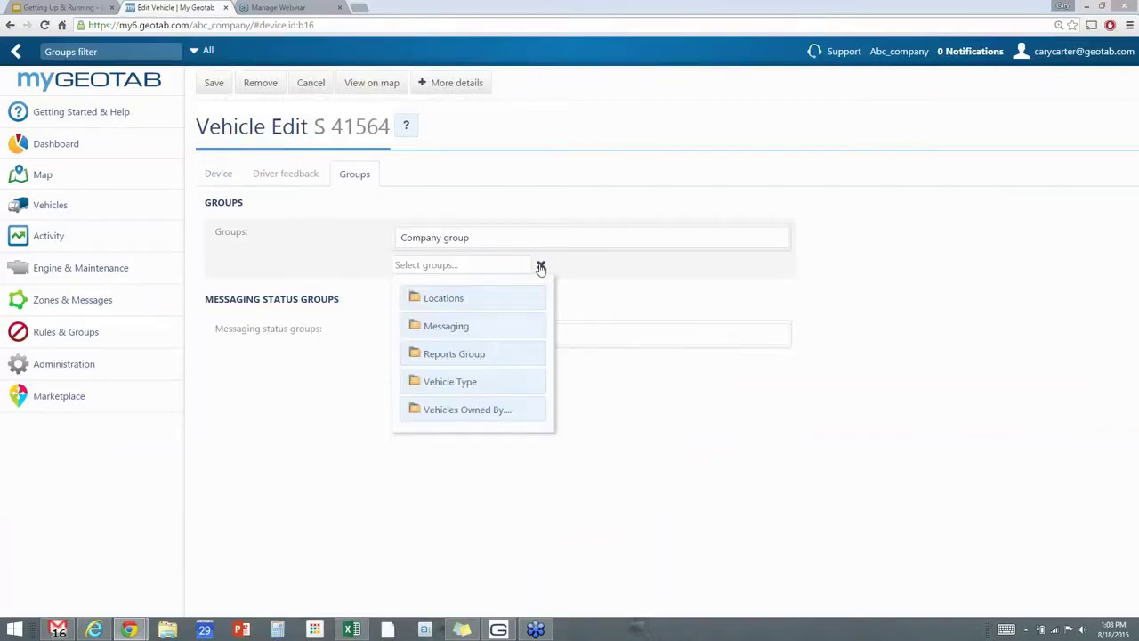
pyautogui.click(460, 303)
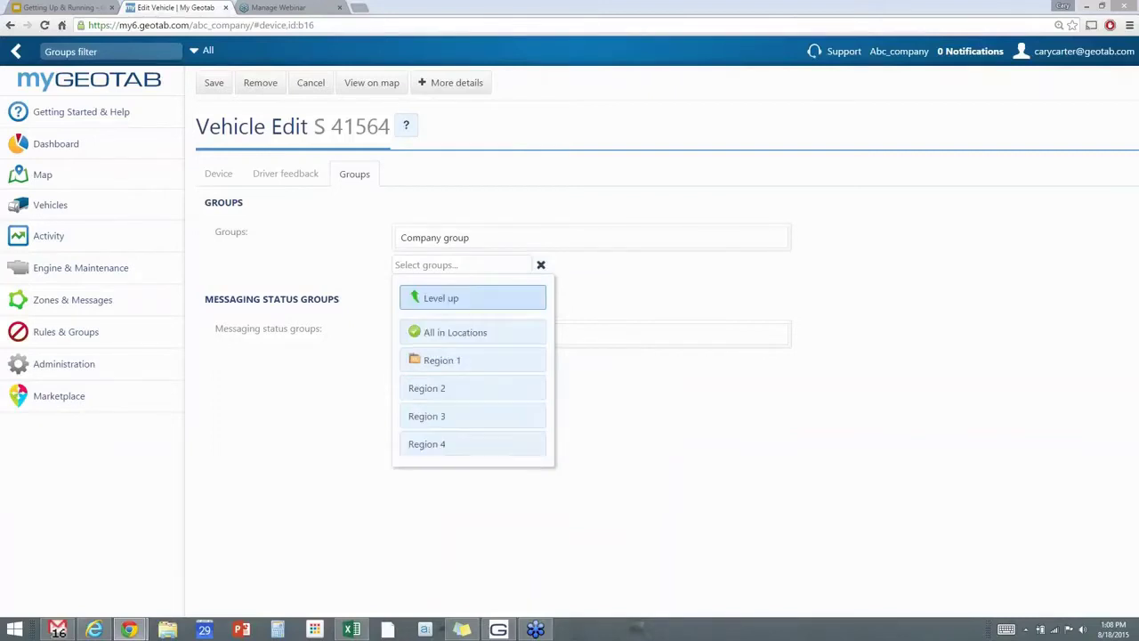
pyautogui.click(454, 361)
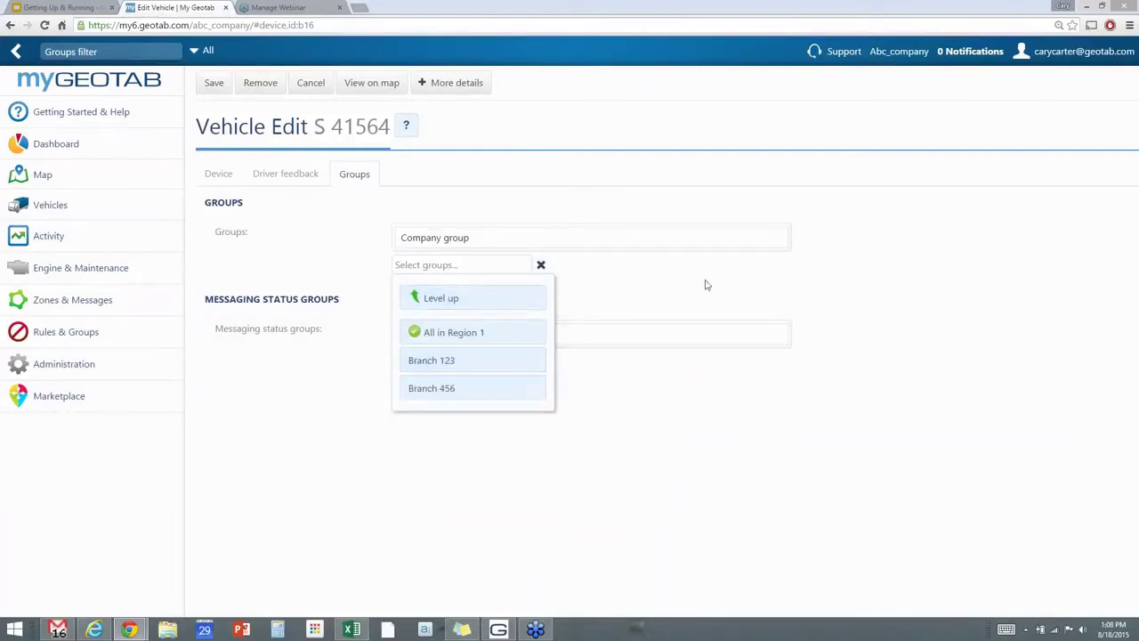
pyautogui.click(471, 332)
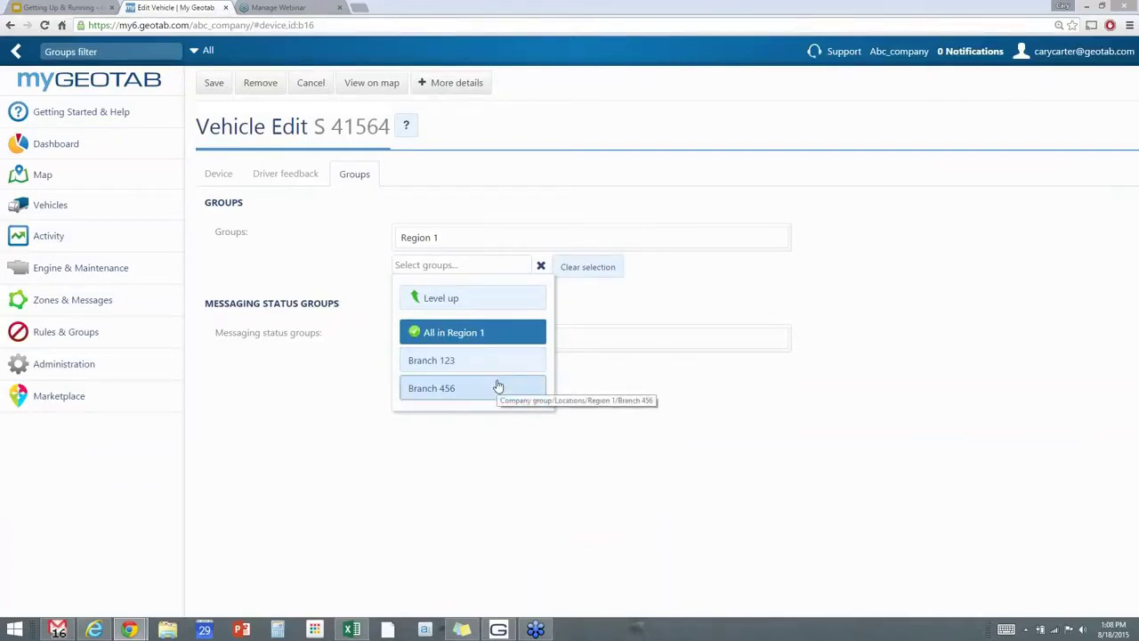
pyautogui.click(748, 457)
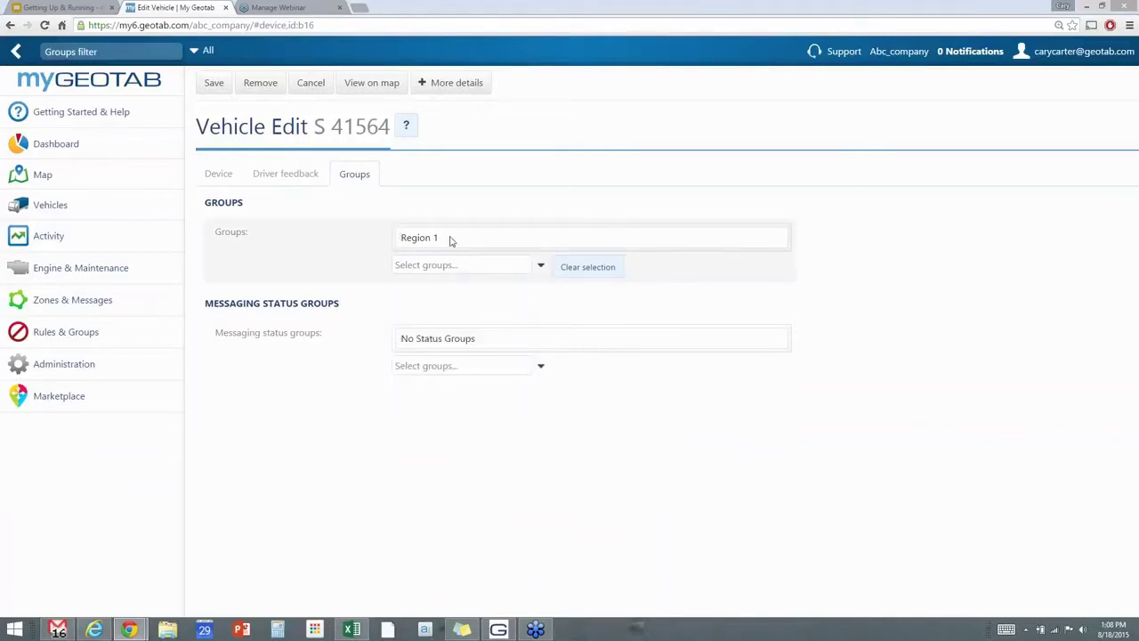
pyautogui.click(212, 84)
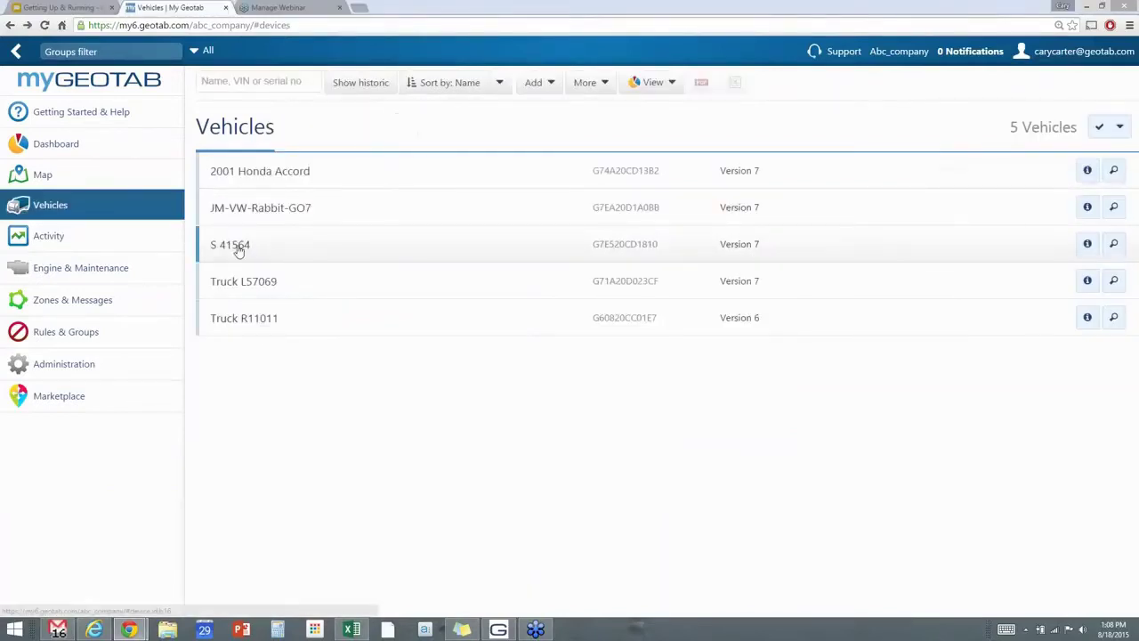
# - Assign vehicle Truck L57069 to All in Region 1 under Locations and save the vehicle
pyautogui.click(236, 283)
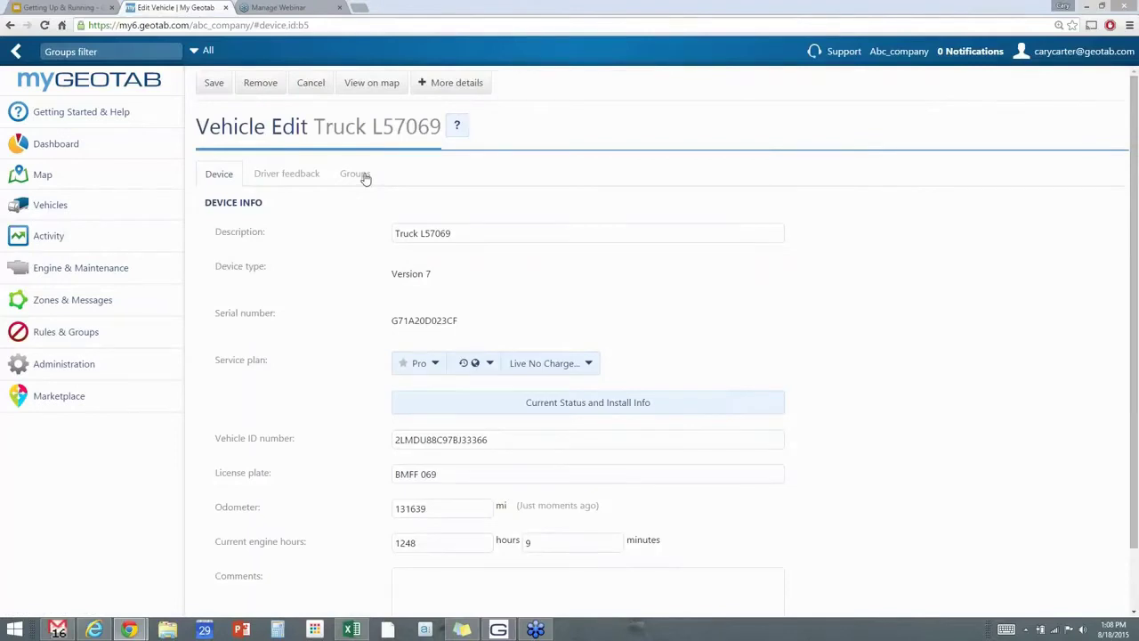
pyautogui.click(364, 177)
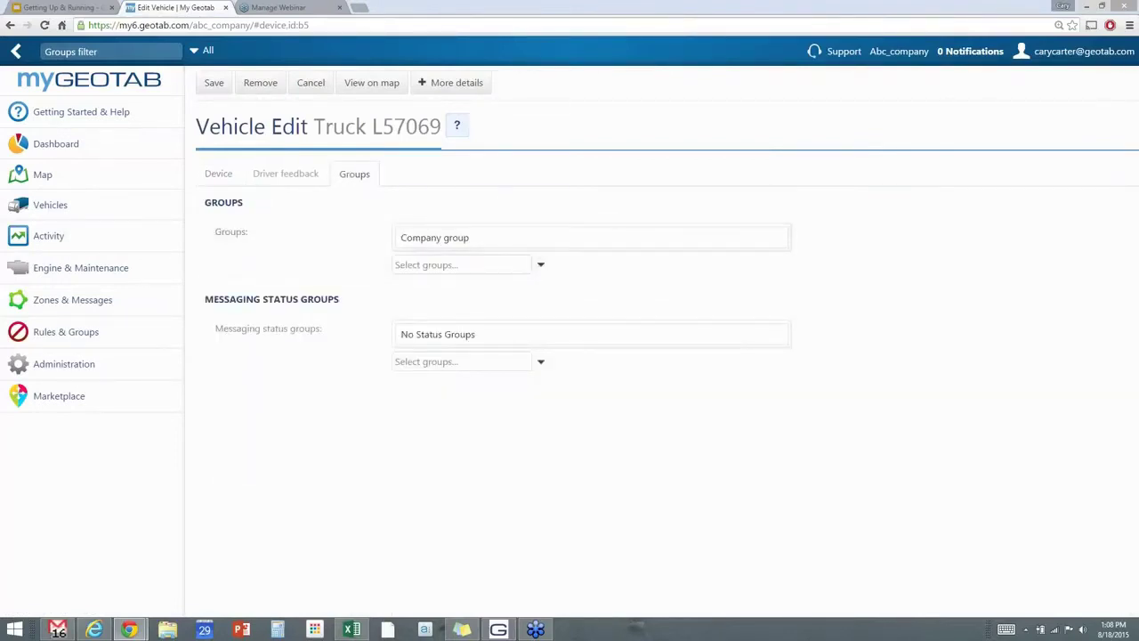
pyautogui.click(540, 264)
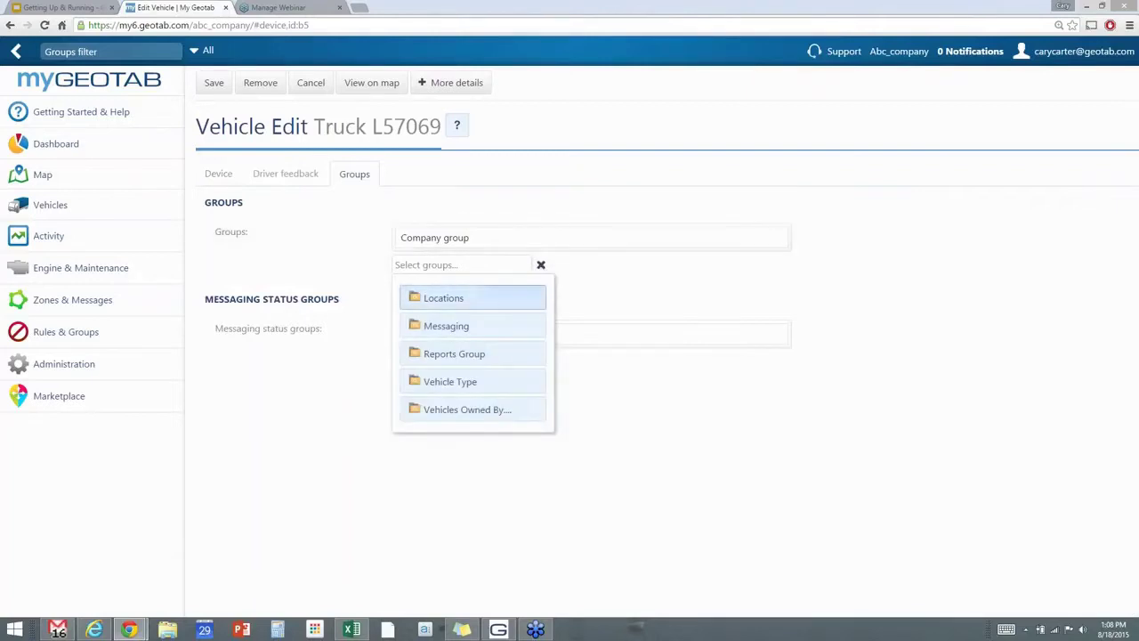
pyautogui.click(438, 297)
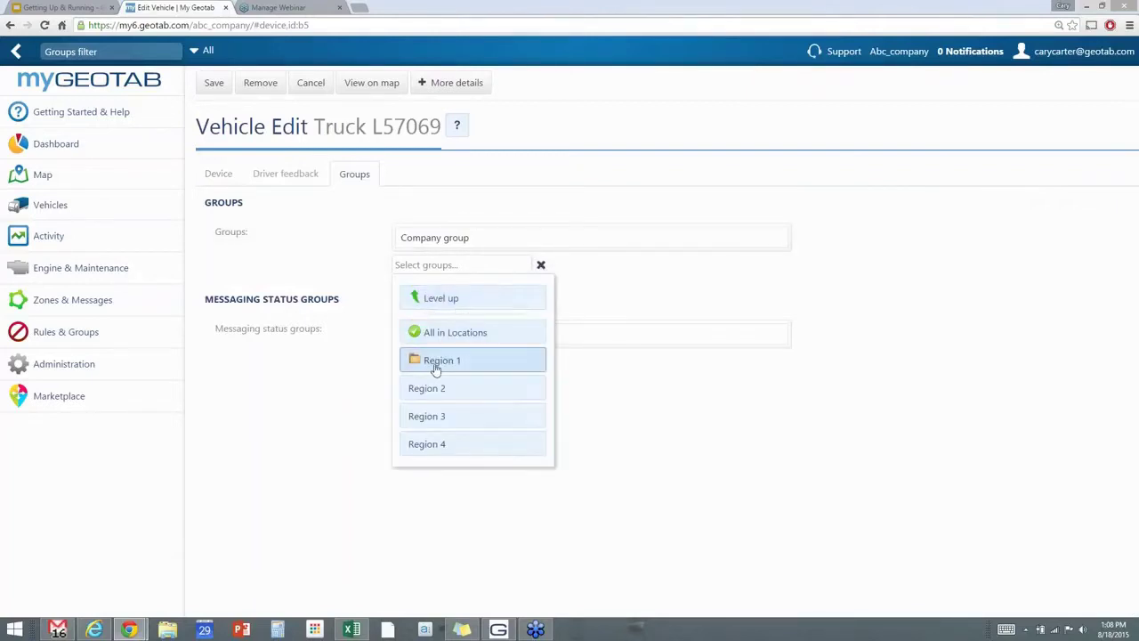
pyautogui.click(432, 363)
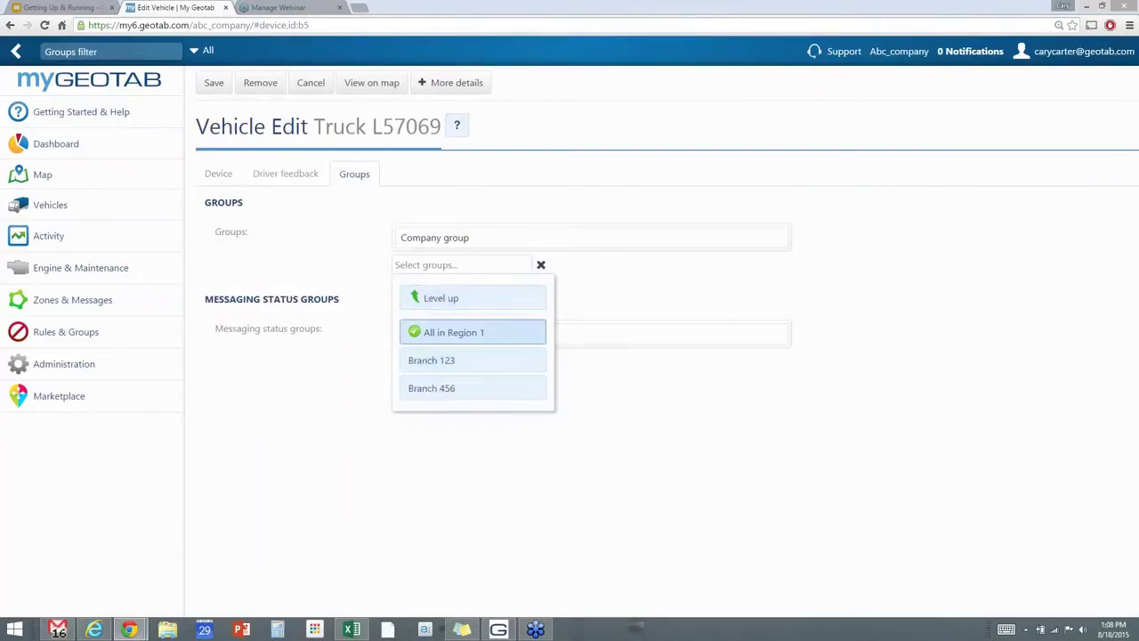
pyautogui.click(452, 332)
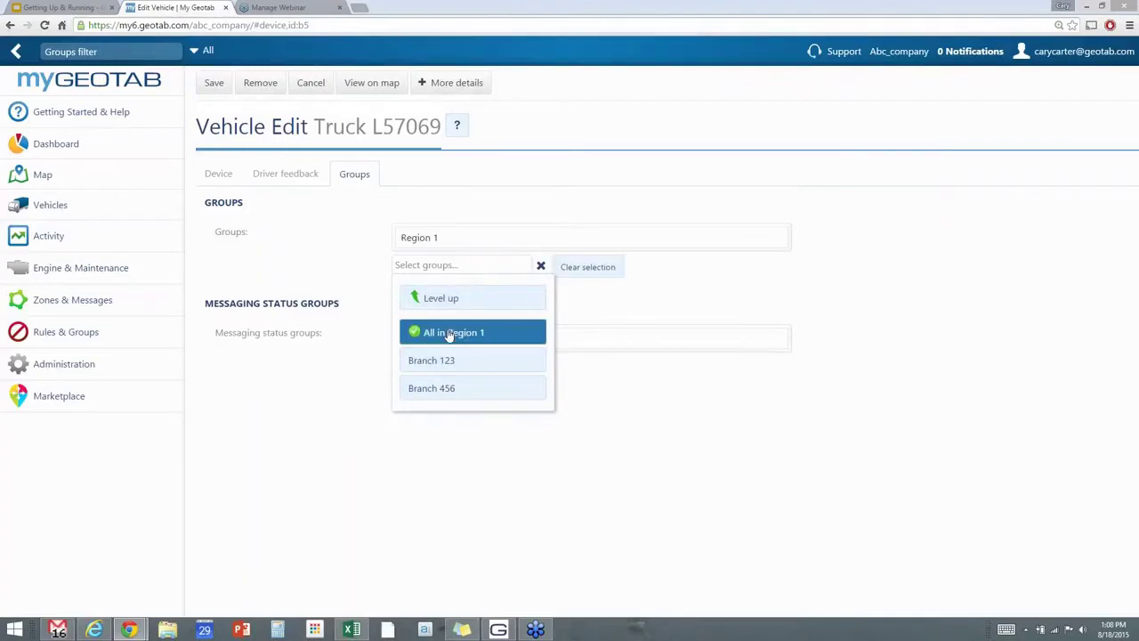
pyautogui.click(337, 274)
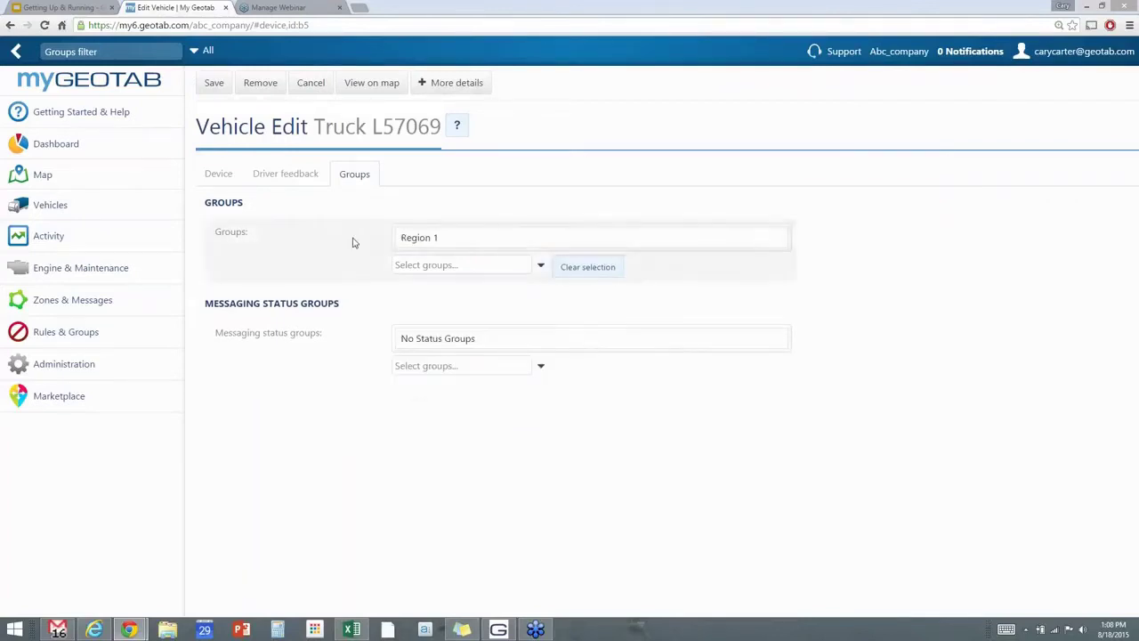
pyautogui.click(214, 85)
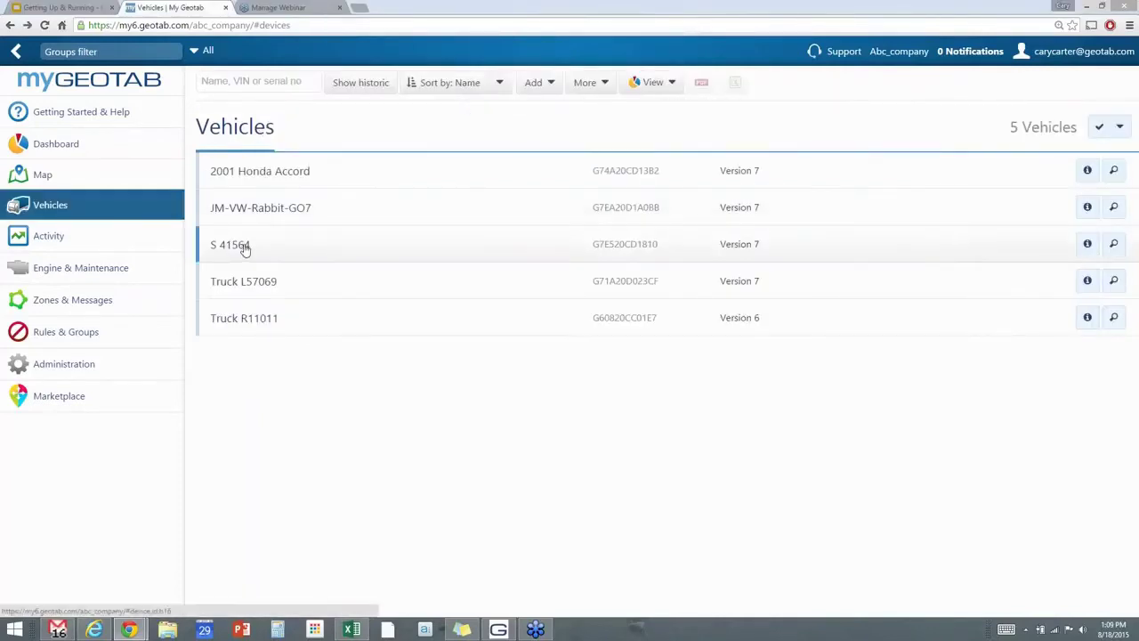
# - Check the group details of S 41564, filter the vehicle list to Everything in Region 1 under Locations, and clear the filter
pyautogui.moveTo(243, 249)
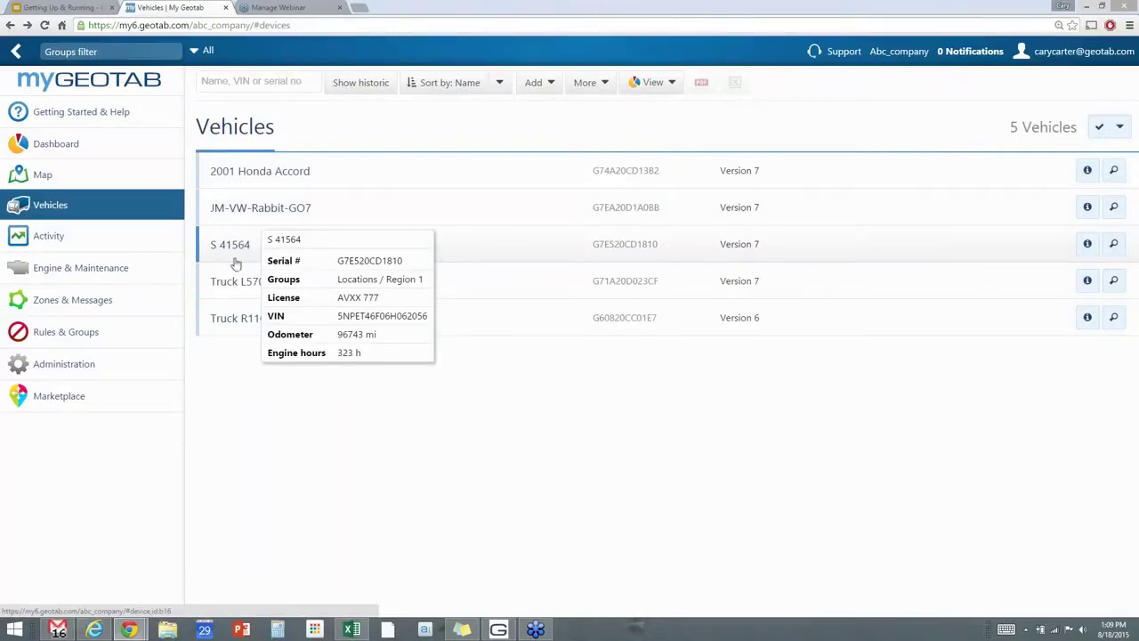
pyautogui.moveTo(236, 287)
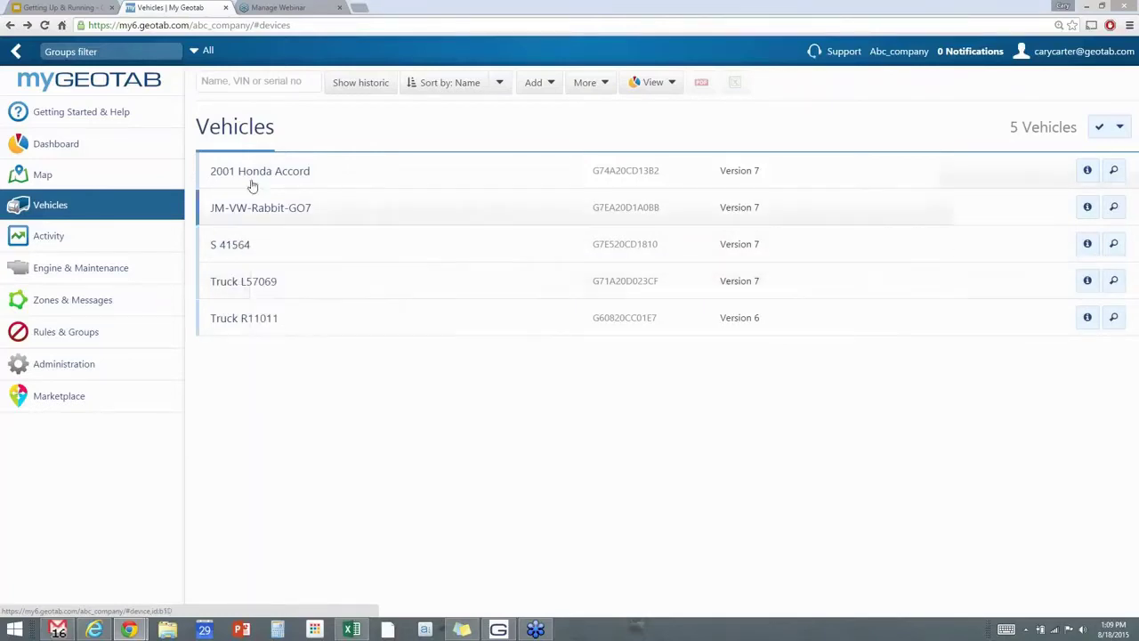
pyautogui.click(197, 50)
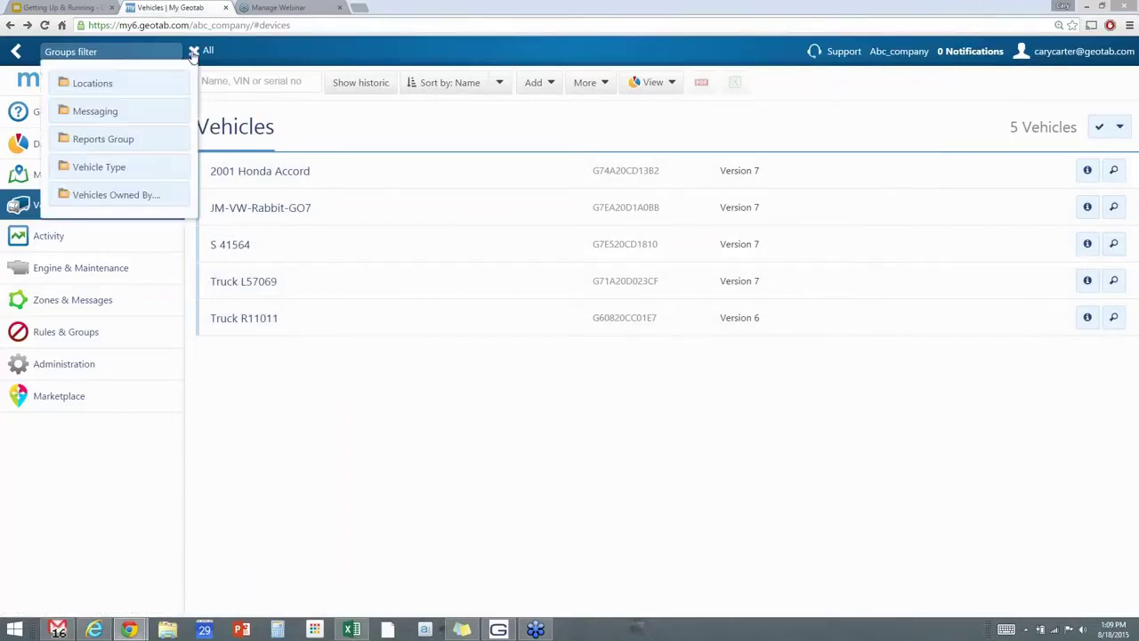
pyautogui.click(99, 84)
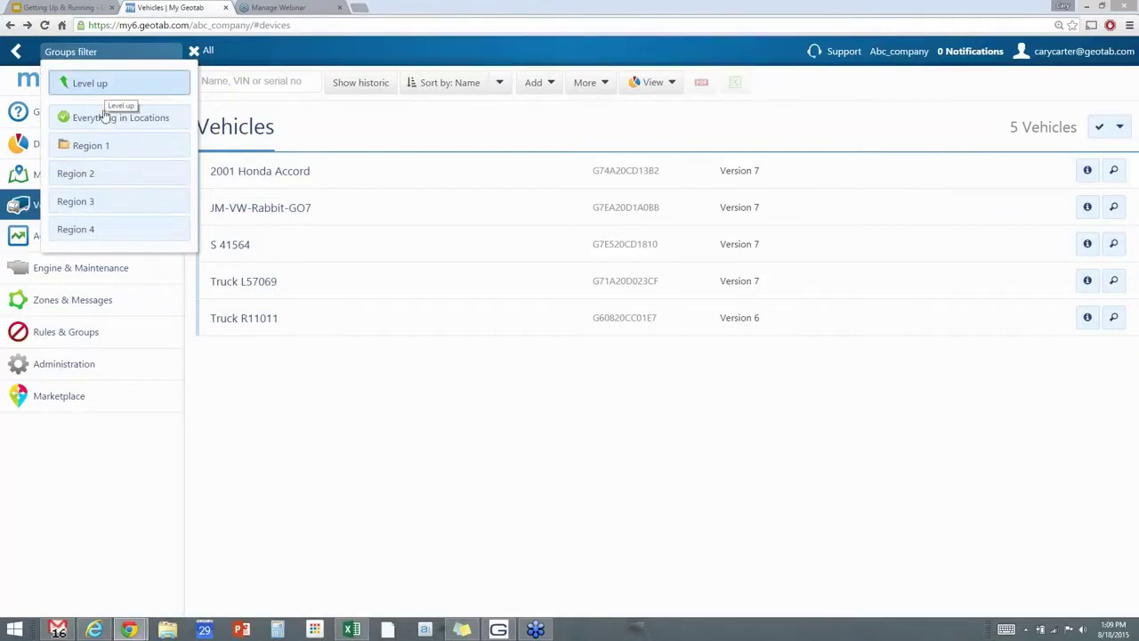
pyautogui.click(92, 149)
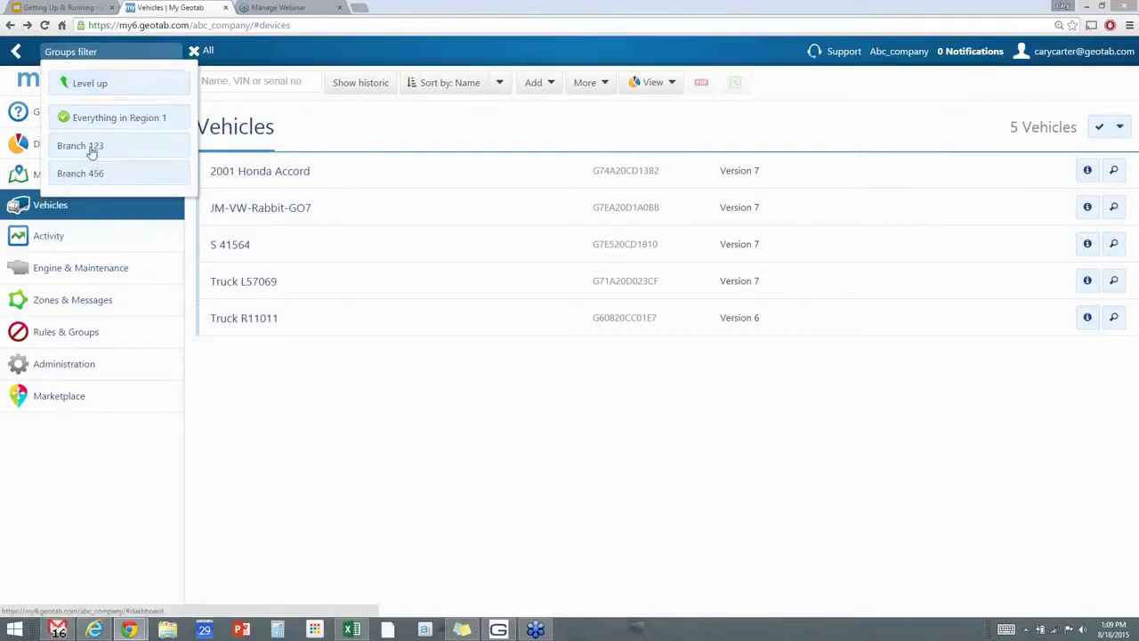
pyautogui.click(96, 117)
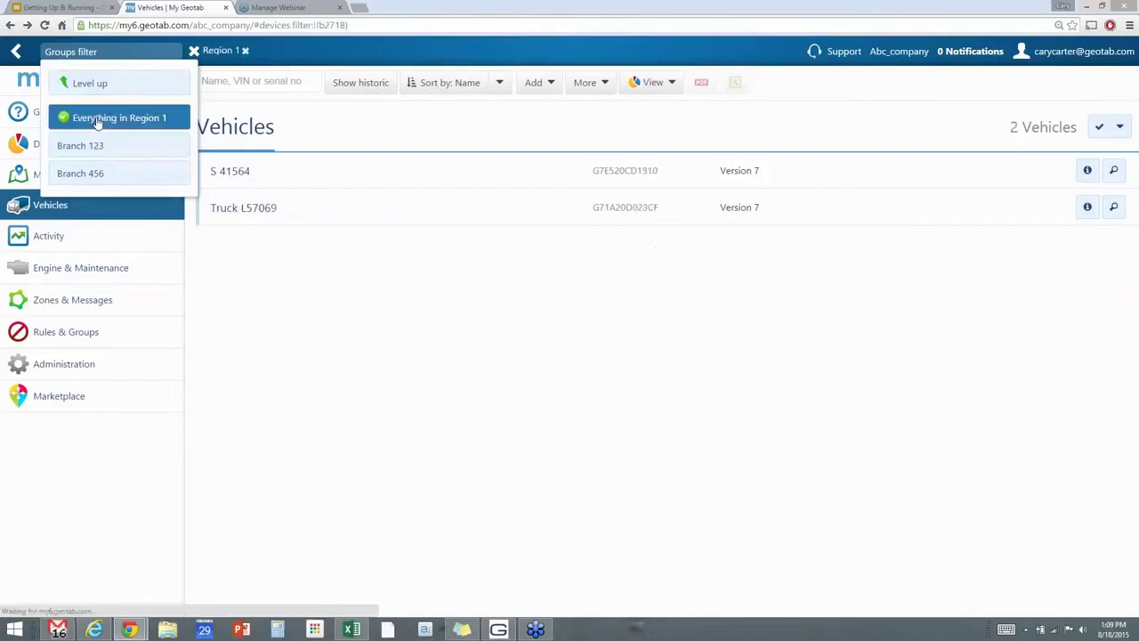
pyautogui.click(272, 236)
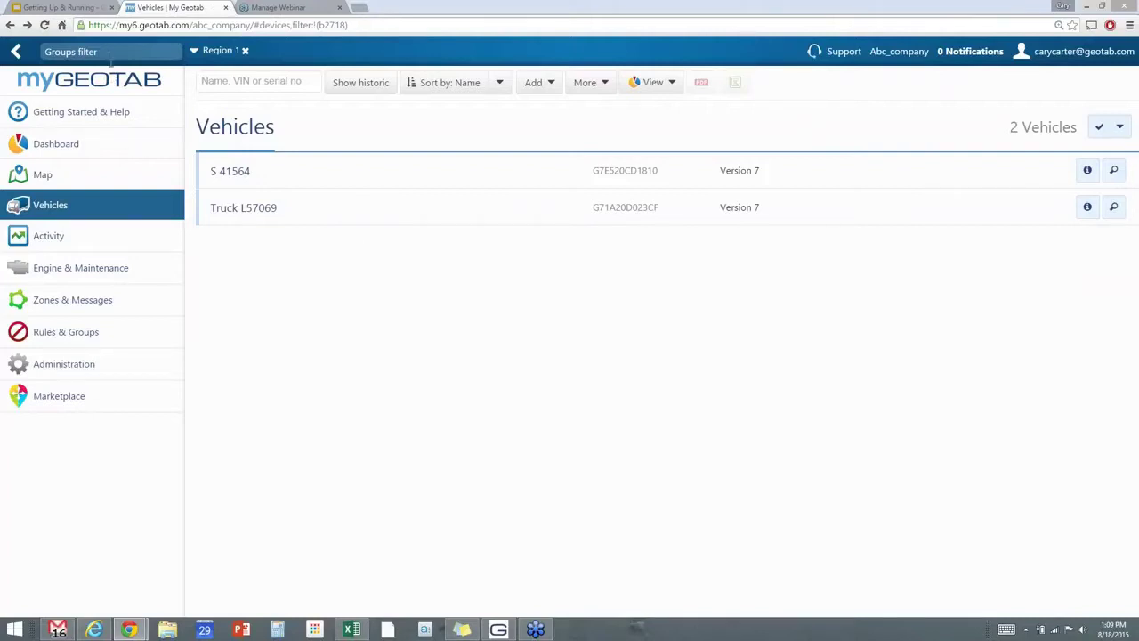
pyautogui.click(245, 51)
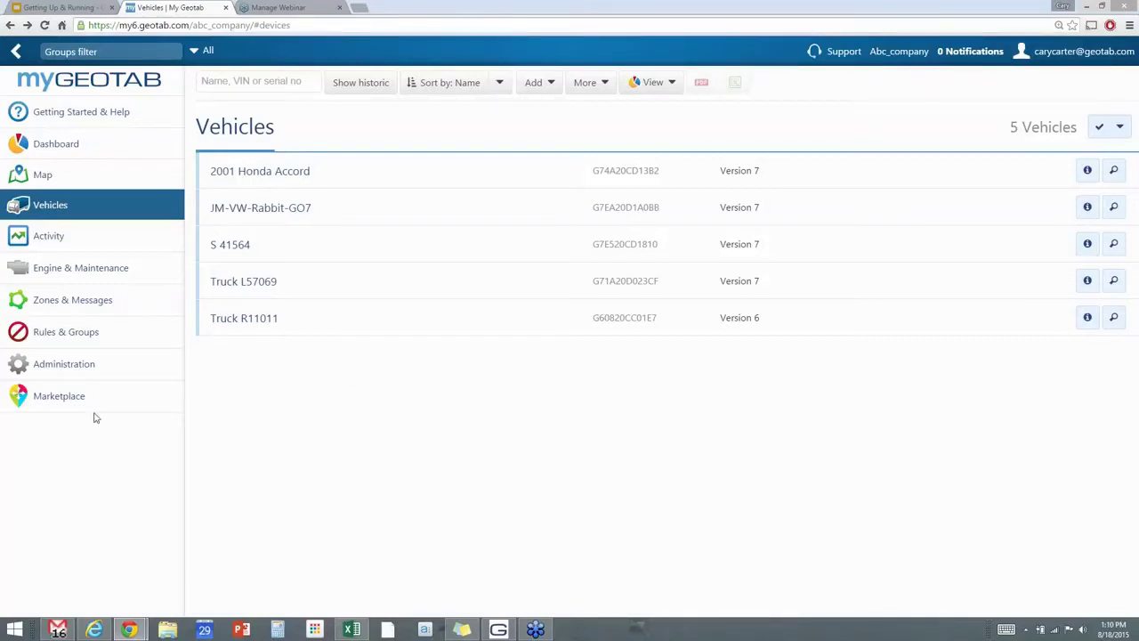
# - Search the Users list by the administrator's name and open the administrator account for editing
pyautogui.click(77, 372)
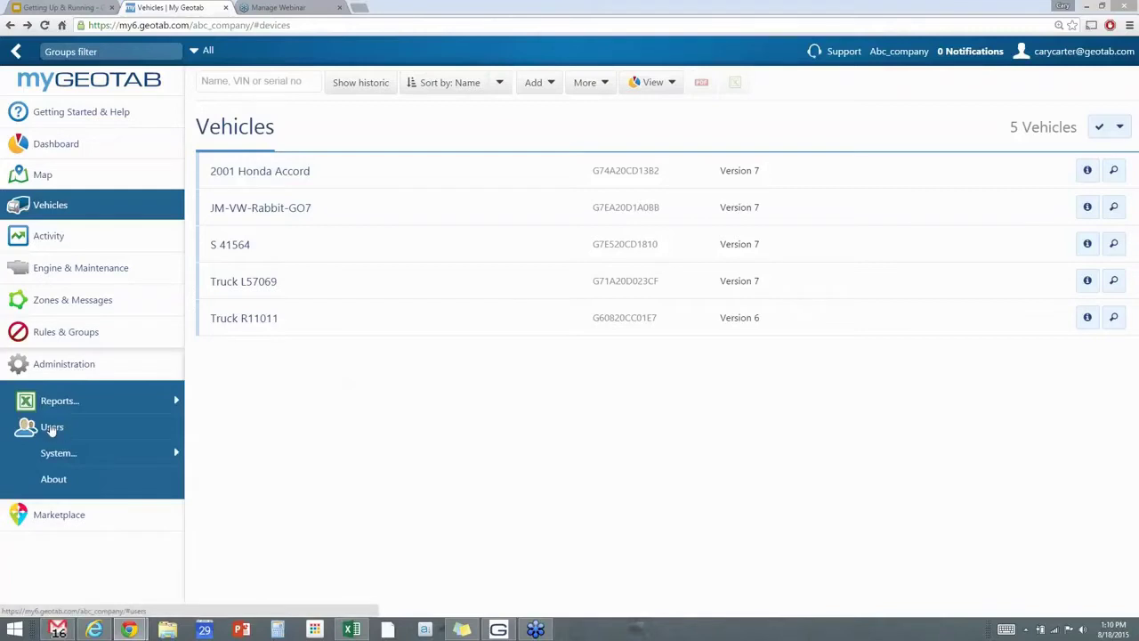
pyautogui.click(54, 431)
pyautogui.click(252, 80)
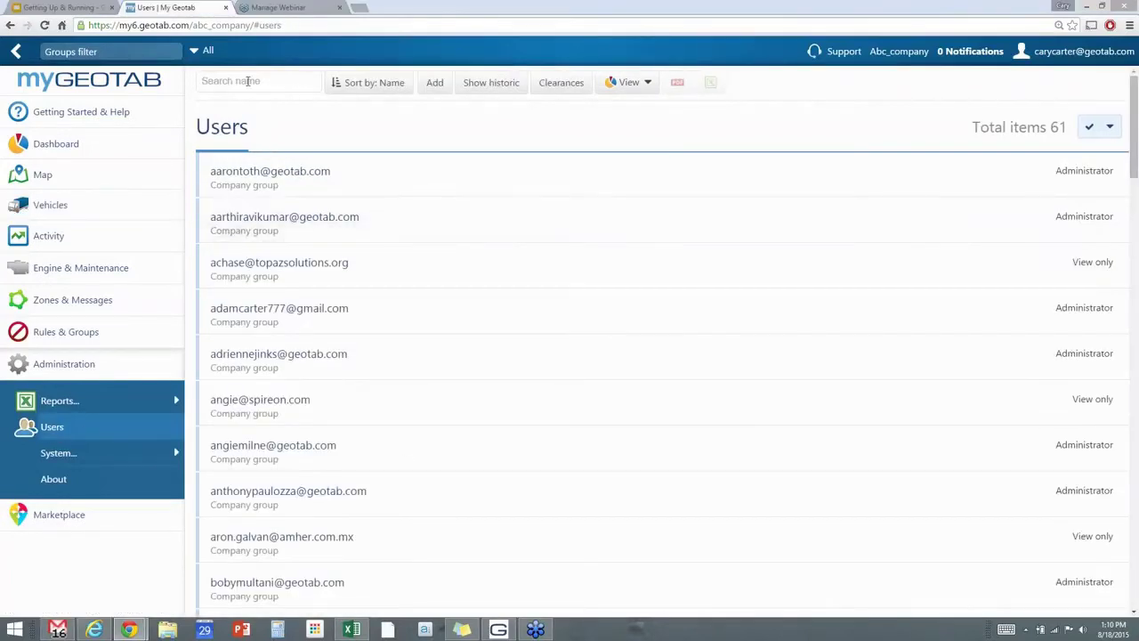
pyautogui.write('carycart')
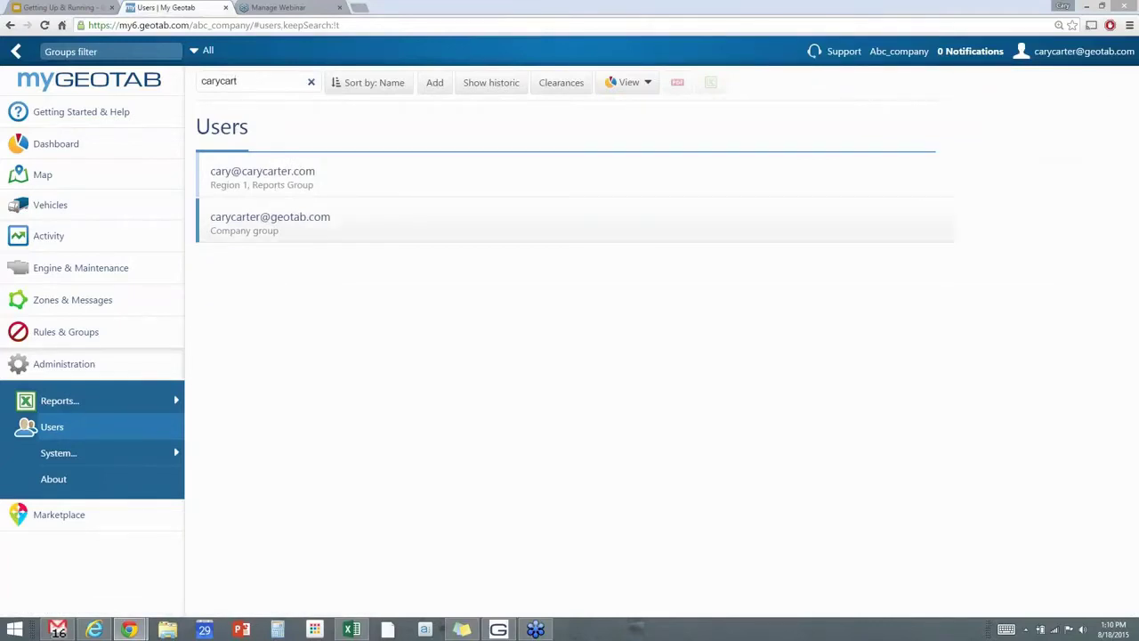
pyautogui.click(294, 220)
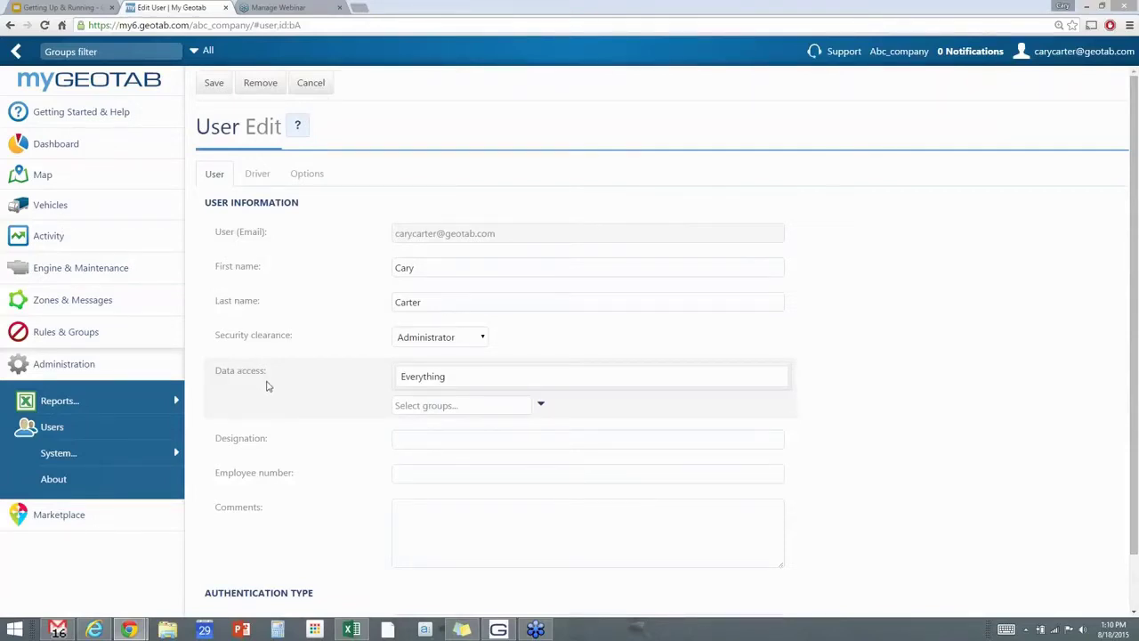
# - Examine the Locations groups available for the user's Data access and return to the Users list without saving
pyautogui.click(540, 404)
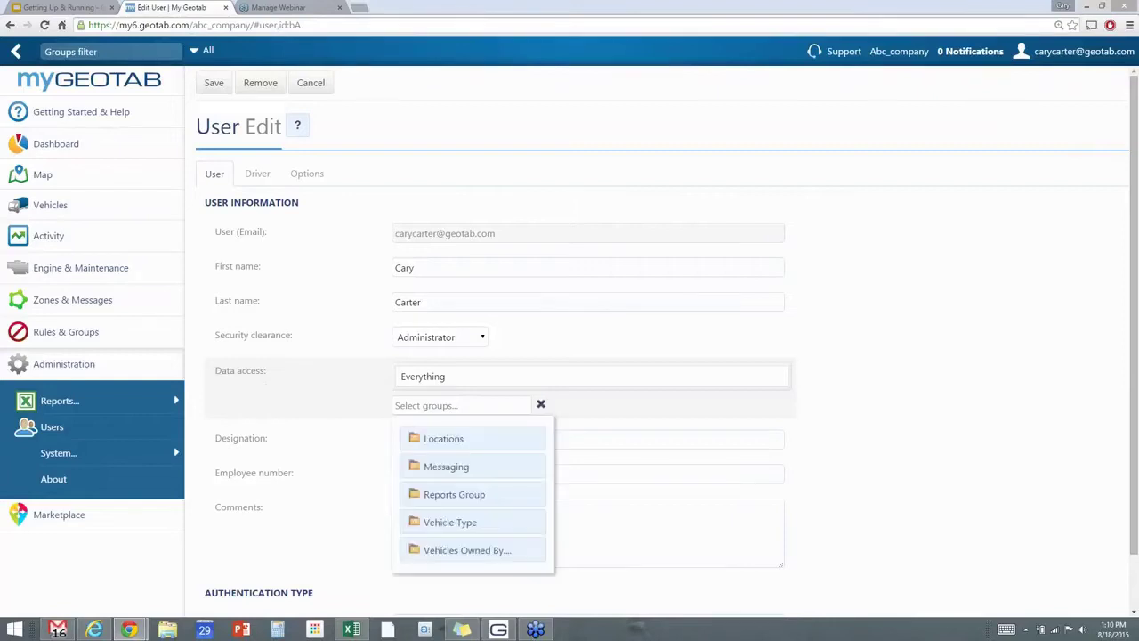
pyautogui.click(443, 437)
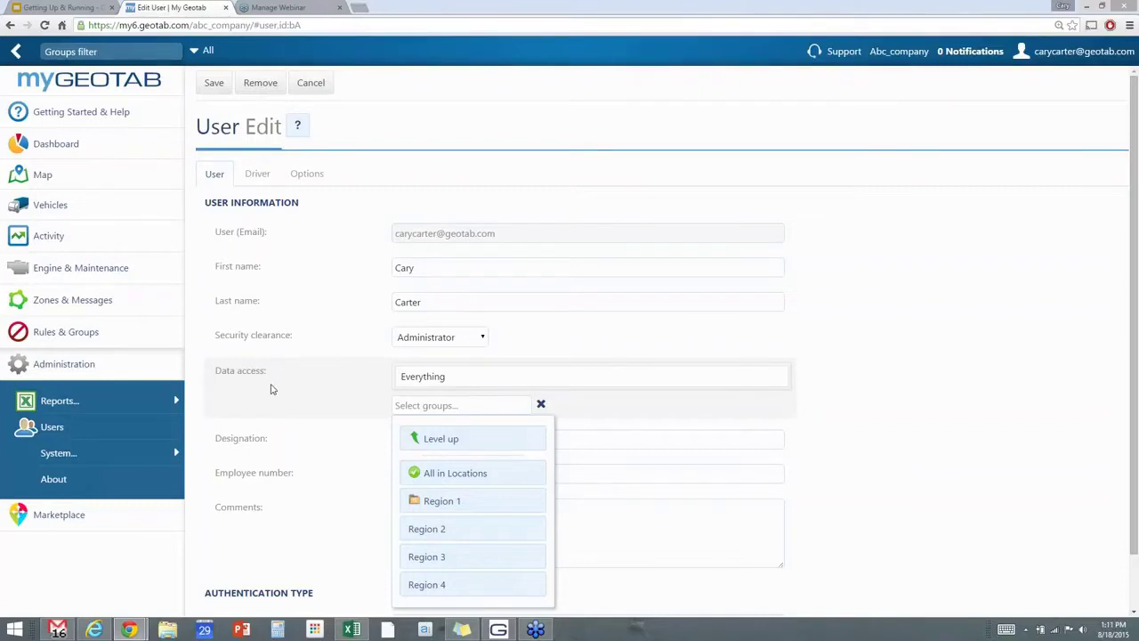
pyautogui.click(274, 397)
pyautogui.click(134, 426)
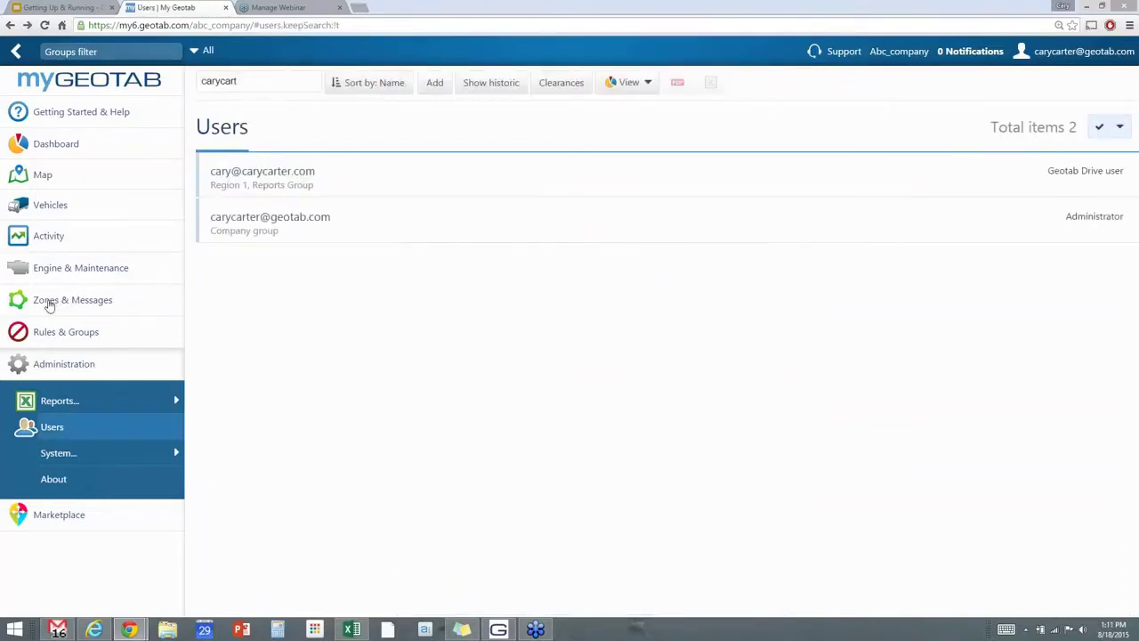
# - Open the Zones list and look through the existing zones with their types and groups
pyautogui.click(51, 304)
pyautogui.click(56, 338)
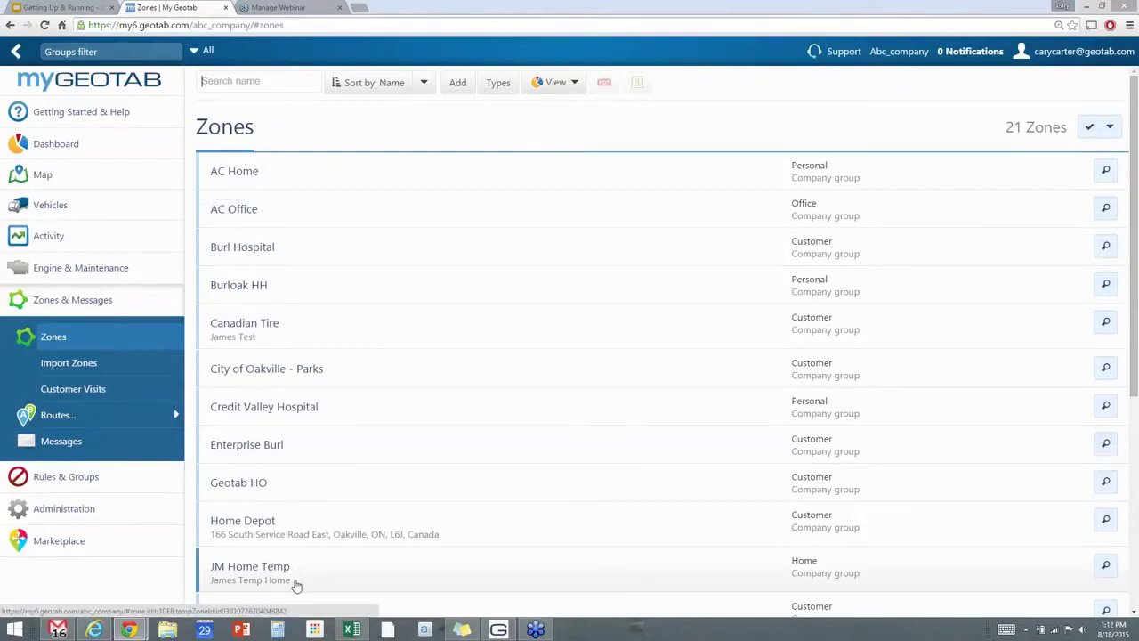
pyautogui.scroll(-4, 371, 536)
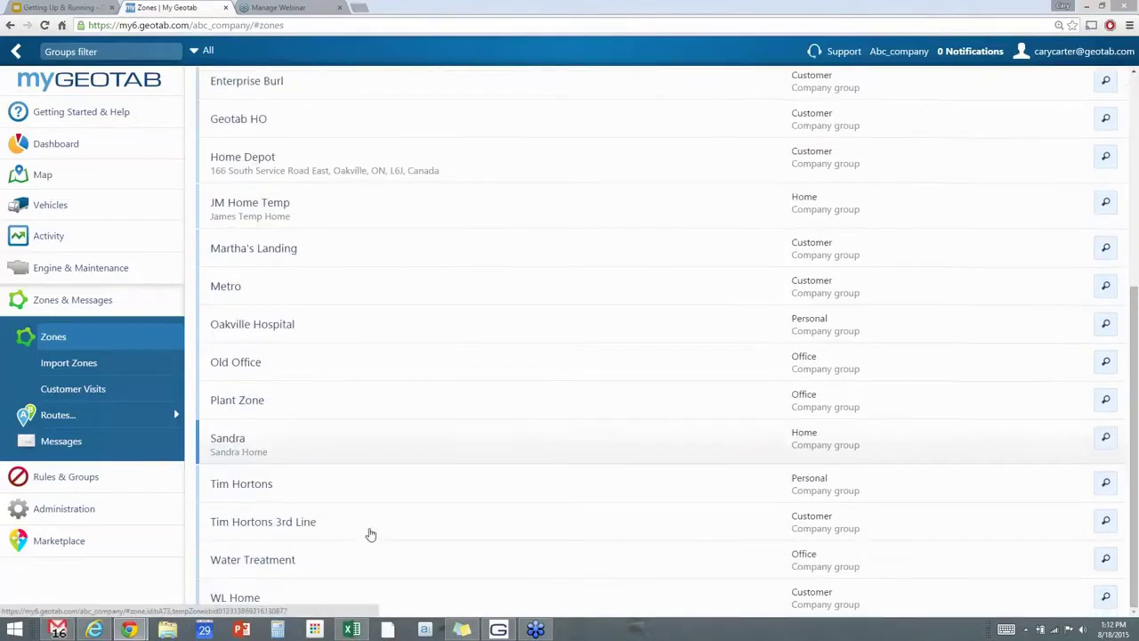
pyautogui.scroll(5, 371, 534)
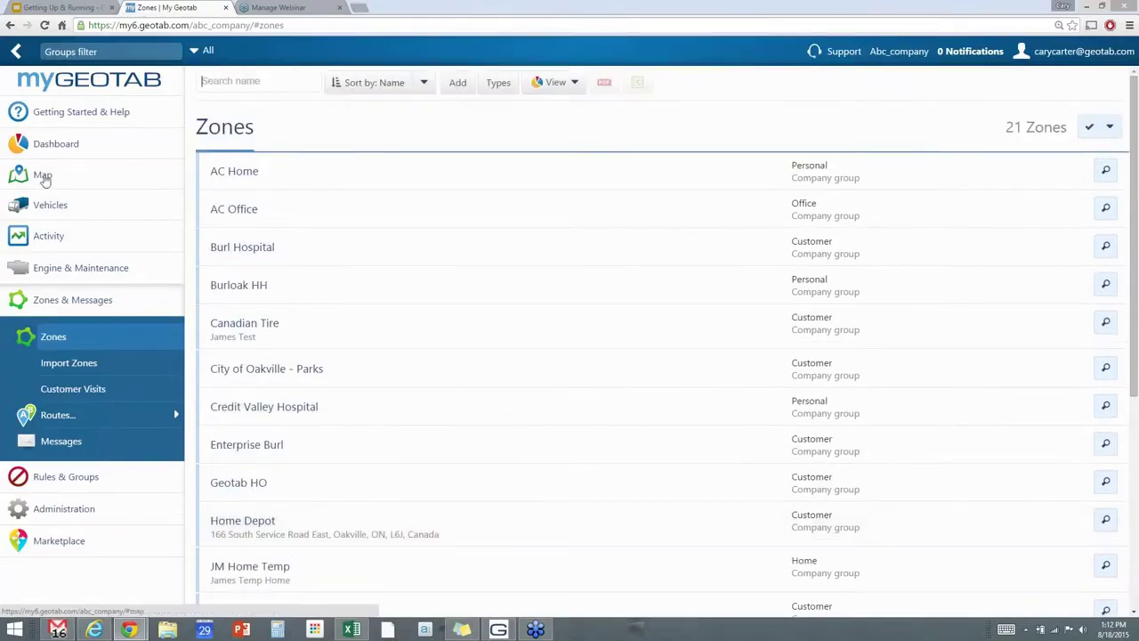
# - Add a square zone on Pinegrove Road on the map and name it Sample
pyautogui.click(43, 176)
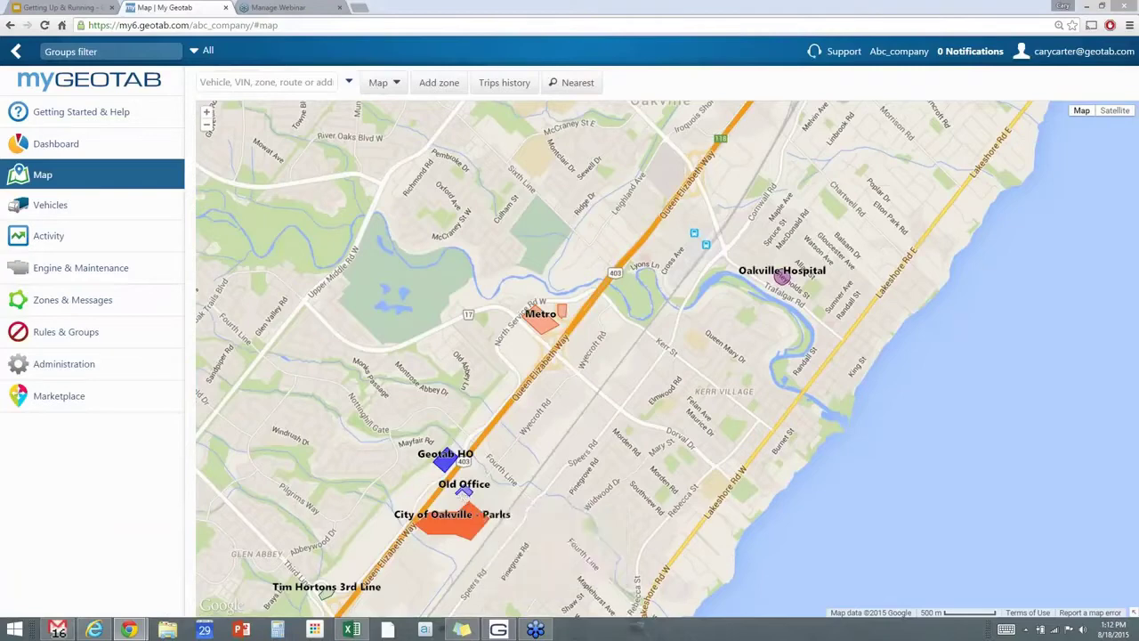
pyautogui.moveTo(444, 457)
pyautogui.moveTo(585, 452)
pyautogui.moveTo(614, 437); pyautogui.dragTo(593, 395)
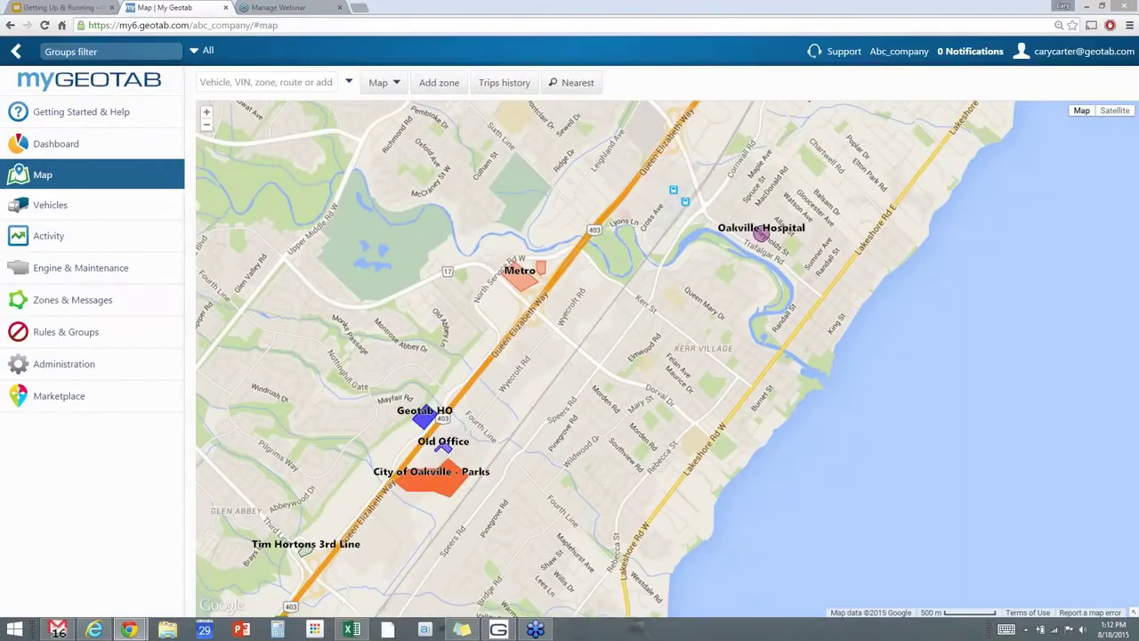
pyautogui.rightClick(573, 420)
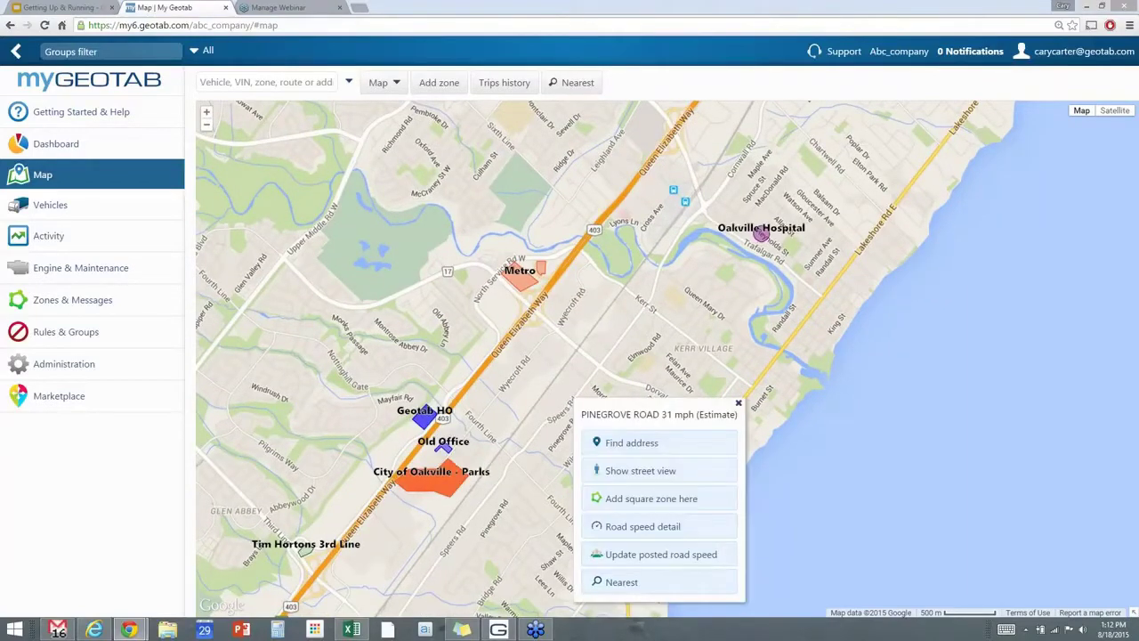
pyautogui.click(661, 500)
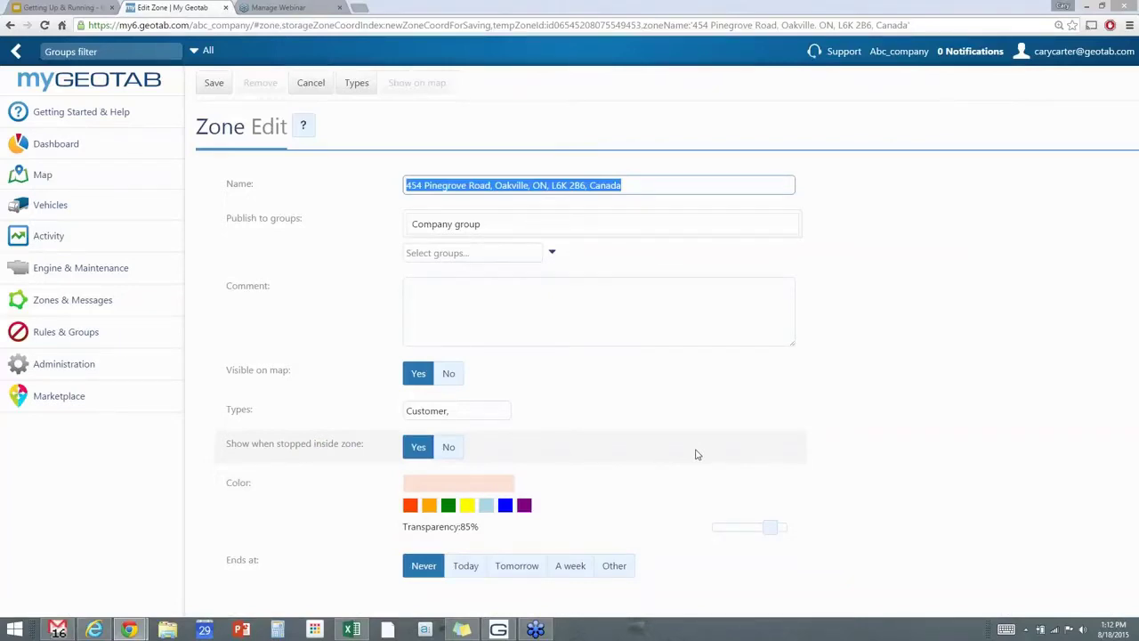
pyautogui.write('Sample')
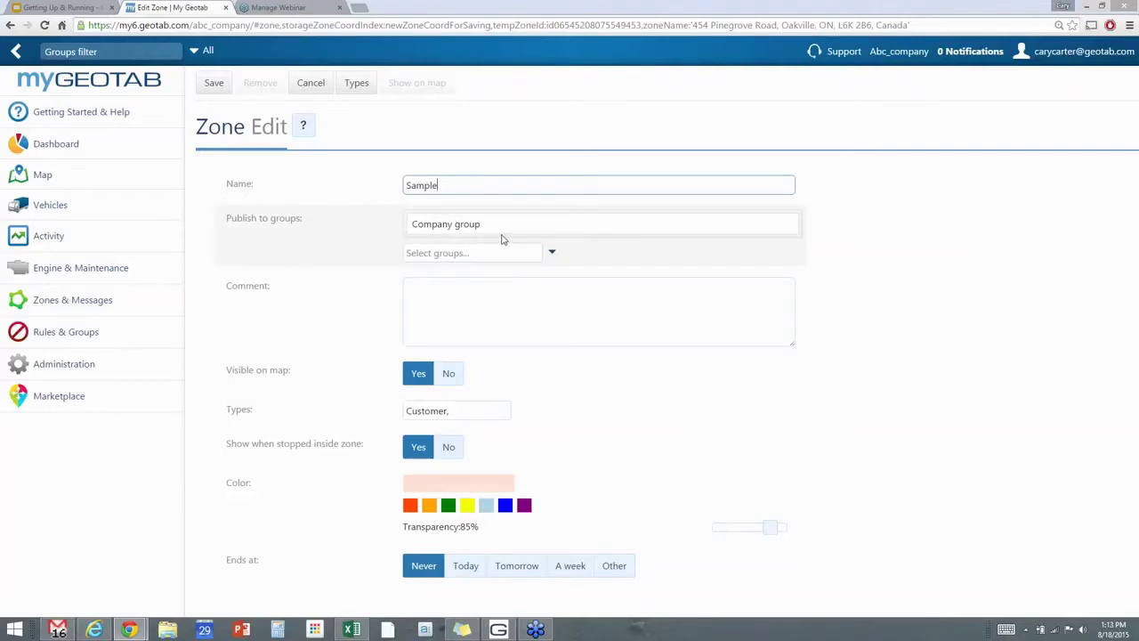
# - Publish the Sample zone to all of Region 1 in the Locations groups instead of the Company group
pyautogui.moveTo(506, 238)
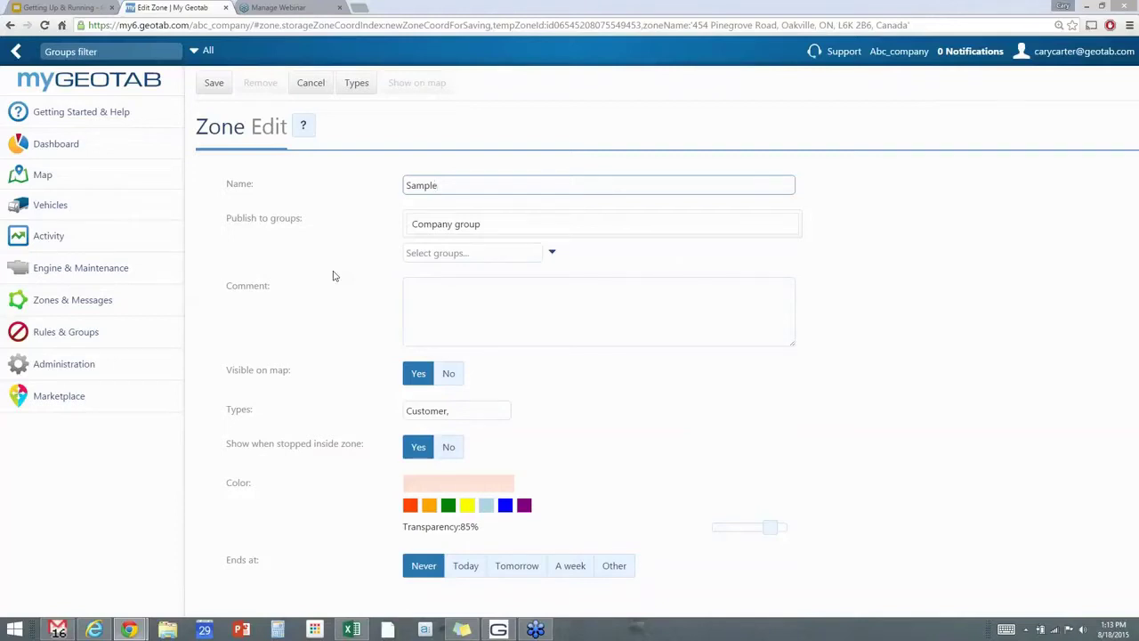
pyautogui.click(552, 252)
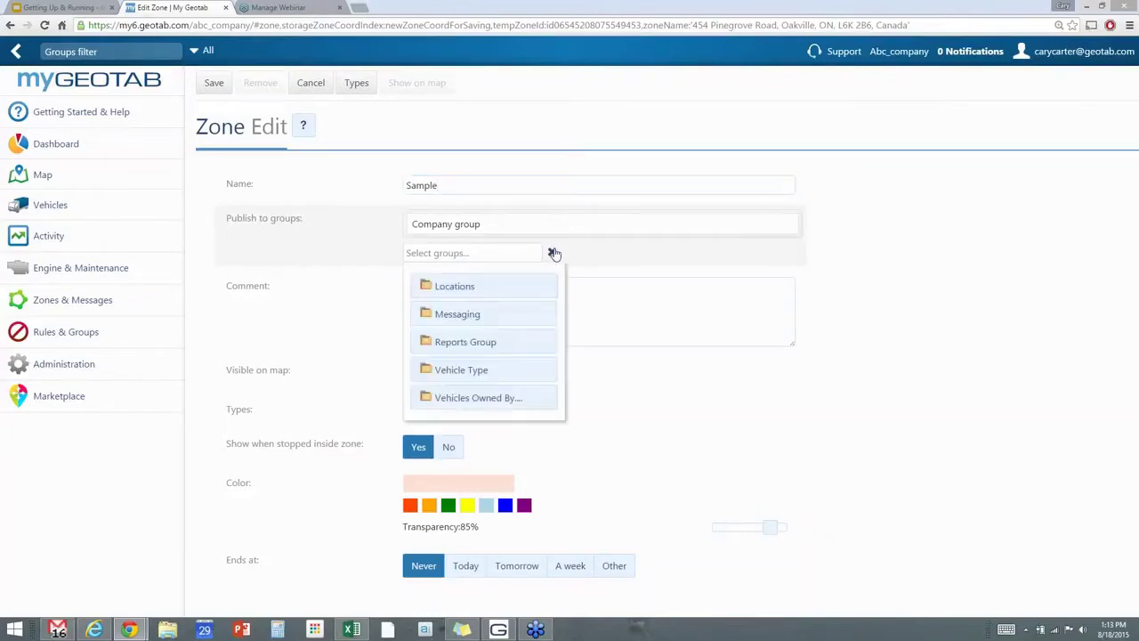
pyautogui.click(468, 287)
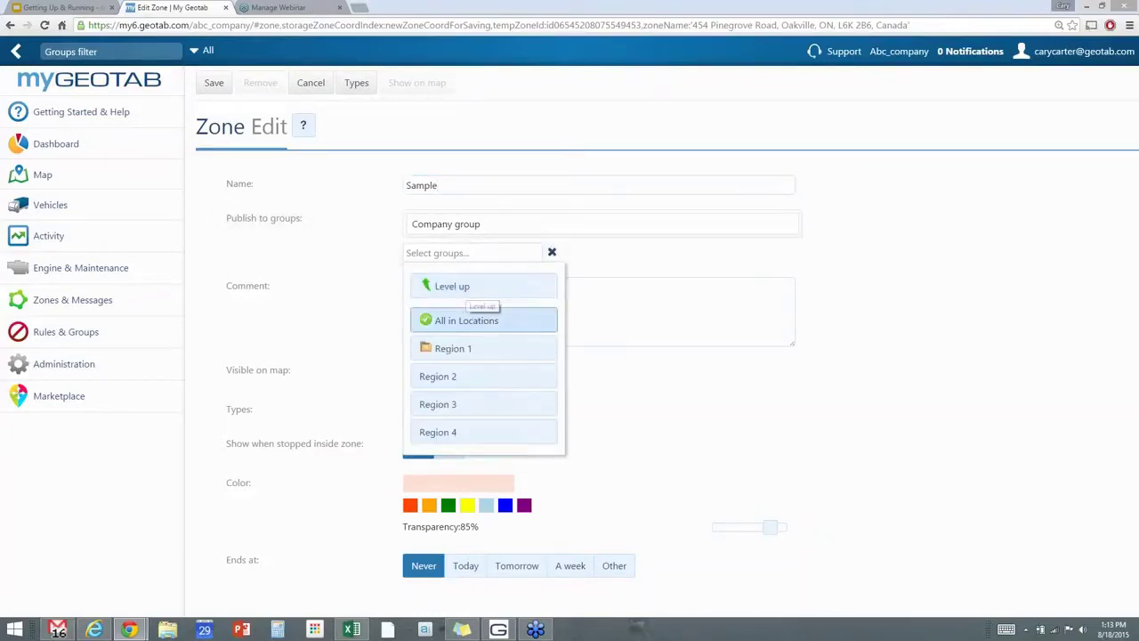
pyautogui.click(452, 349)
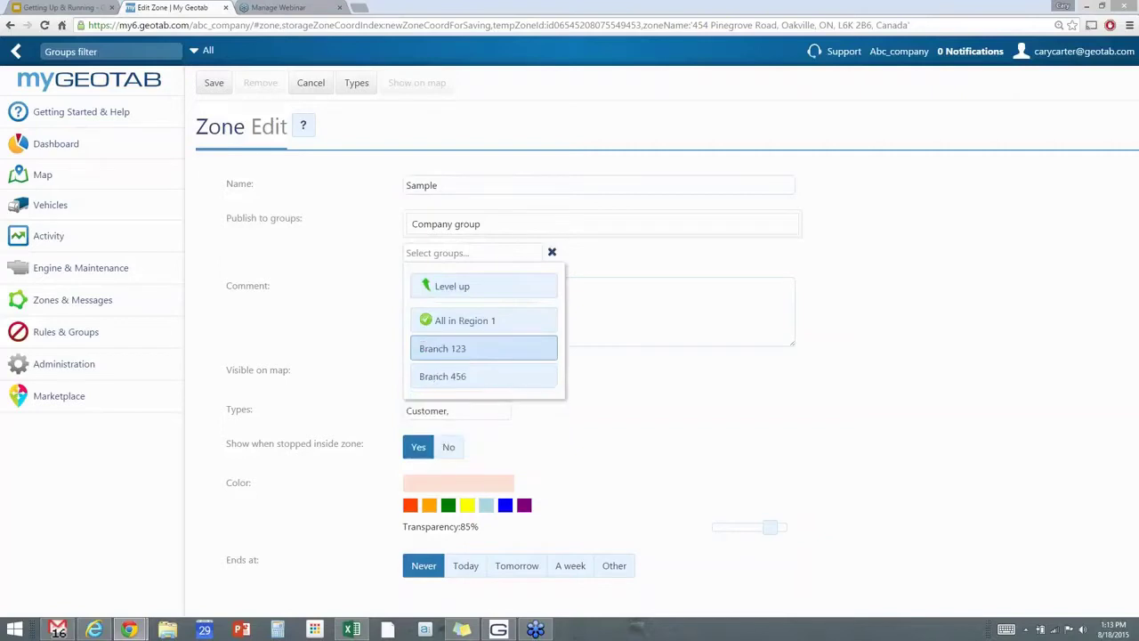
pyautogui.click(461, 322)
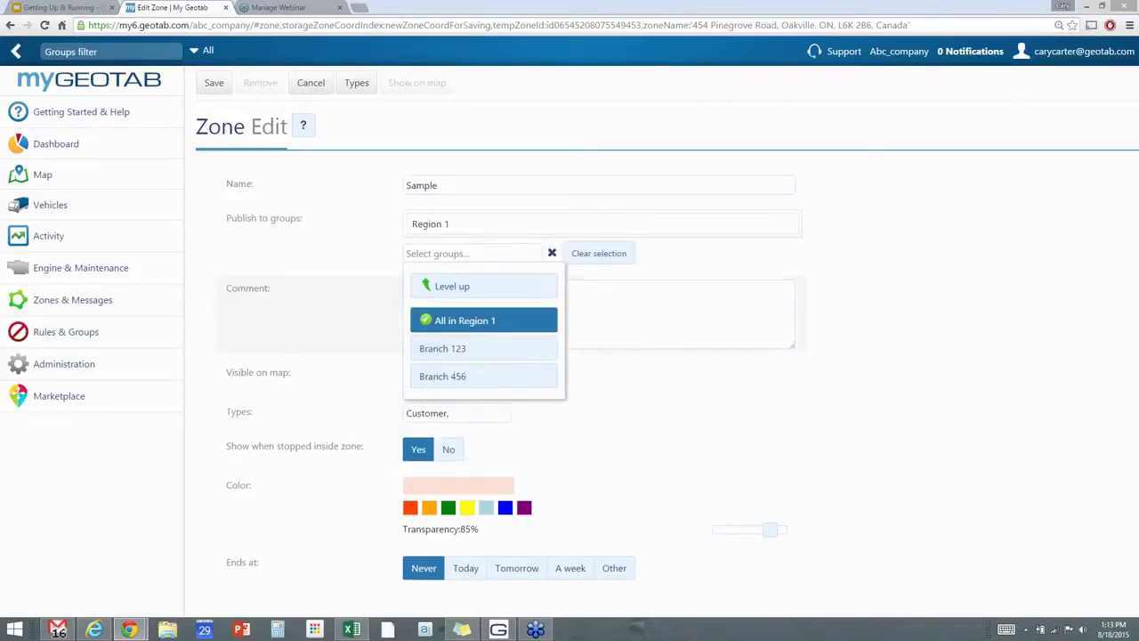
pyautogui.click(887, 262)
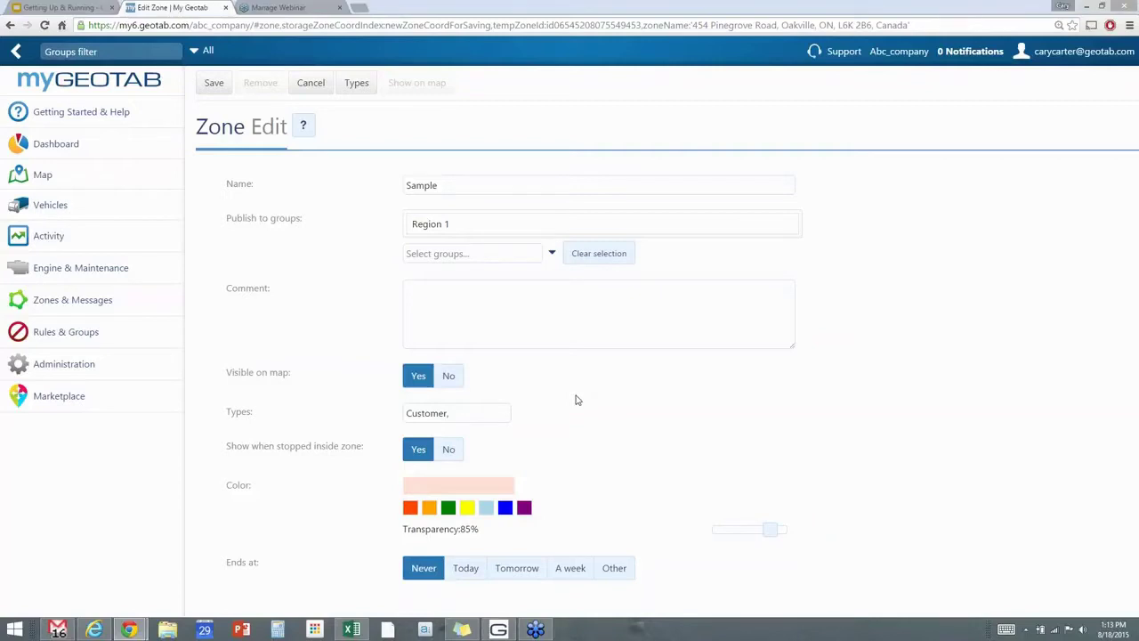
# - Replace the Sample zone's Customer type with Office
pyautogui.click(455, 413)
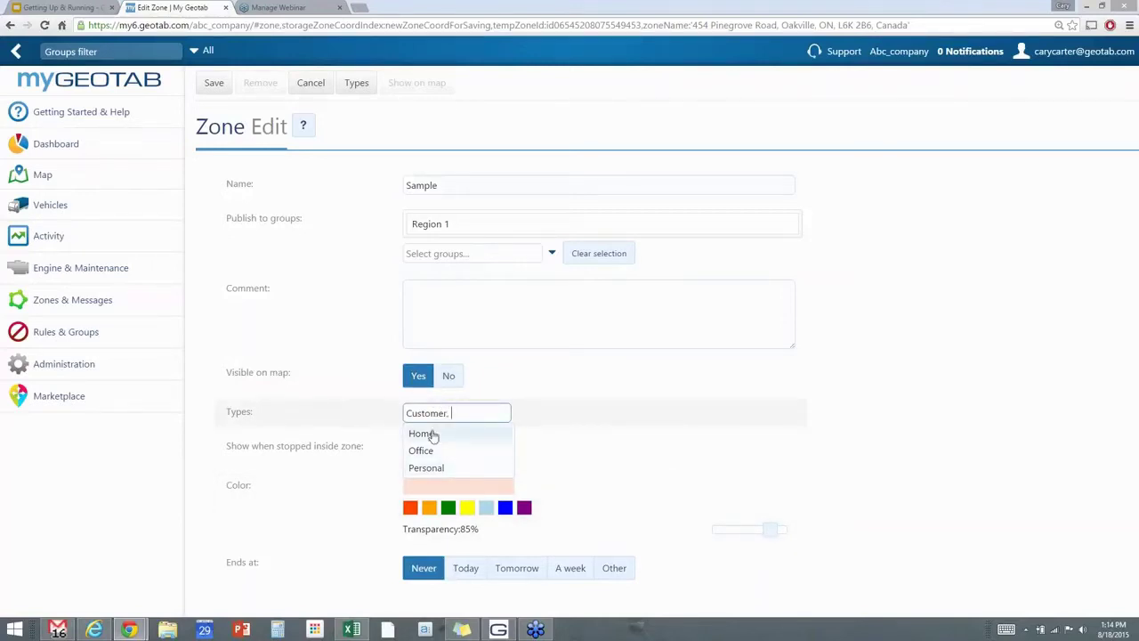
pyautogui.moveTo(450, 413); pyautogui.dragTo(346, 412)
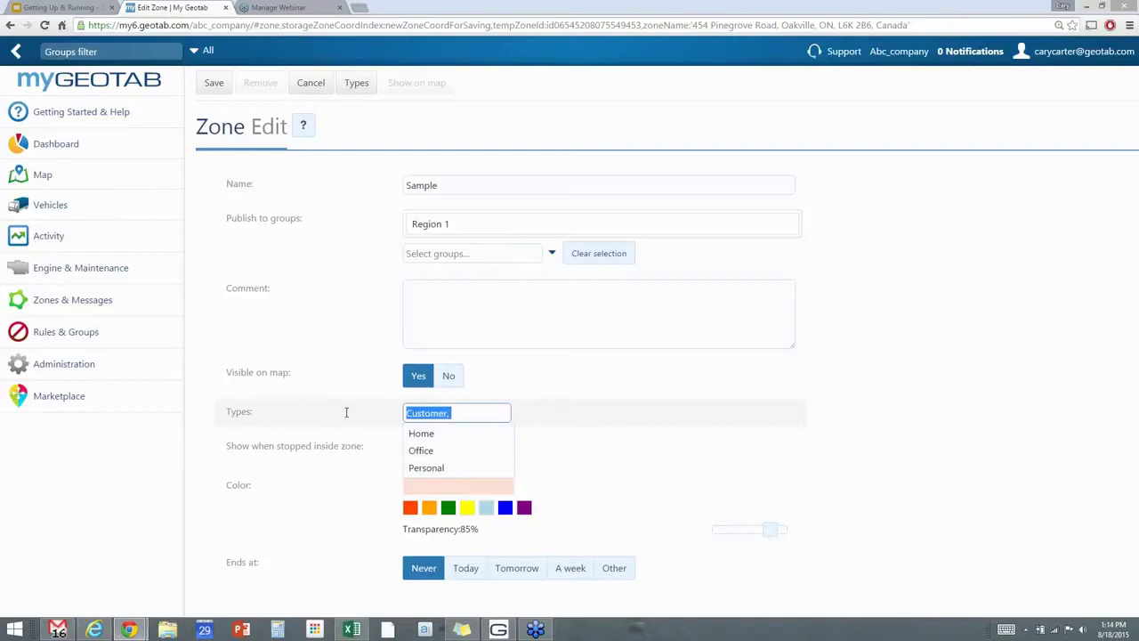
pyautogui.press('BackSpace')
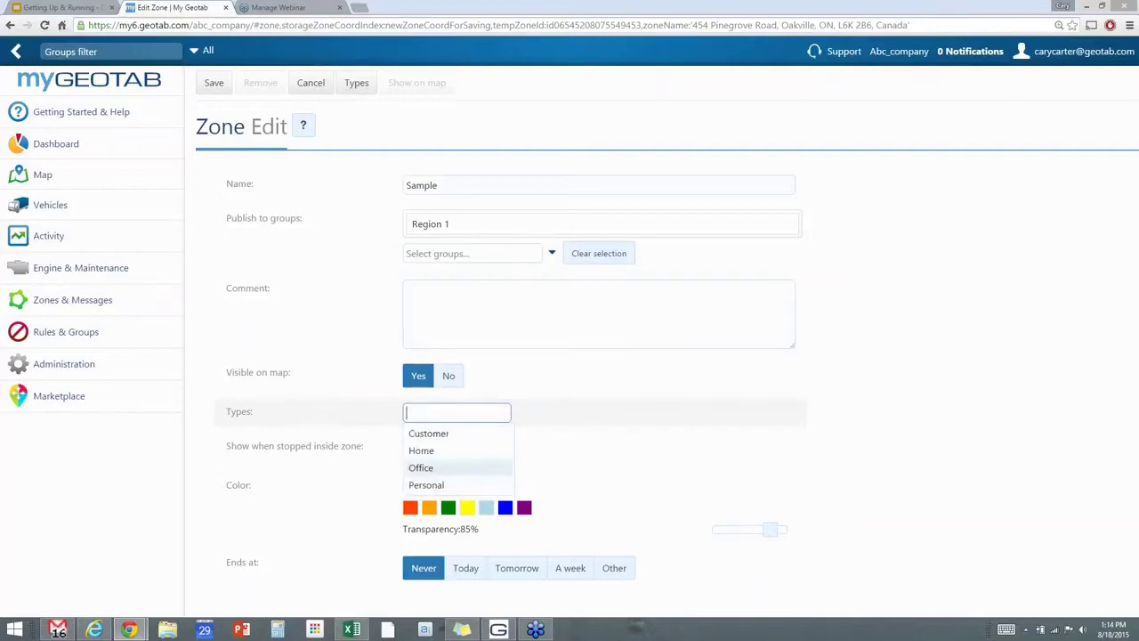
pyautogui.click(421, 471)
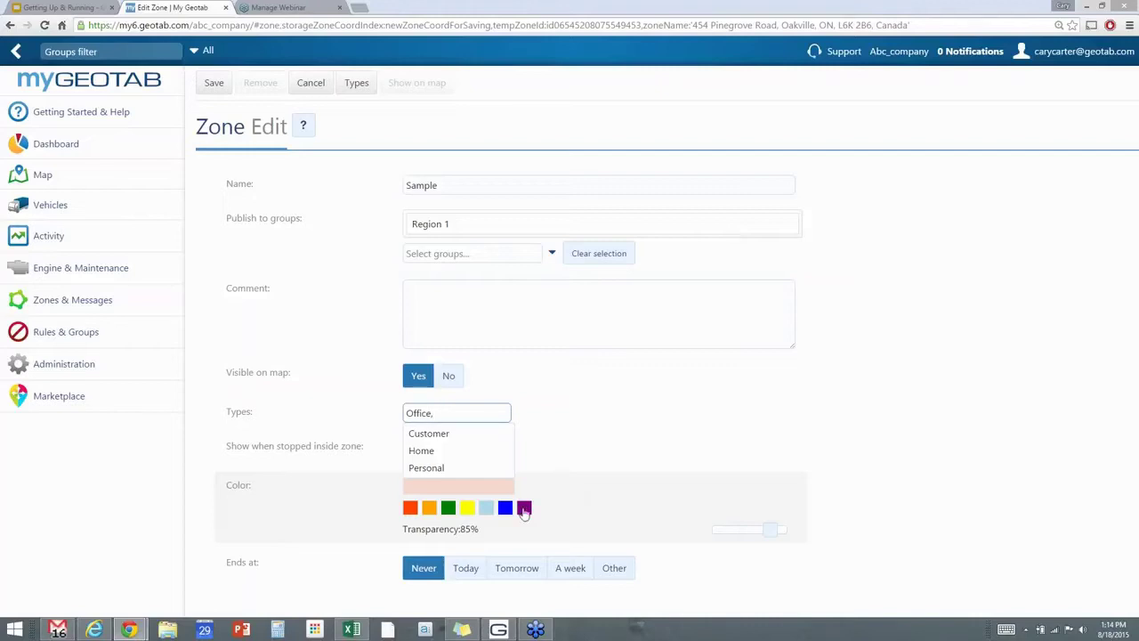
# - Color the Sample zone yellow with 65% transparency and save the zone
pyautogui.click(468, 508)
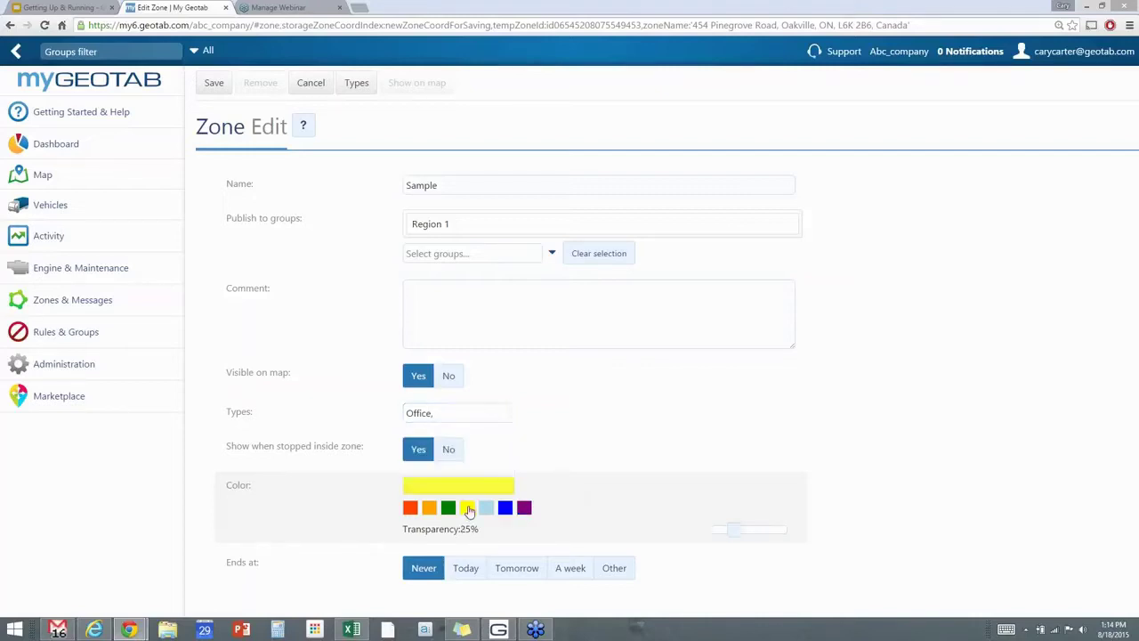
pyautogui.click(735, 532)
pyautogui.click(748, 535)
pyautogui.moveTo(750, 536); pyautogui.dragTo(757, 535)
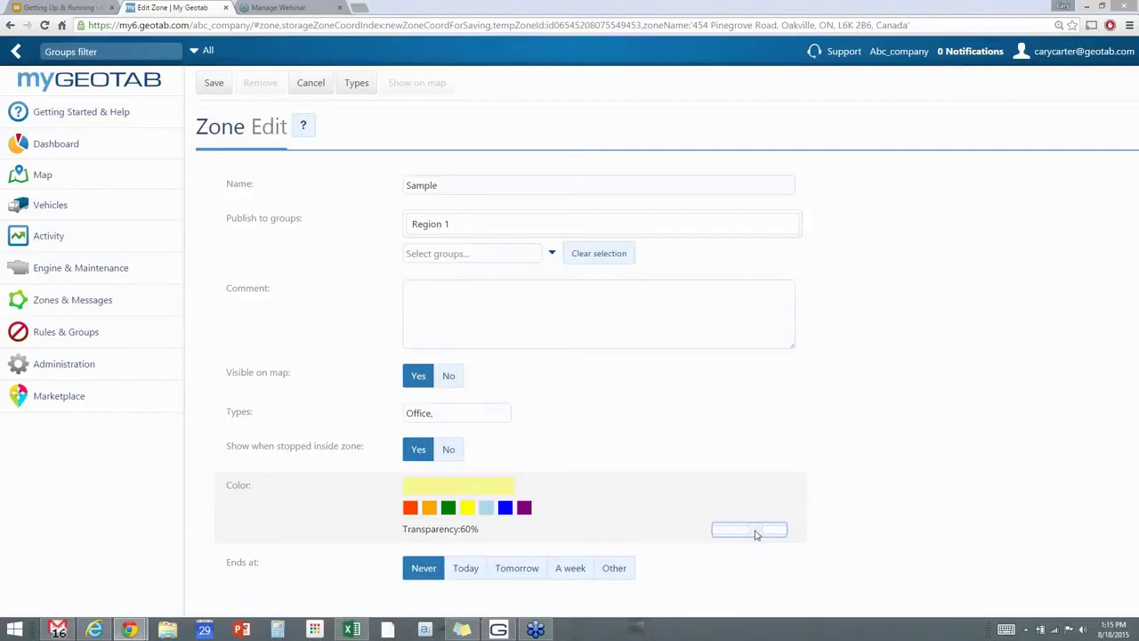
pyautogui.moveTo(732, 534); pyautogui.dragTo(757, 534)
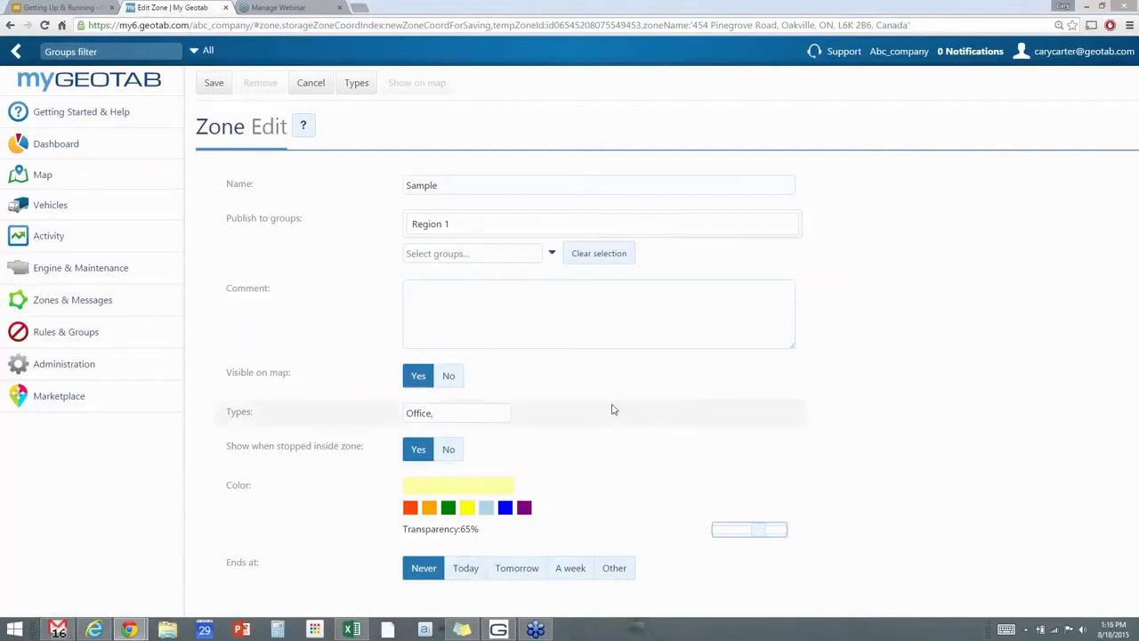
pyautogui.click(215, 83)
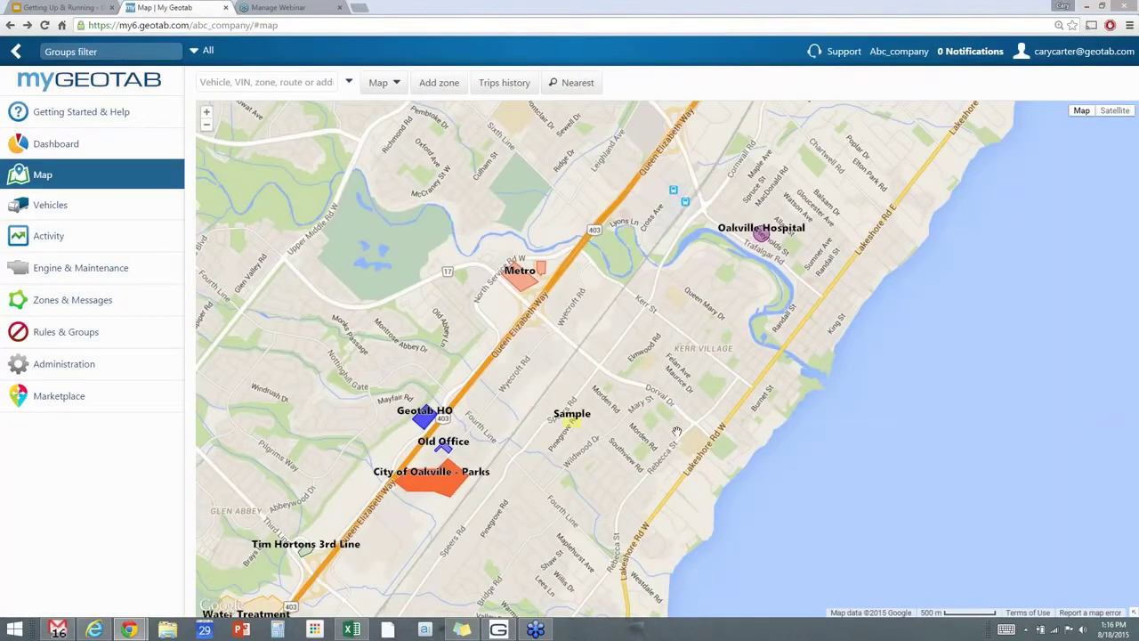
# - Reshape the Sample zone on the map by stretching its corners over the blocks between Pinegrove Rd and Wildwood Dr
pyautogui.moveTo(577, 428)
pyautogui.scroll(2, 576, 428)
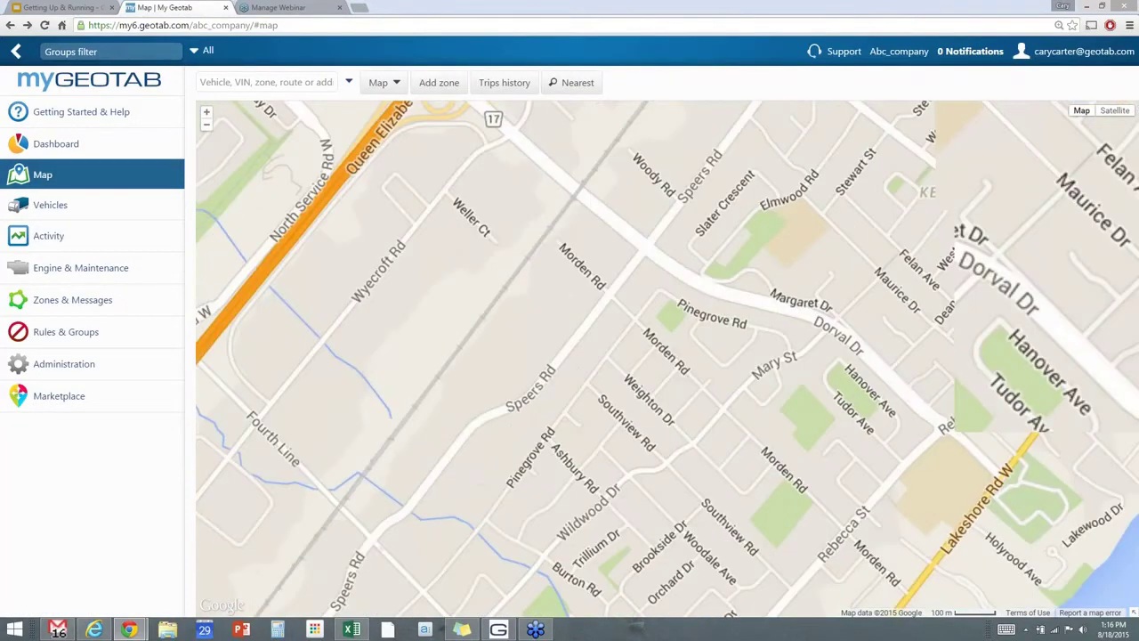
pyautogui.scroll(1, 551, 425)
pyautogui.moveTo(598, 464)
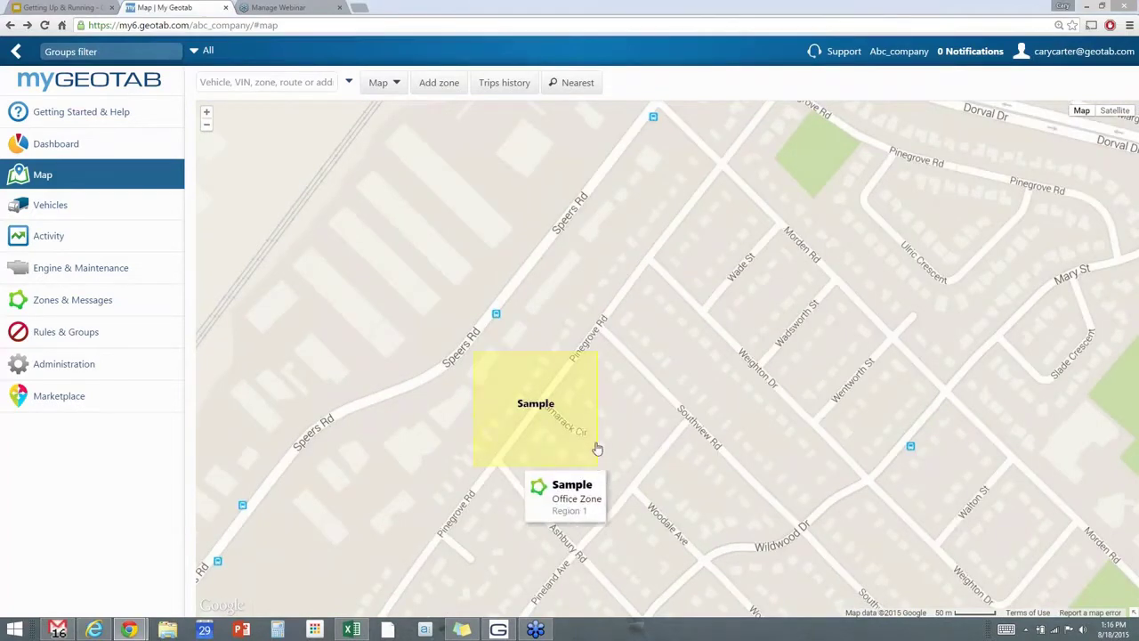
pyautogui.moveTo(556, 377)
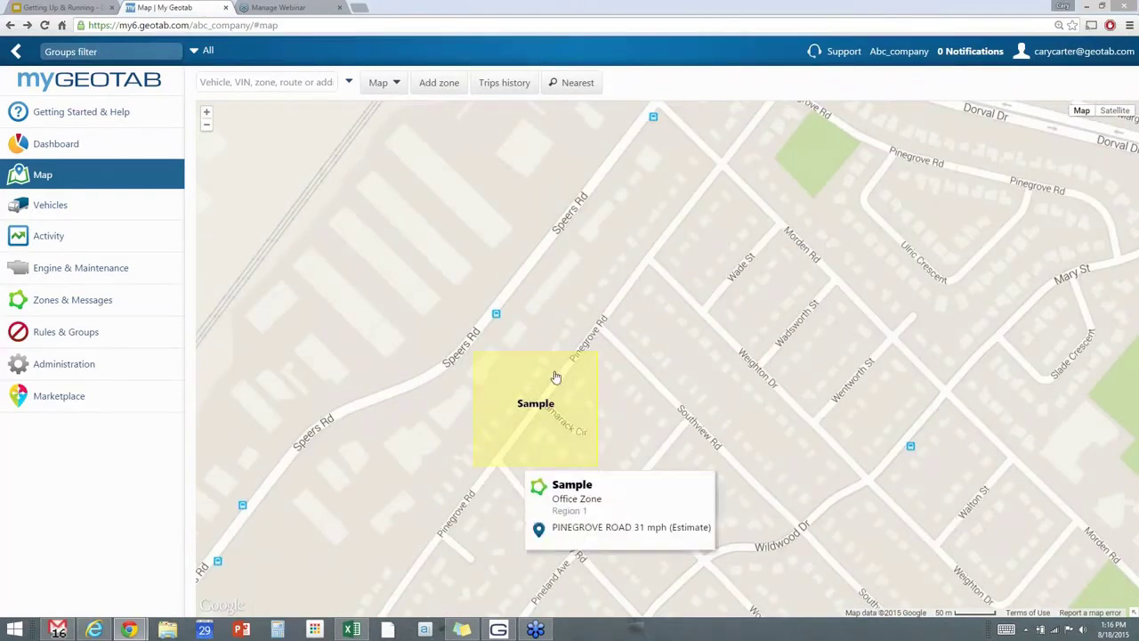
pyautogui.rightClick(555, 377)
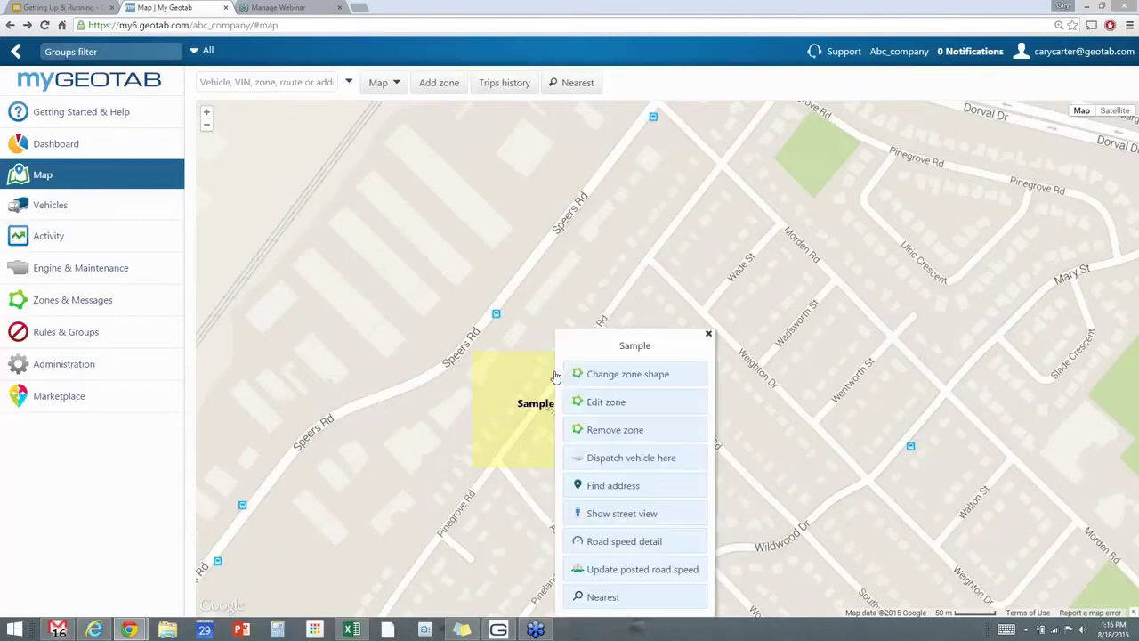
pyautogui.click(609, 381)
pyautogui.scroll(-1, 798, 307)
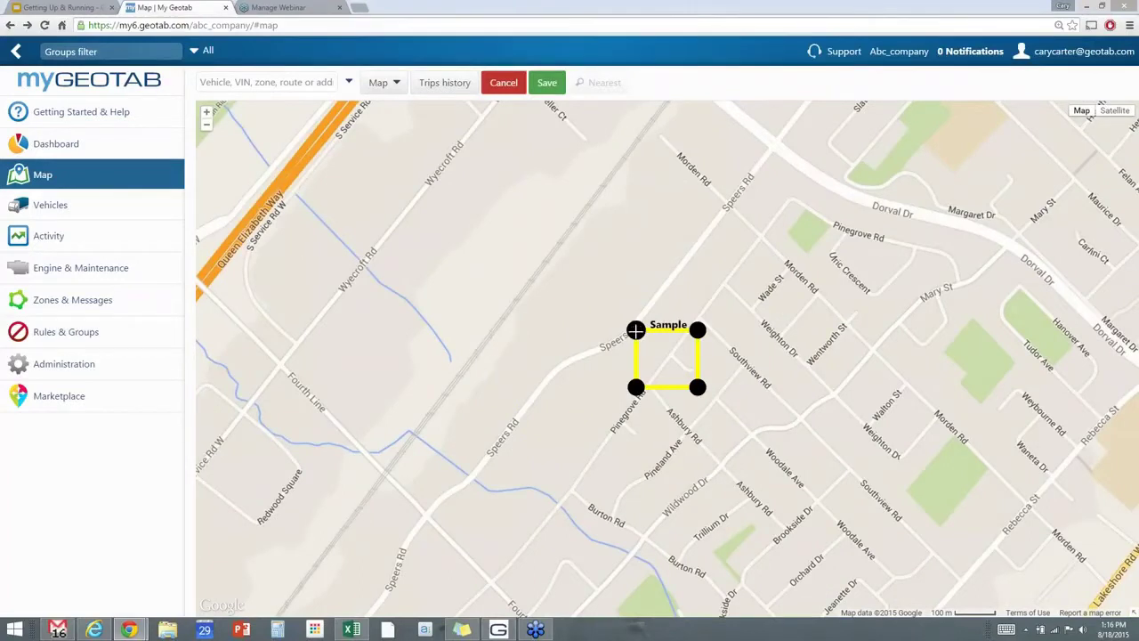
pyautogui.moveTo(636, 330); pyautogui.dragTo(725, 283)
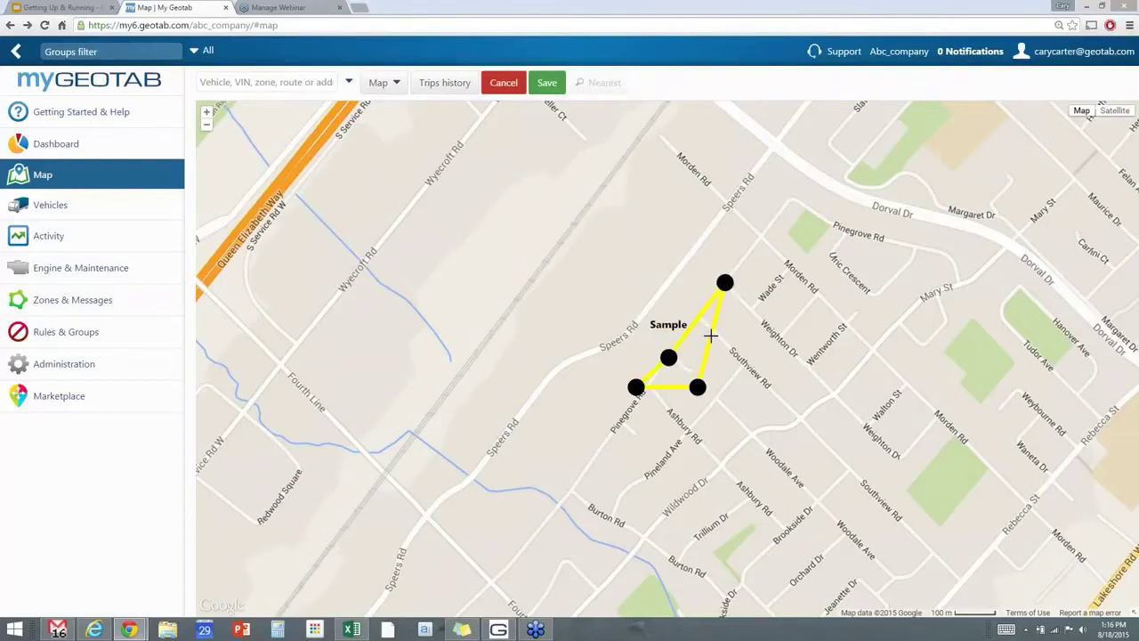
pyautogui.moveTo(710, 335); pyautogui.dragTo(776, 337)
pyautogui.moveTo(700, 385); pyautogui.dragTo(723, 462)
pyautogui.moveTo(776, 336); pyautogui.dragTo(834, 393)
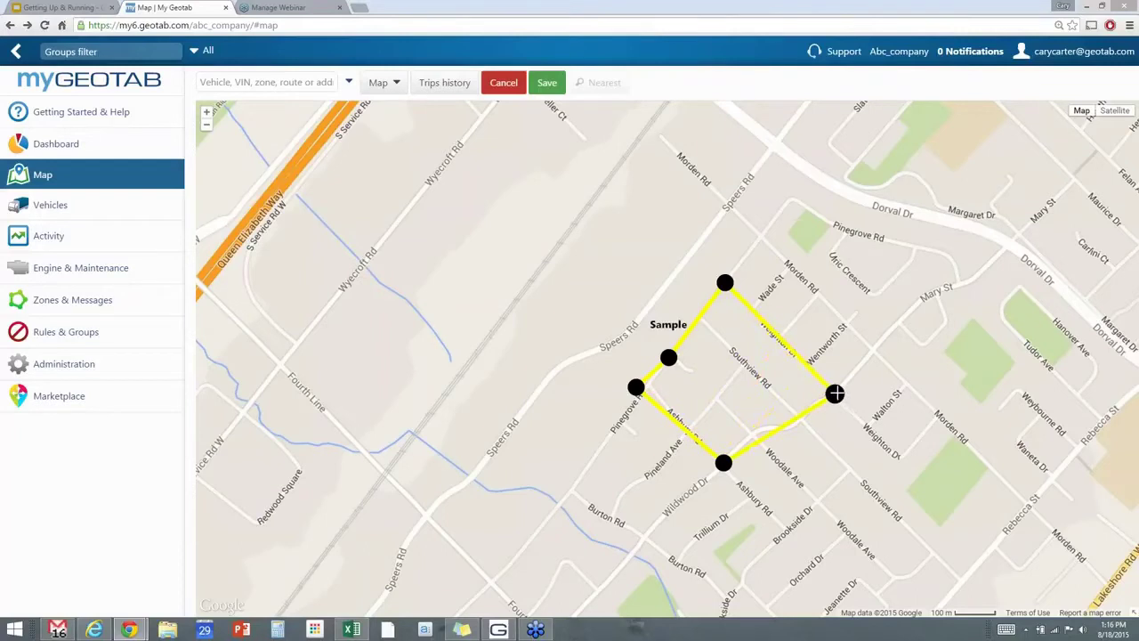
# - Add two boundary points along the bend of Wildwood Dr and align the zone's western corner with Pinegrove Rd
pyautogui.click(793, 423)
pyautogui.click(755, 429)
pyautogui.moveTo(635, 387); pyautogui.dragTo(650, 384)
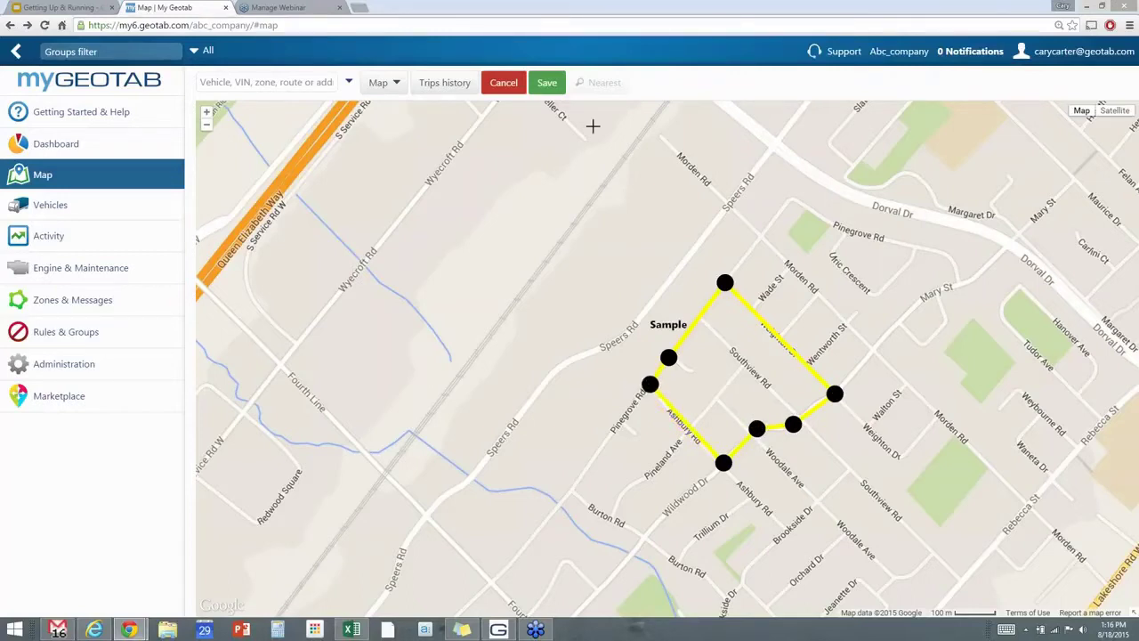
# - Accept the new zone shape, set the Sample zone to end in a week and save it
pyautogui.click(546, 82)
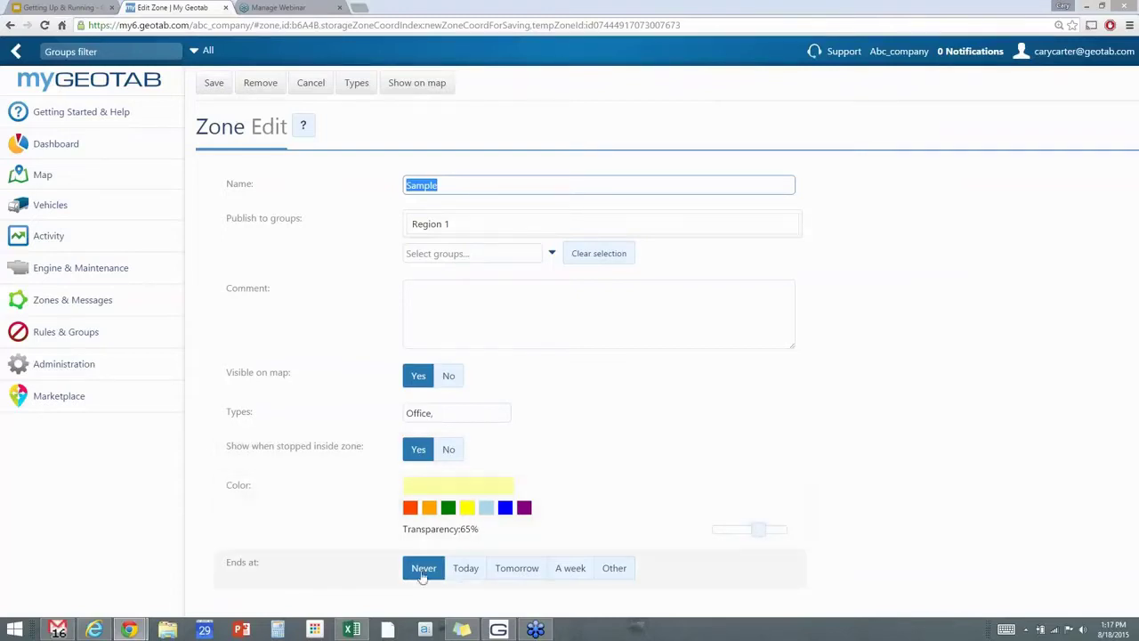
pyautogui.click(574, 570)
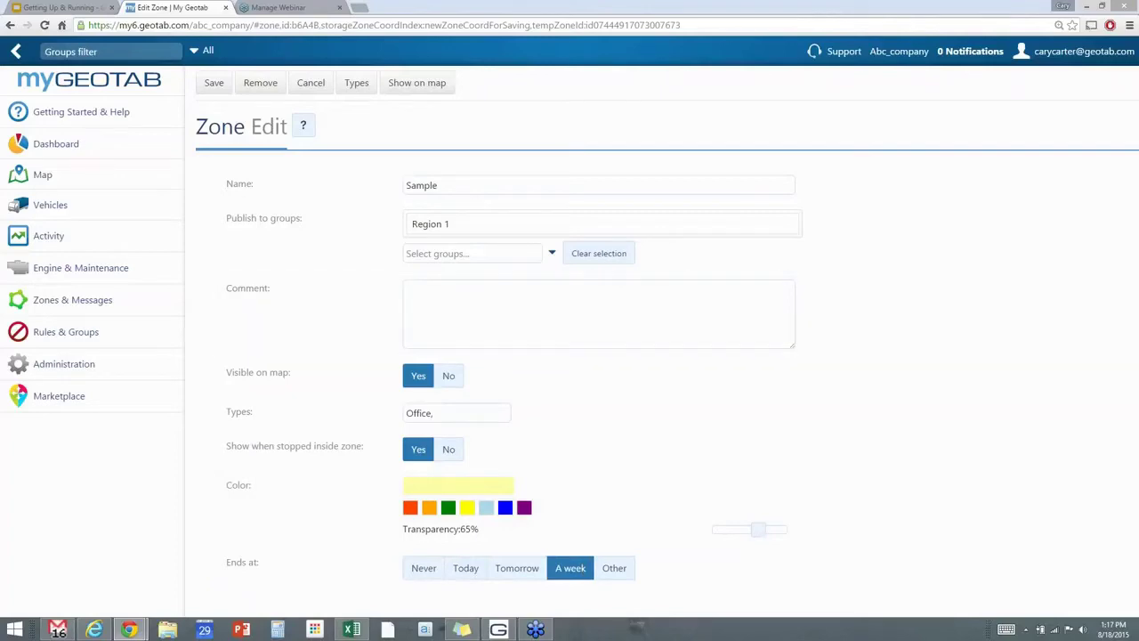
pyautogui.click(213, 83)
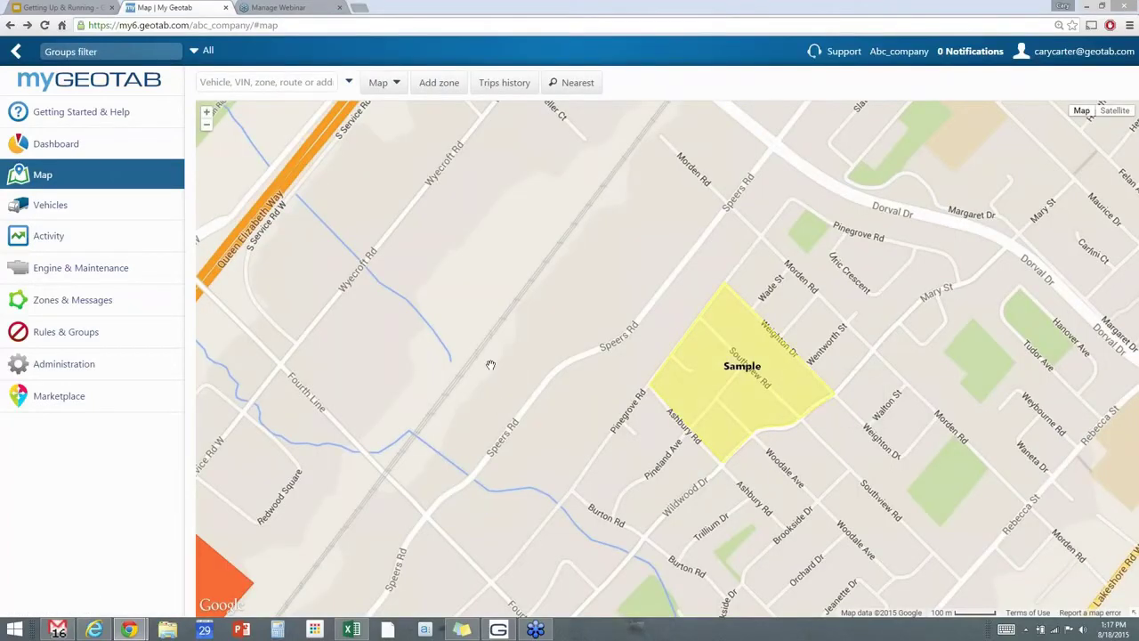
# - Examine the details of the Sample and City of Oakville - Parks zones on the map
pyautogui.scroll(-1, 486, 364)
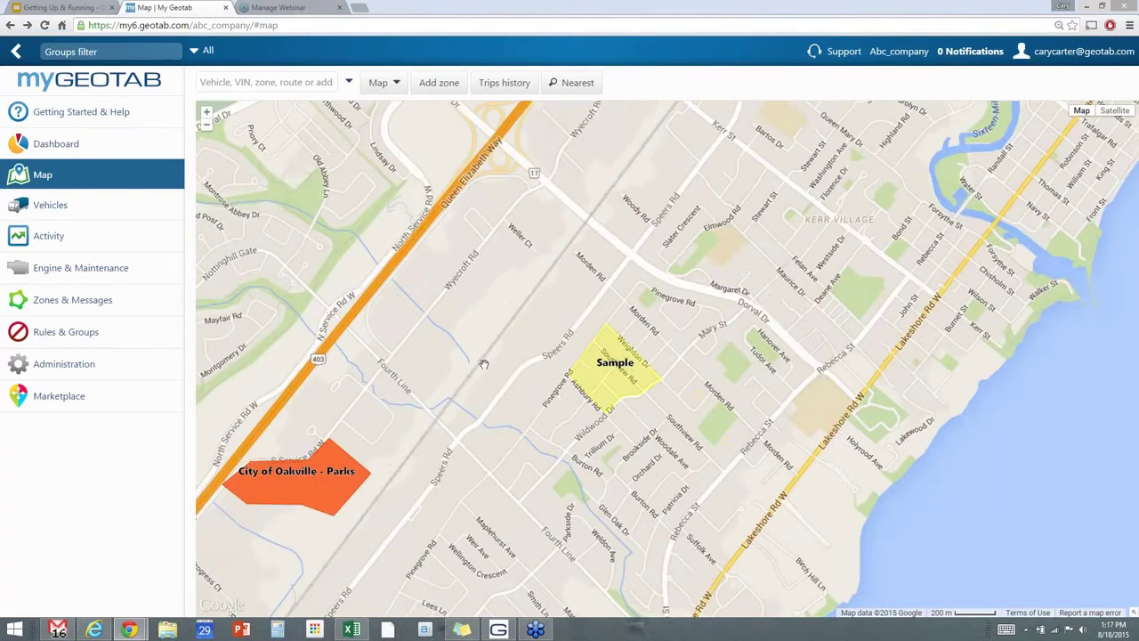
pyautogui.scroll(-1, 486, 364)
pyautogui.moveTo(498, 427); pyautogui.dragTo(574, 457)
pyautogui.moveTo(624, 402)
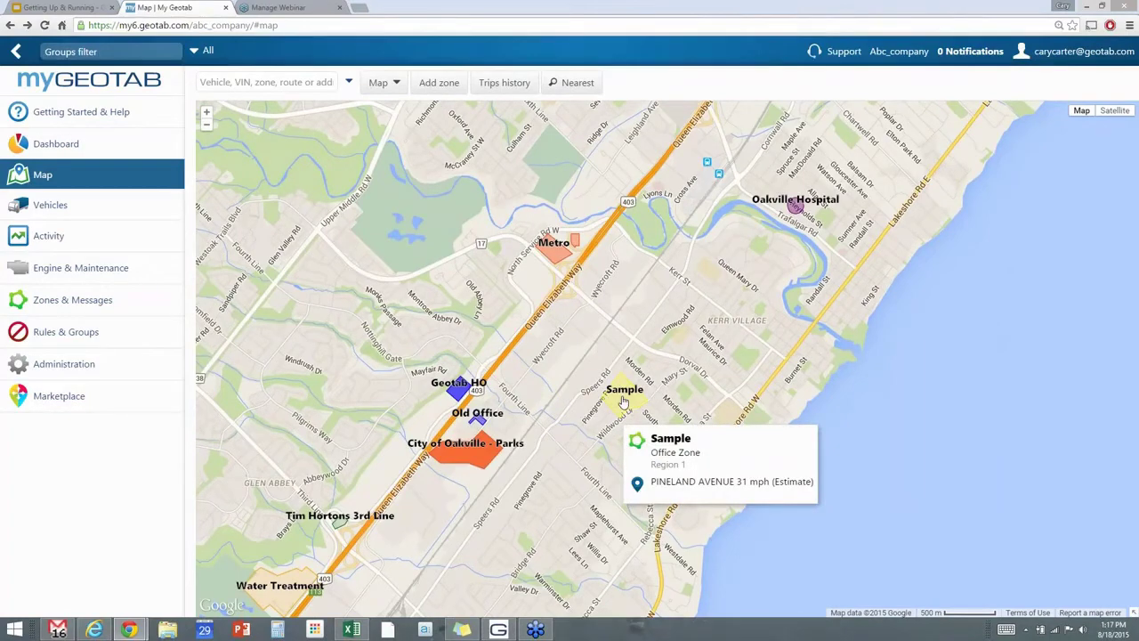
pyautogui.moveTo(474, 455)
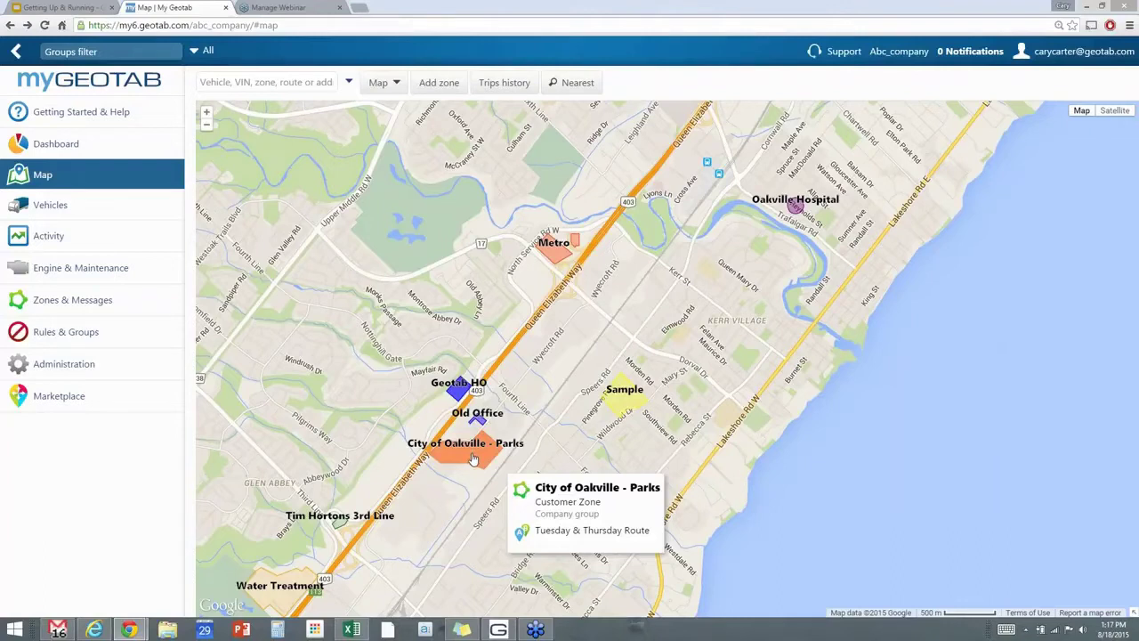
pyautogui.moveTo(454, 392)
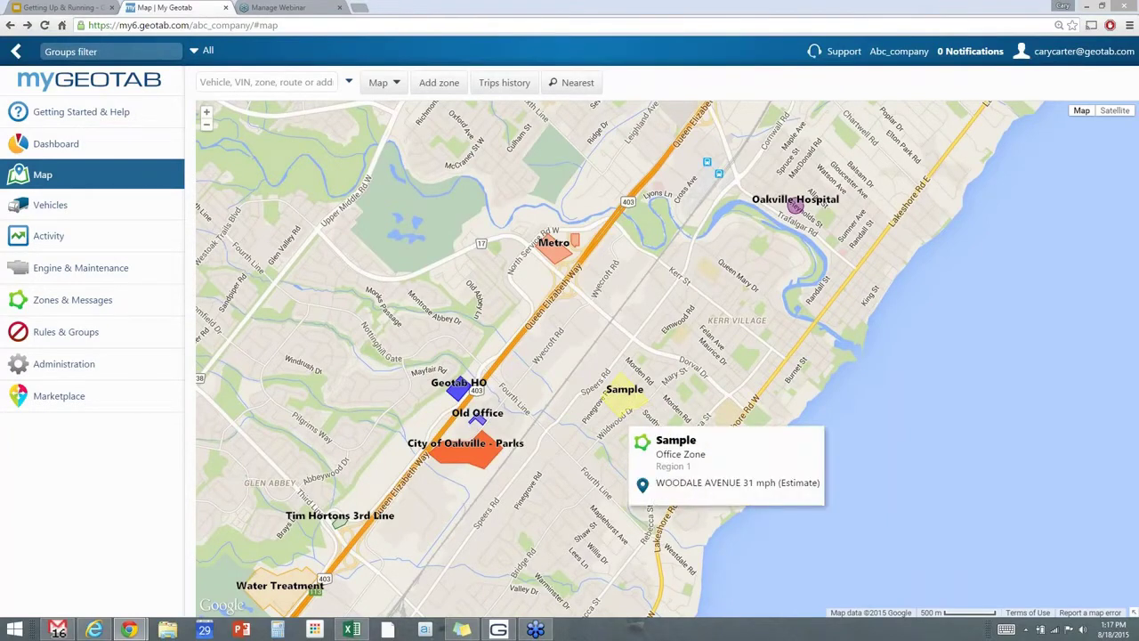
# - Inspect the boundary points of the circular Oakville Hospital zone in shape editing and cancel without saving
pyautogui.moveTo(803, 249); pyautogui.dragTo(586, 365)
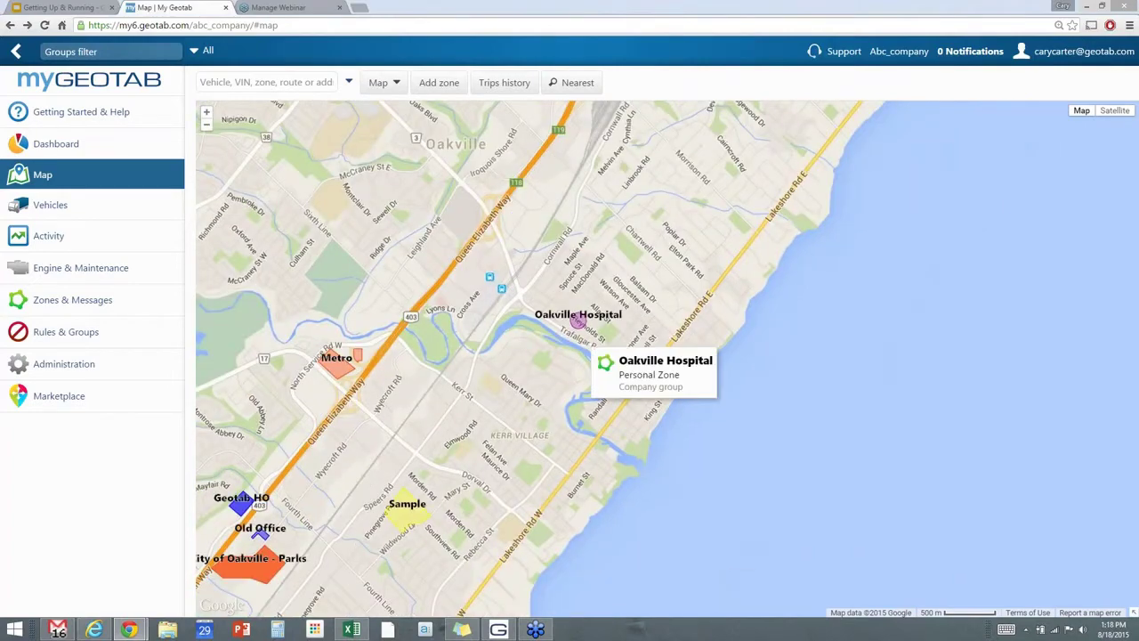
pyautogui.scroll(1, 578, 322)
pyautogui.scroll(1, 577, 321)
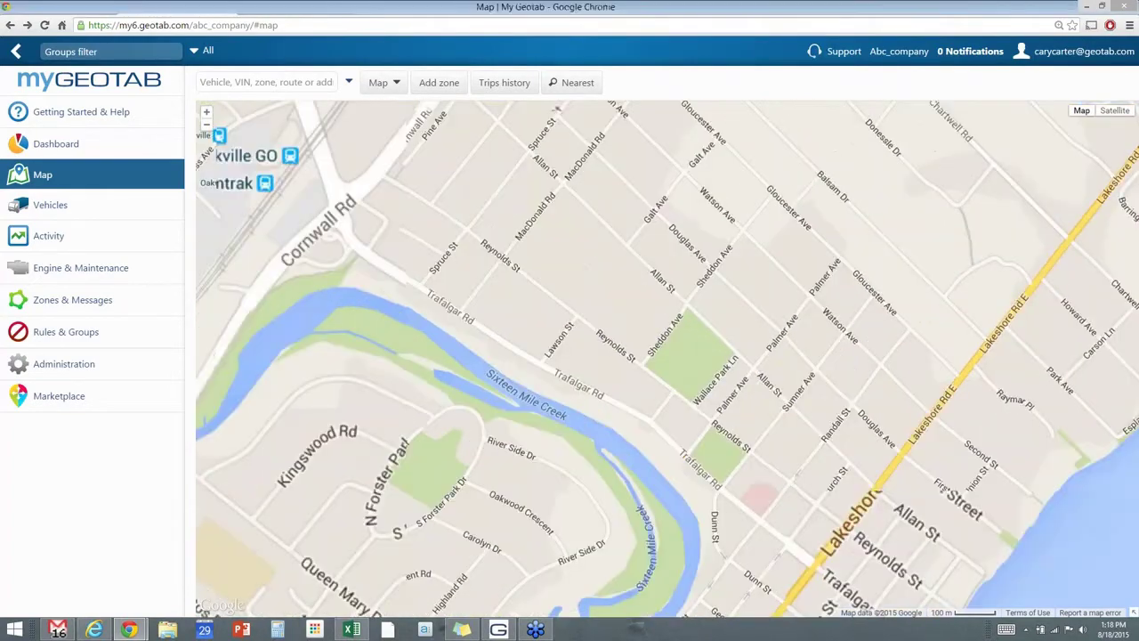
pyautogui.scroll(1, 576, 320)
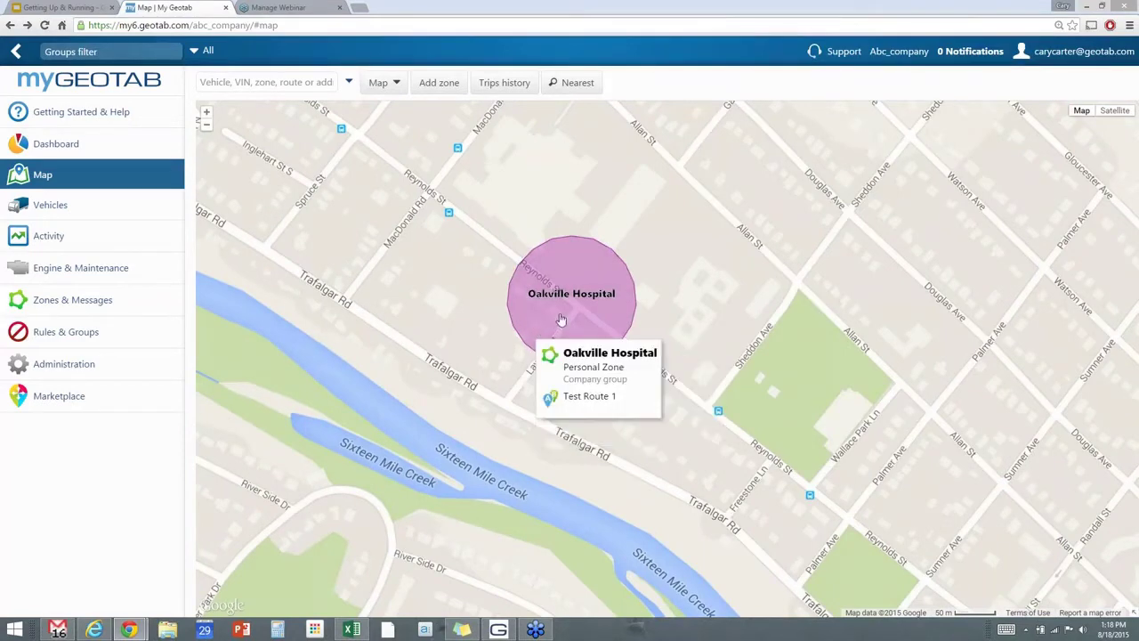
pyautogui.click(560, 317)
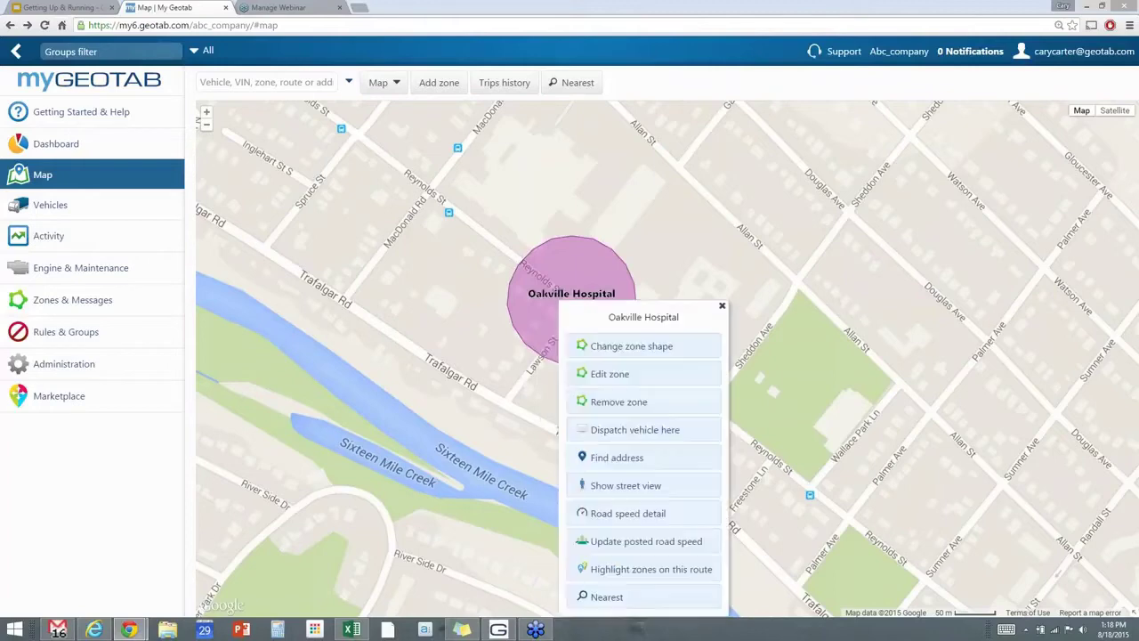
pyautogui.click(598, 349)
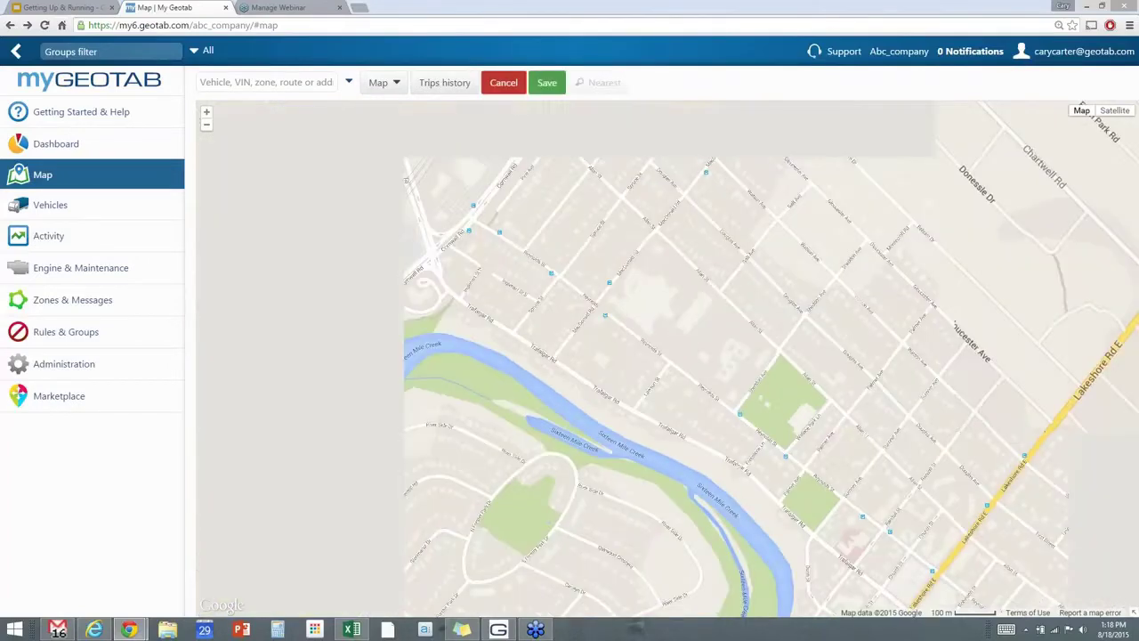
pyautogui.scroll(1, 736, 366)
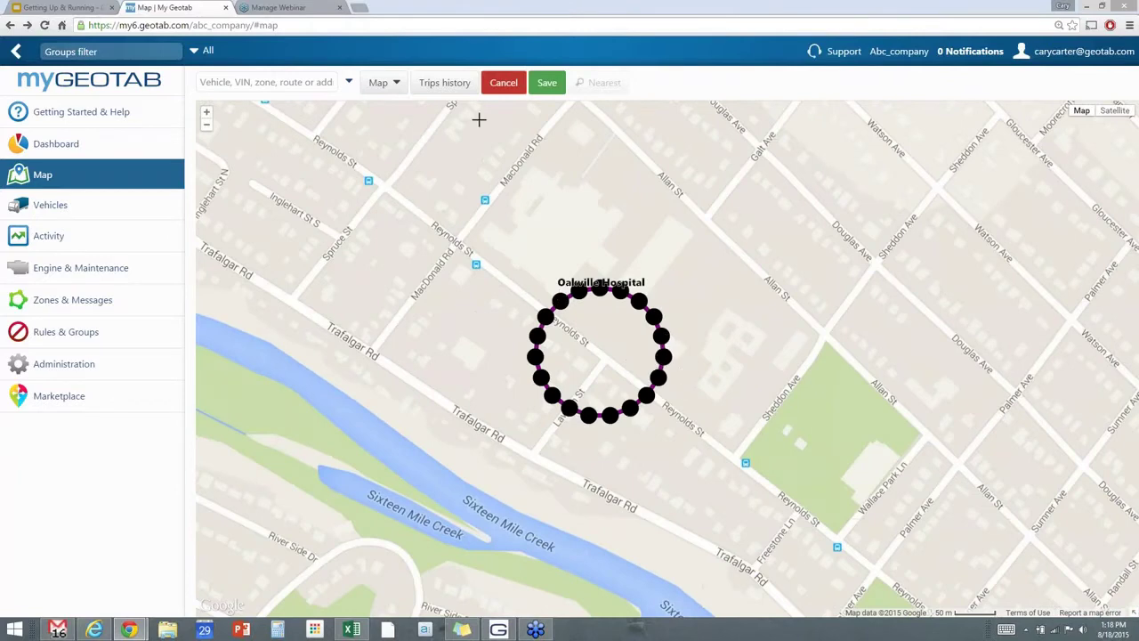
pyautogui.click(509, 83)
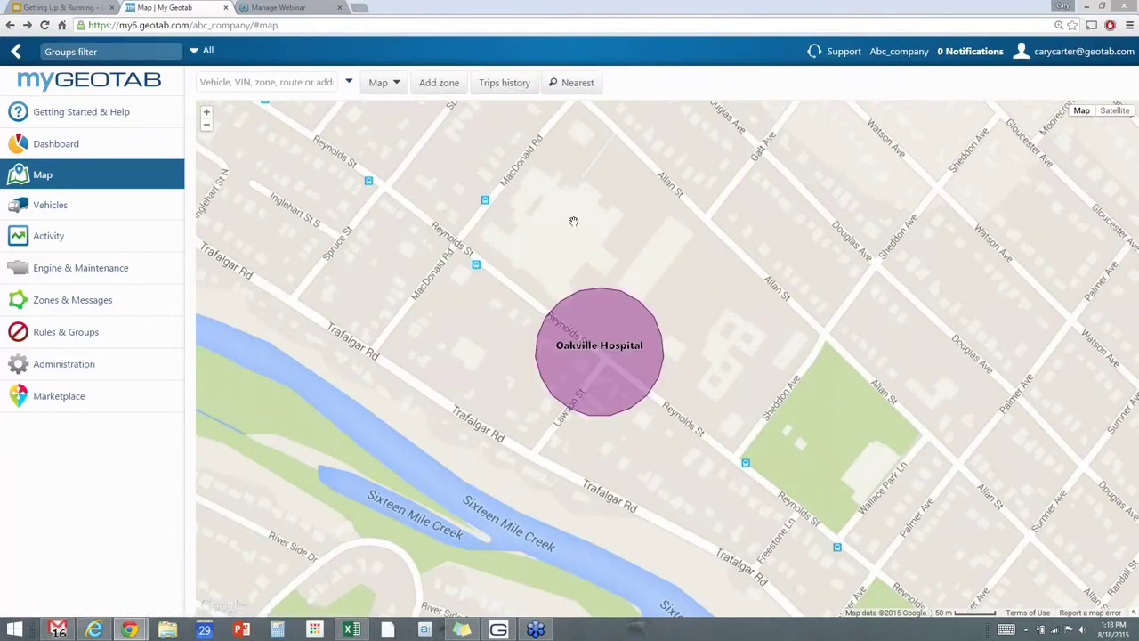
pyautogui.scroll(-1, 728, 247)
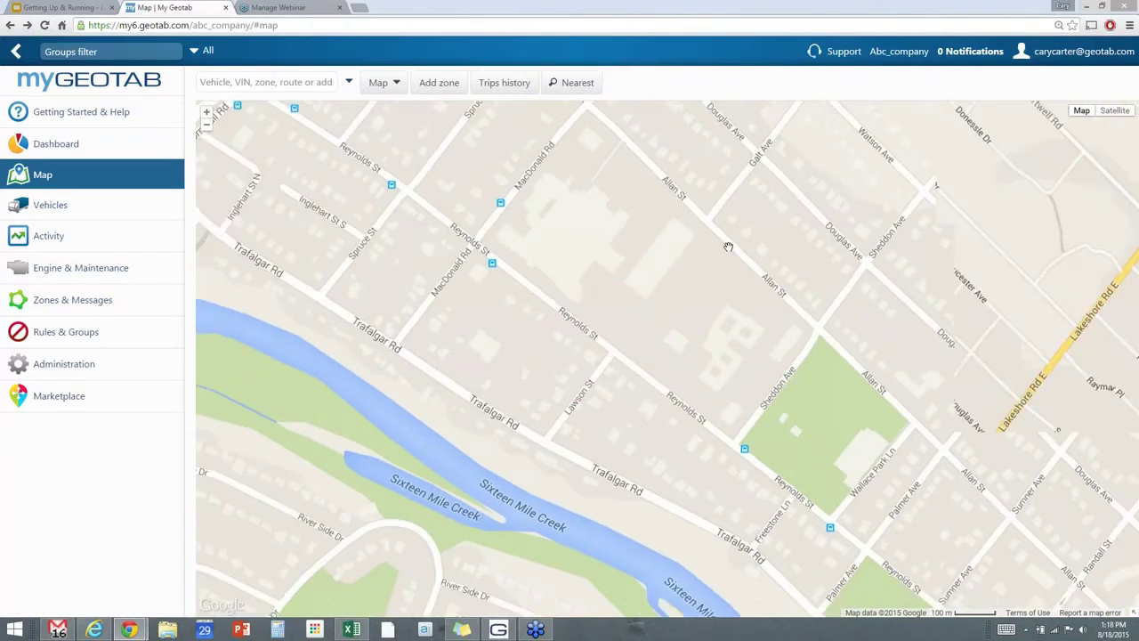
pyautogui.scroll(-1, 728, 248)
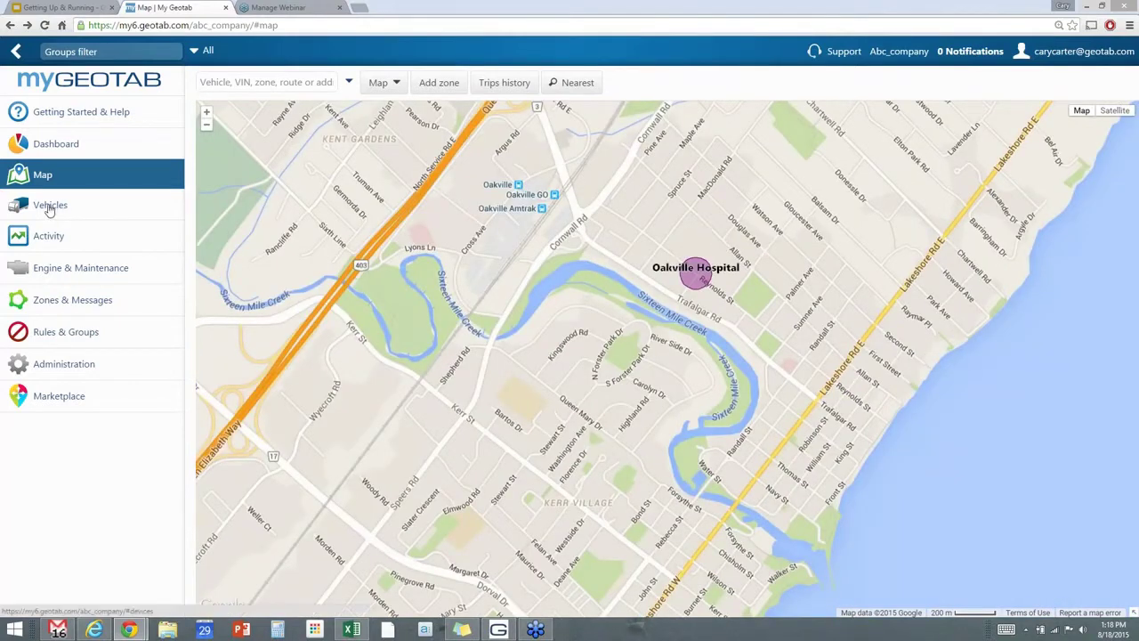
# - Open the trips history for all vehicles and set its date range to Aug 17 - 23, 2015
pyautogui.click(503, 86)
pyautogui.click(258, 145)
pyautogui.click(268, 118)
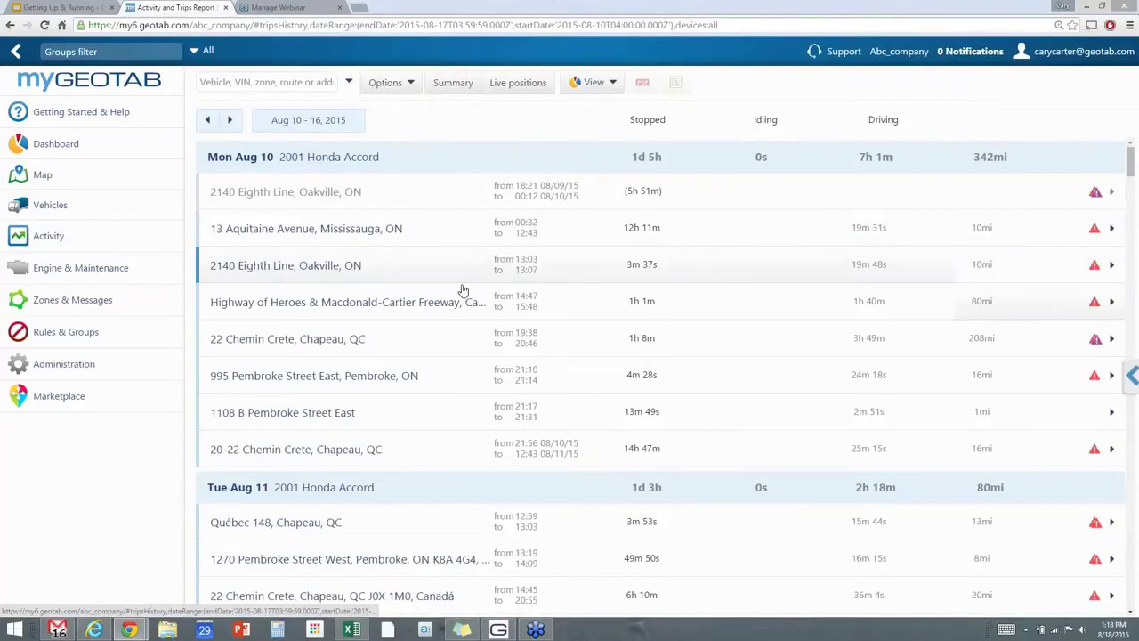
pyautogui.click(230, 119)
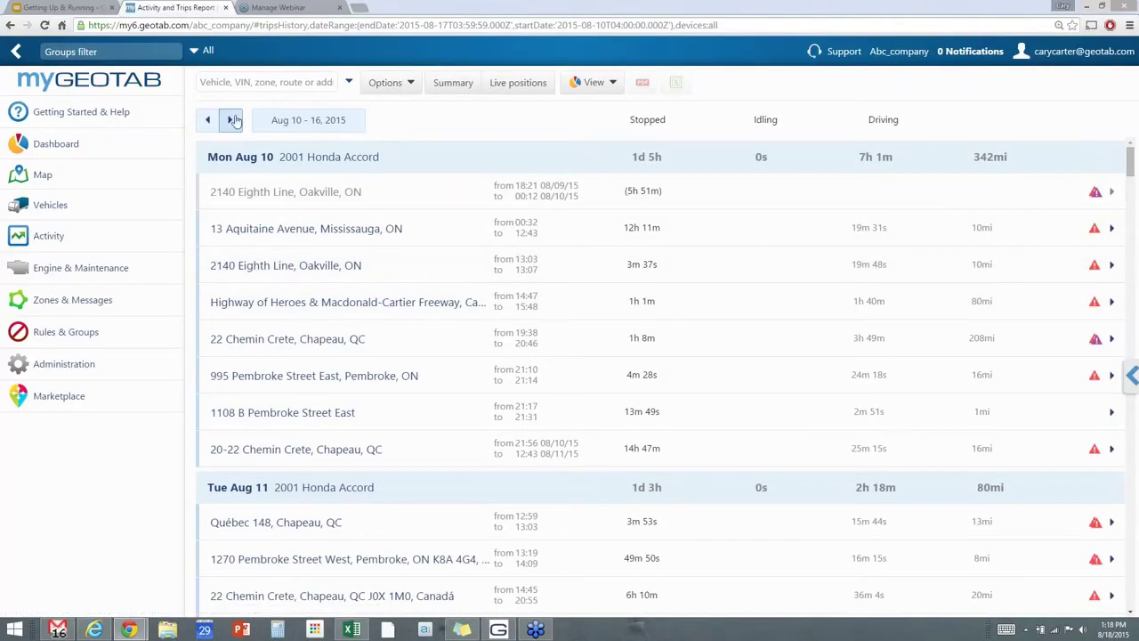
# - Examine the vehicles' trips for the week and compare stops labelled with zone names to stops showing only addresses
pyautogui.scroll(-1, 346, 248)
pyautogui.scroll(-3, 346, 248)
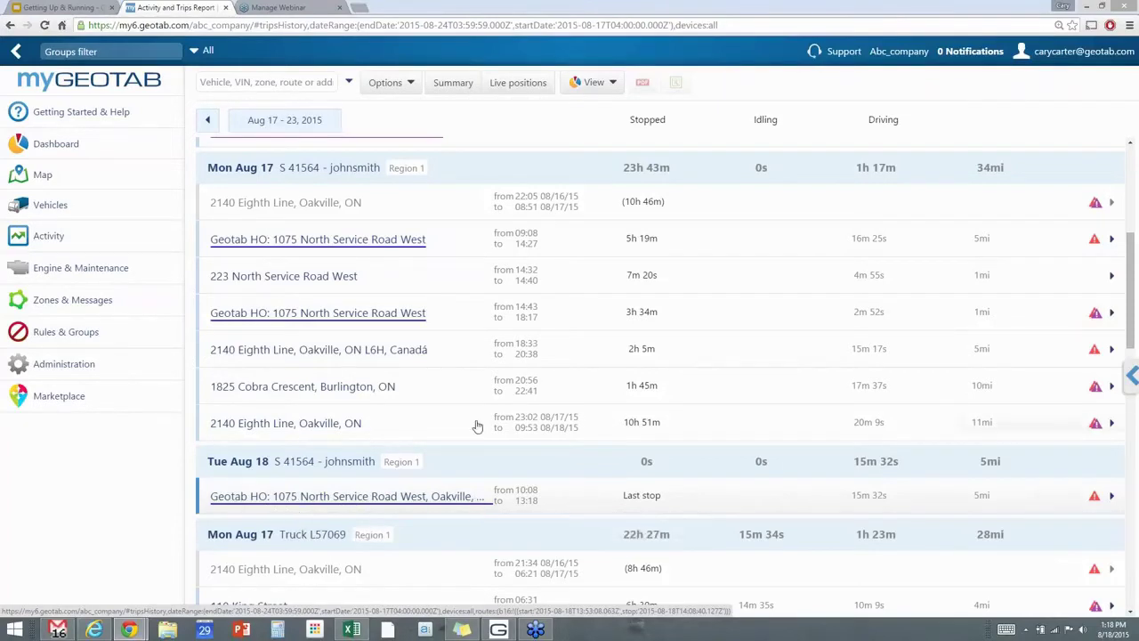
pyautogui.scroll(-1, 490, 405)
pyautogui.scroll(-2, 487, 407)
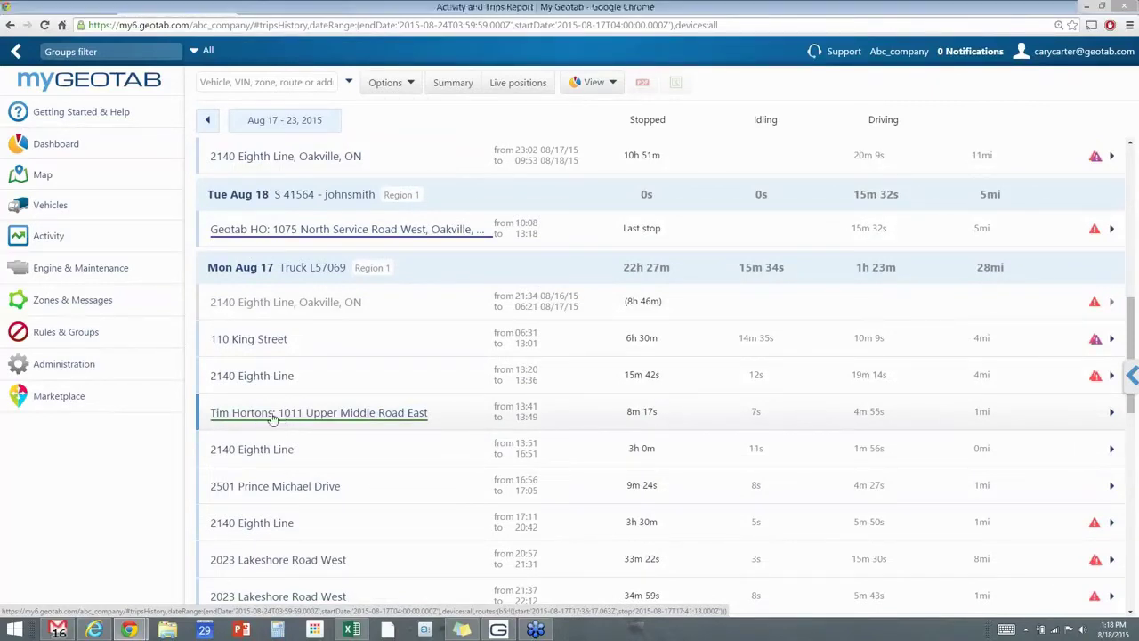
pyautogui.click(391, 421)
pyautogui.scroll(-4, 391, 421)
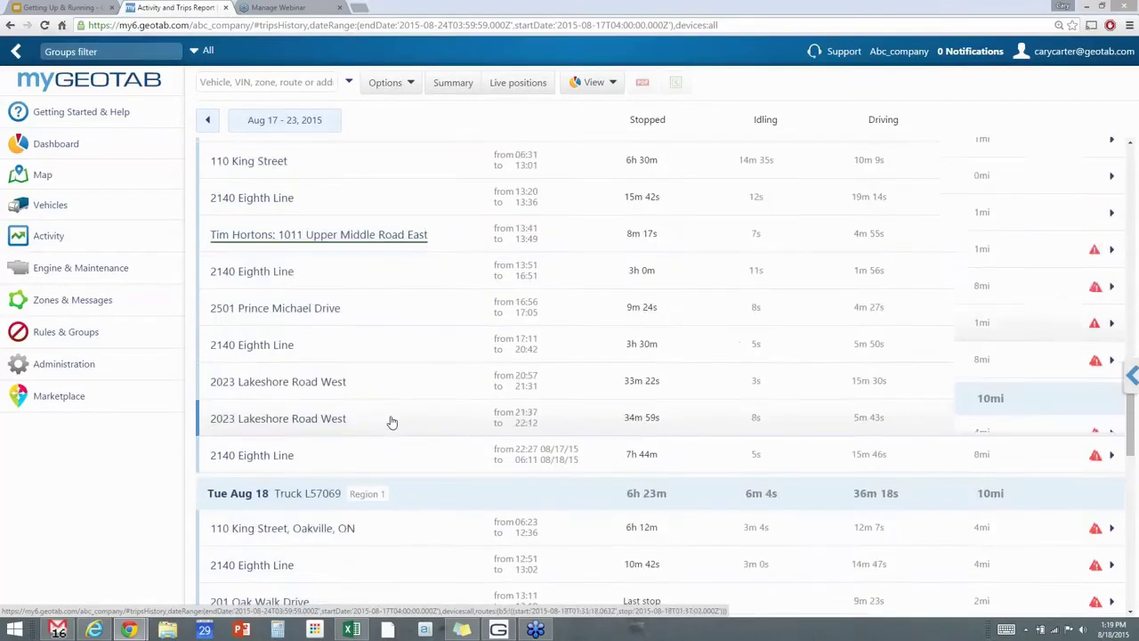
pyautogui.scroll(-3, 388, 421)
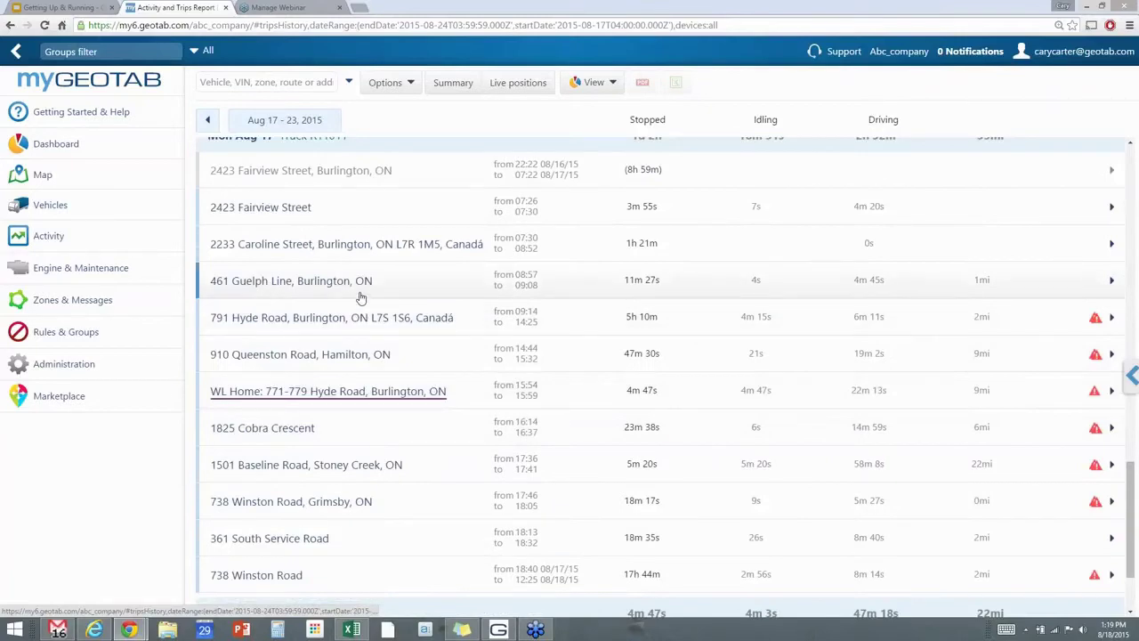
pyautogui.scroll(-1, 360, 298)
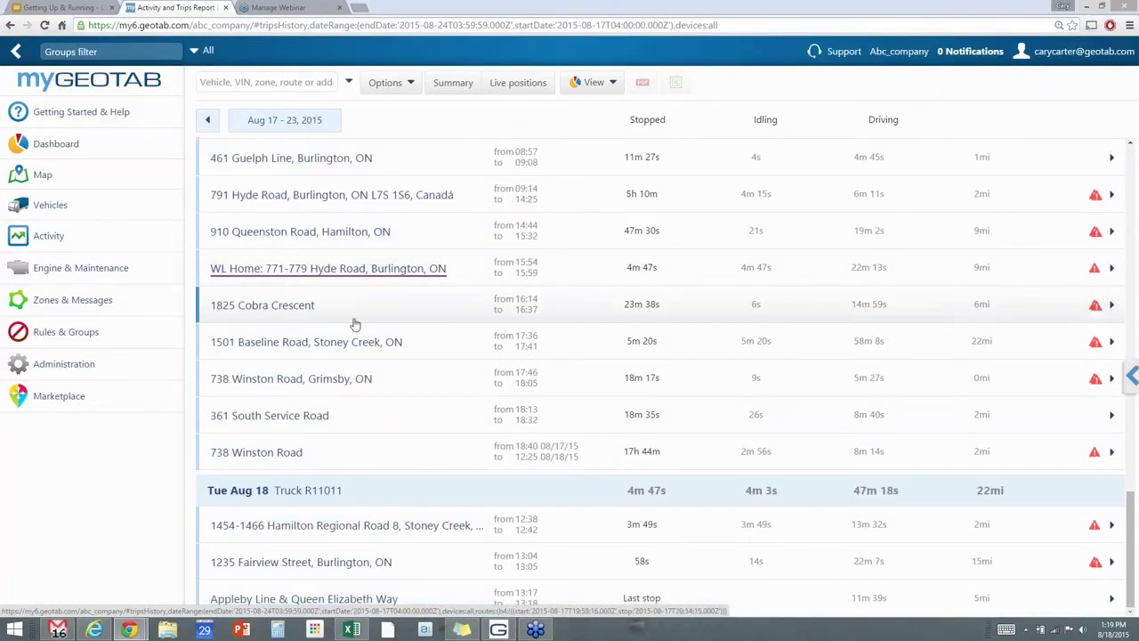
pyautogui.scroll(10, 354, 322)
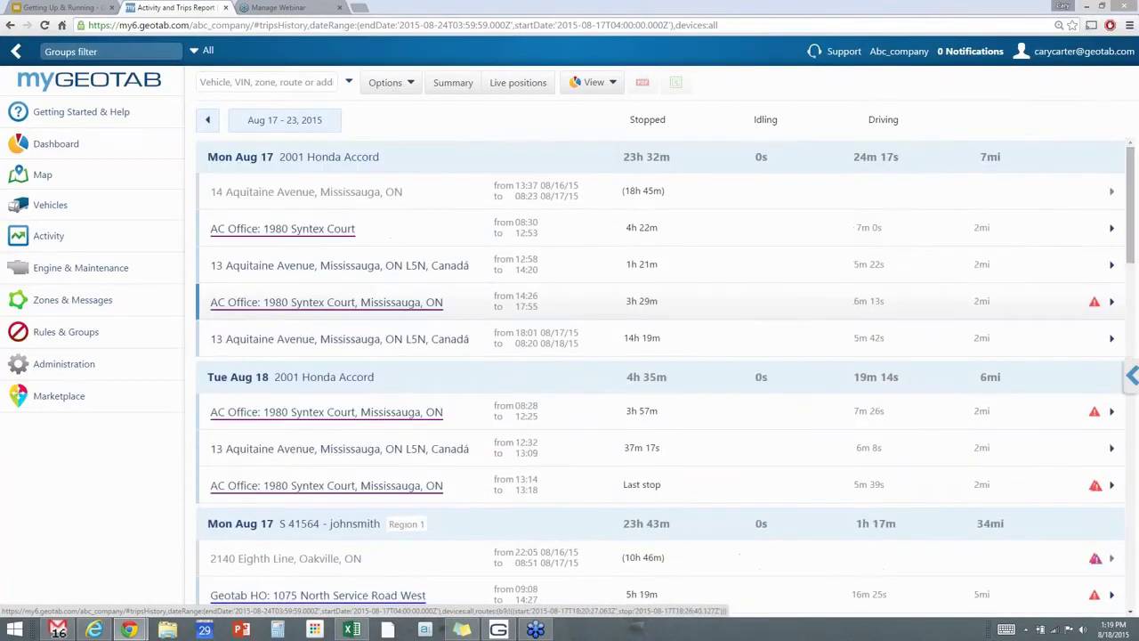
# - View the zones list, open Import Zones and display the help with the example Excel table layouts
pyautogui.click(53, 306)
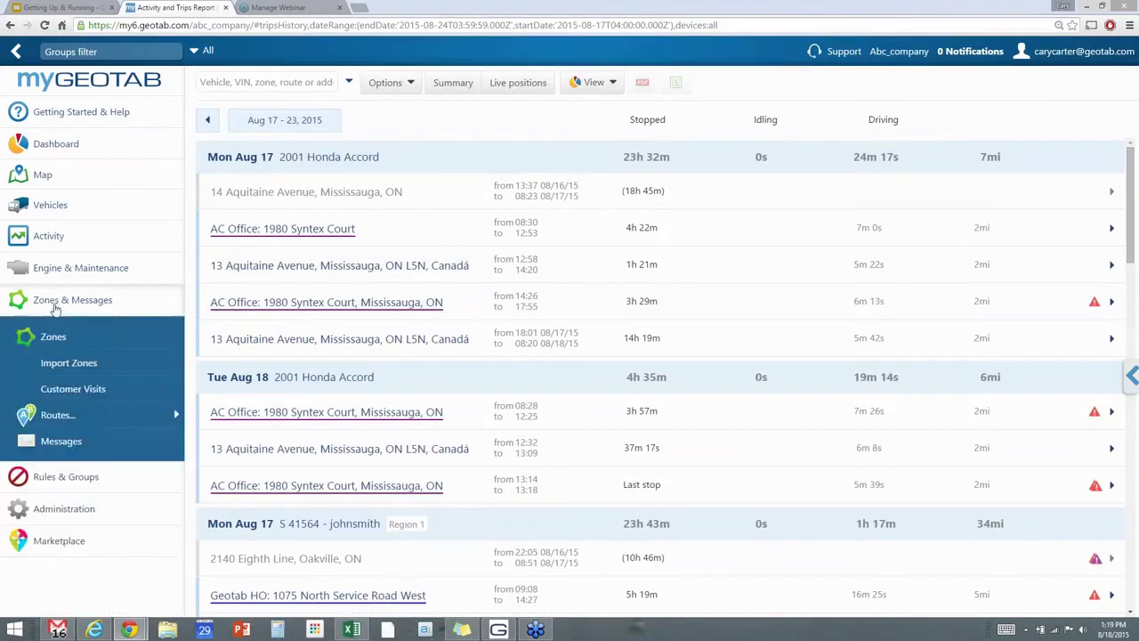
pyautogui.click(53, 339)
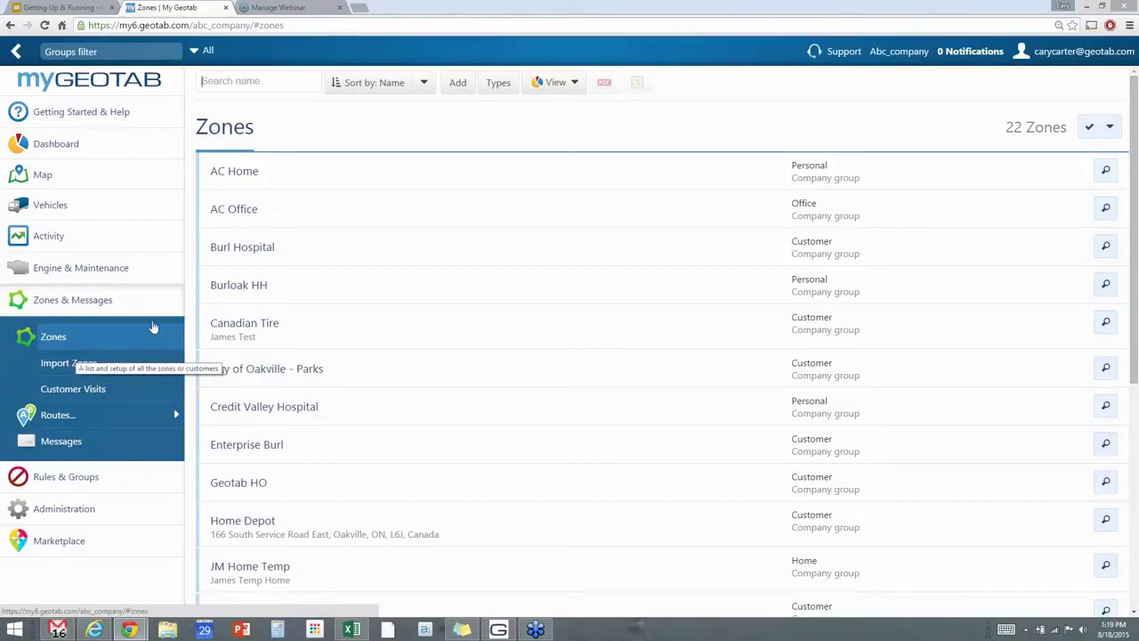
pyautogui.click(89, 363)
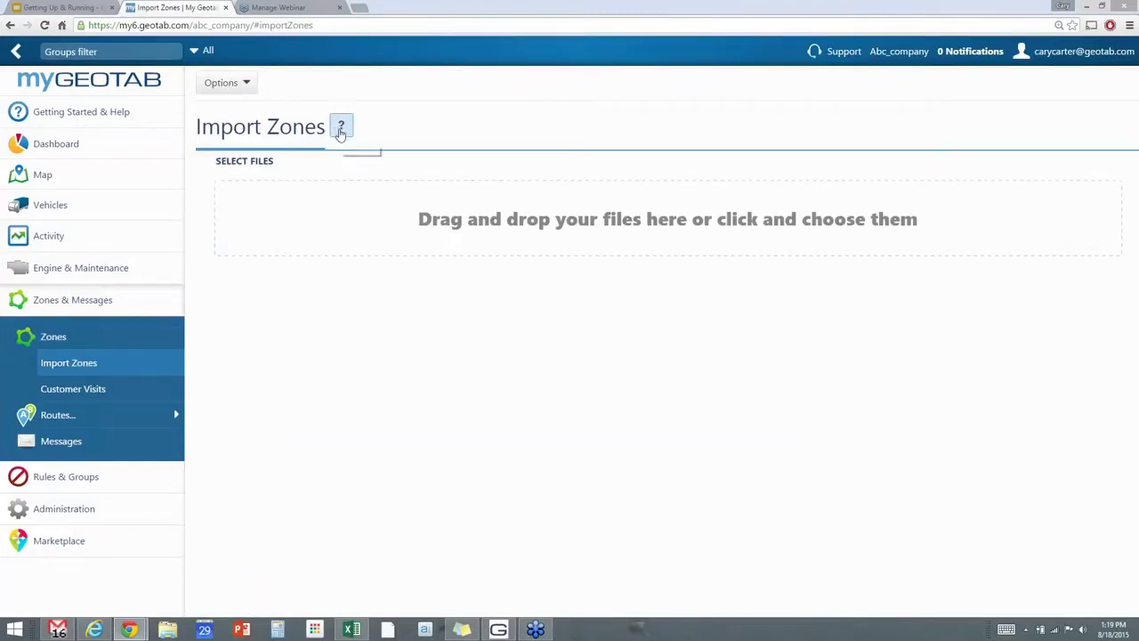
pyautogui.click(342, 127)
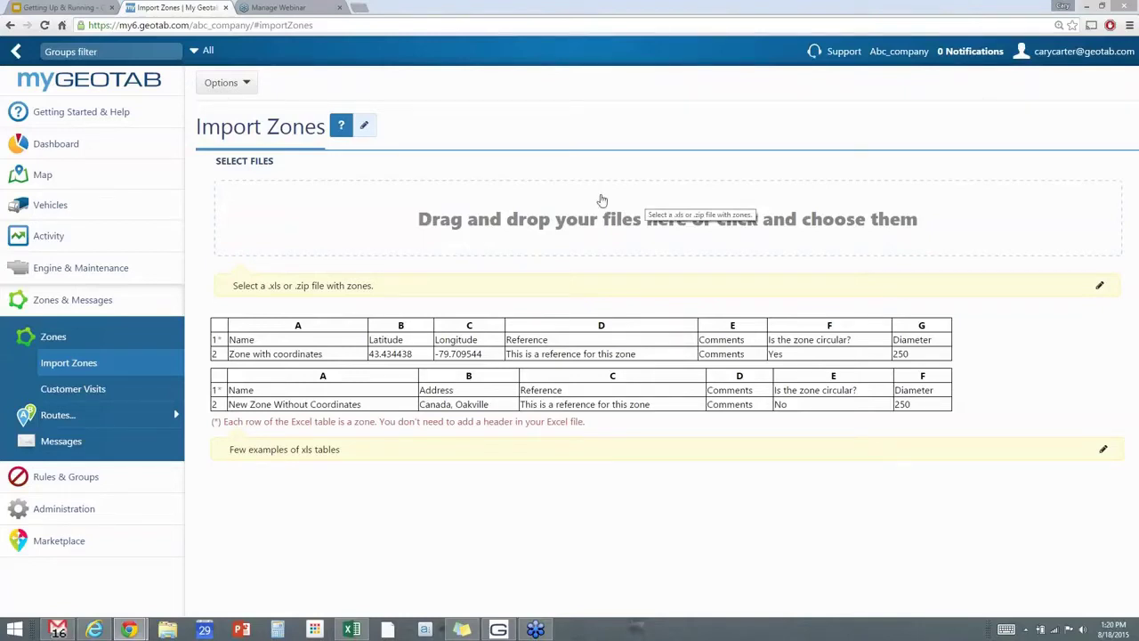
# - Change the Geotab HO zone's type from Customer to Office and save the zone
pyautogui.click(52, 339)
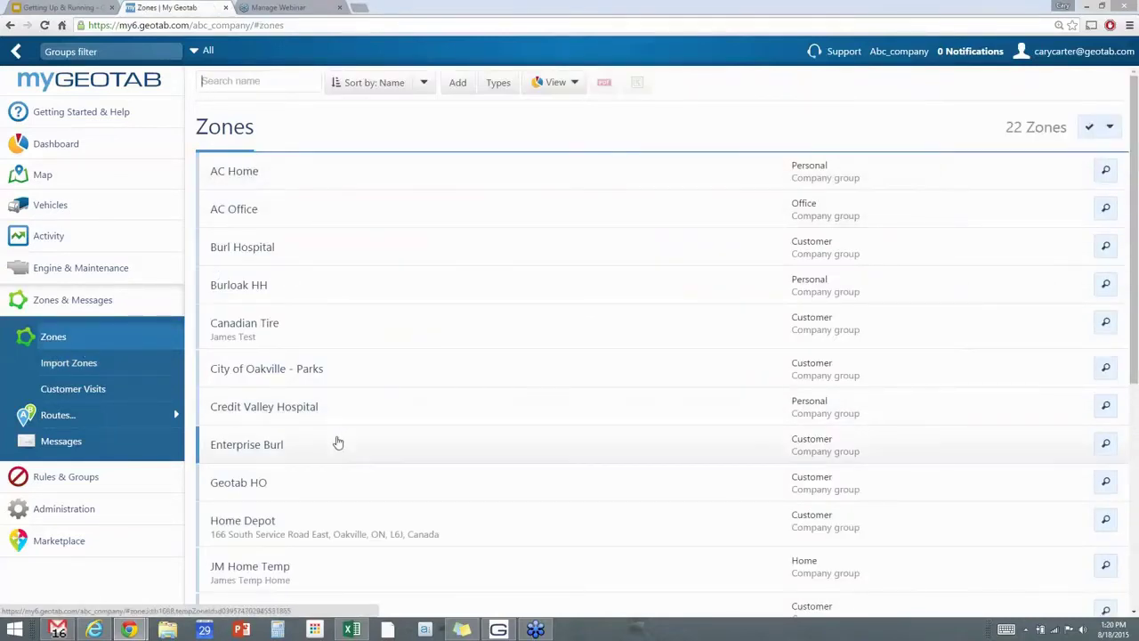
pyautogui.scroll(-2, 337, 439)
pyautogui.scroll(-3, 338, 440)
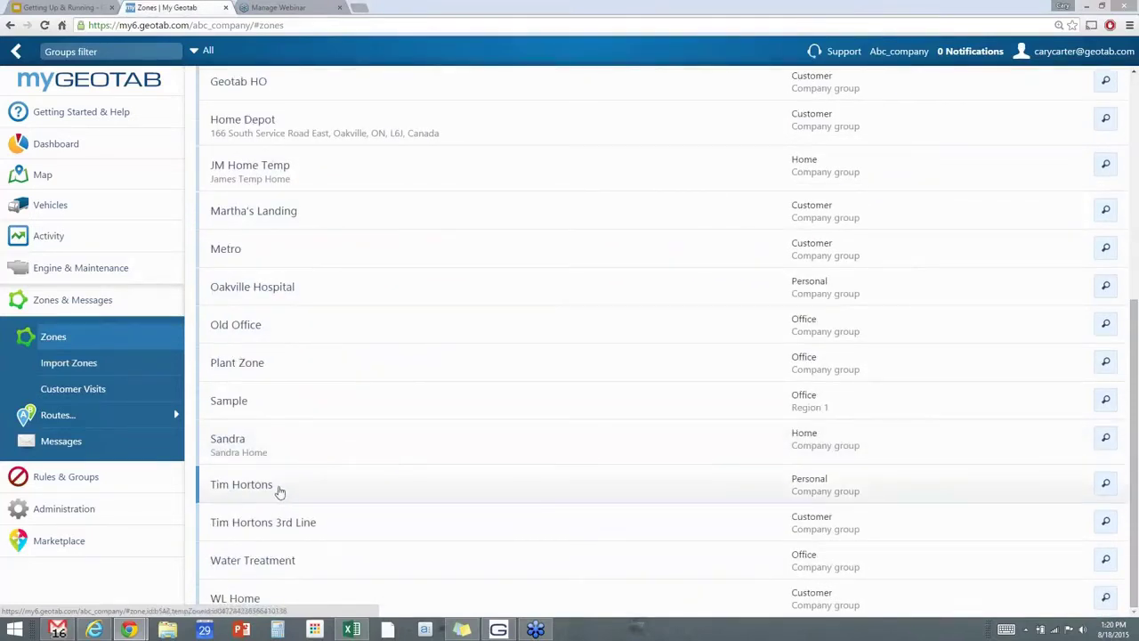
pyautogui.scroll(2, 293, 399)
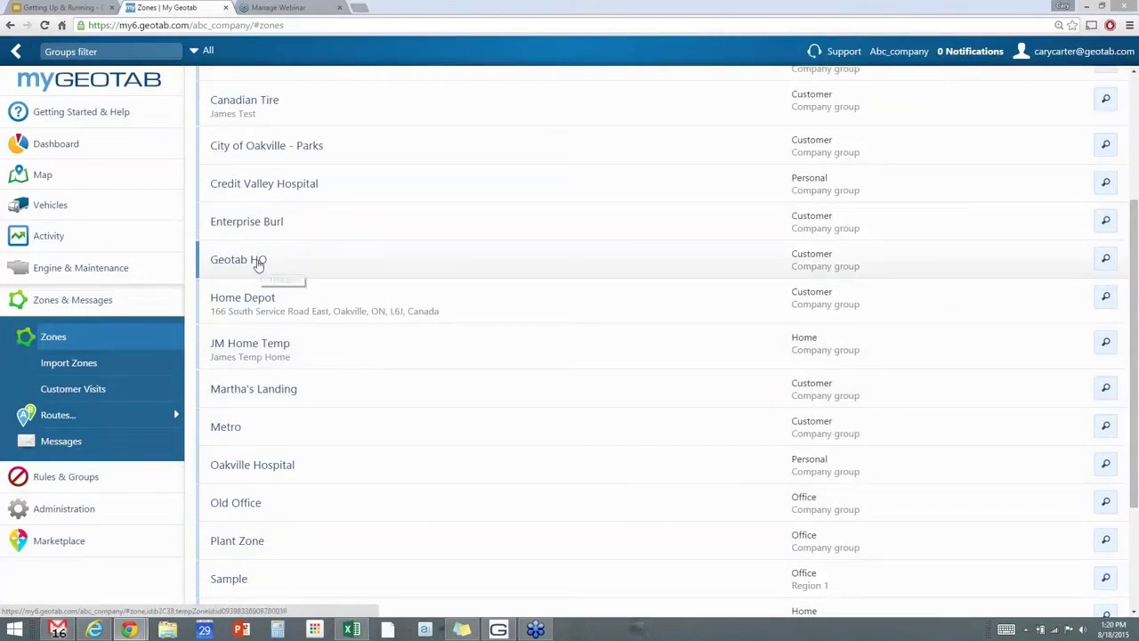
pyautogui.click(256, 267)
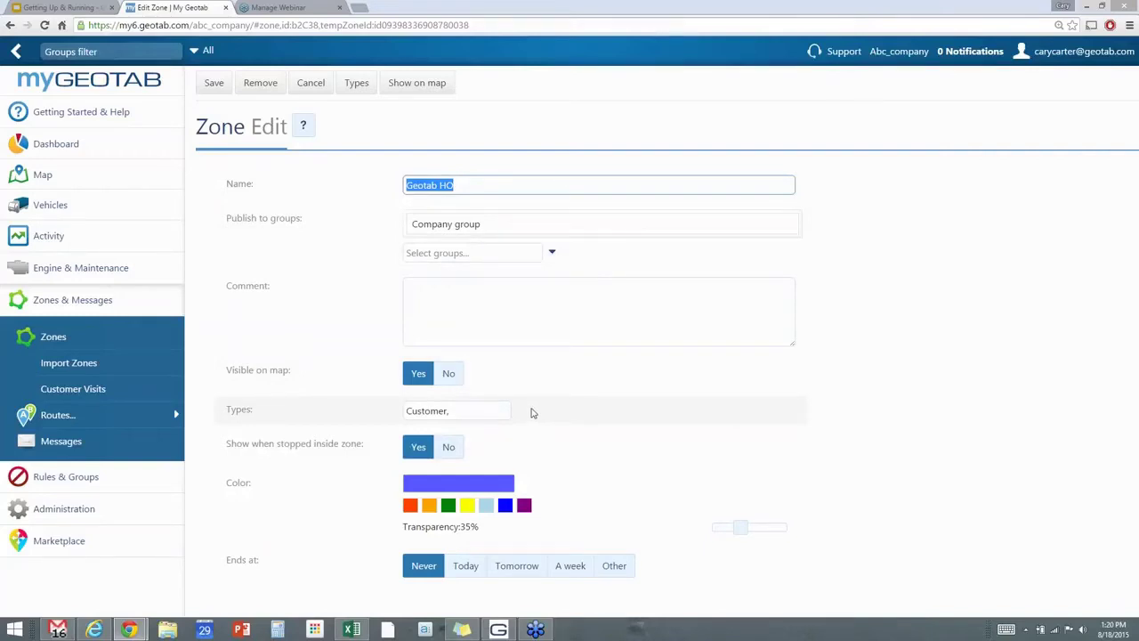
pyautogui.click(477, 410)
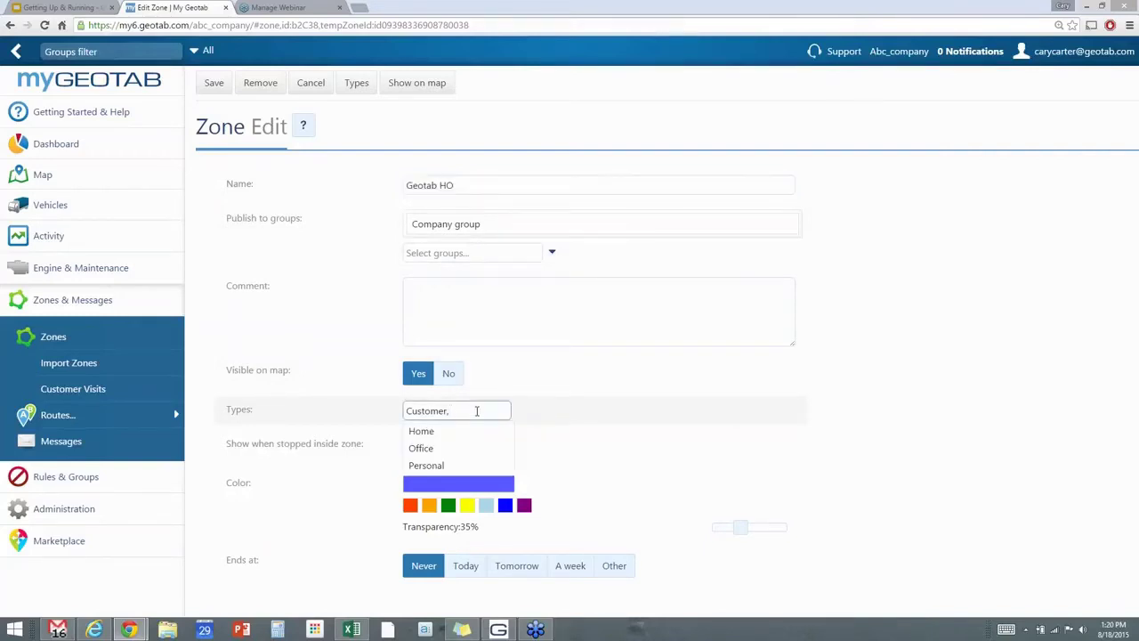
pyautogui.click(422, 450)
pyautogui.moveTo(452, 411); pyautogui.dragTo(406, 410)
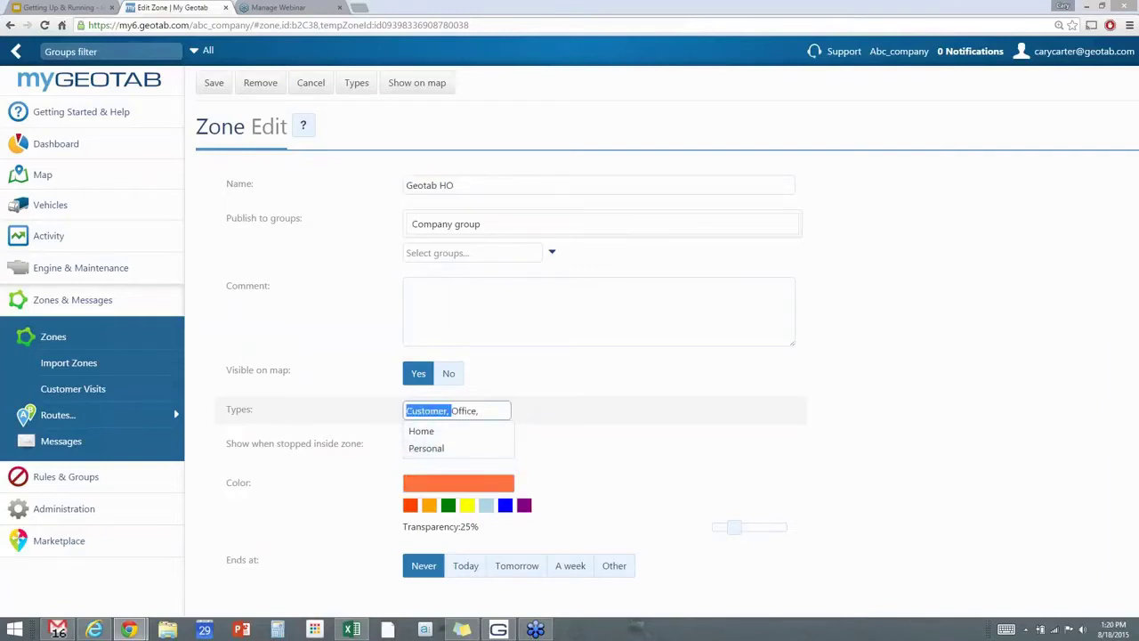
pyautogui.press('BackSpace')
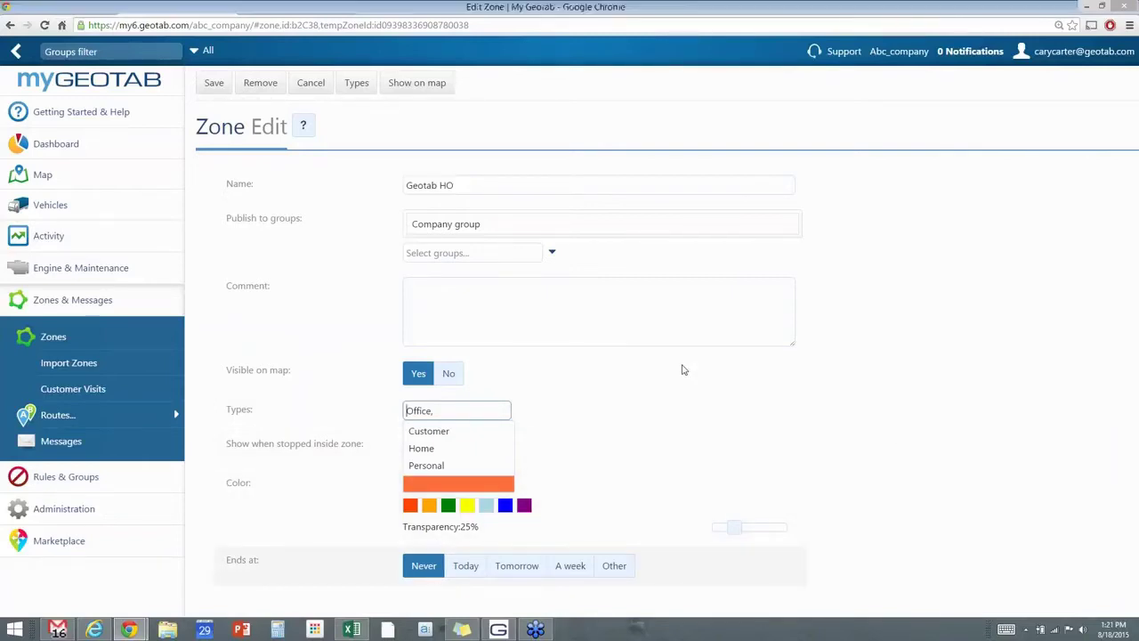
pyautogui.click(210, 82)
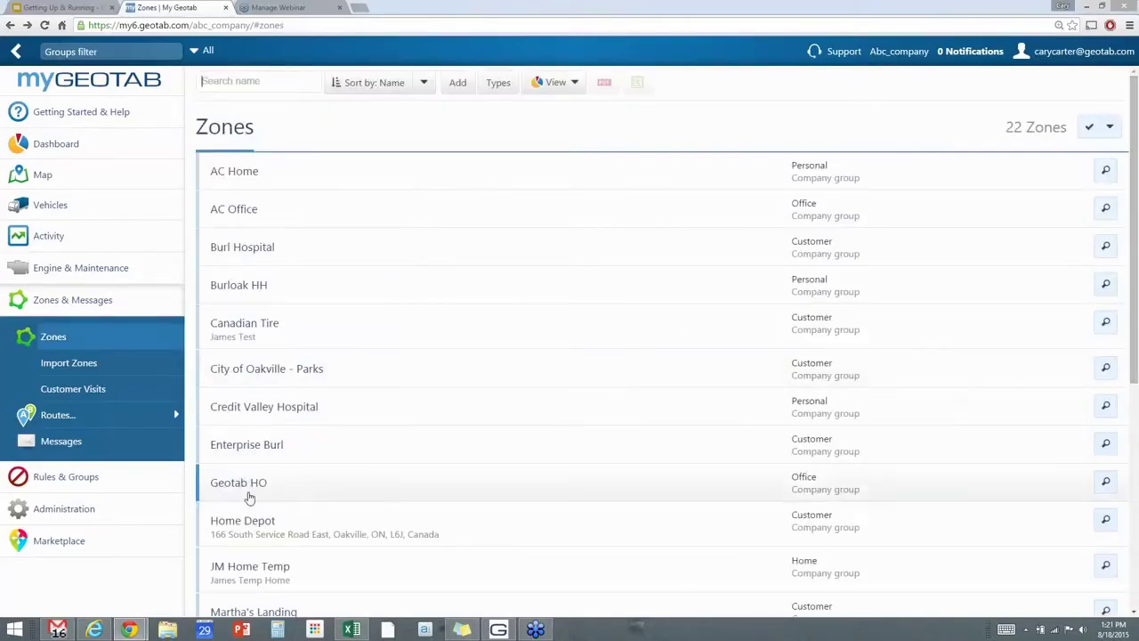
# - Show the Geotab HO zone on the map and check its colour, type and group
pyautogui.click(233, 489)
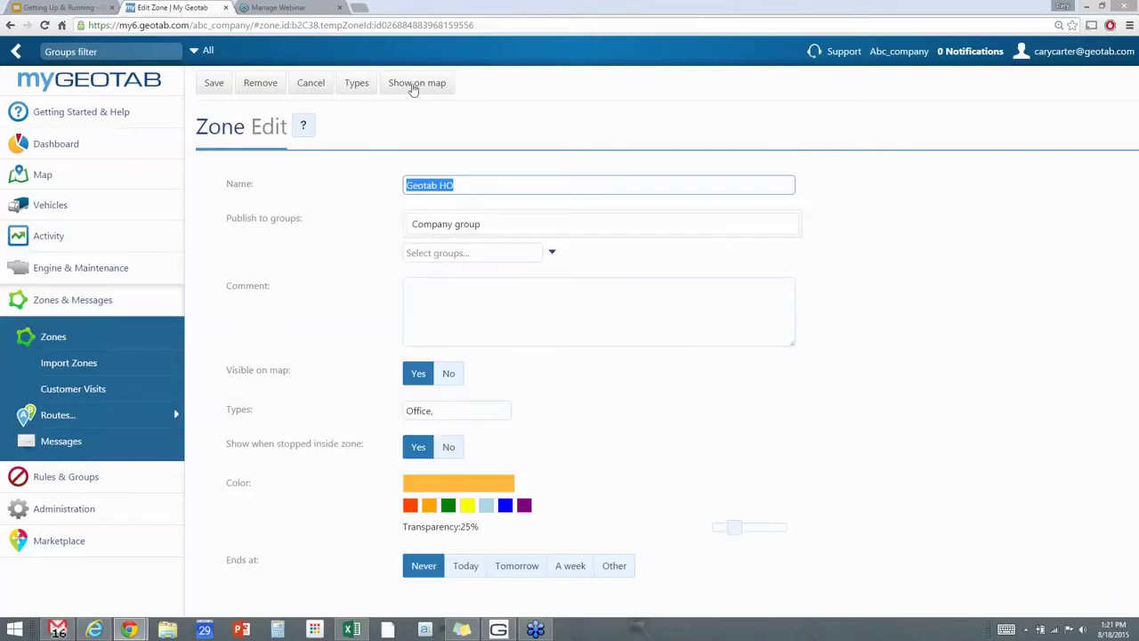
pyautogui.click(412, 86)
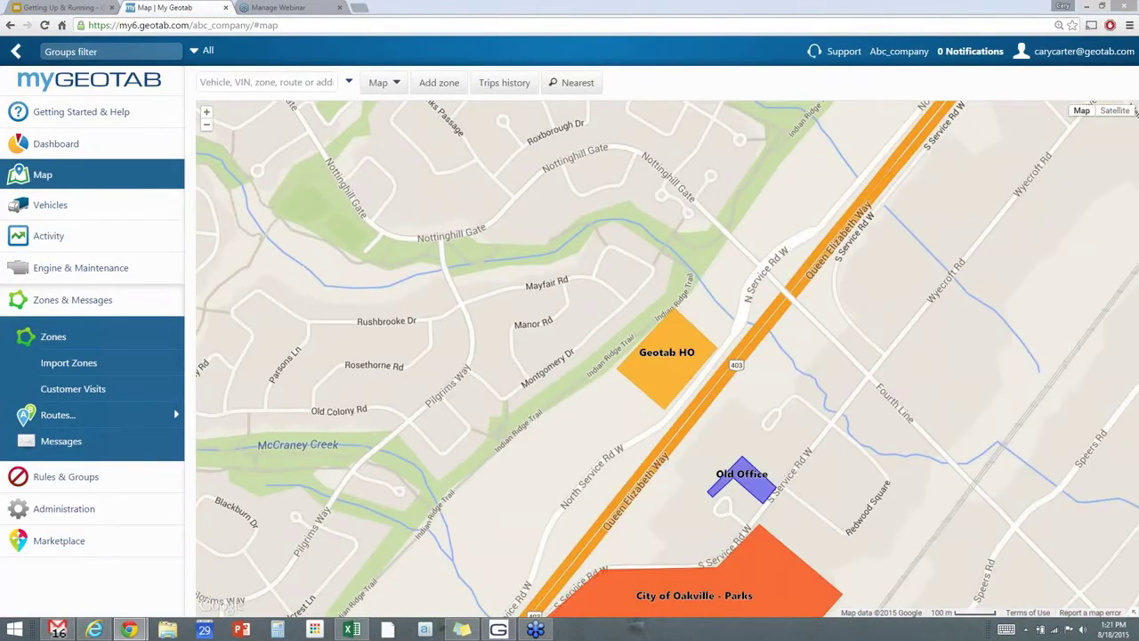
pyautogui.moveTo(647, 374)
pyautogui.scroll(1, 722, 419)
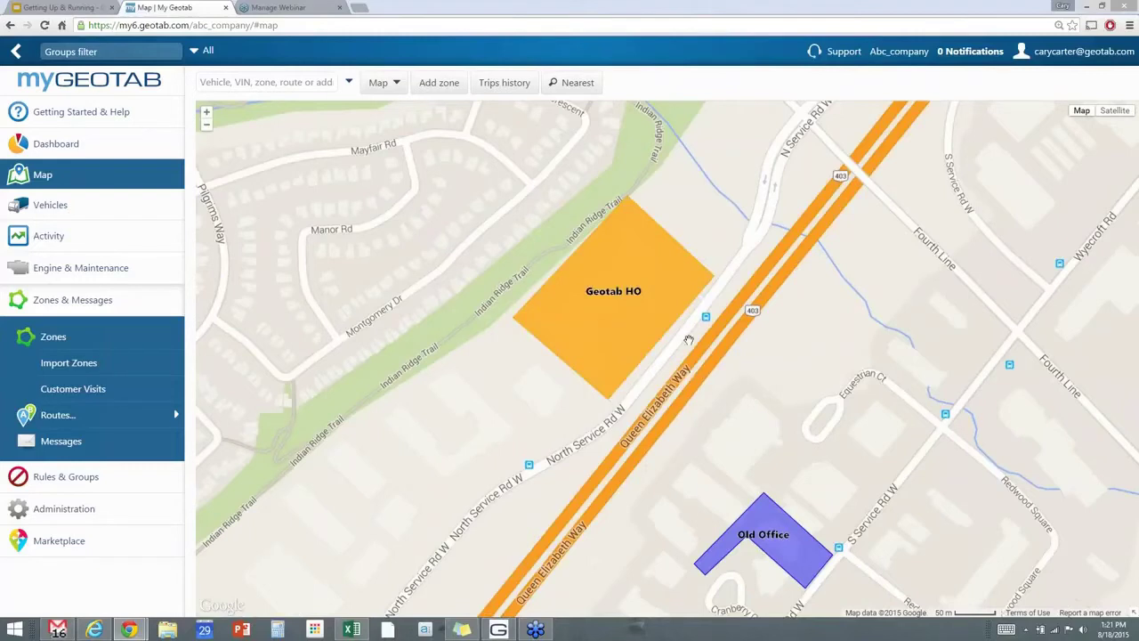
pyautogui.moveTo(548, 305)
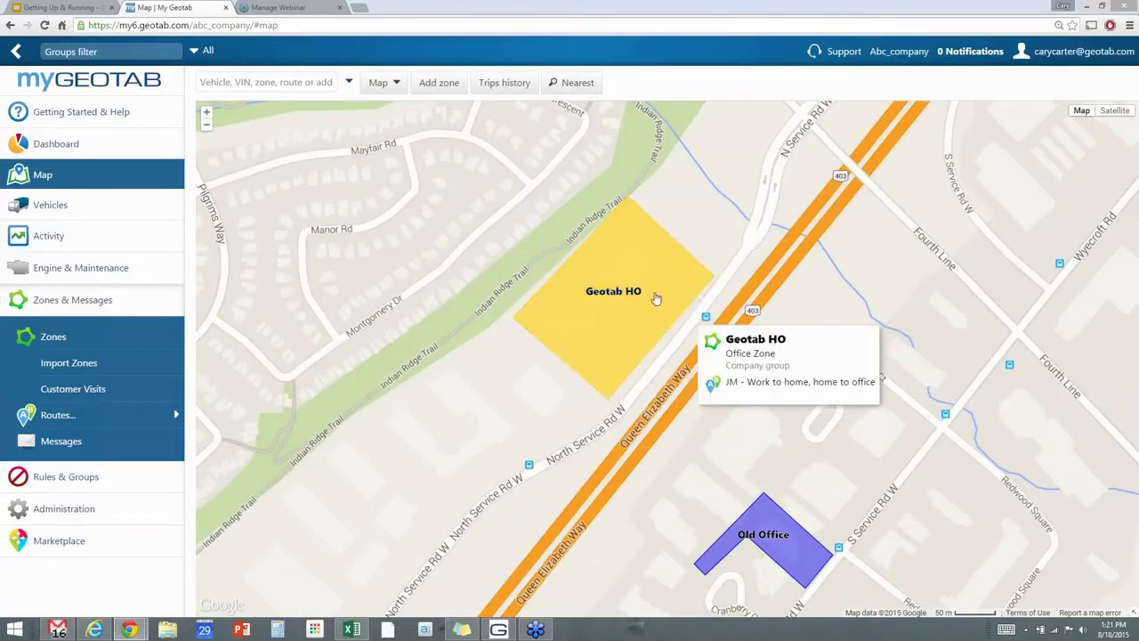
pyautogui.scroll(1, 621, 352)
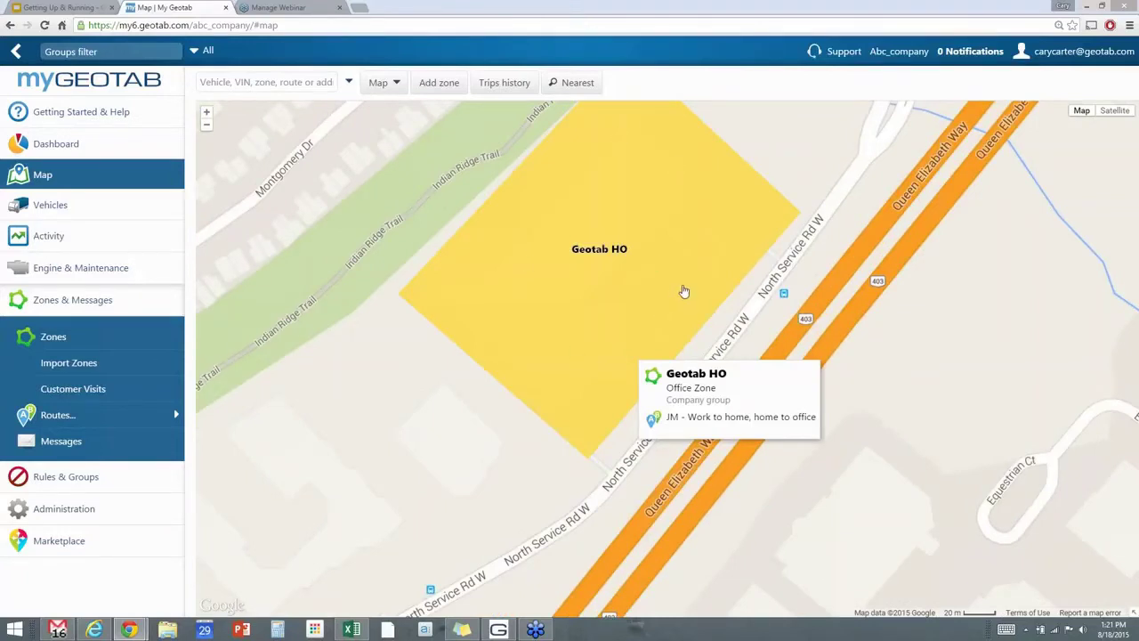
pyautogui.scroll(-1, 683, 291)
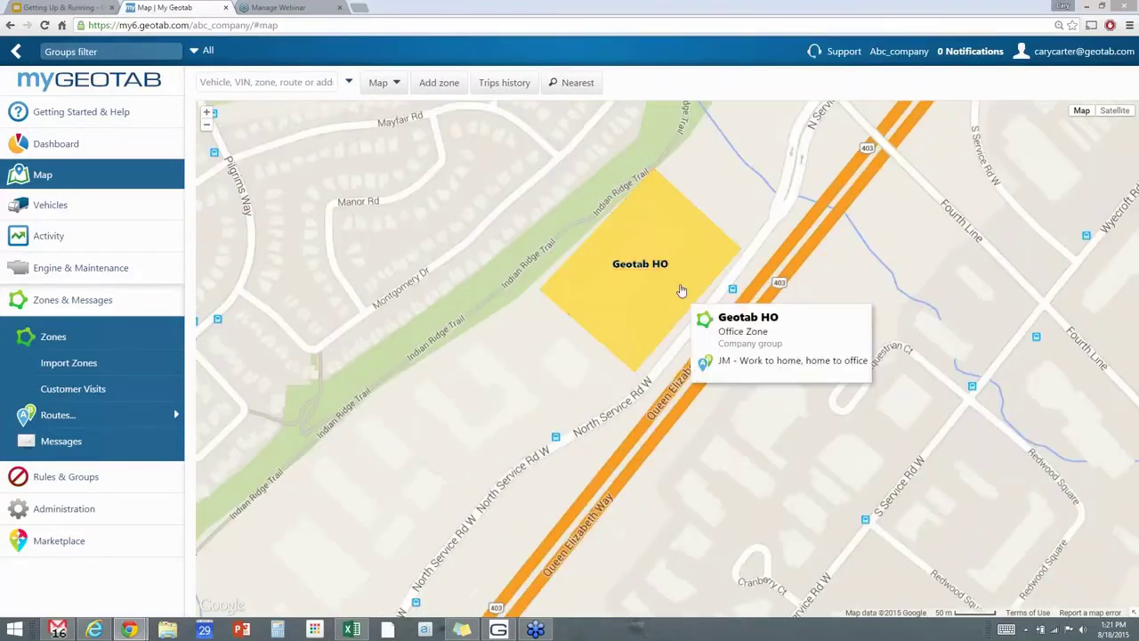
pyautogui.scroll(-1, 679, 291)
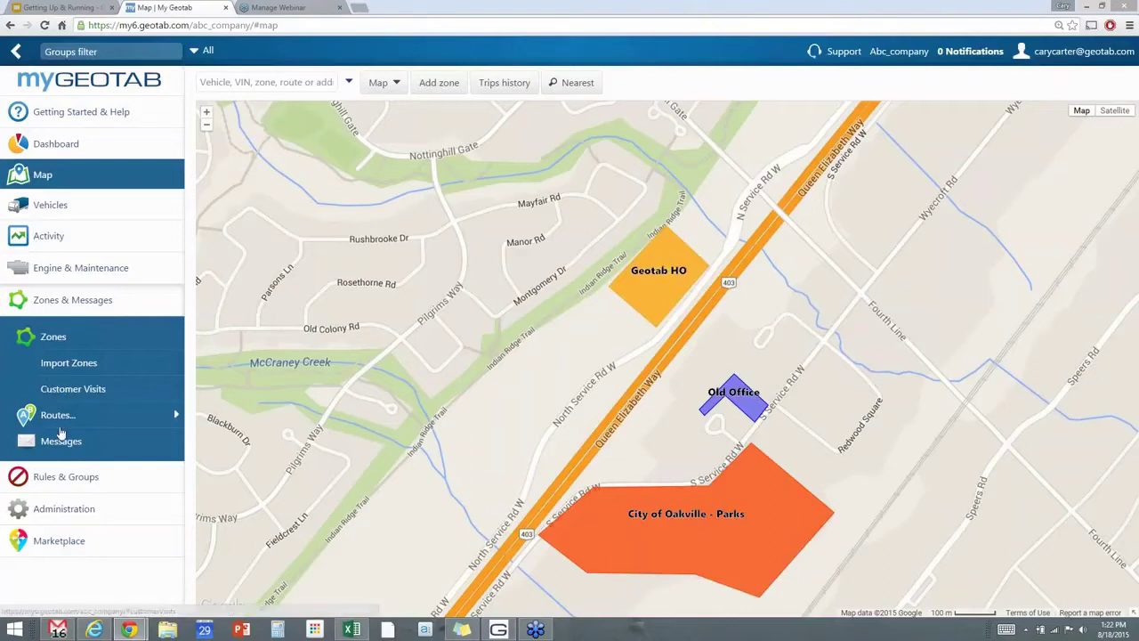
pyautogui.click(70, 483)
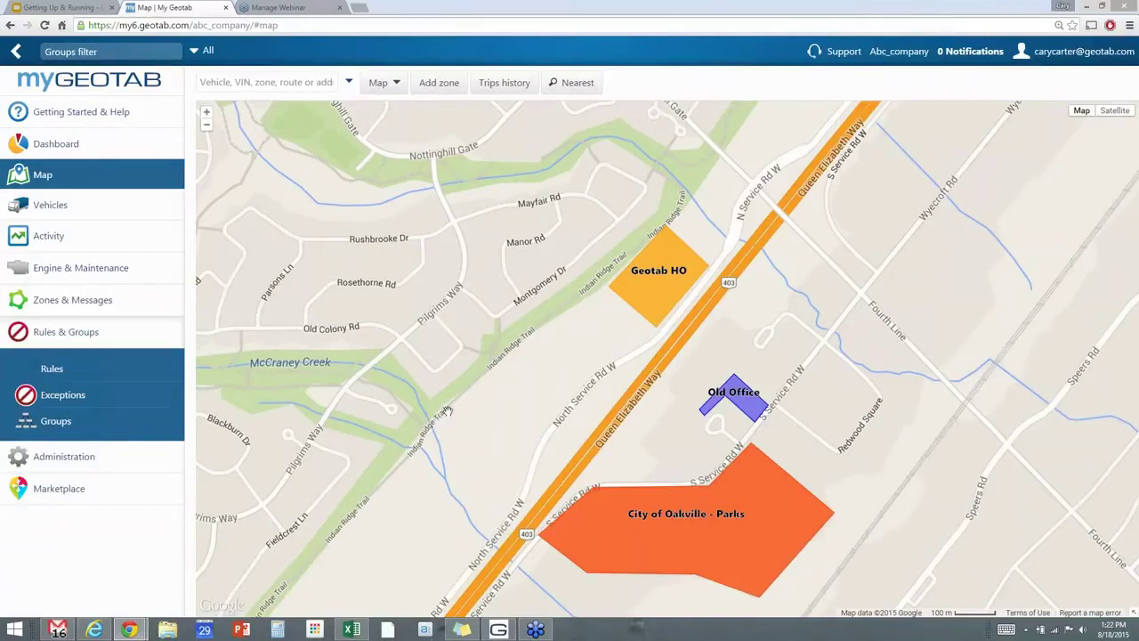
pyautogui.click(381, 346)
pyautogui.scroll(-1, 524, 385)
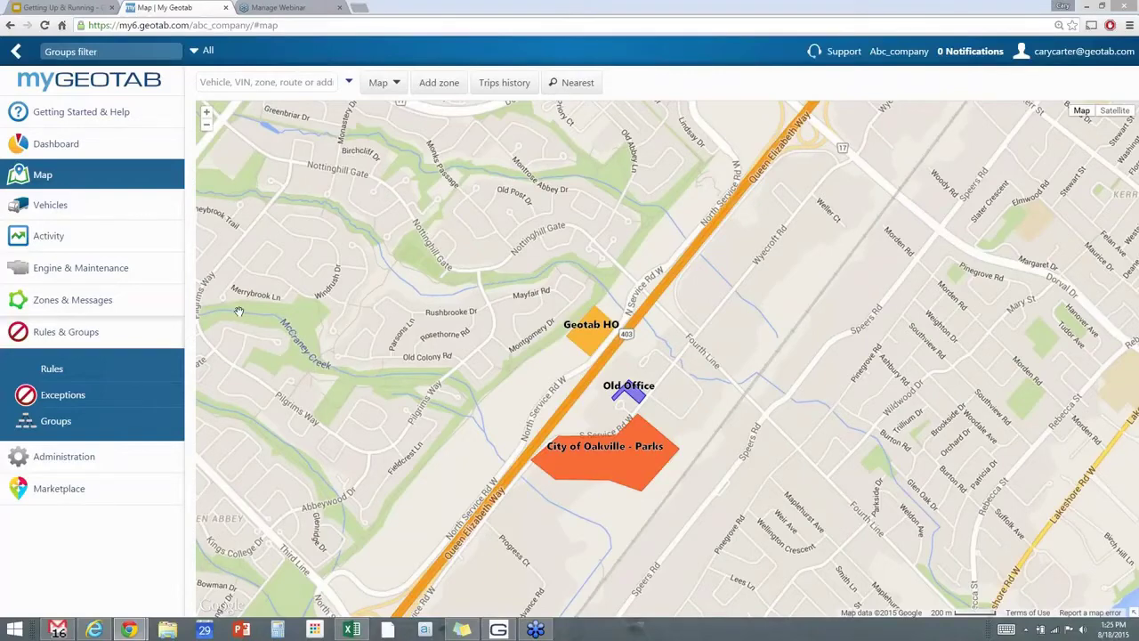
# - Open the zones list and turn on individual selection of zones
pyautogui.click(78, 308)
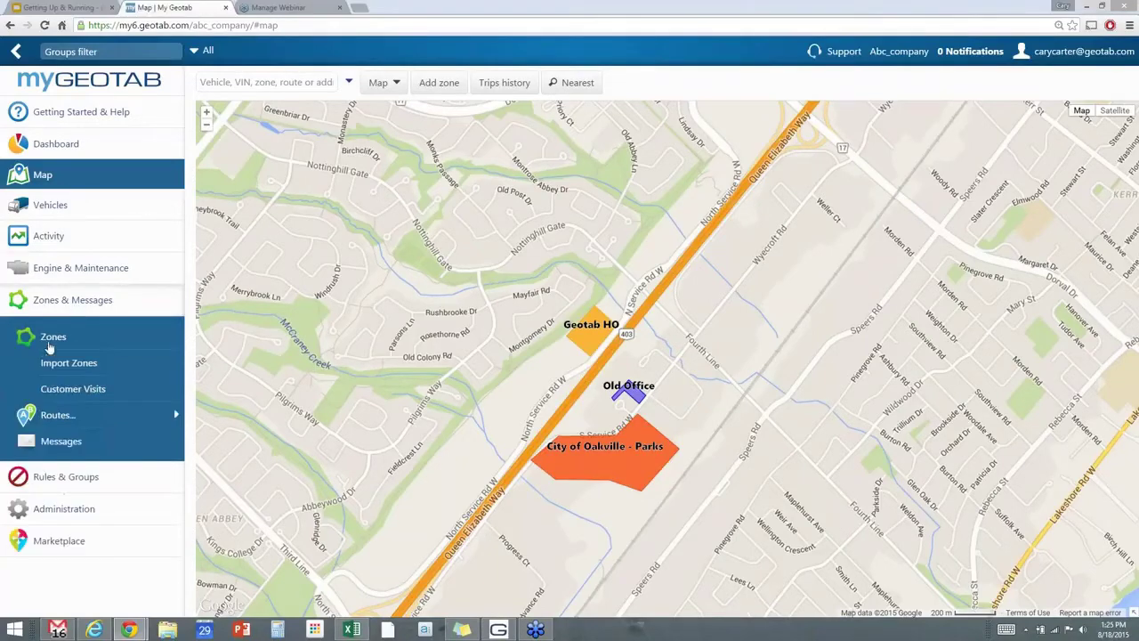
pyautogui.click(50, 340)
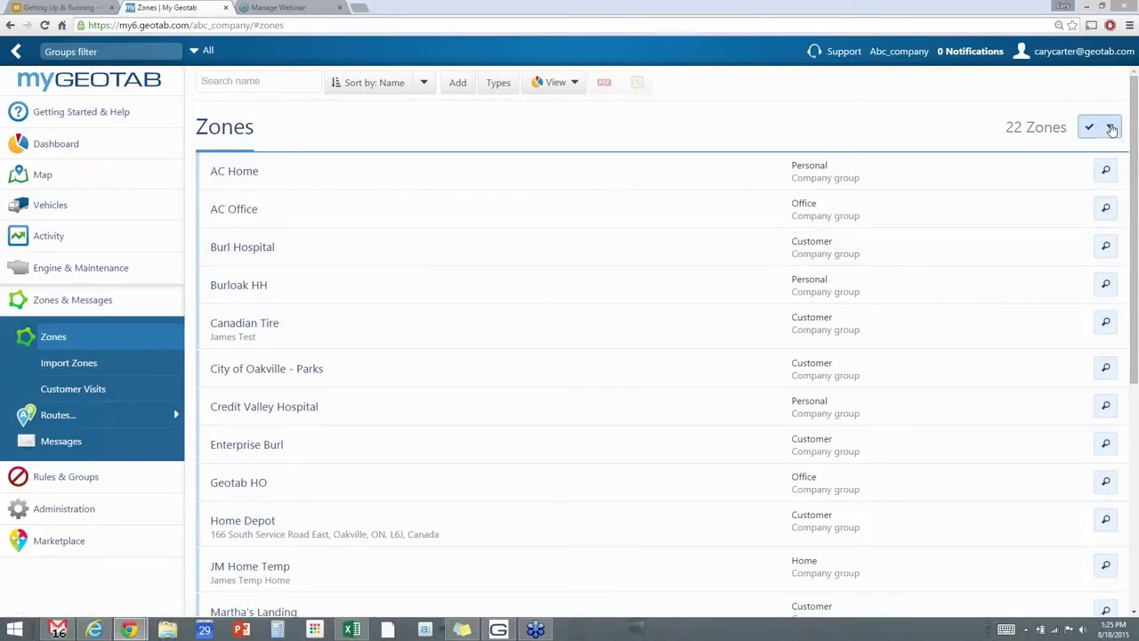
pyautogui.click(1110, 129)
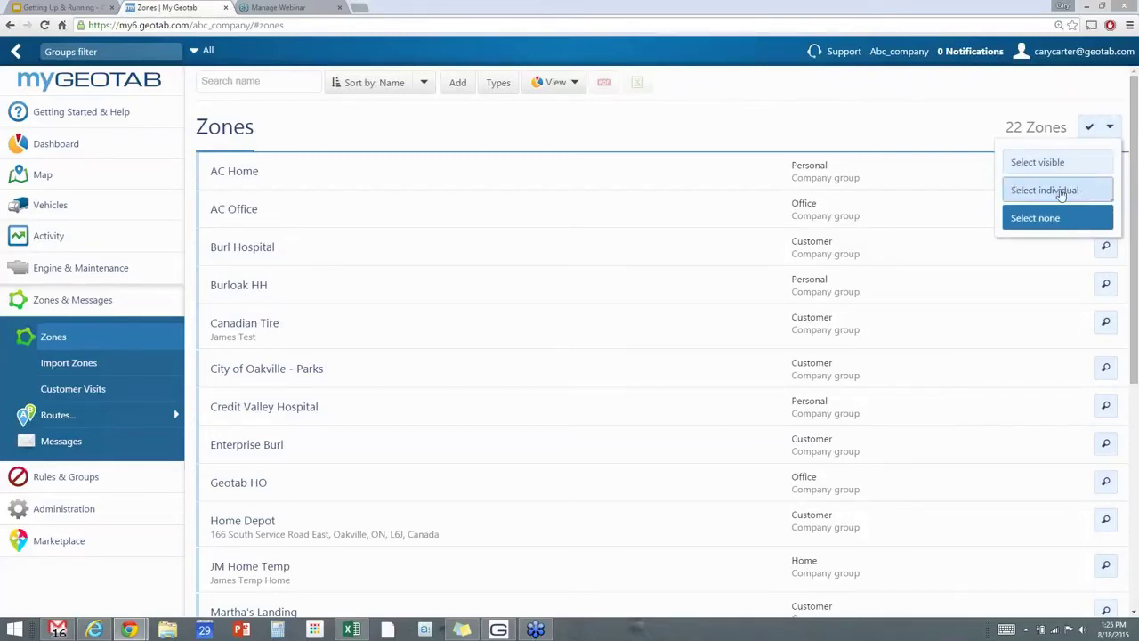
pyautogui.click(1061, 192)
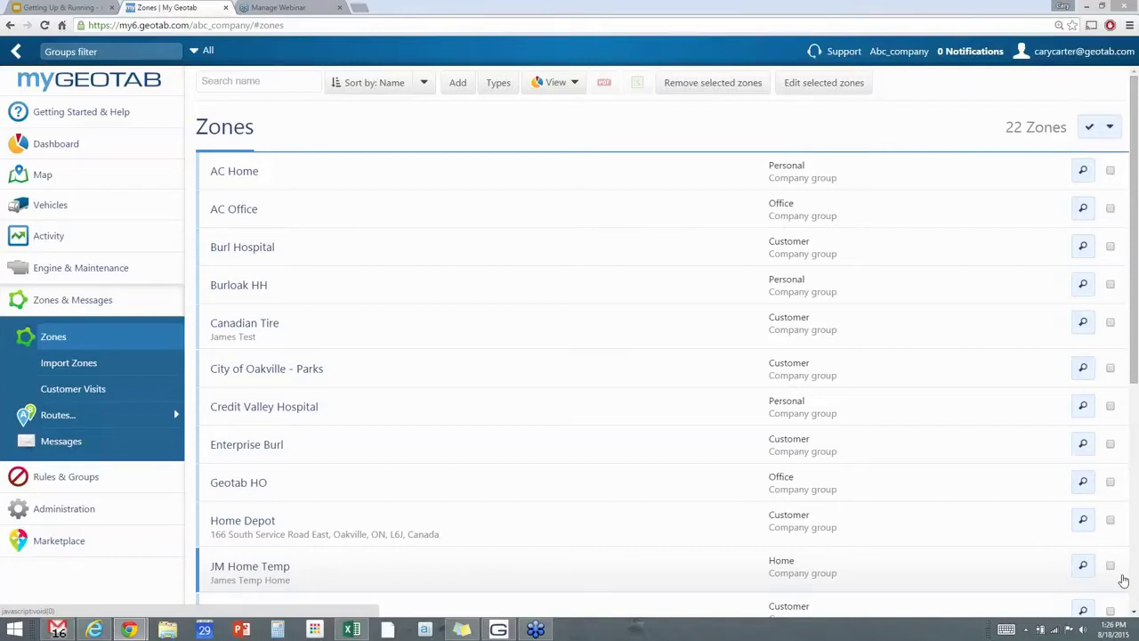
# - Select only the Canadian Tire, Home Depot and Old Office zones, remove them from the system and look over the remaining list
pyautogui.click(1110, 246)
pyautogui.click(1109, 322)
pyautogui.click(1110, 407)
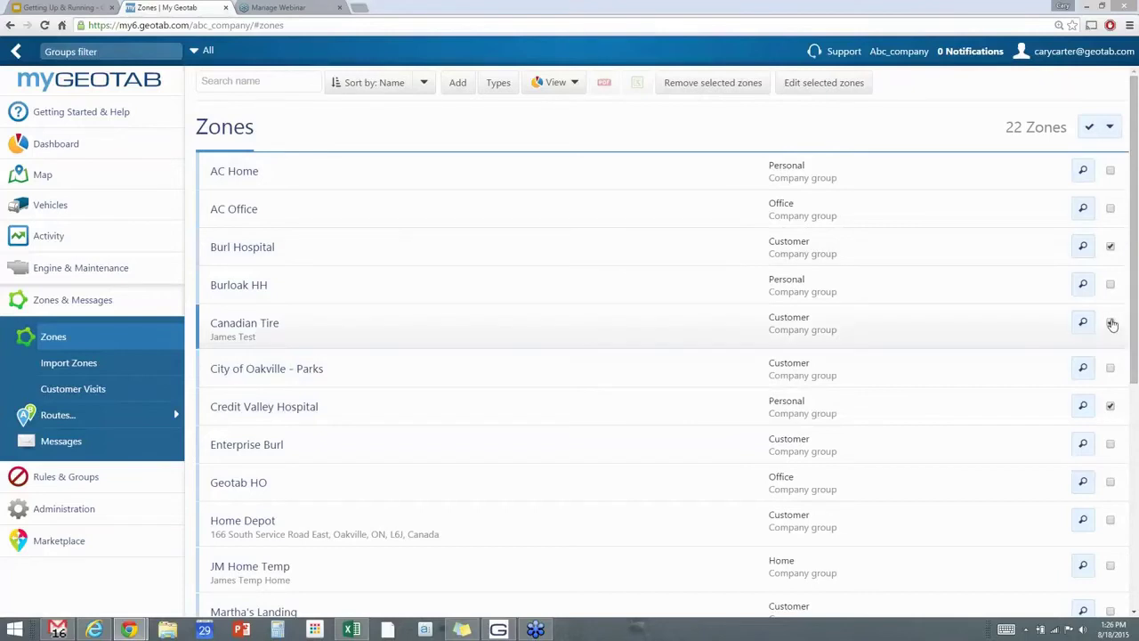
pyautogui.click(1111, 323)
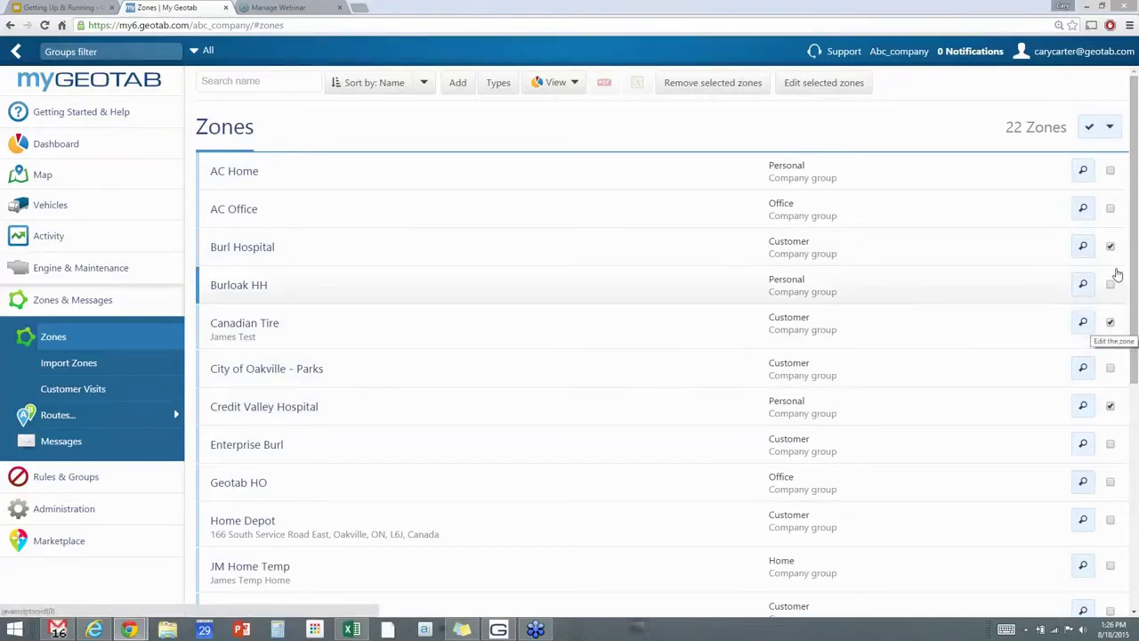
pyautogui.click(1110, 247)
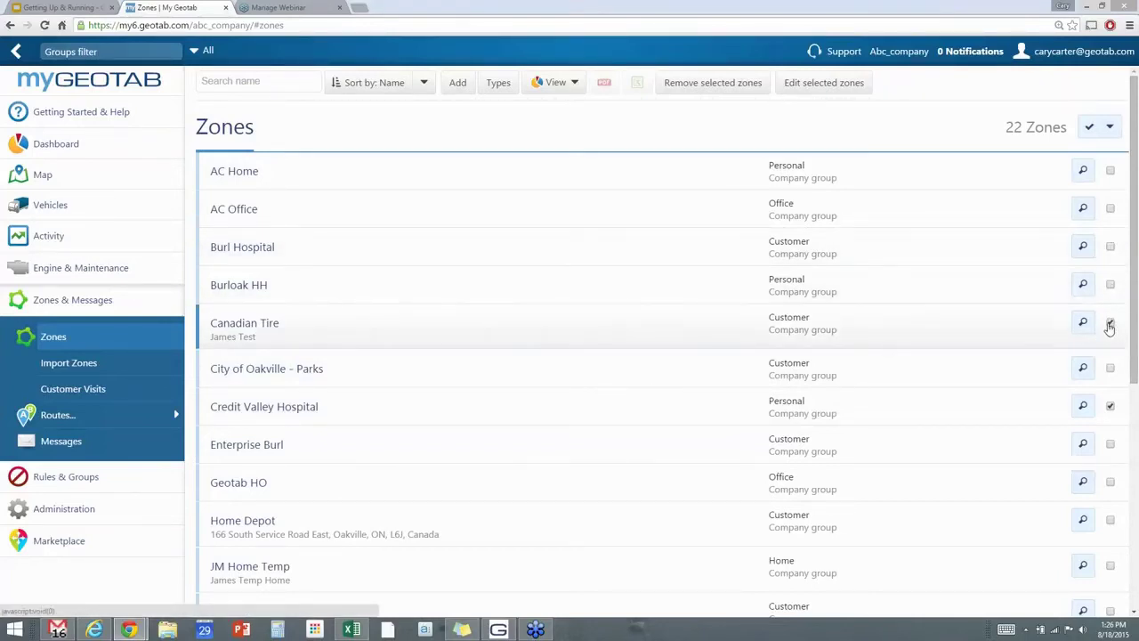
pyautogui.click(1110, 406)
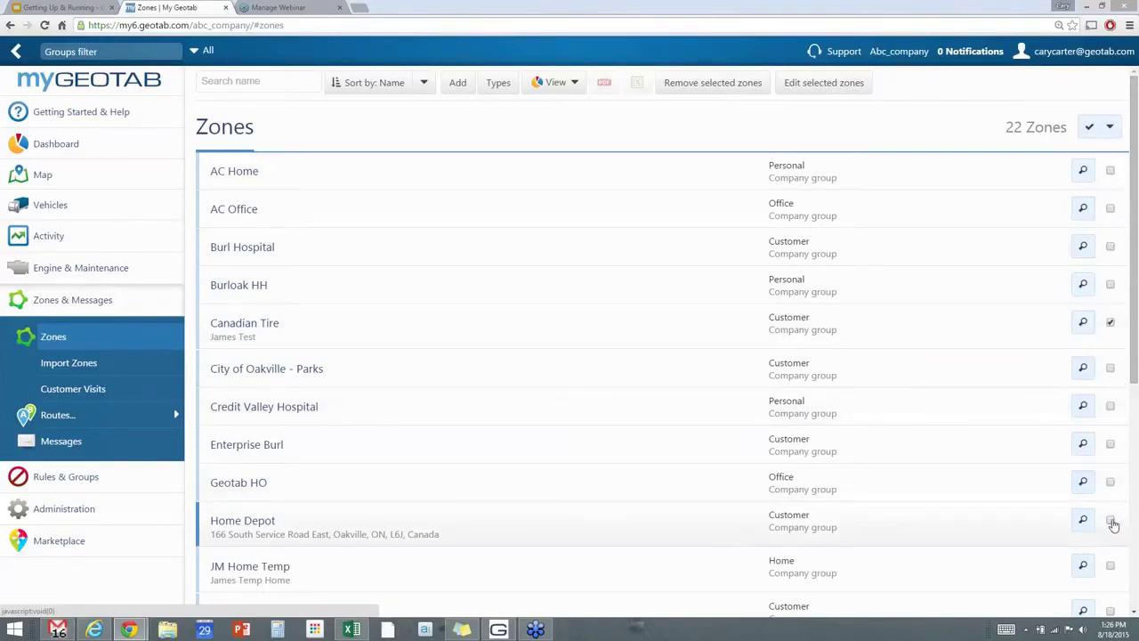
pyautogui.click(1111, 521)
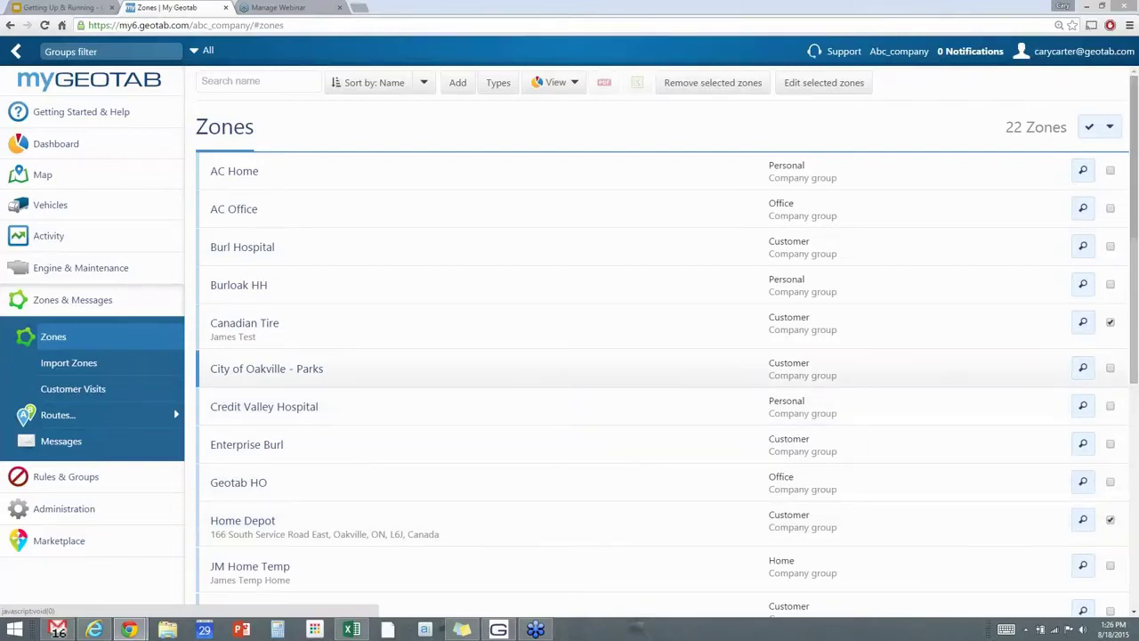
pyautogui.scroll(-1, 1136, 389)
pyautogui.moveTo(1137, 389); pyautogui.dragTo(1136, 583)
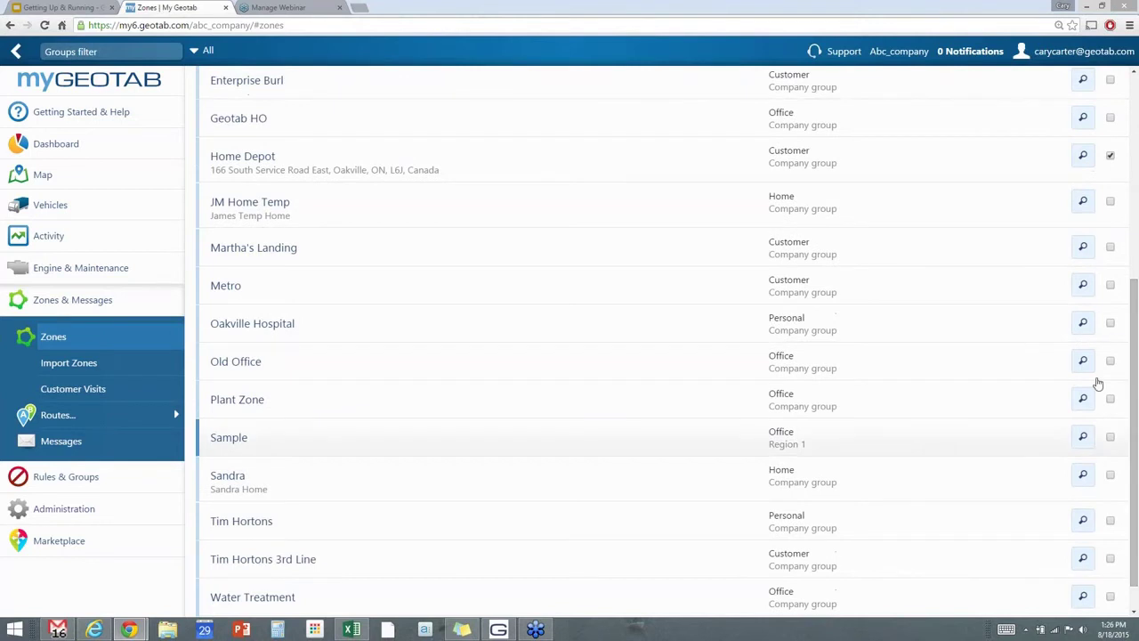
pyautogui.click(1111, 362)
pyautogui.moveTo(1137, 362); pyautogui.dragTo(1137, 450)
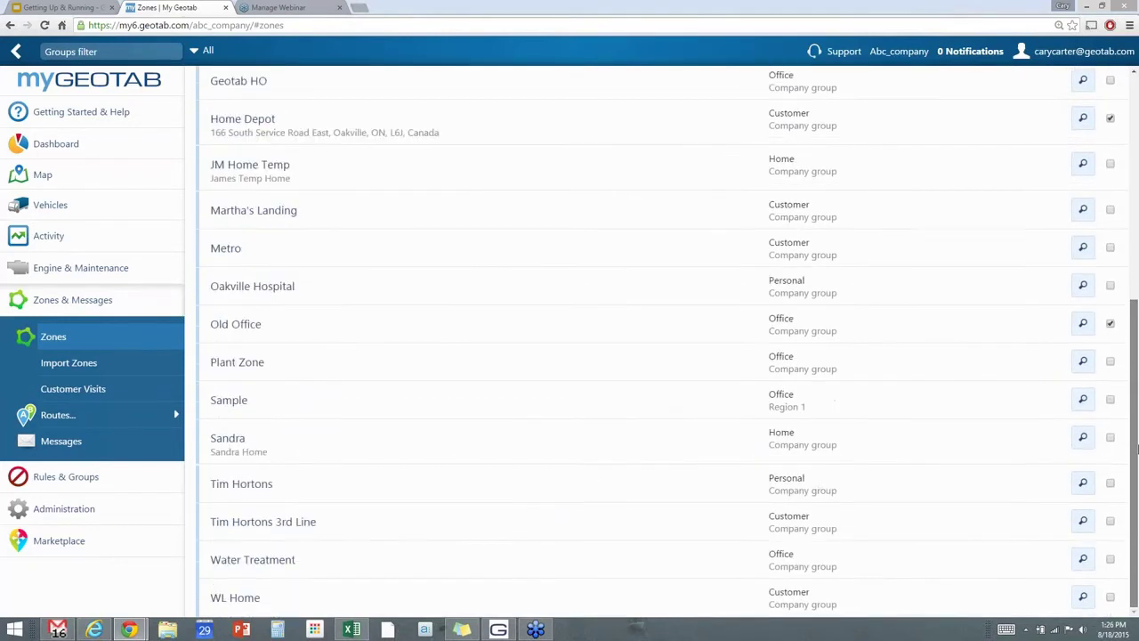
pyautogui.scroll(5, 801, 267)
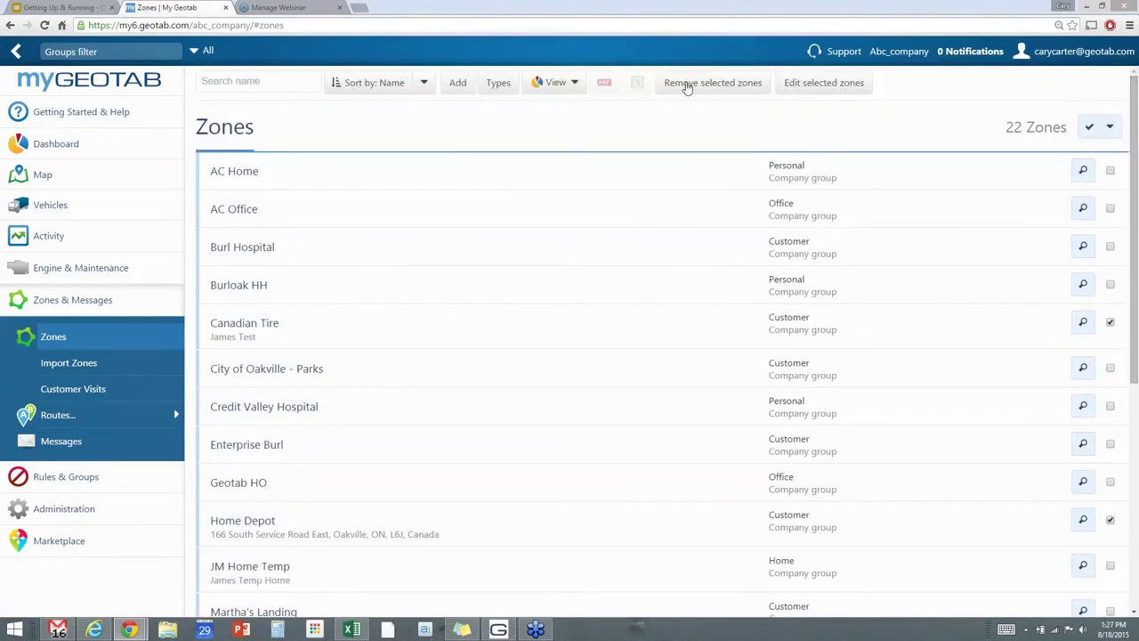
pyautogui.click(685, 86)
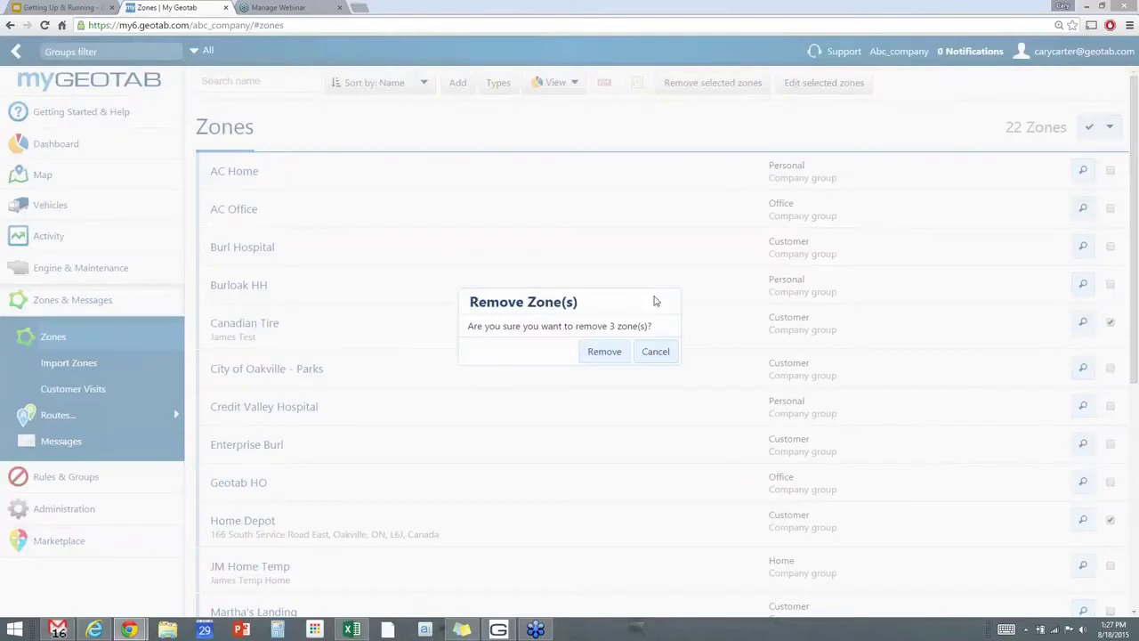
pyautogui.click(603, 353)
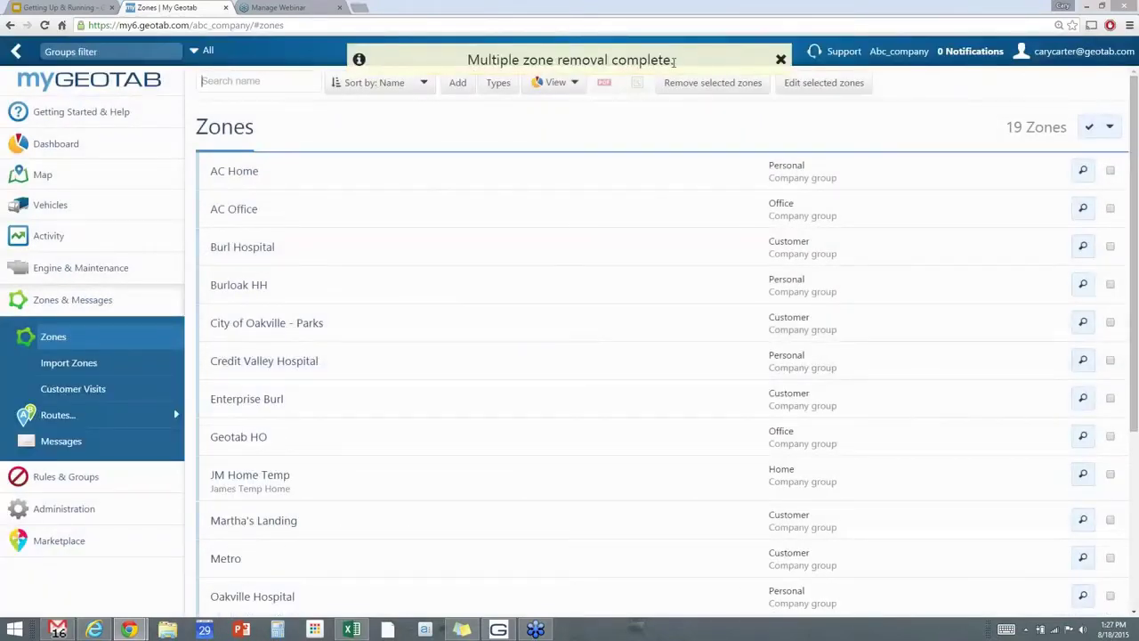
pyautogui.click(781, 59)
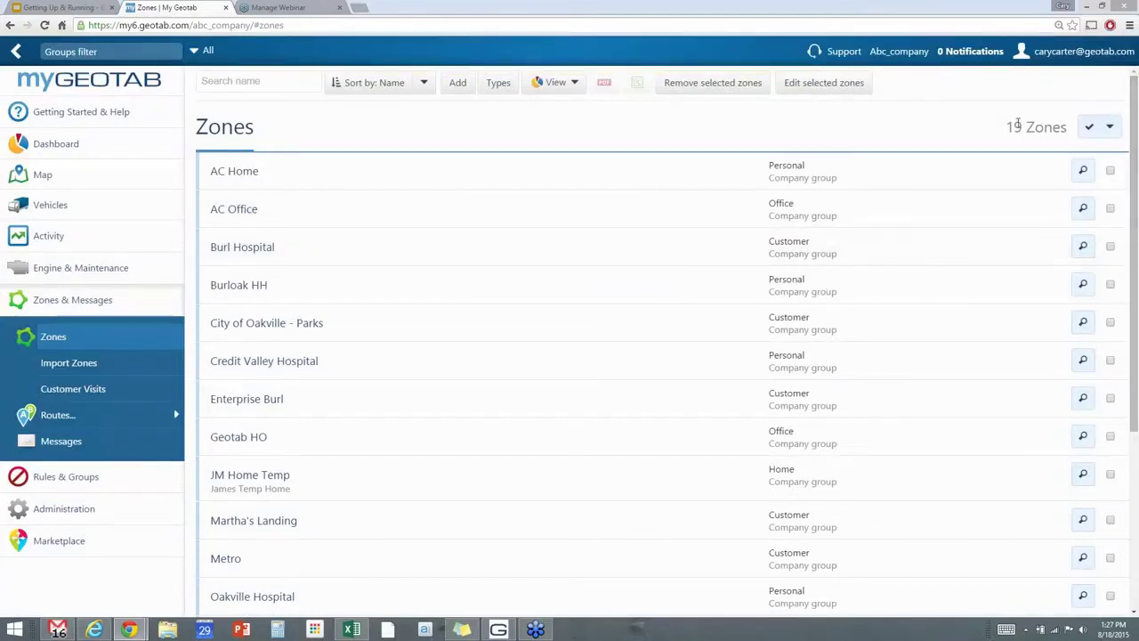
pyautogui.moveTo(1135, 292); pyautogui.dragTo(1134, 223)
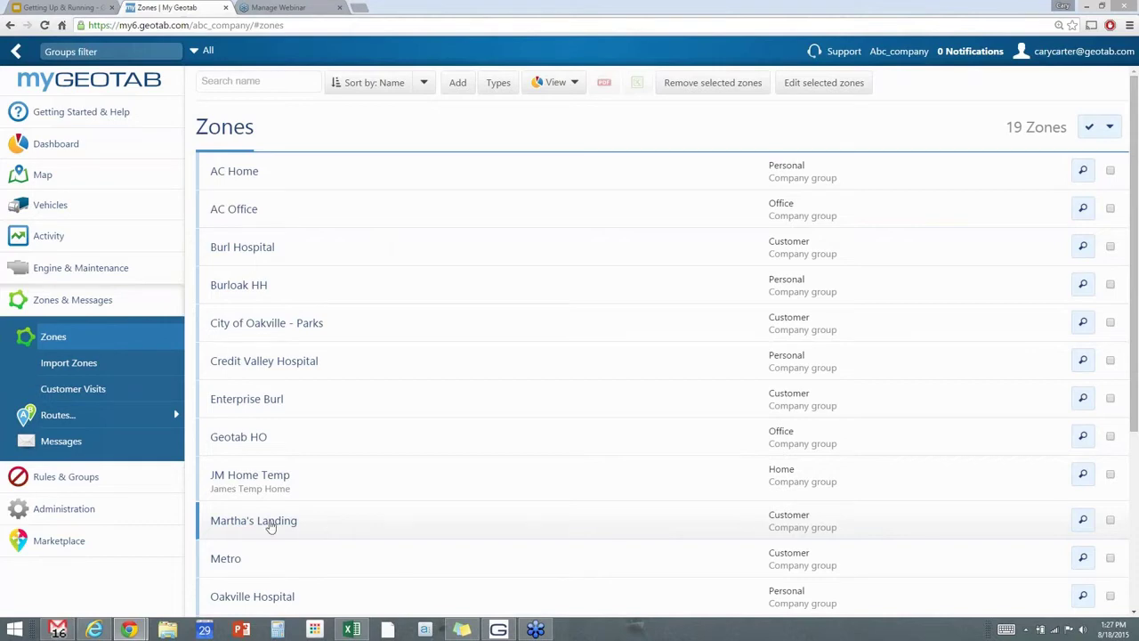
pyautogui.moveTo(1134, 350); pyautogui.dragTo(1123, 308)
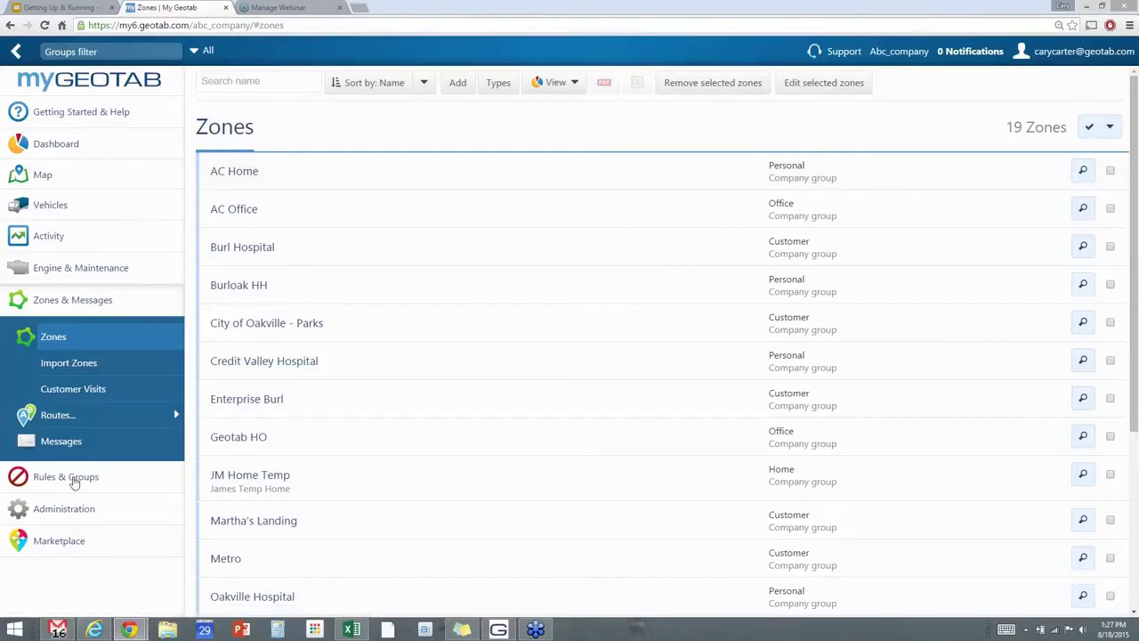
# - Open the rules page and review the Safety rules and the first Productivity rules, including their descriptions and settings
pyautogui.click(74, 477)
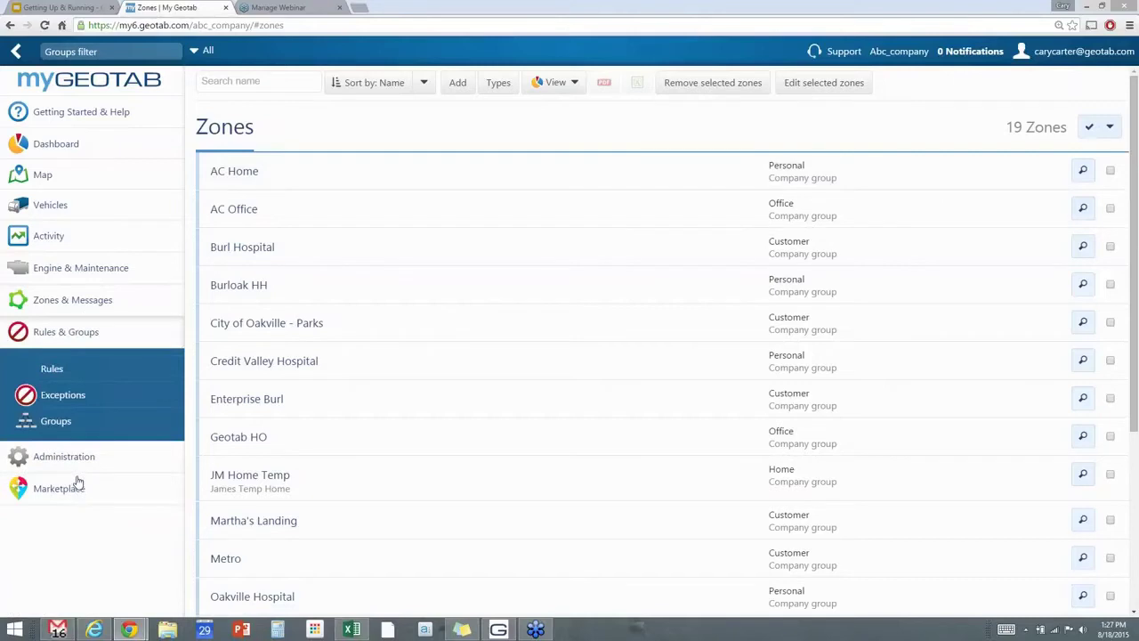
pyautogui.click(54, 371)
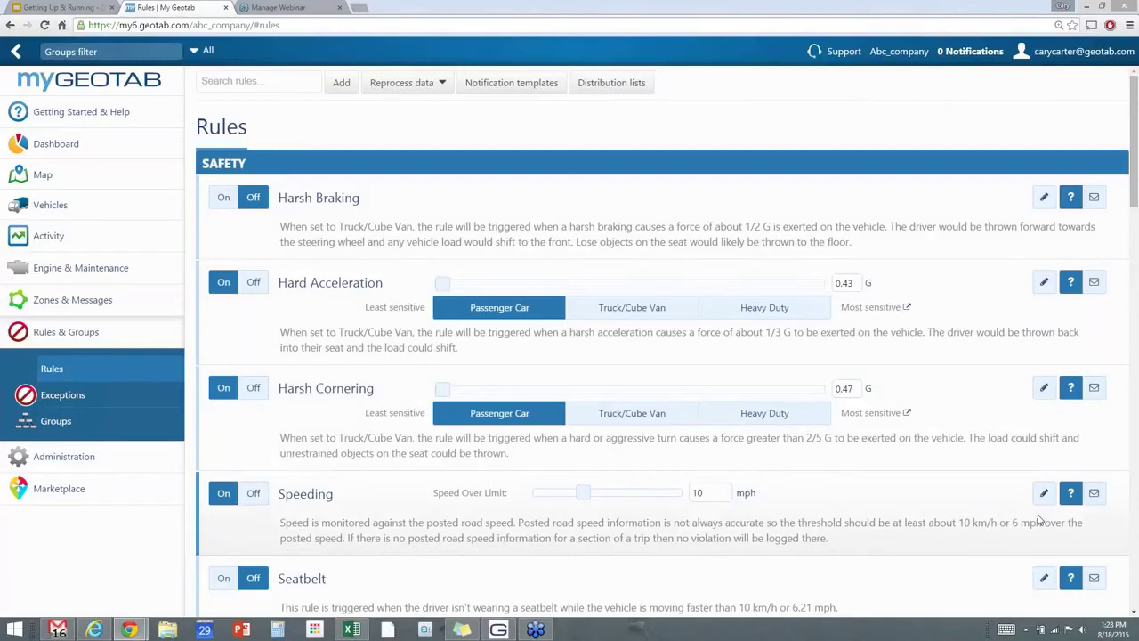
pyautogui.scroll(-2, 978, 489)
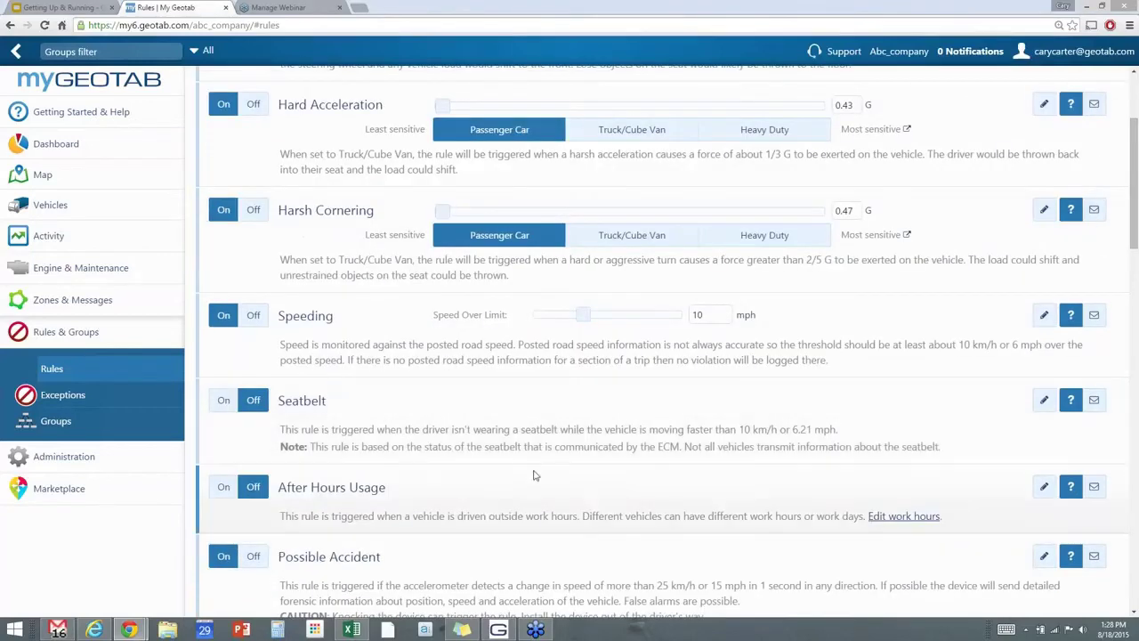
pyautogui.scroll(-1, 534, 475)
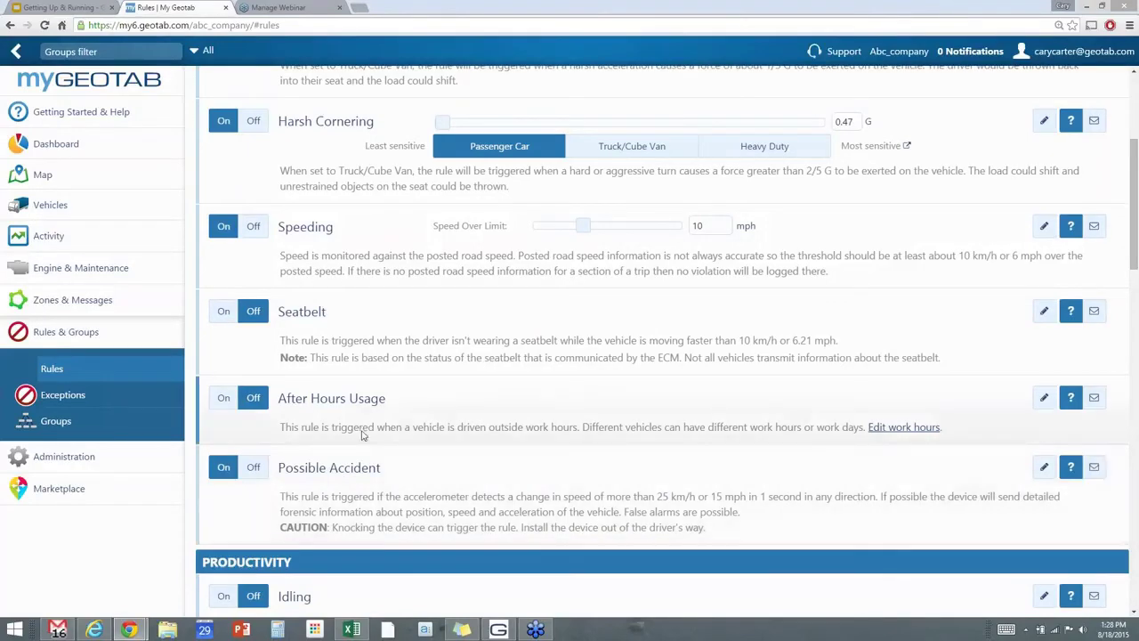
pyautogui.scroll(3, 364, 433)
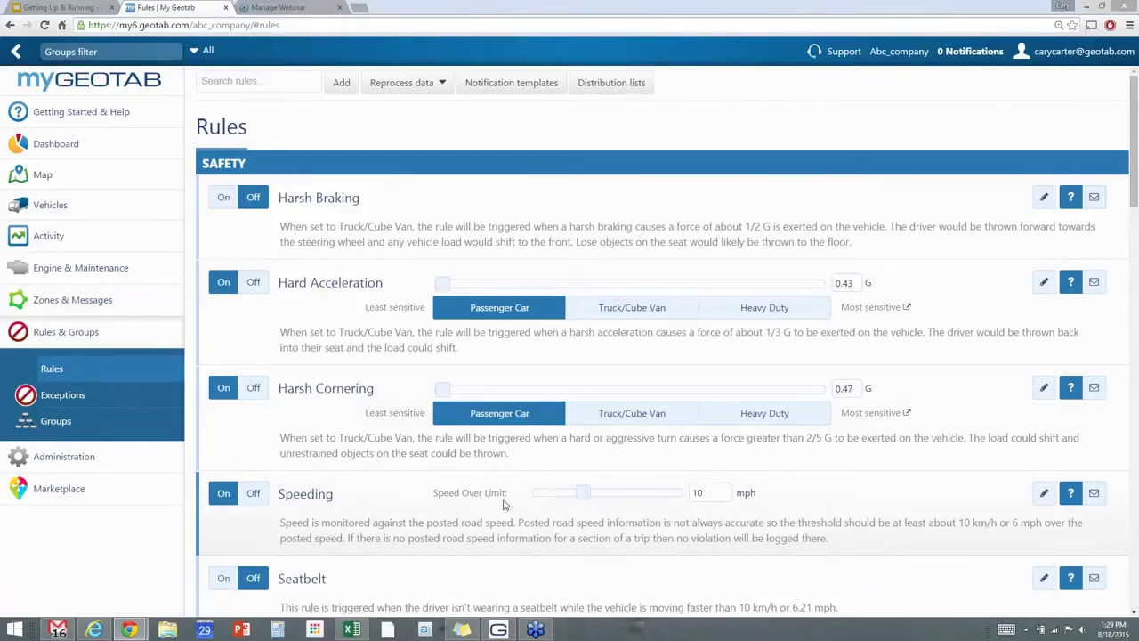
pyautogui.scroll(-2, 813, 532)
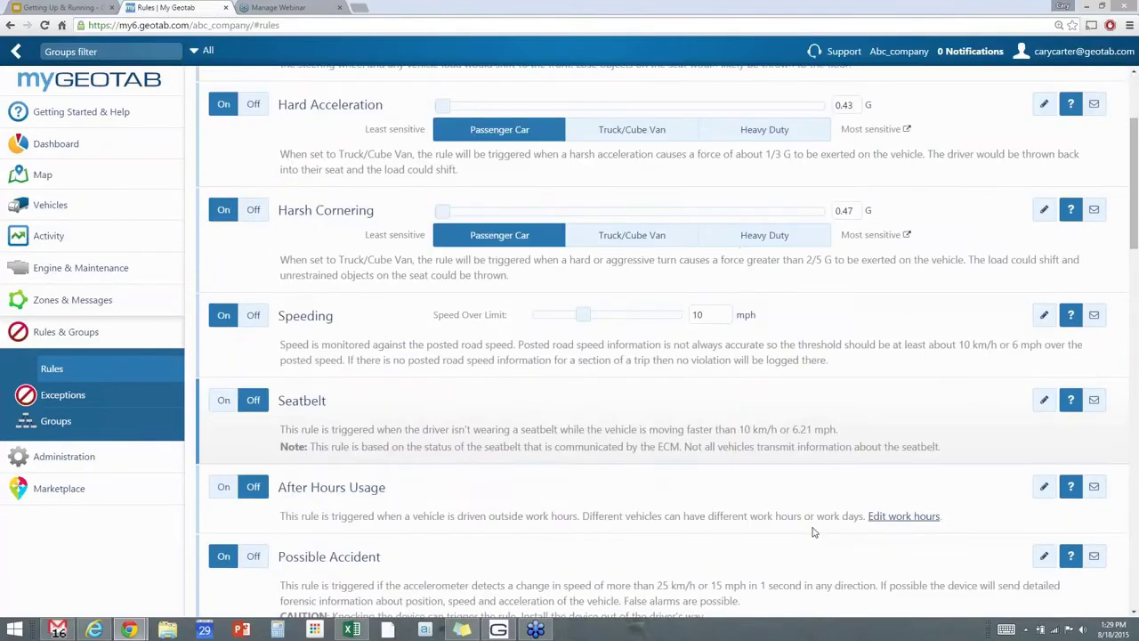
pyautogui.scroll(-1, 801, 508)
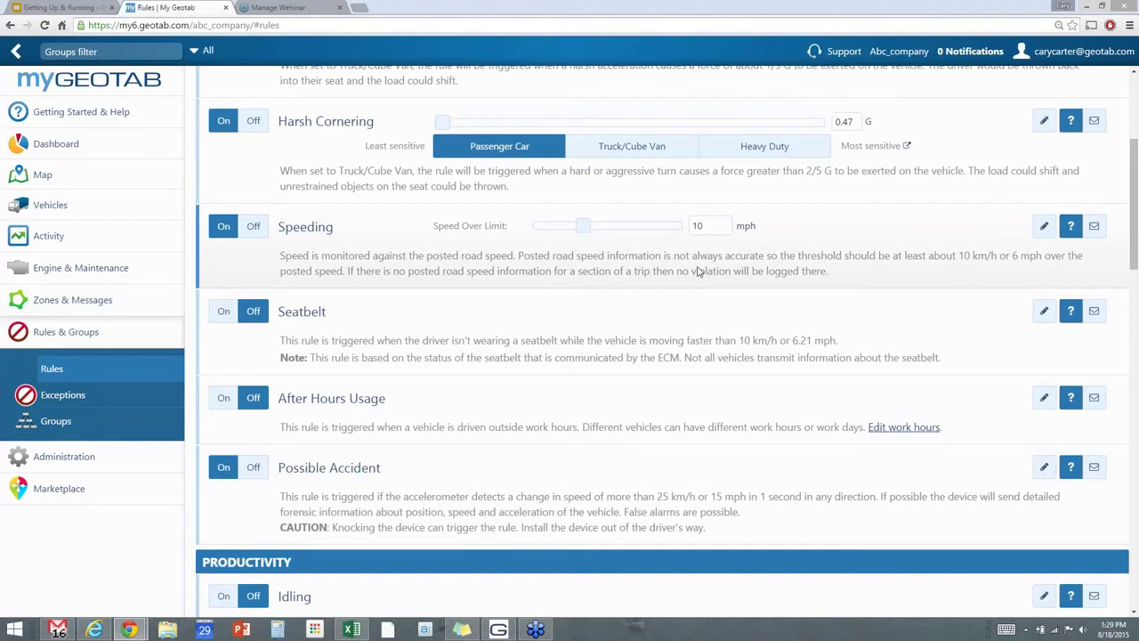
pyautogui.scroll(-2, 695, 271)
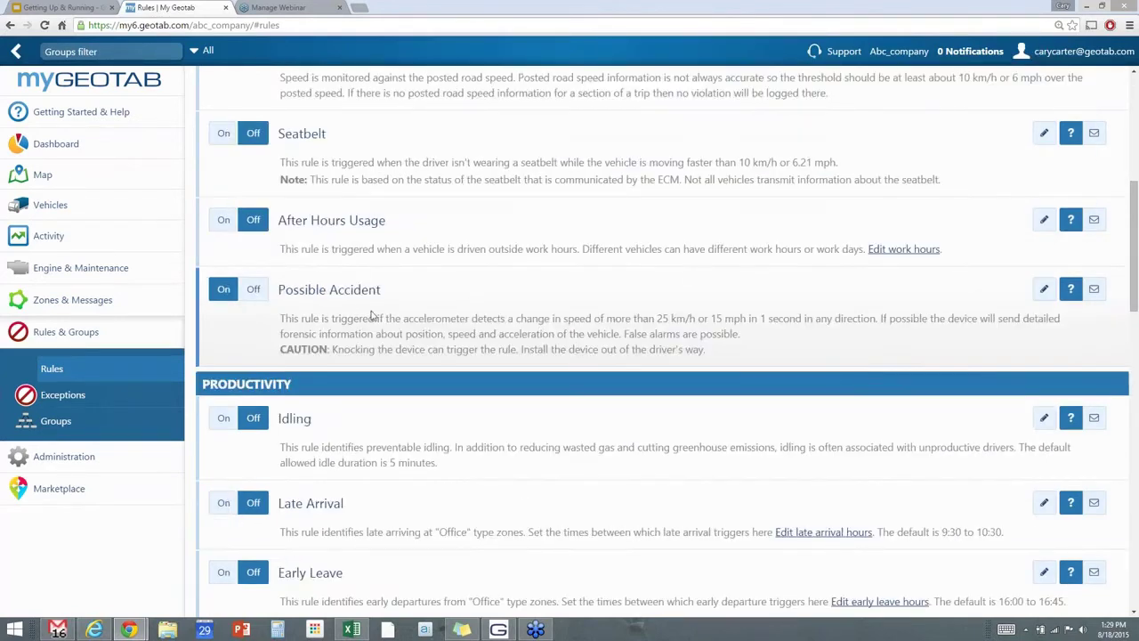
# - Show the notification recipients of the Possible Accident rule and remove the existing email recipient
pyautogui.click(1093, 291)
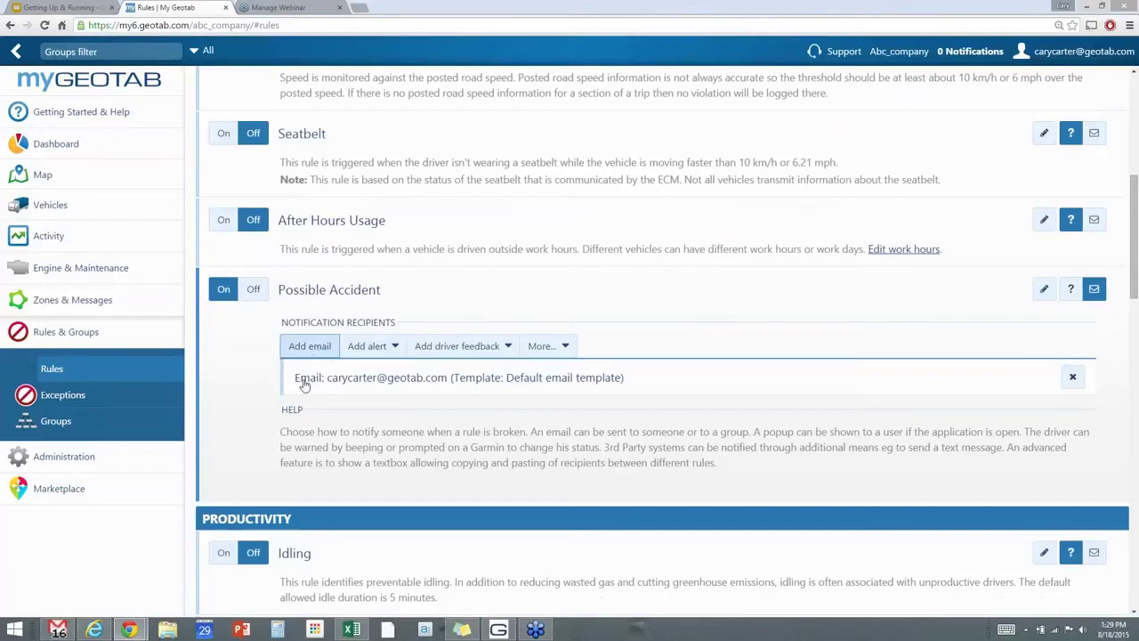
pyautogui.click(329, 392)
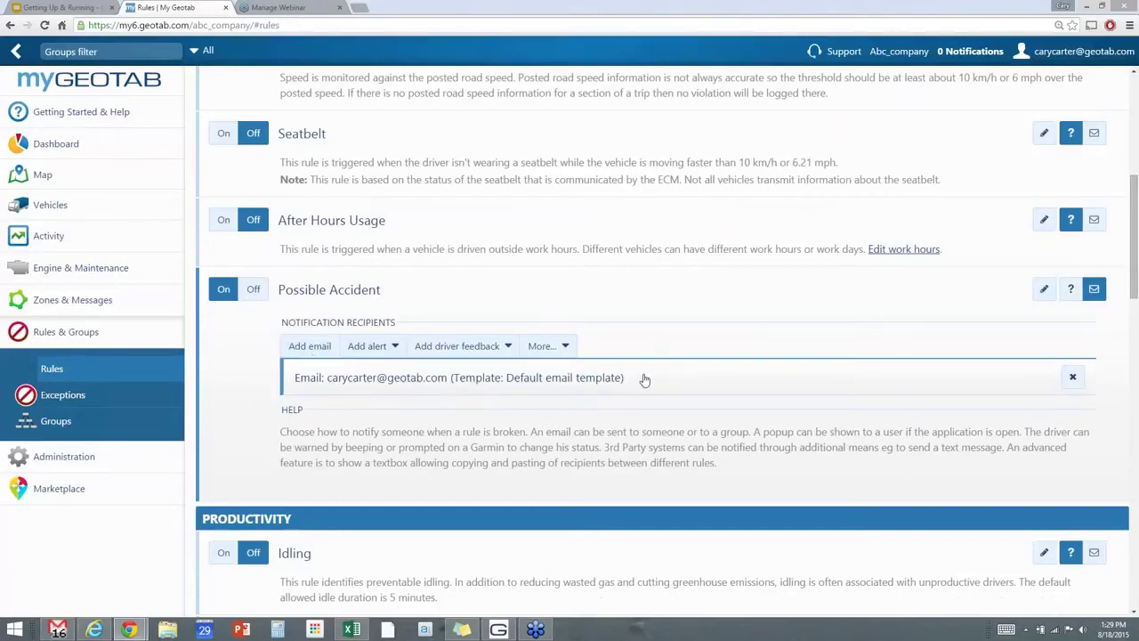
pyautogui.click(1072, 379)
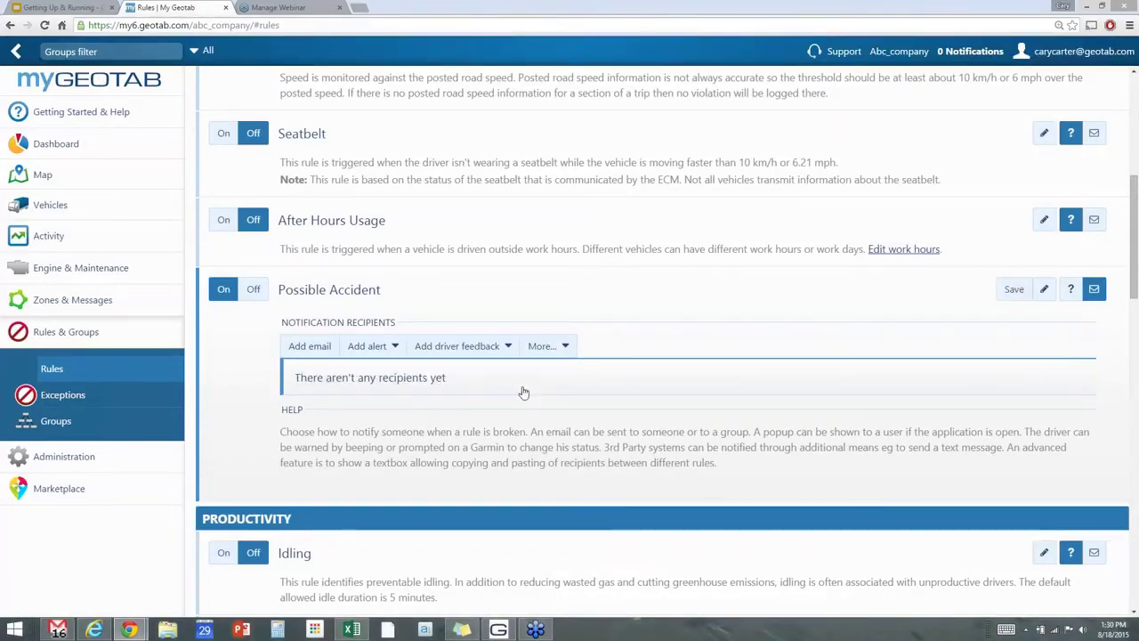
# - Add the signed-in user's email address as a Possible Accident notification recipient with the Default email template
pyautogui.click(311, 347)
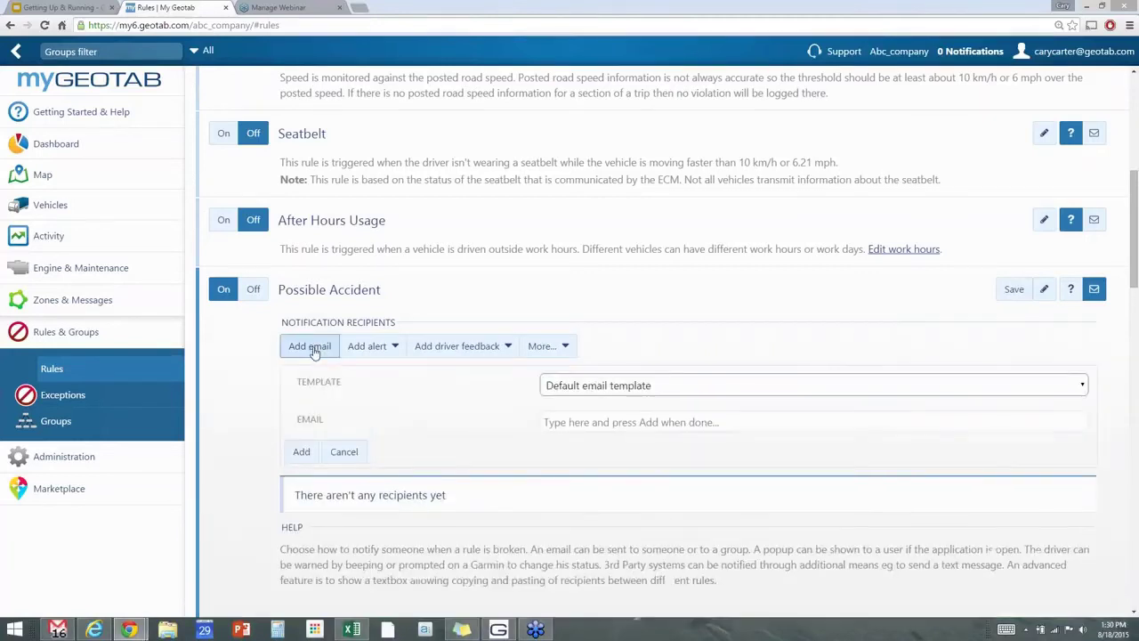
pyautogui.click(727, 419)
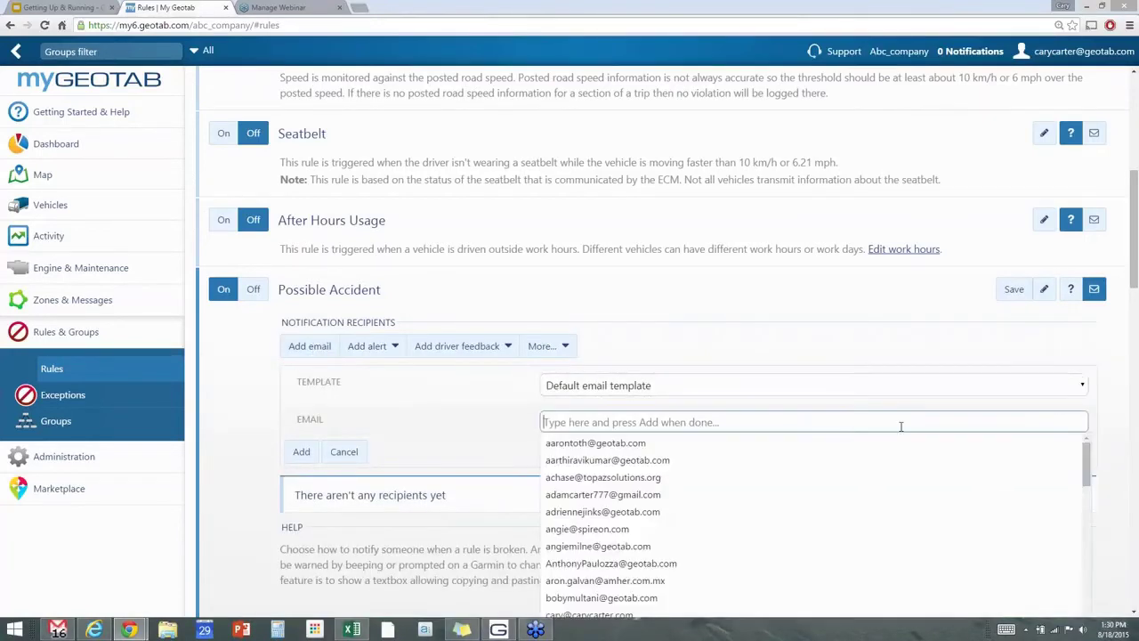
pyautogui.write('cary')
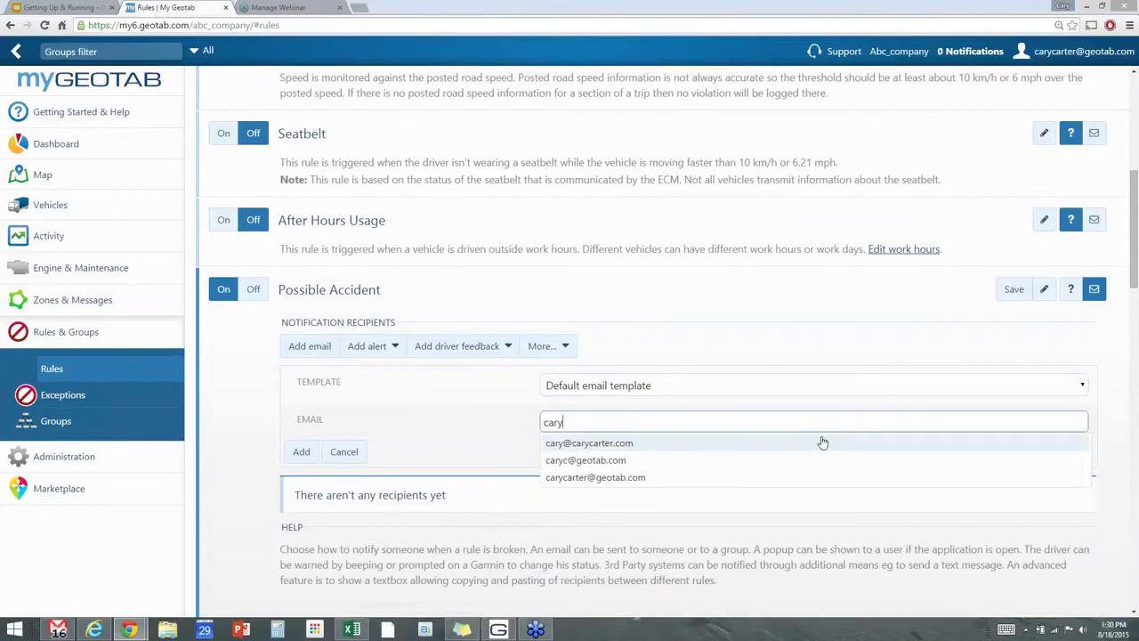
pyautogui.click(595, 477)
pyautogui.click(302, 452)
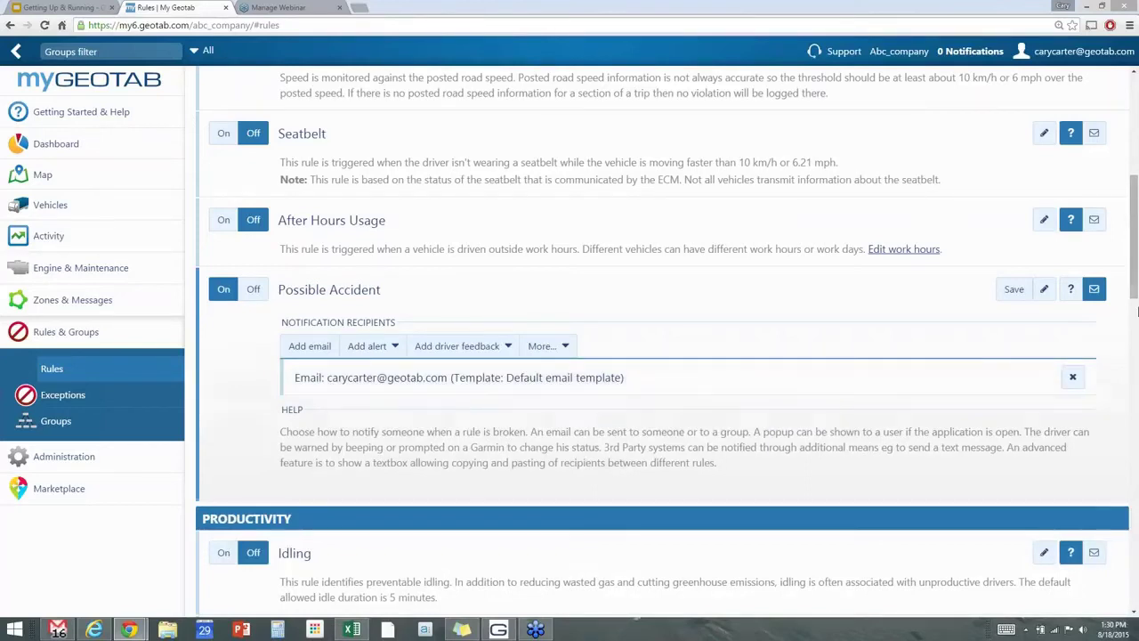
# - Review the remaining Productivity rules and the Fleet, System and Advanced rules, including their descriptions and settings
pyautogui.scroll(-4, 1122, 361)
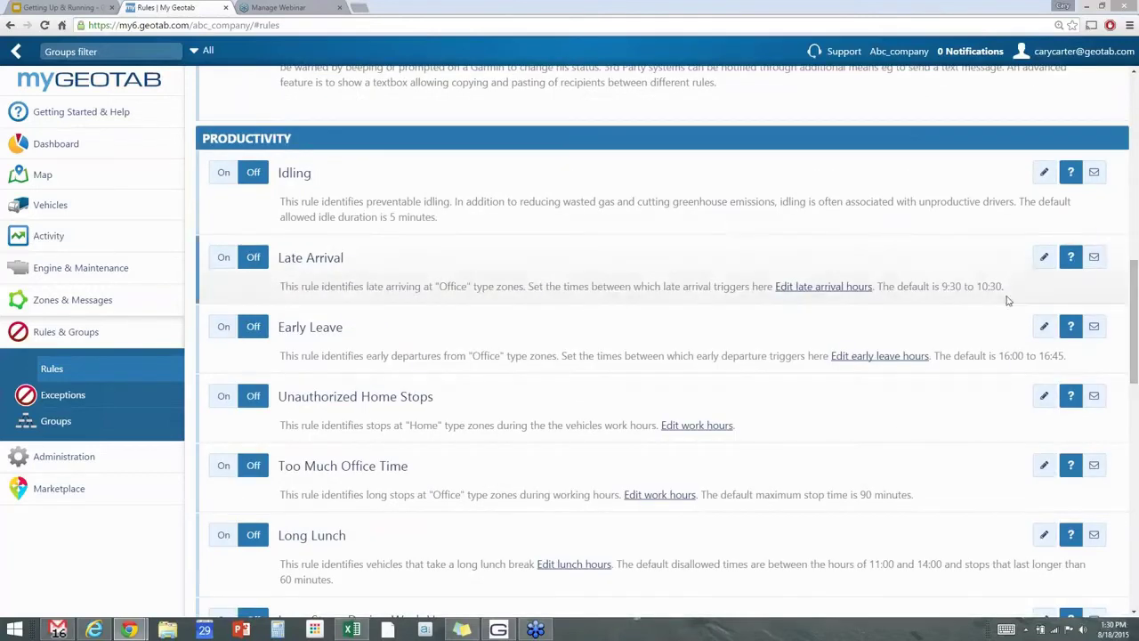
pyautogui.moveTo(1135, 322); pyautogui.dragTo(1136, 329)
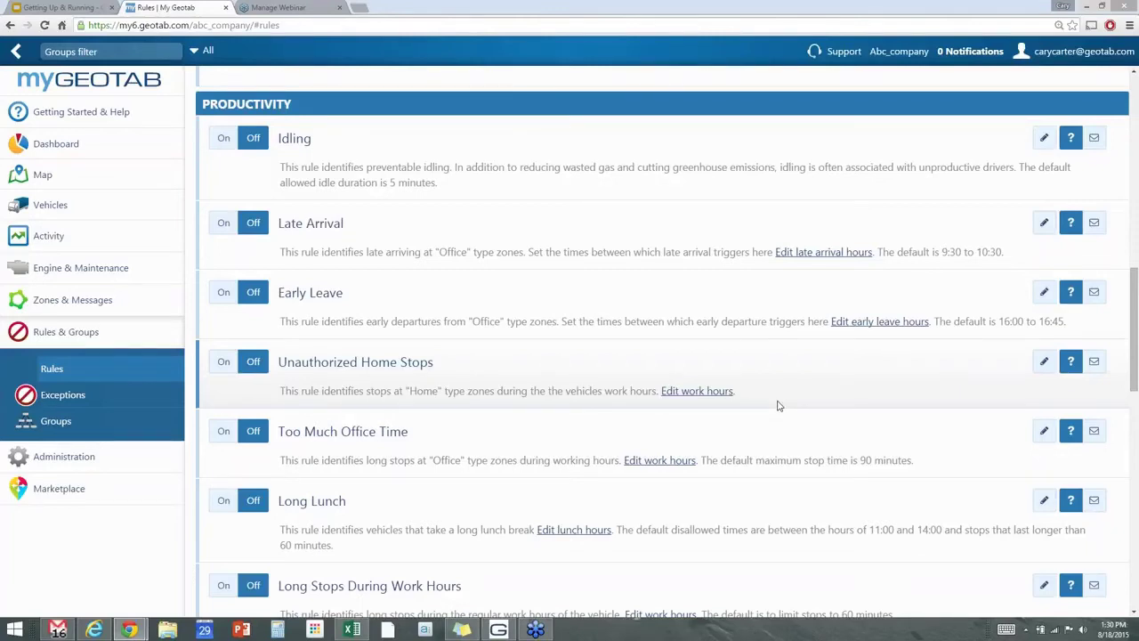
pyautogui.moveTo(1134, 383); pyautogui.dragTo(1136, 489)
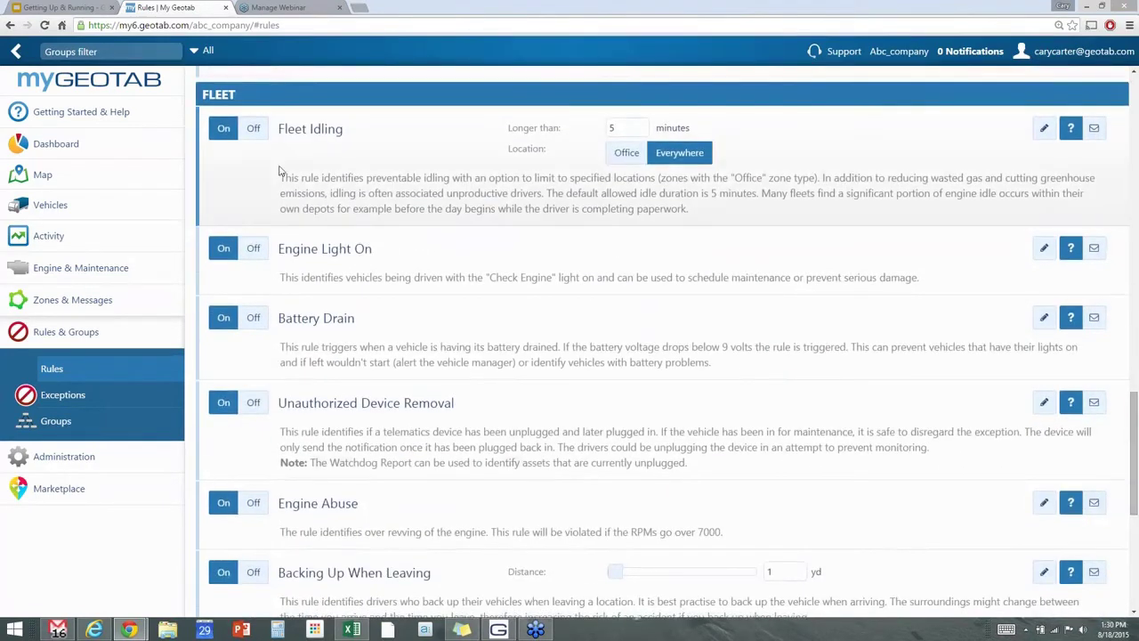
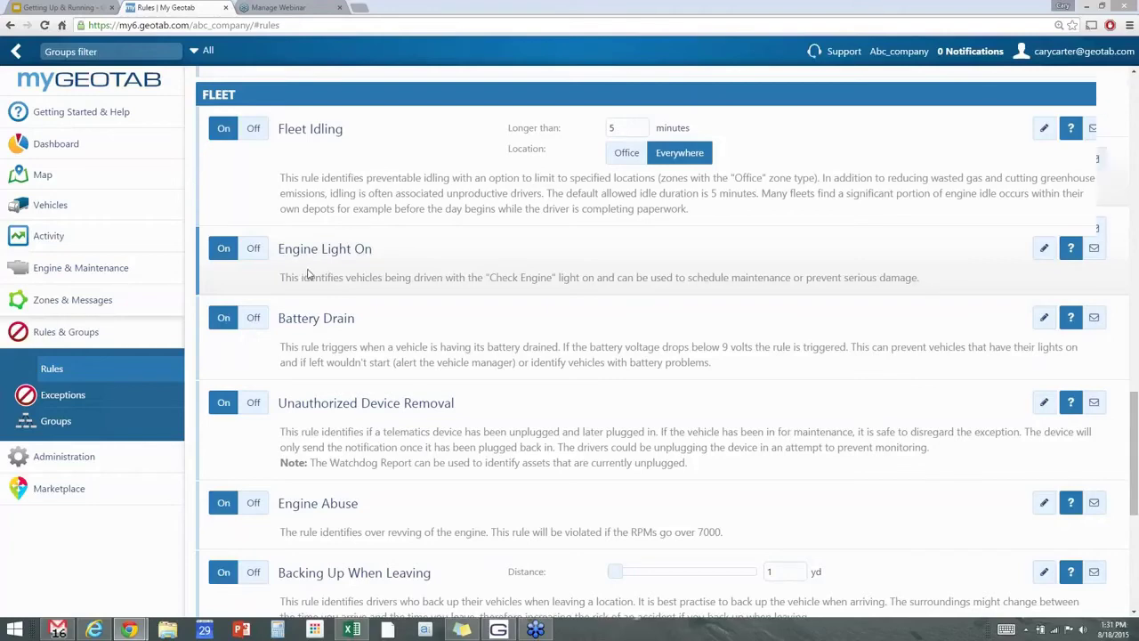
pyautogui.scroll(-2, 307, 274)
pyautogui.scroll(-1, 307, 274)
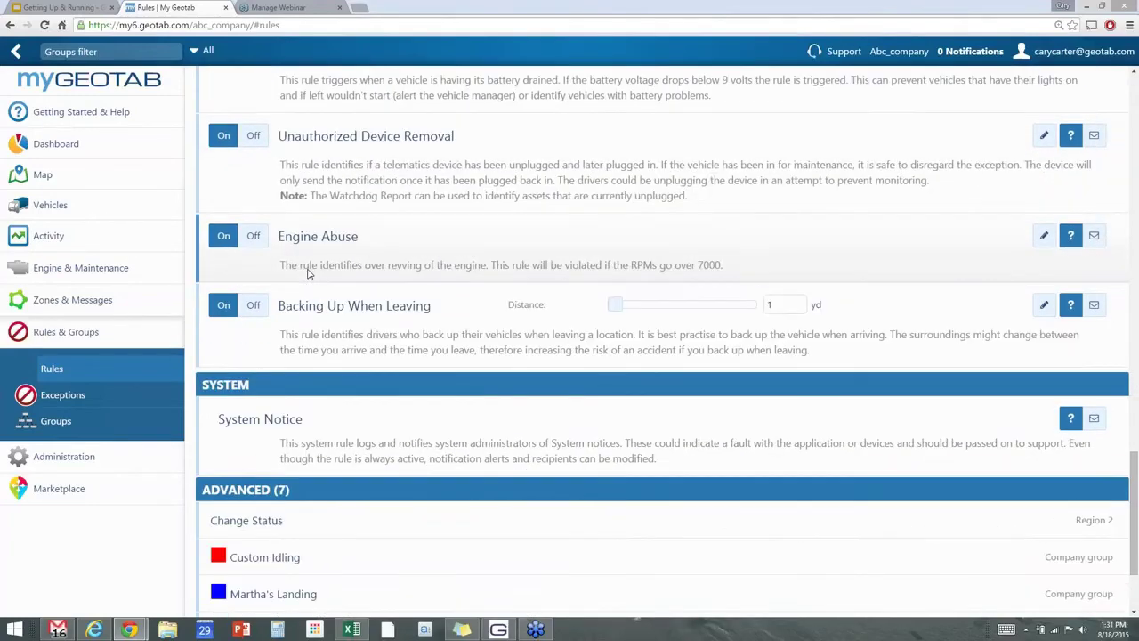
pyautogui.scroll(-2, 307, 274)
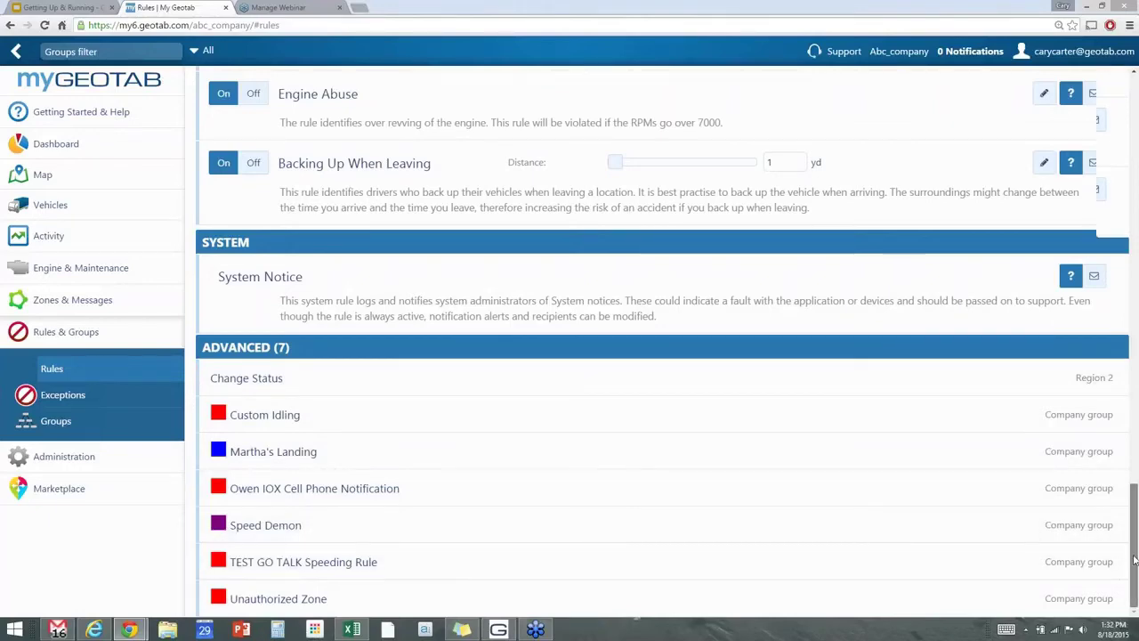
# - Open the Speeding safety rule for customization, name the custom rule Sample Speeding and set its color to purple
pyautogui.scroll(3, 1131, 464)
pyautogui.moveTo(1131, 464); pyautogui.dragTo(1093, 235)
pyautogui.scroll(2, 1086, 222)
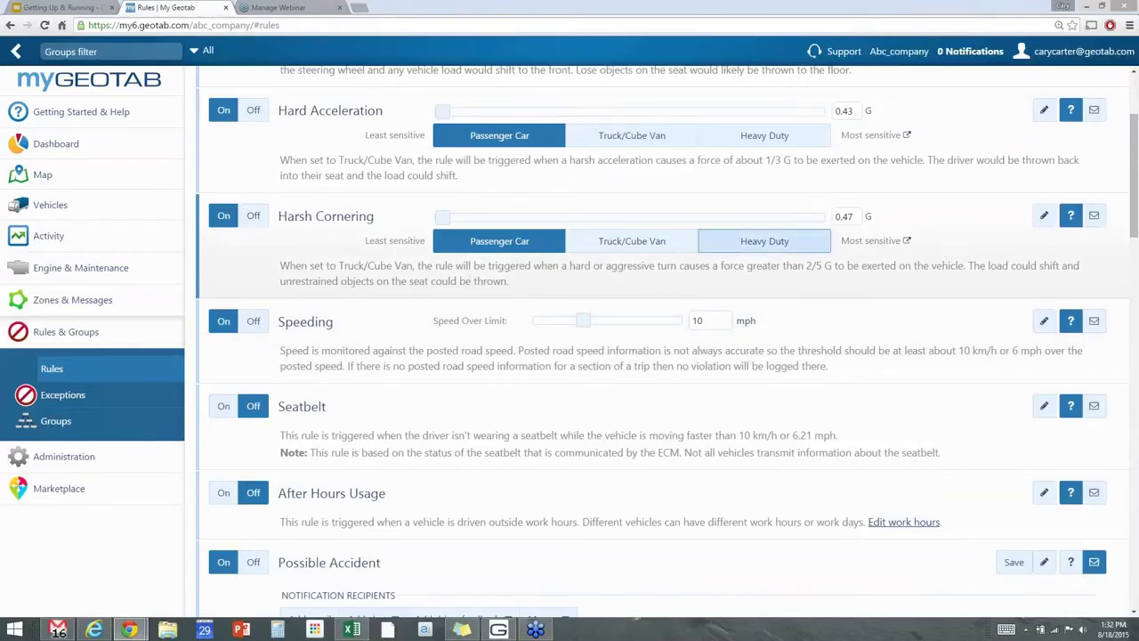
pyautogui.moveTo(1133, 230); pyautogui.dragTo(1133, 254)
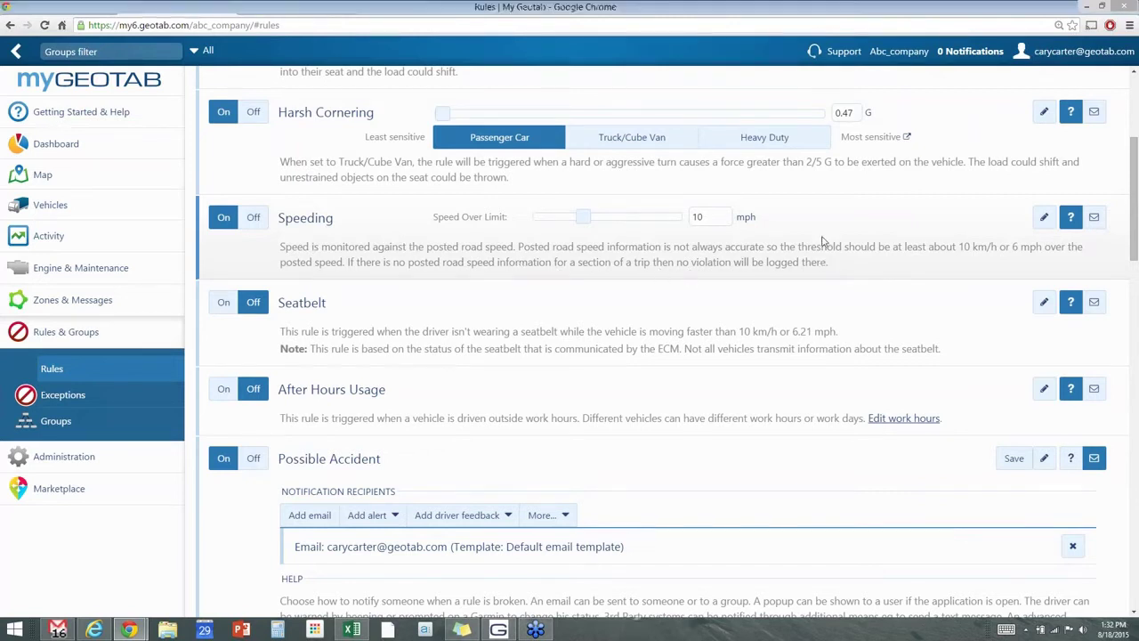
pyautogui.click(1042, 217)
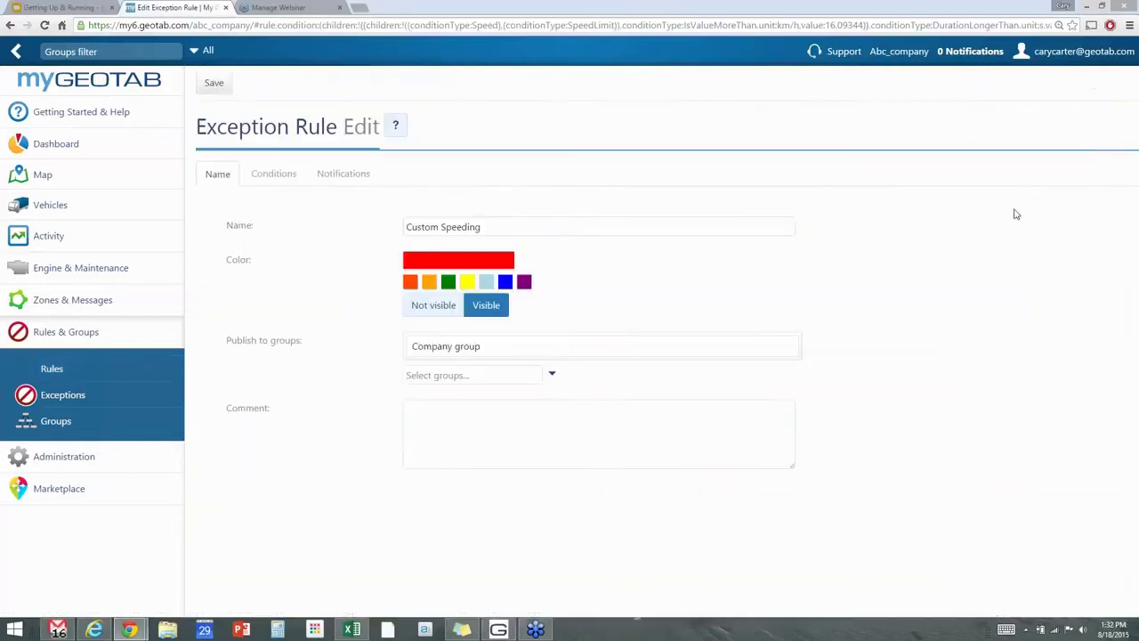
pyautogui.doubleClick(420, 227)
pyautogui.write('Samp')
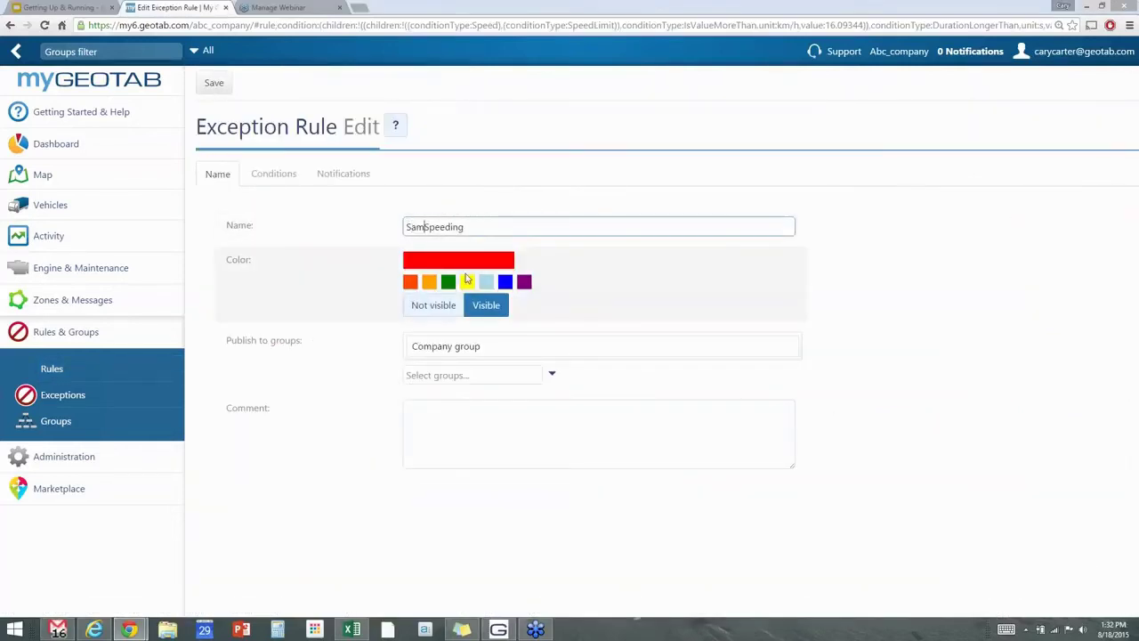
pyautogui.write('le')
pyautogui.click(525, 282)
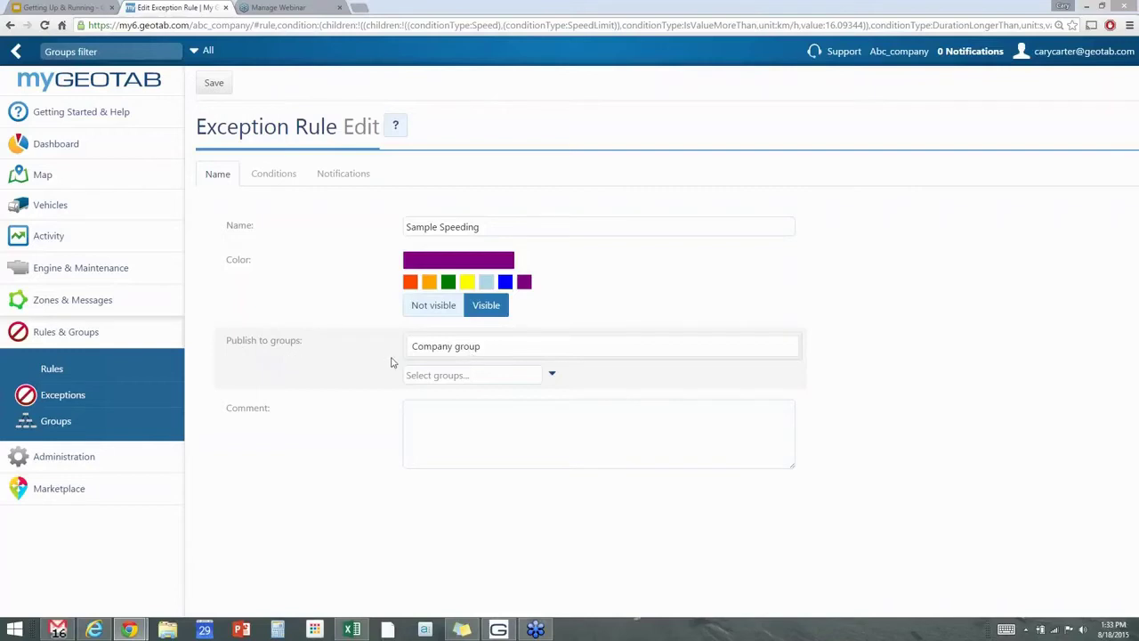
# - Publish the Sample Speeding rule to the whole Heavy group under Vehicle Type
pyautogui.click(551, 374)
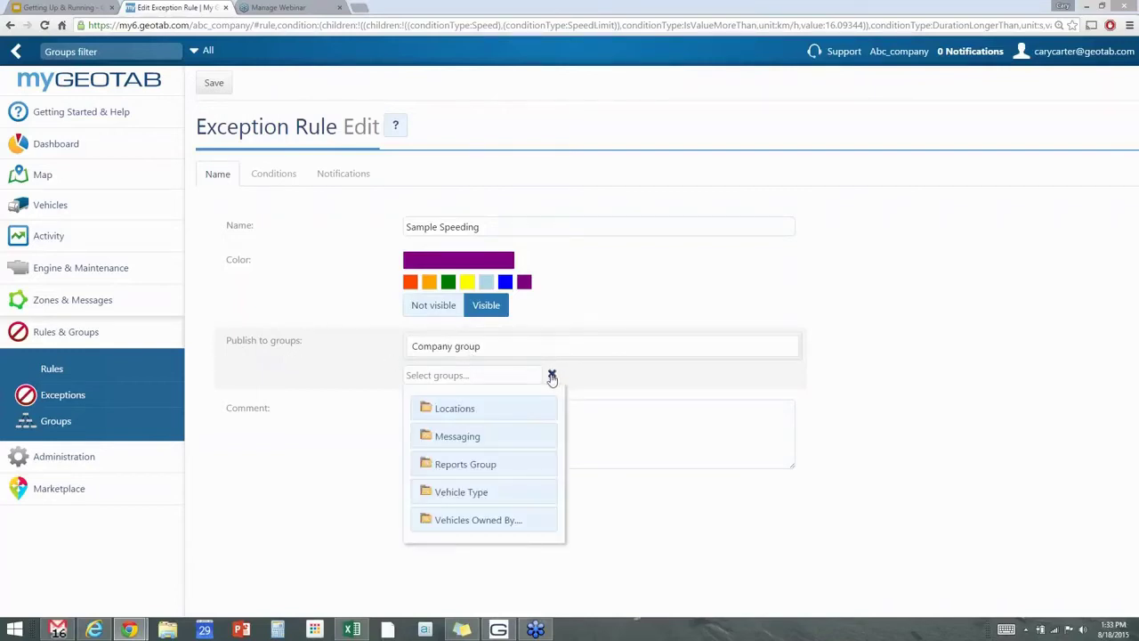
pyautogui.click(489, 492)
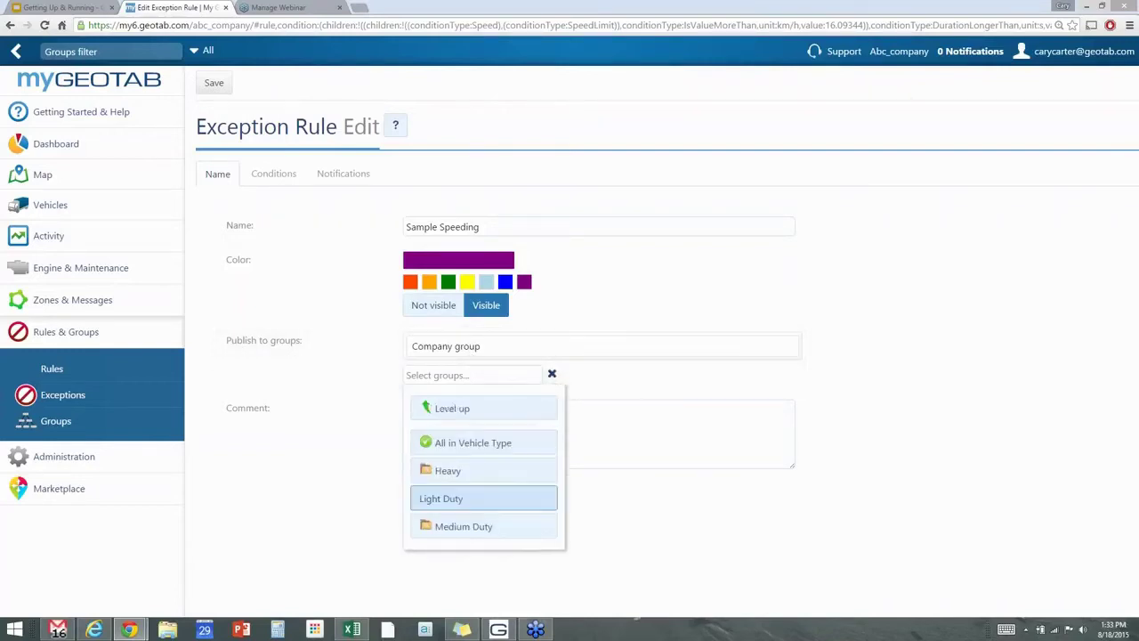
pyautogui.click(472, 471)
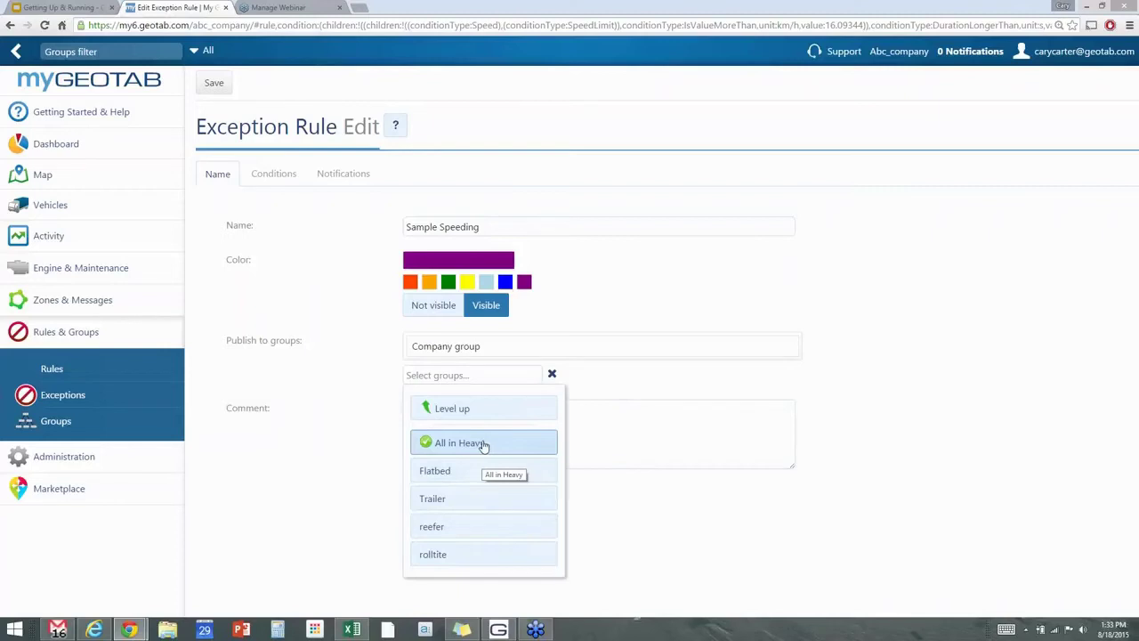
pyautogui.click(485, 444)
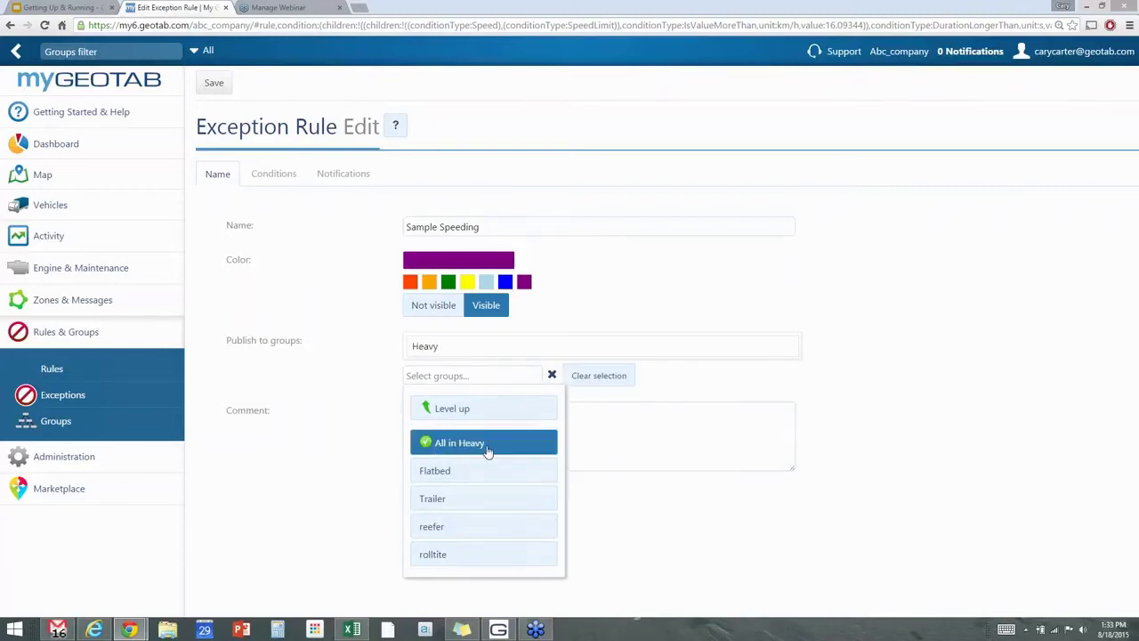
pyautogui.click(330, 373)
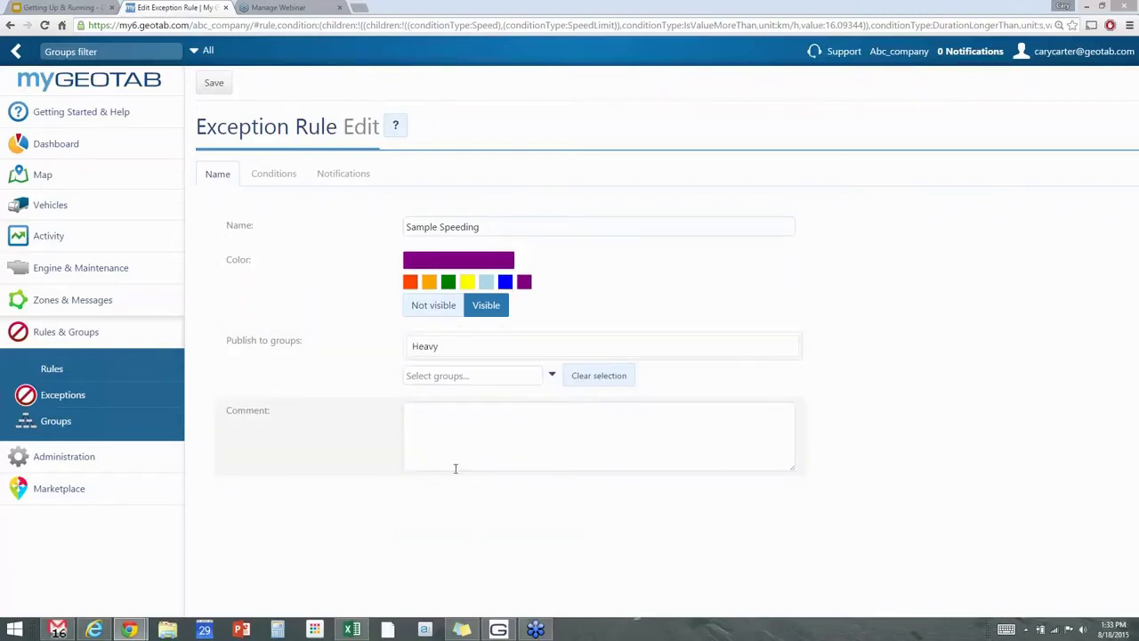
# - In the rule's advanced conditions editor, set the duration to 10s and the speed-over-limit value to 5mph, and save the rule
pyautogui.click(274, 176)
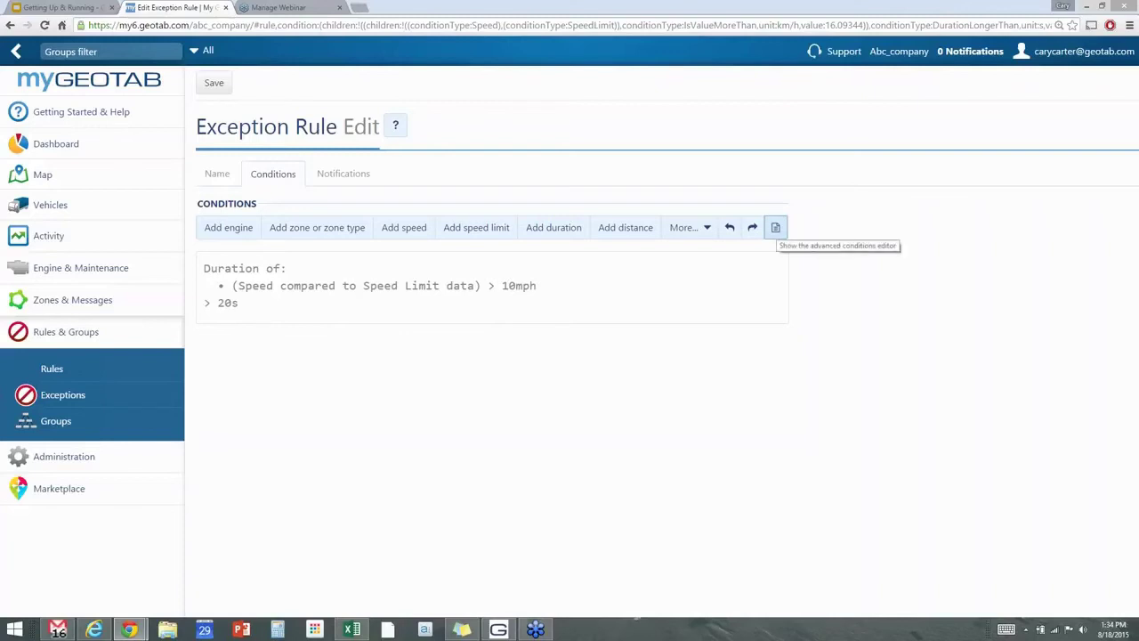
pyautogui.click(778, 228)
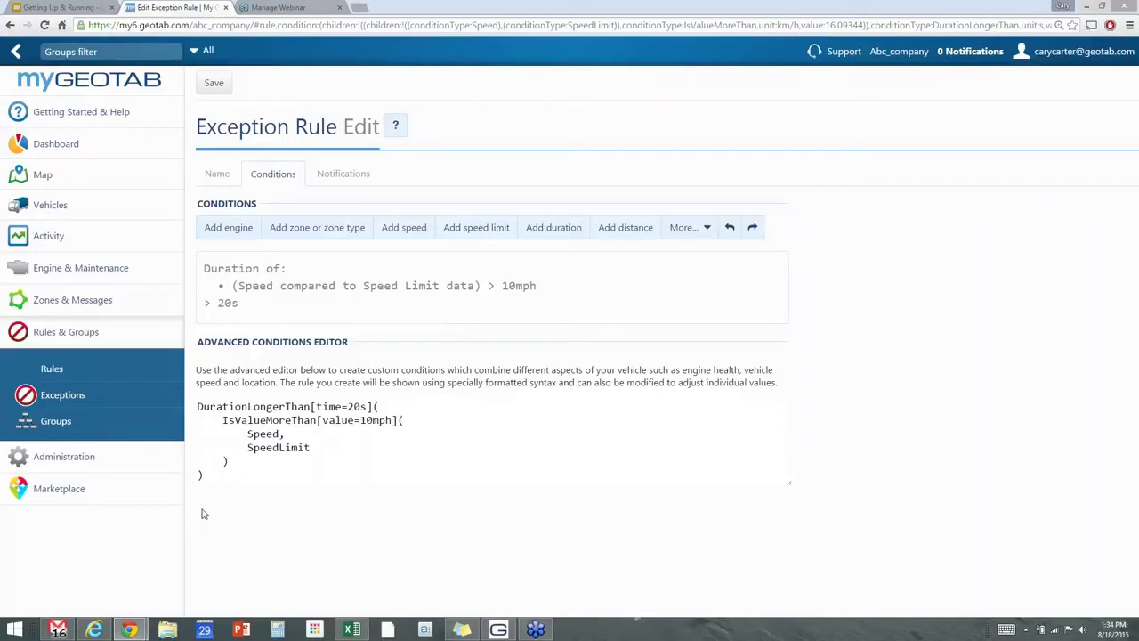
pyautogui.click(350, 405)
pyautogui.moveTo(349, 406); pyautogui.dragTo(360, 407)
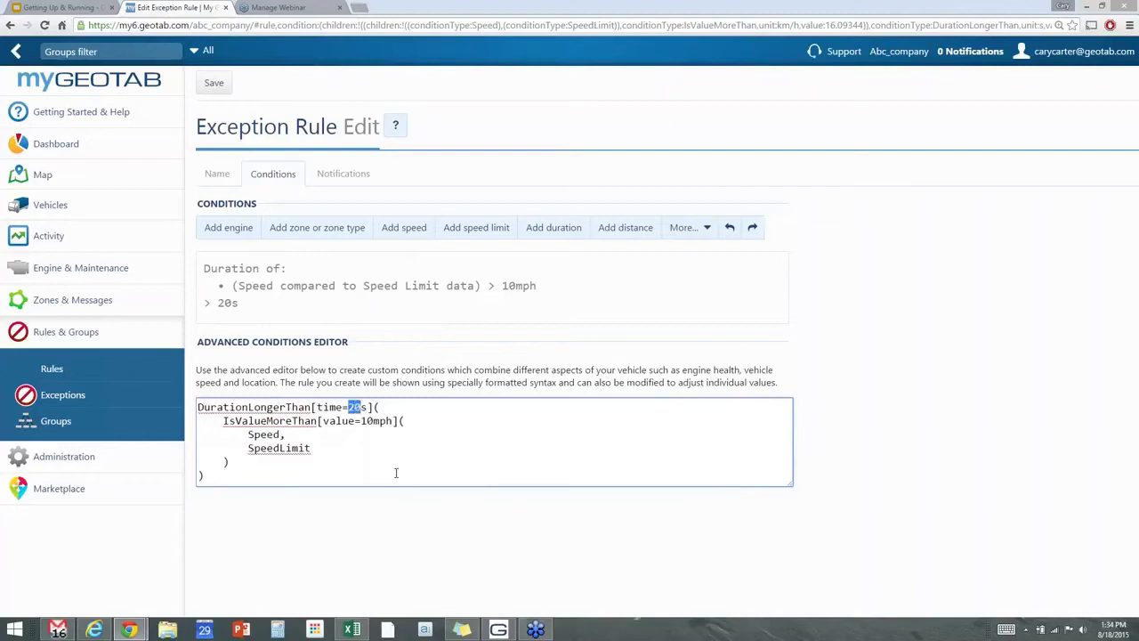
pyautogui.write('10')
pyautogui.moveTo(359, 420); pyautogui.dragTo(373, 420)
pyautogui.write('5')
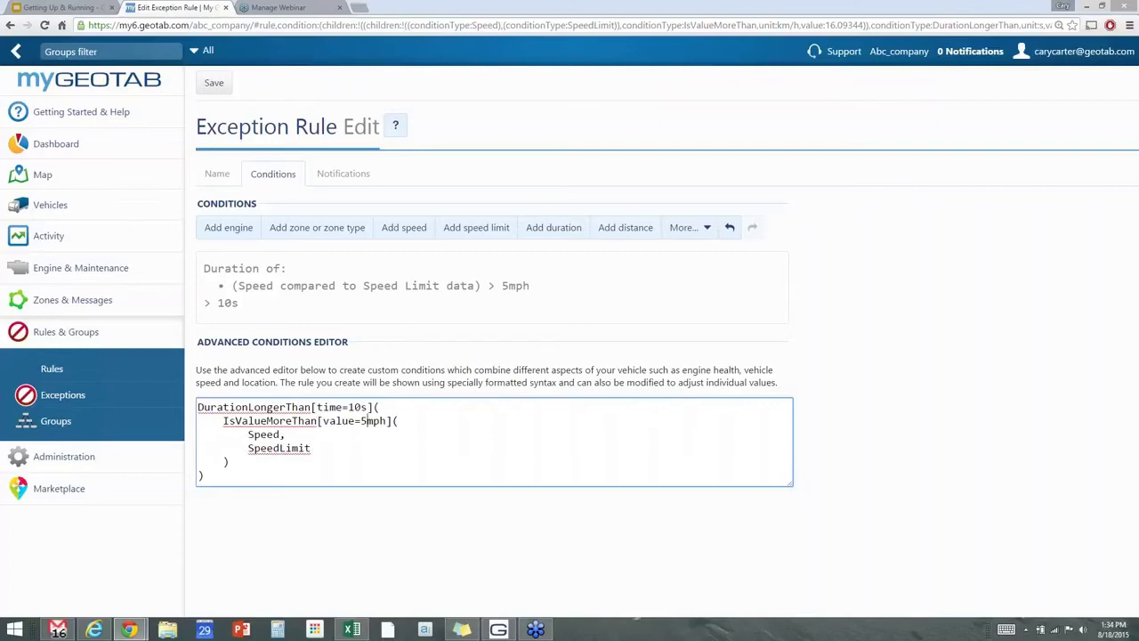
pyautogui.click(215, 85)
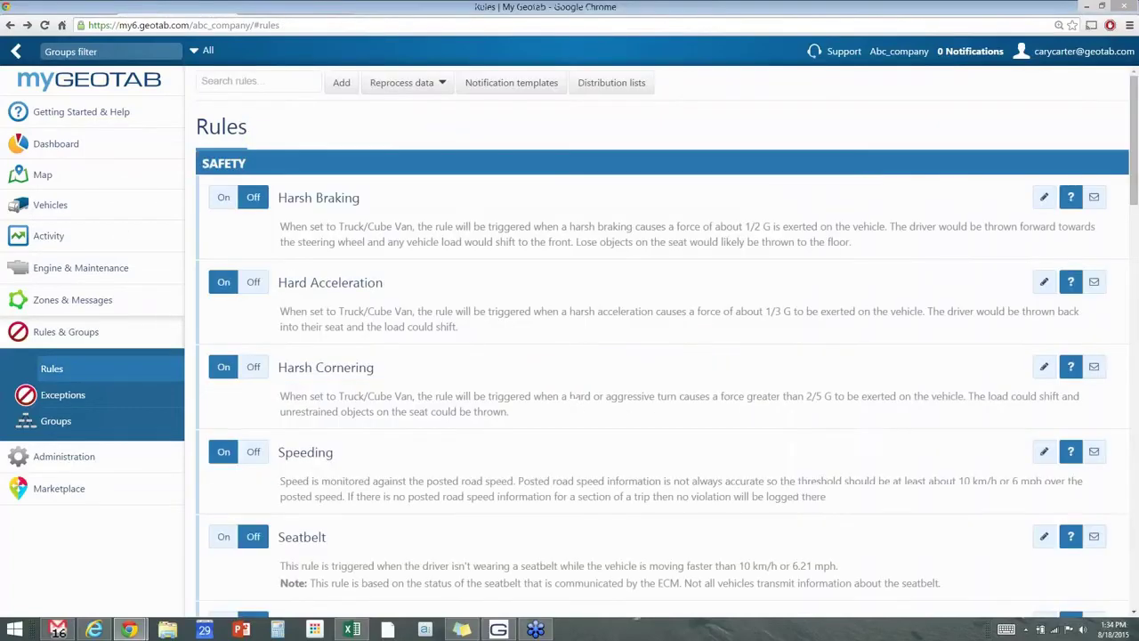
# - Reopen the Sample Speeding rule from the Advanced rules and show its notification recipients
pyautogui.scroll(-15, 386, 400)
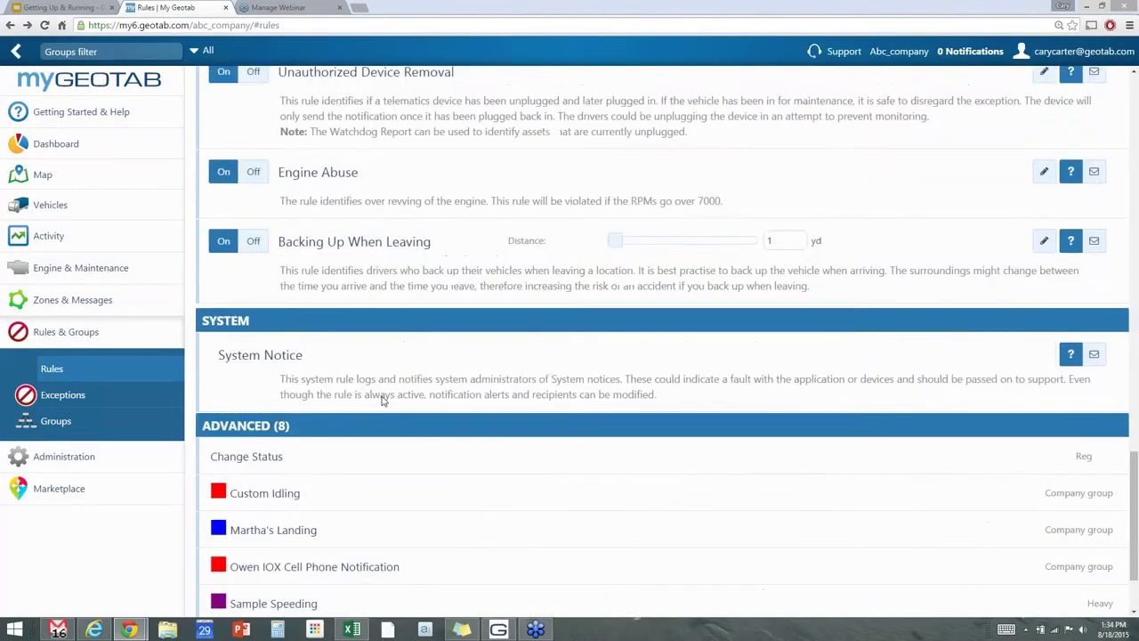
pyautogui.scroll(-1, 381, 397)
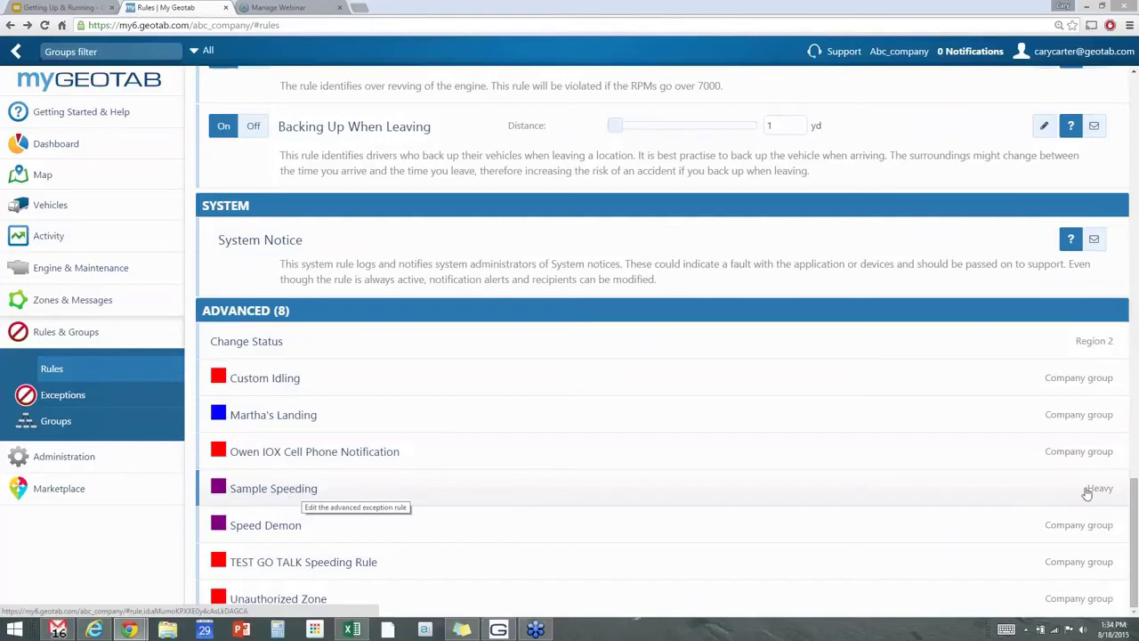
pyautogui.click(260, 490)
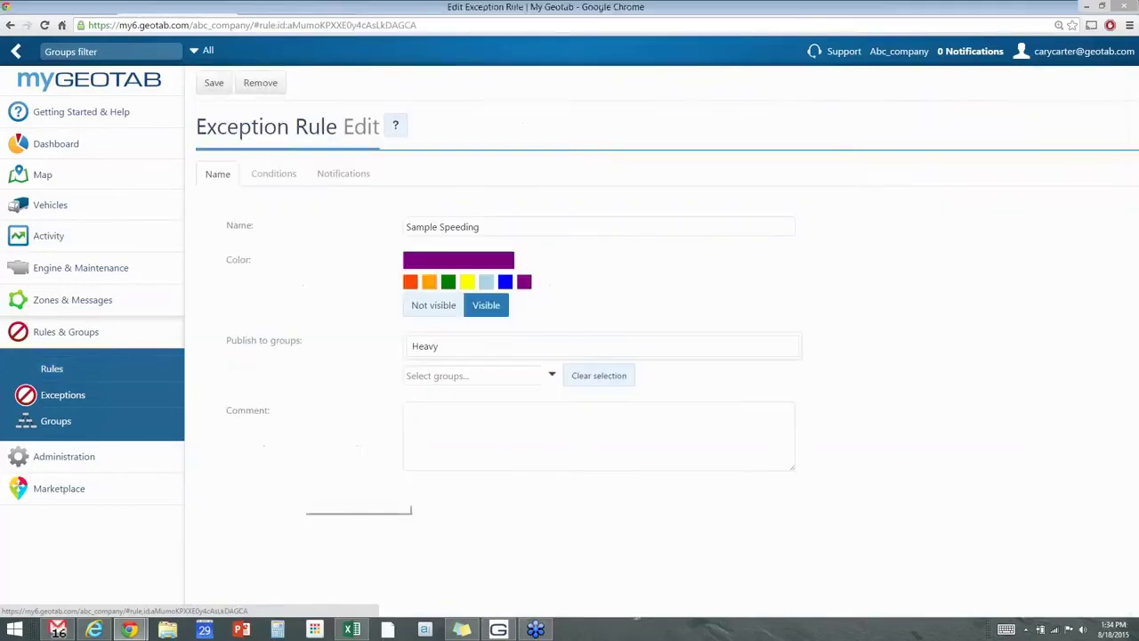
pyautogui.click(272, 178)
pyautogui.click(342, 176)
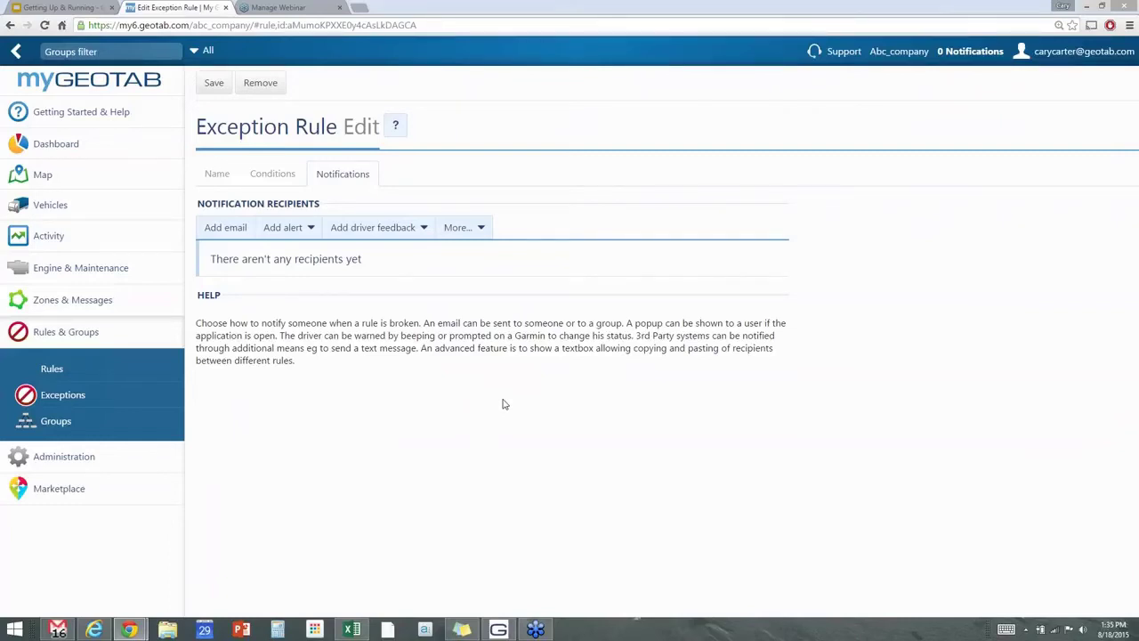
# - Add the signed-in user's email address as a Sample Speeding notification recipient with the Default email template, and save the rule
pyautogui.click(216, 229)
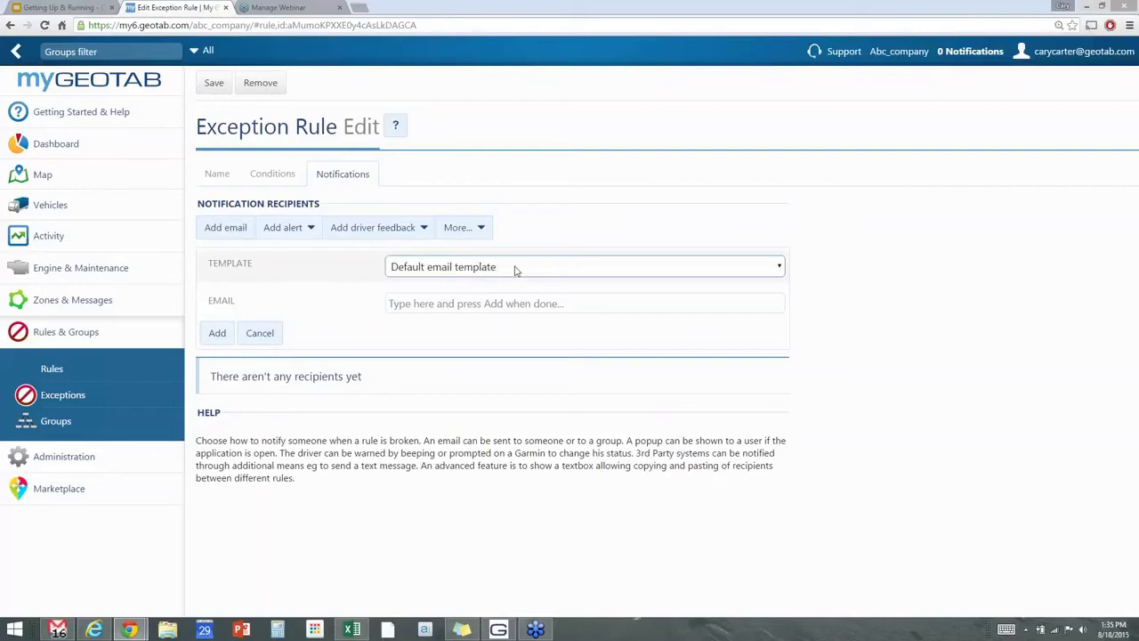
pyautogui.click(583, 302)
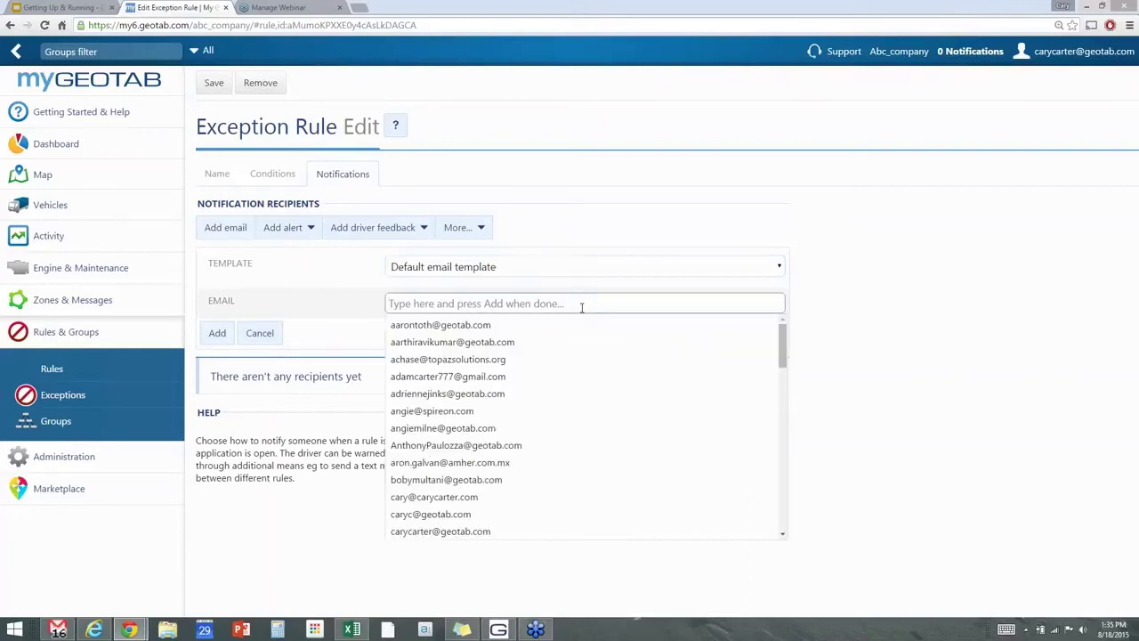
pyautogui.write('car')
pyautogui.write('y')
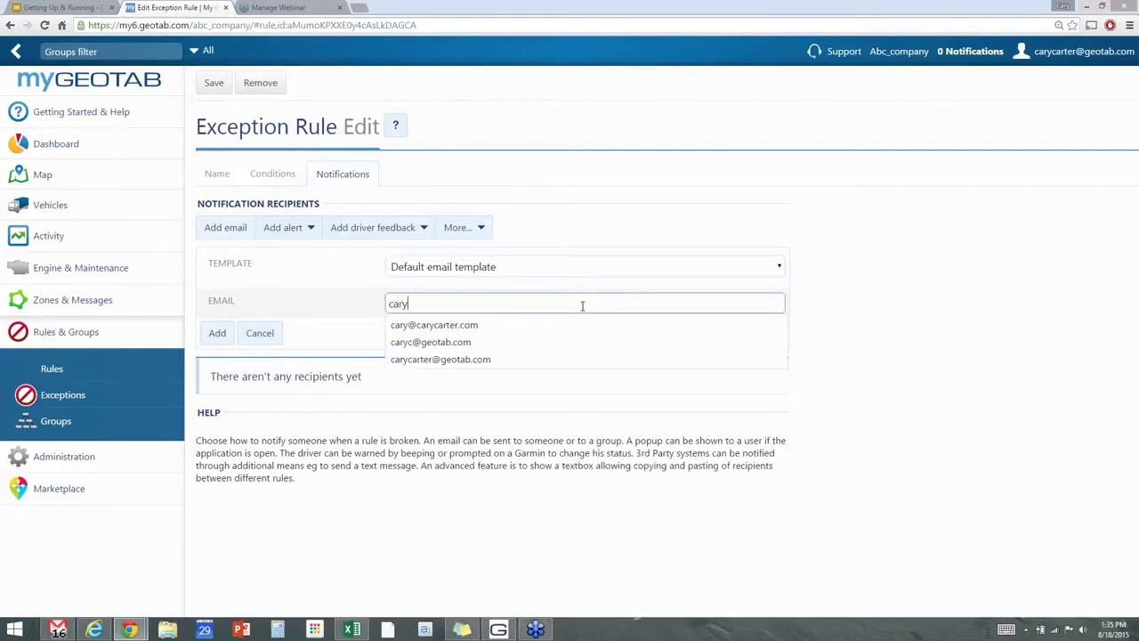
pyautogui.click(457, 358)
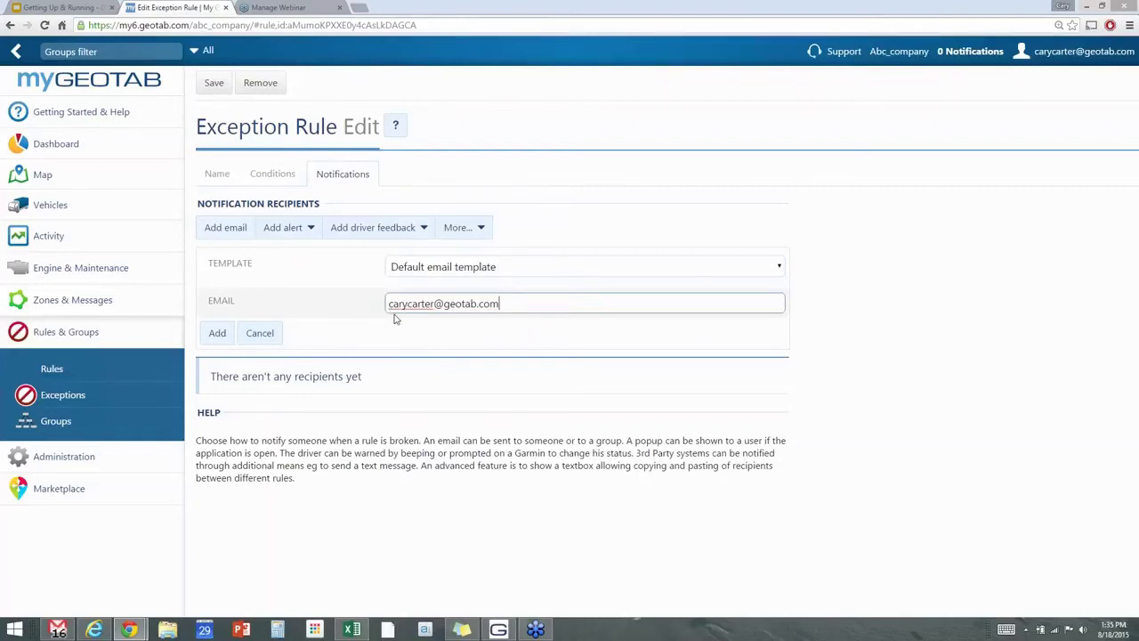
pyautogui.click(217, 333)
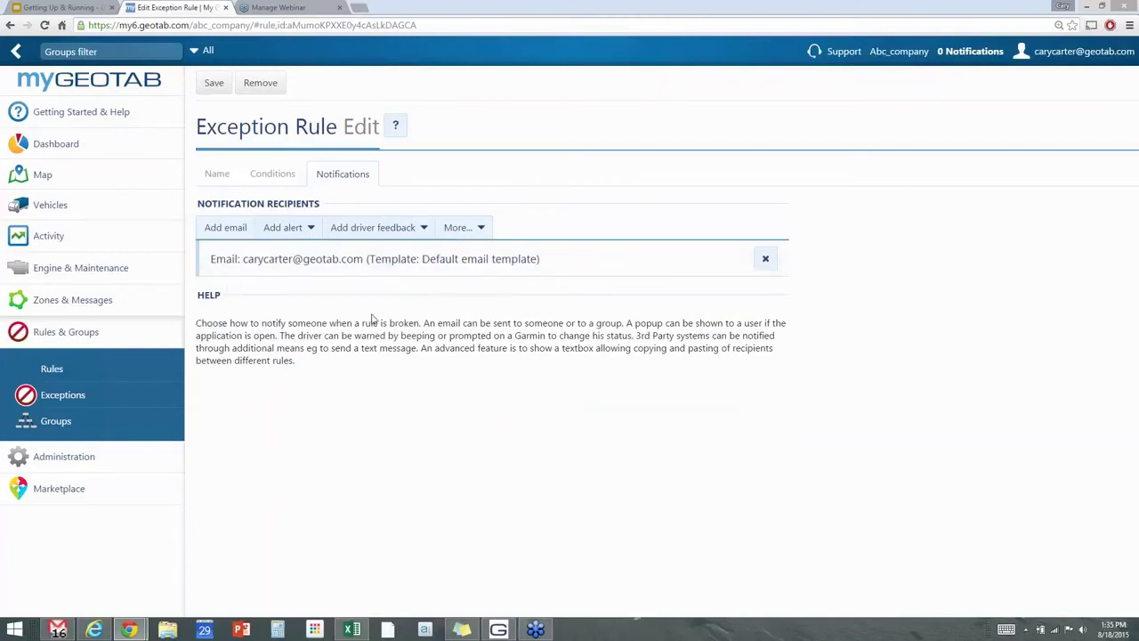
pyautogui.click(214, 83)
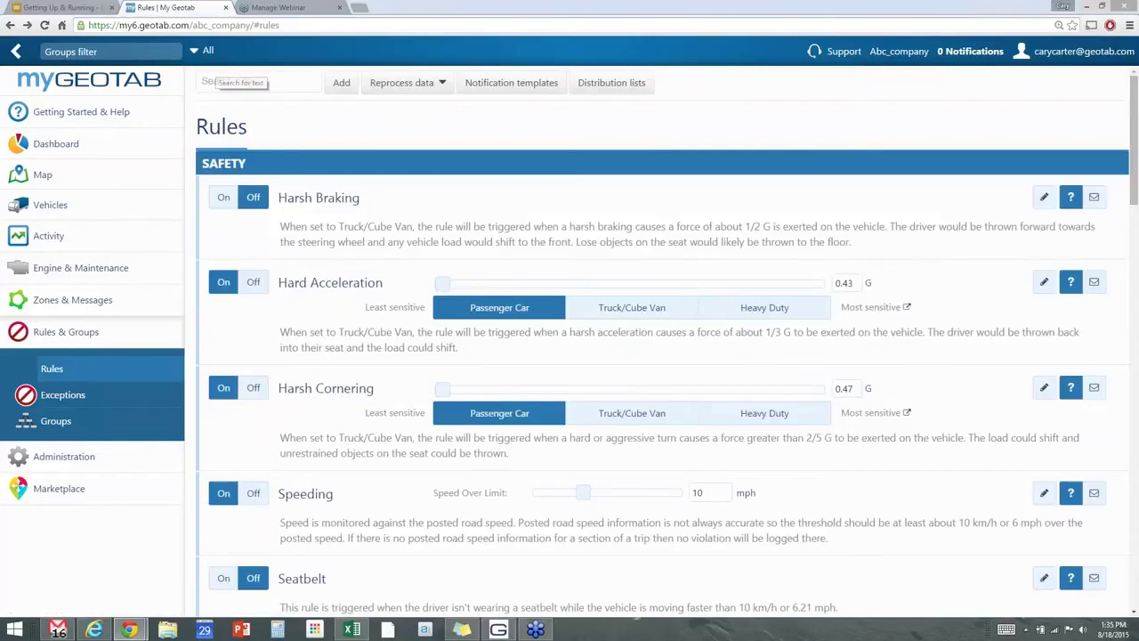
# - Compare the Sample Speeding entry among the Advanced rules with the built-in Speeding rule in the Safety section
pyautogui.scroll(-15, 384, 397)
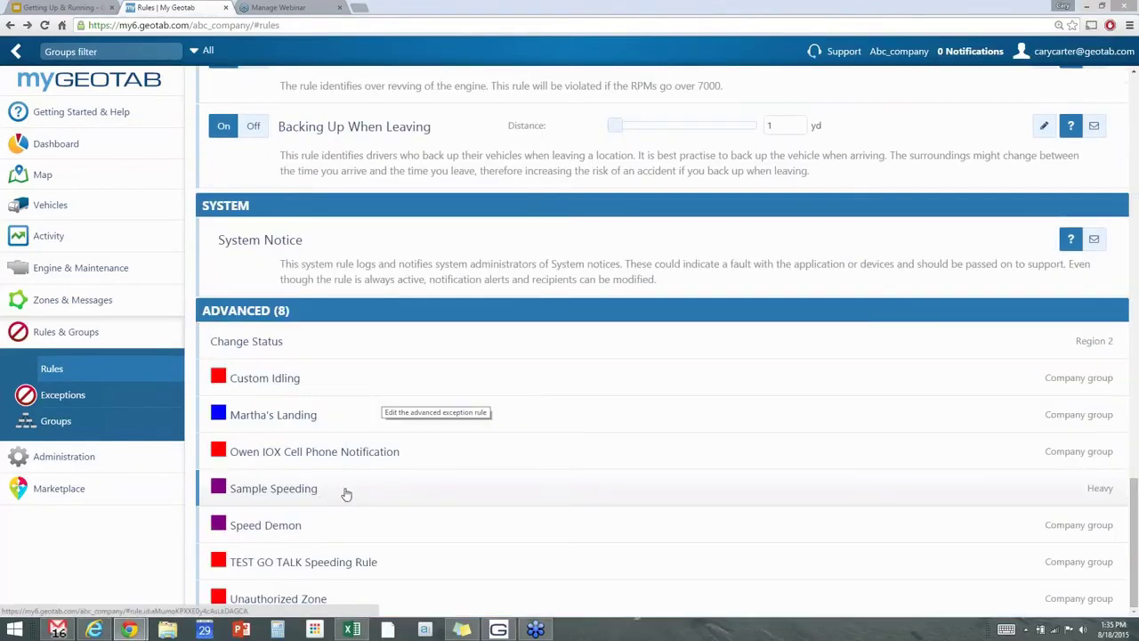
pyautogui.scroll(8, 347, 494)
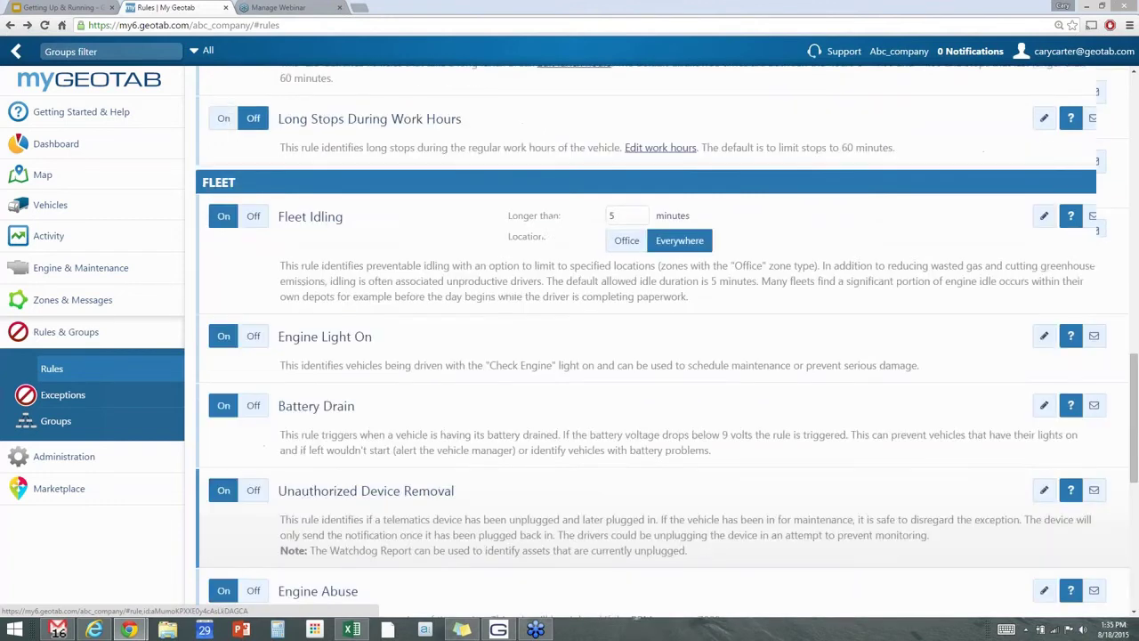
pyautogui.scroll(10, 354, 487)
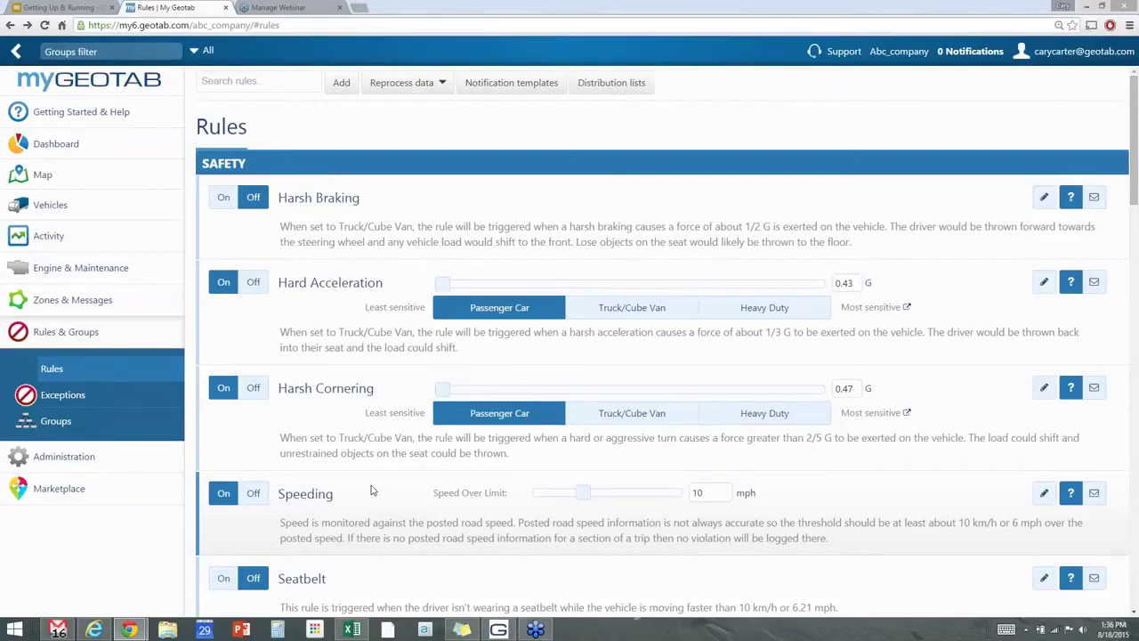
pyautogui.scroll(-15, 371, 491)
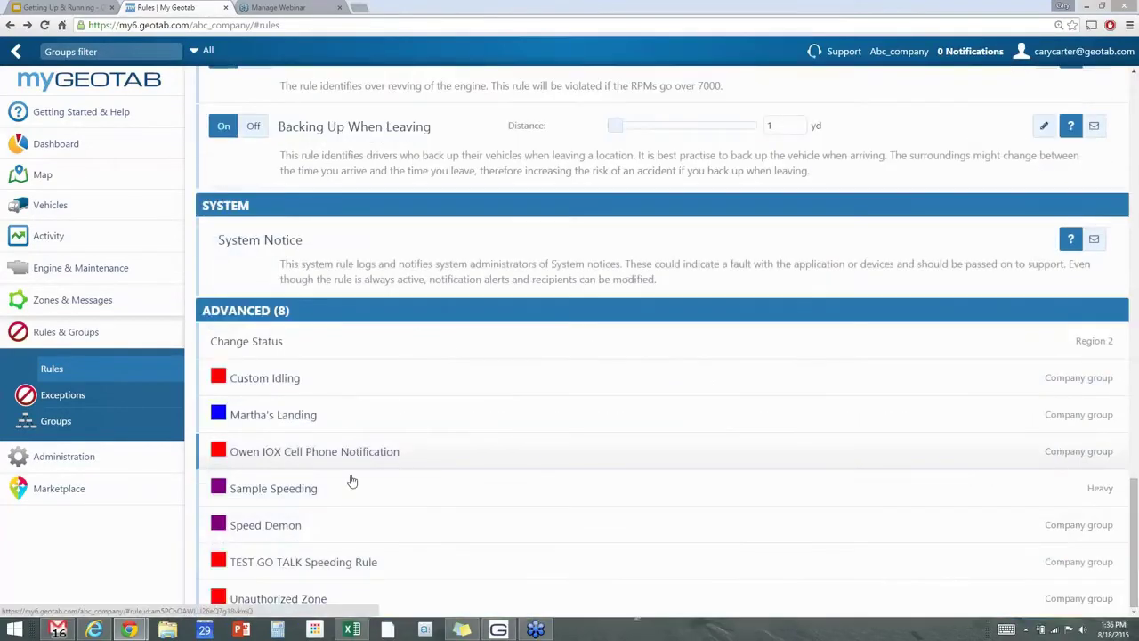
# - Reopen the Sample Speeding rule and add a zone condition for being Inside the Burl Hospital zone
pyautogui.click(290, 491)
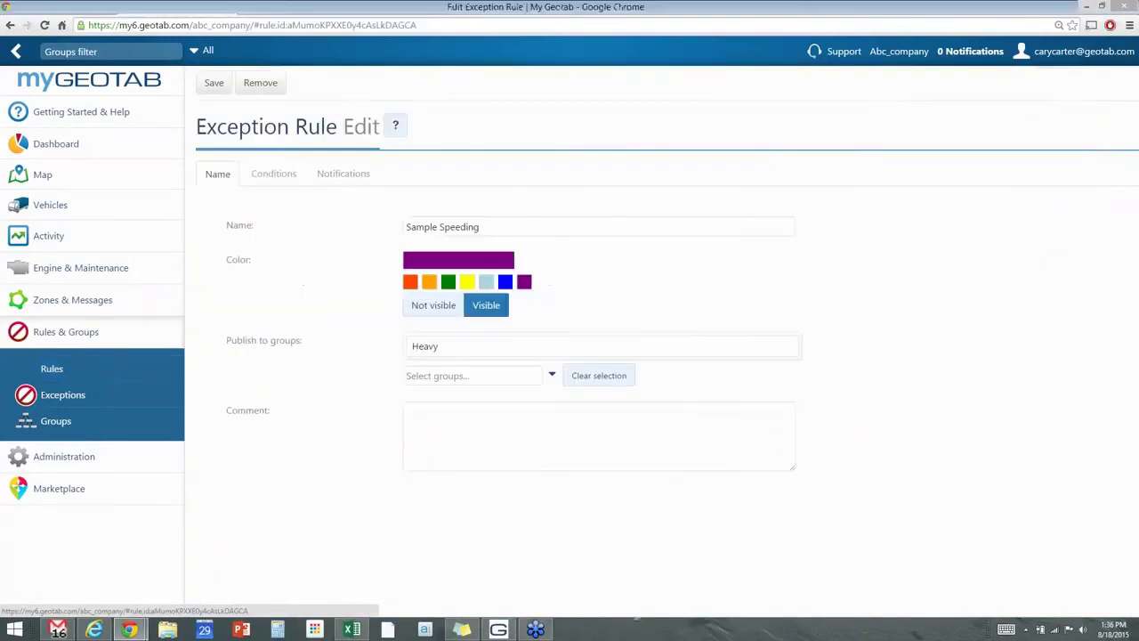
pyautogui.click(277, 175)
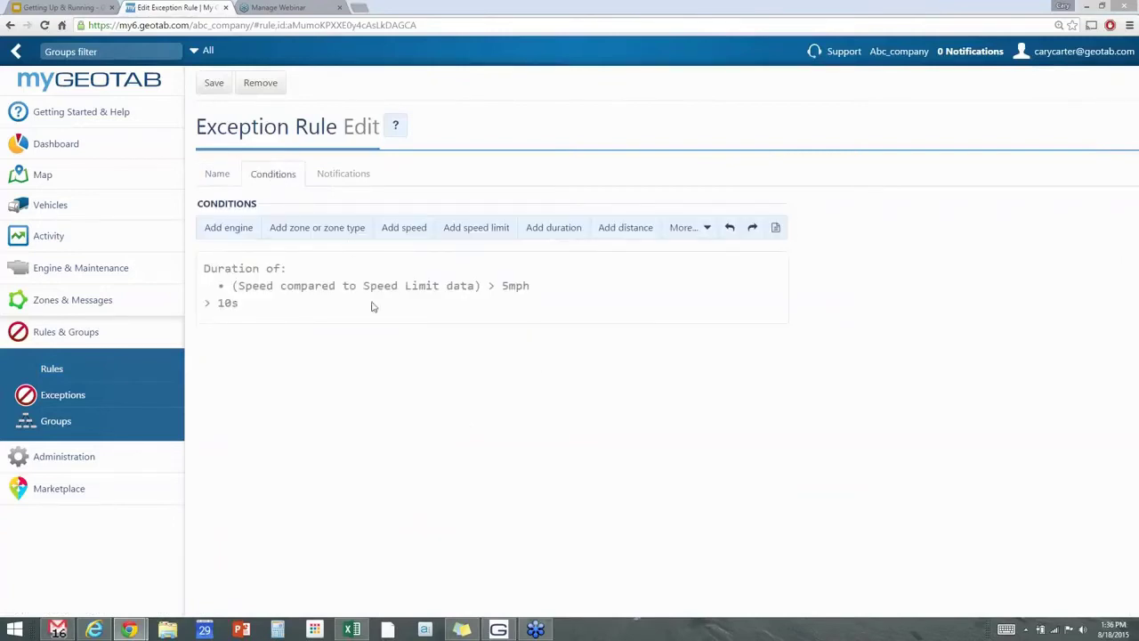
pyautogui.click(282, 232)
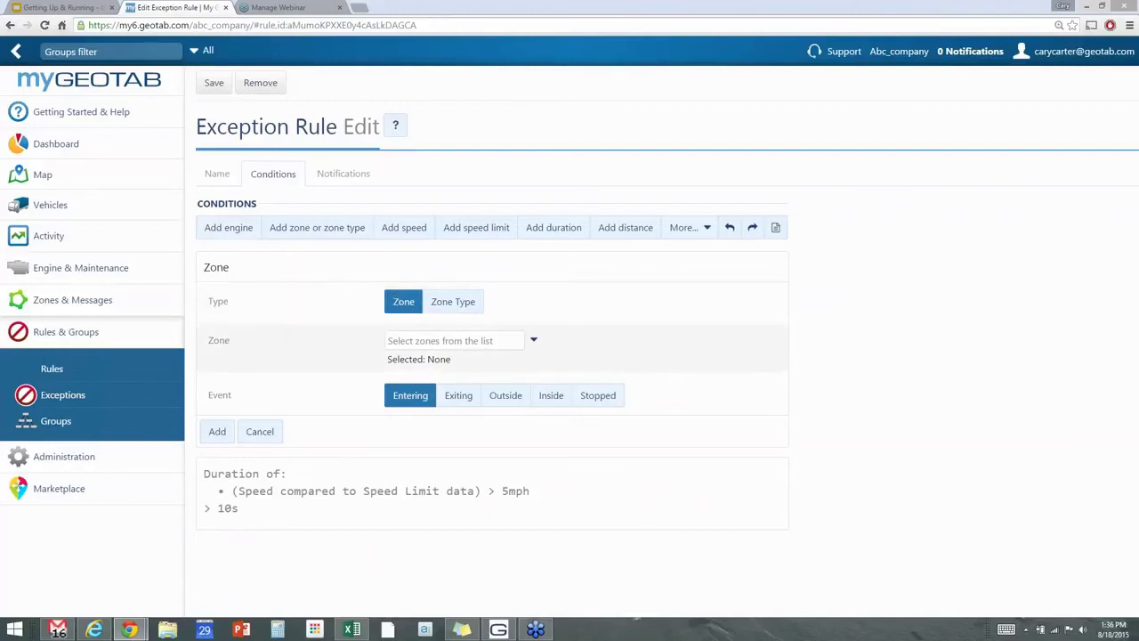
pyautogui.click(534, 341)
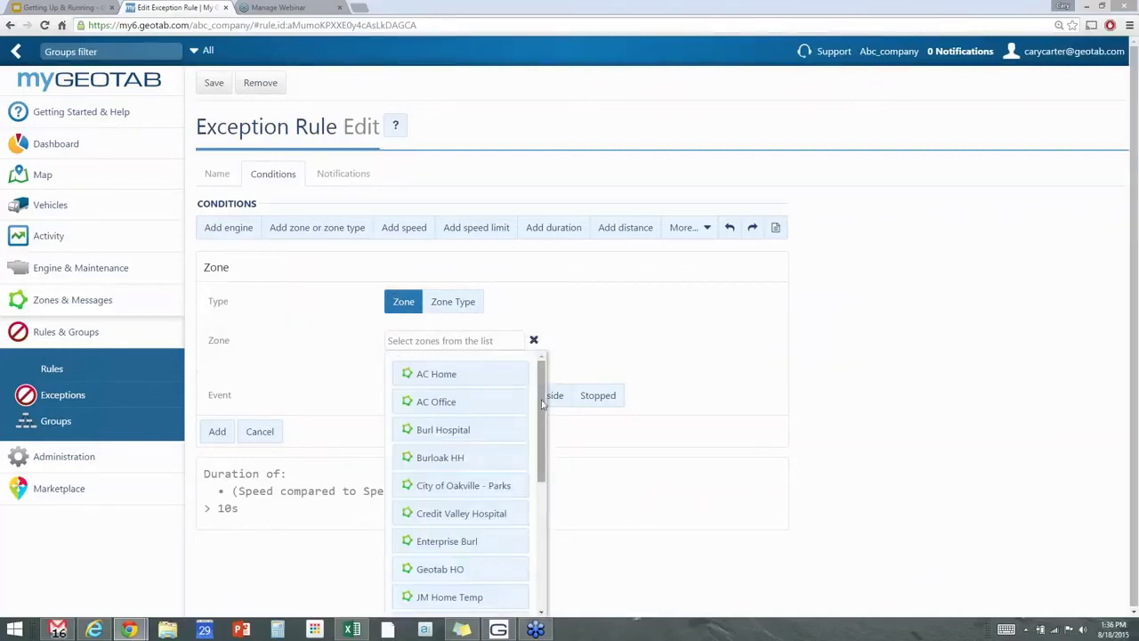
pyautogui.click(462, 433)
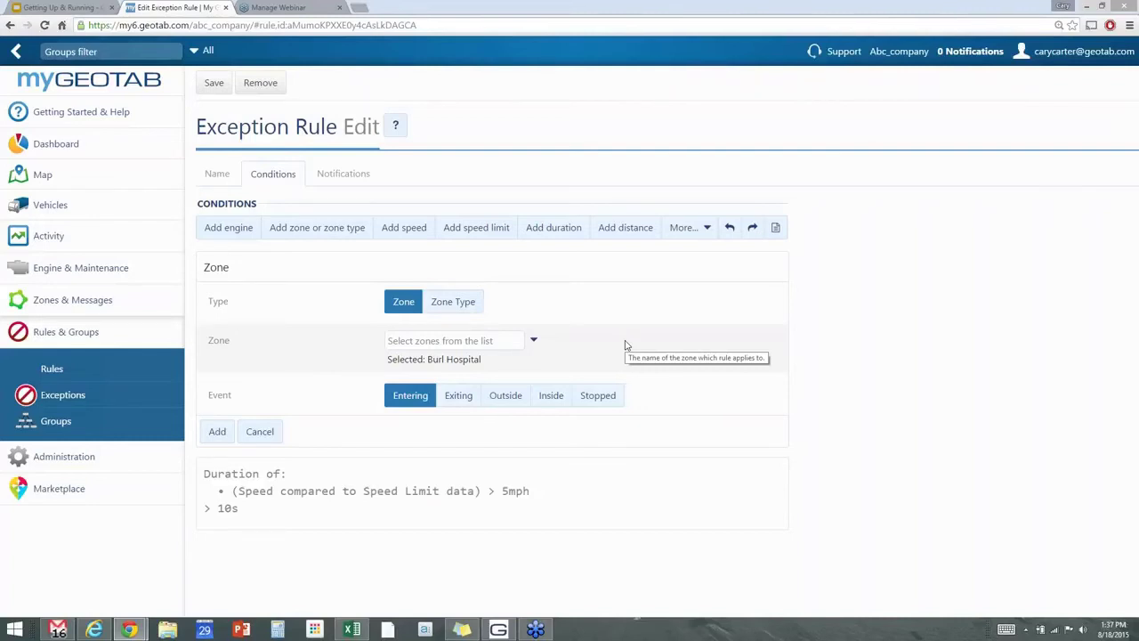
pyautogui.click(548, 400)
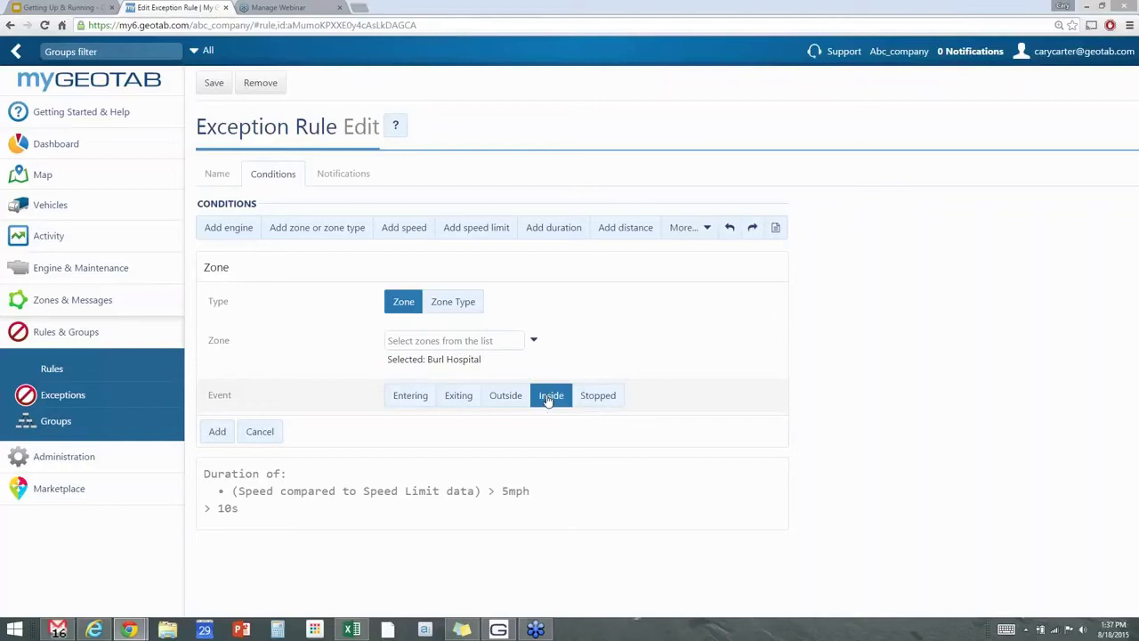
pyautogui.click(217, 433)
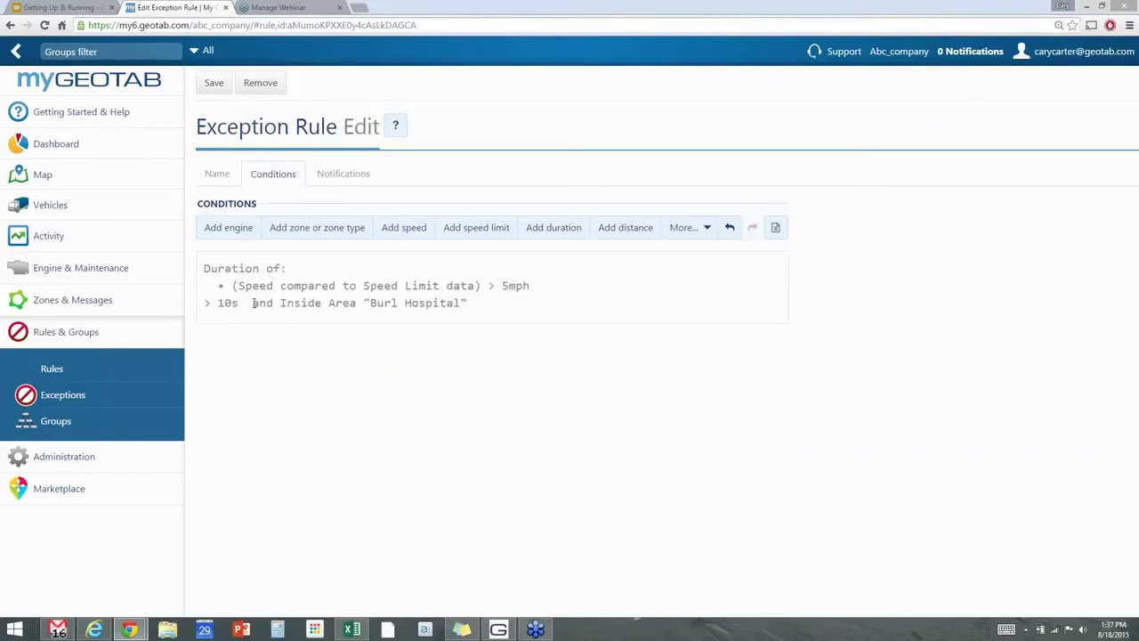
pyautogui.moveTo(253, 303); pyautogui.dragTo(479, 304)
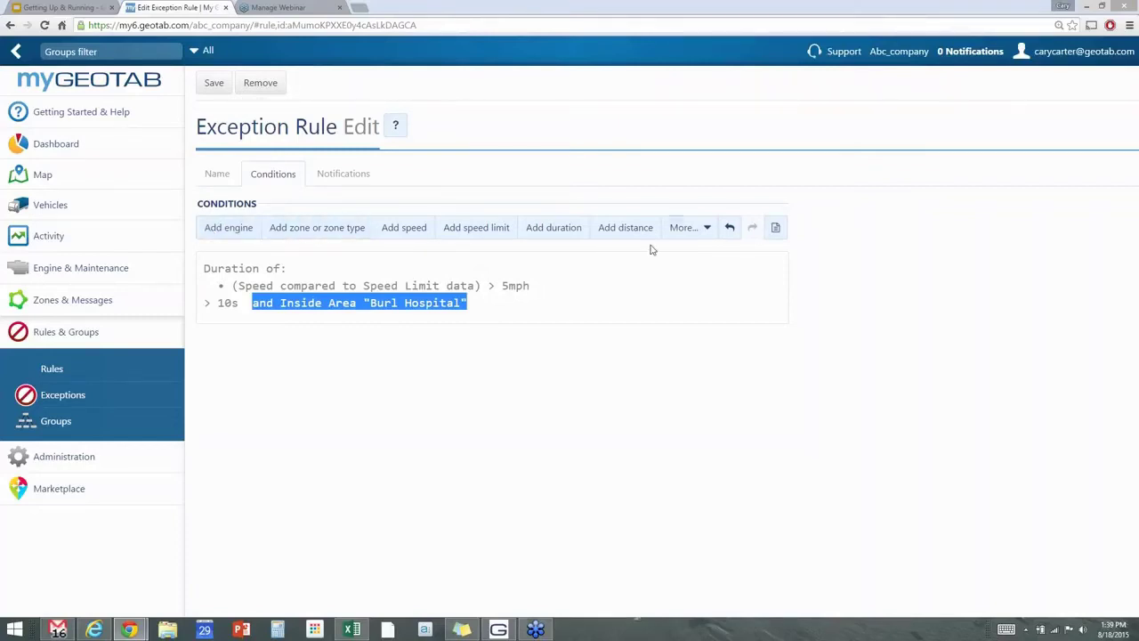
# - Examine the additional condition types available for the rule, from Device and Trip through Work Hours, Wrappers and Logic
pyautogui.click(707, 227)
pyautogui.scroll(-2, 792, 279)
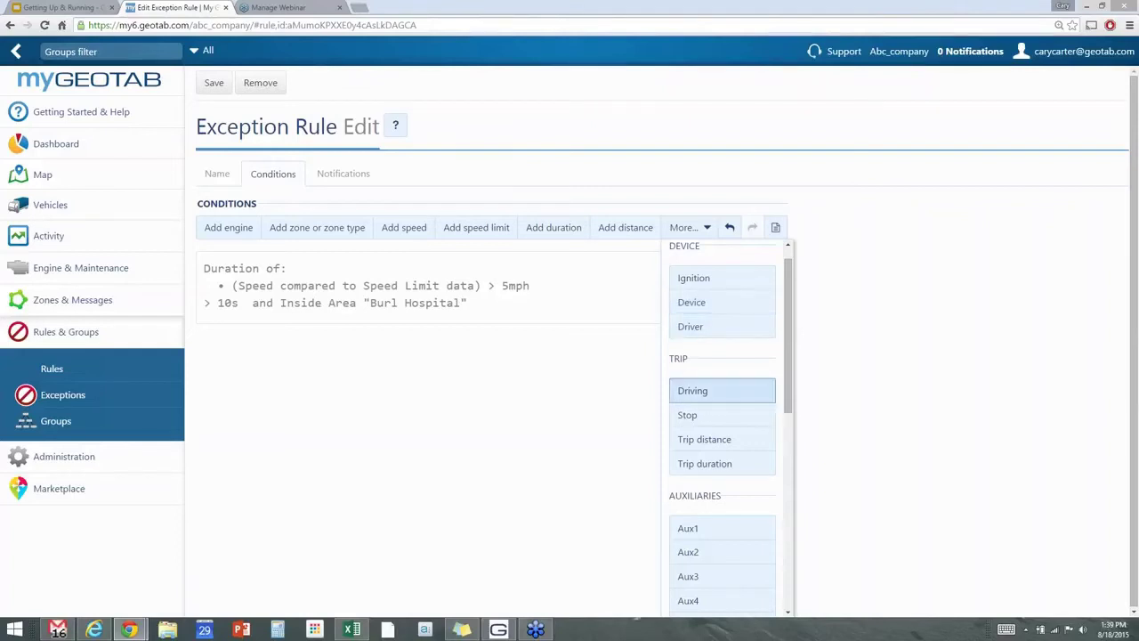
pyautogui.moveTo(787, 376); pyautogui.dragTo(788, 405)
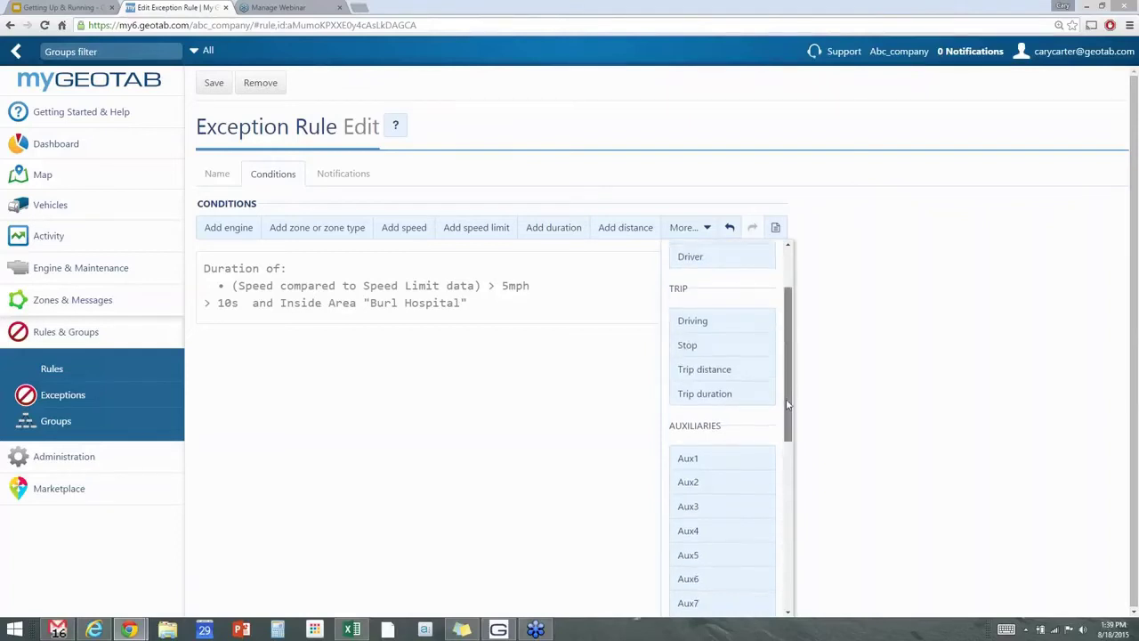
pyautogui.moveTo(787, 405); pyautogui.dragTo(804, 465)
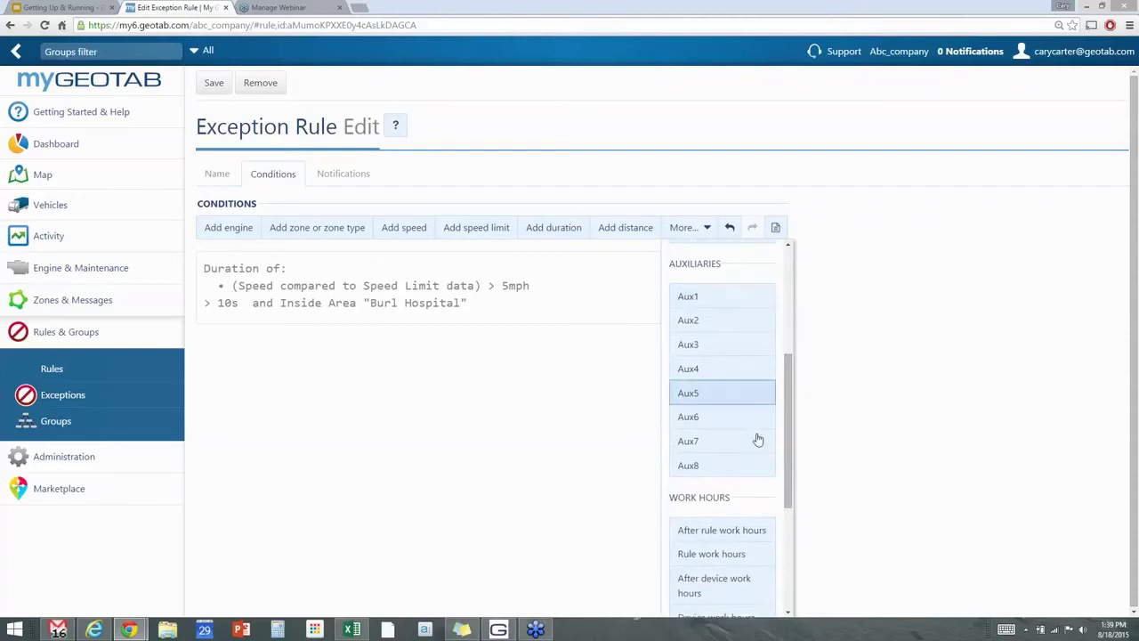
pyautogui.scroll(-5, 790, 479)
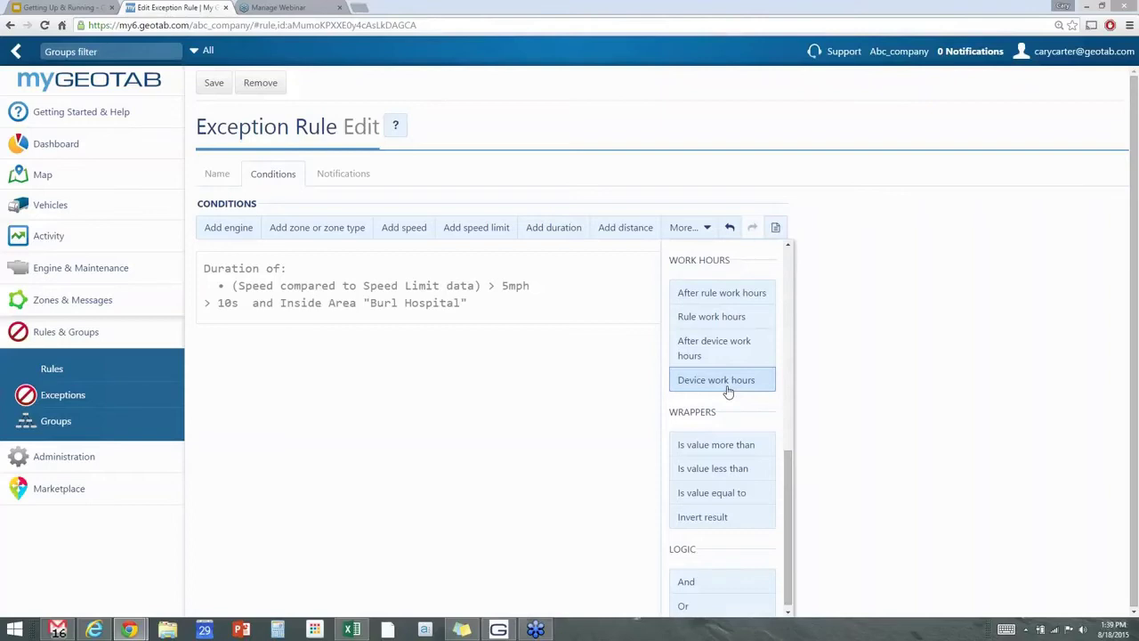
pyautogui.scroll(-1, 739, 400)
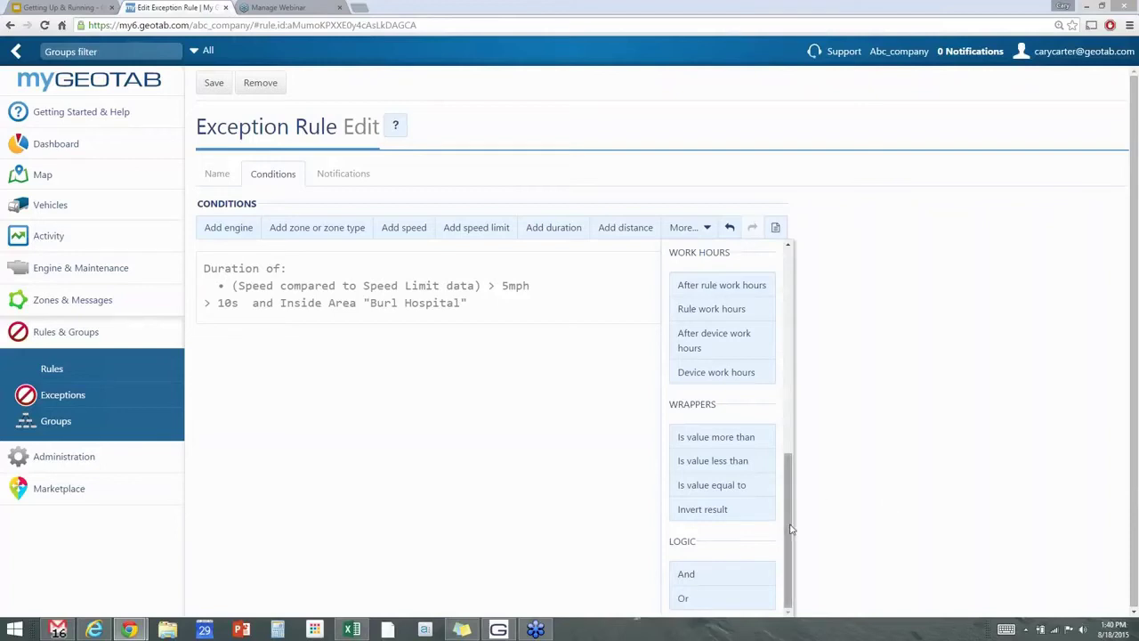
pyautogui.moveTo(790, 530); pyautogui.dragTo(795, 297)
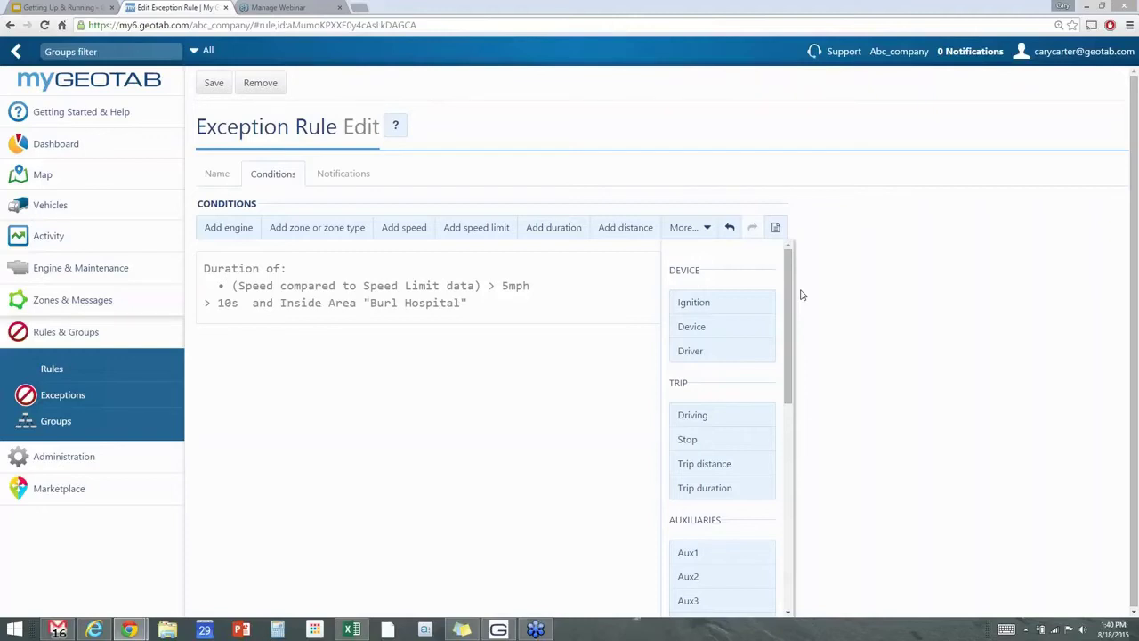
pyautogui.click(395, 489)
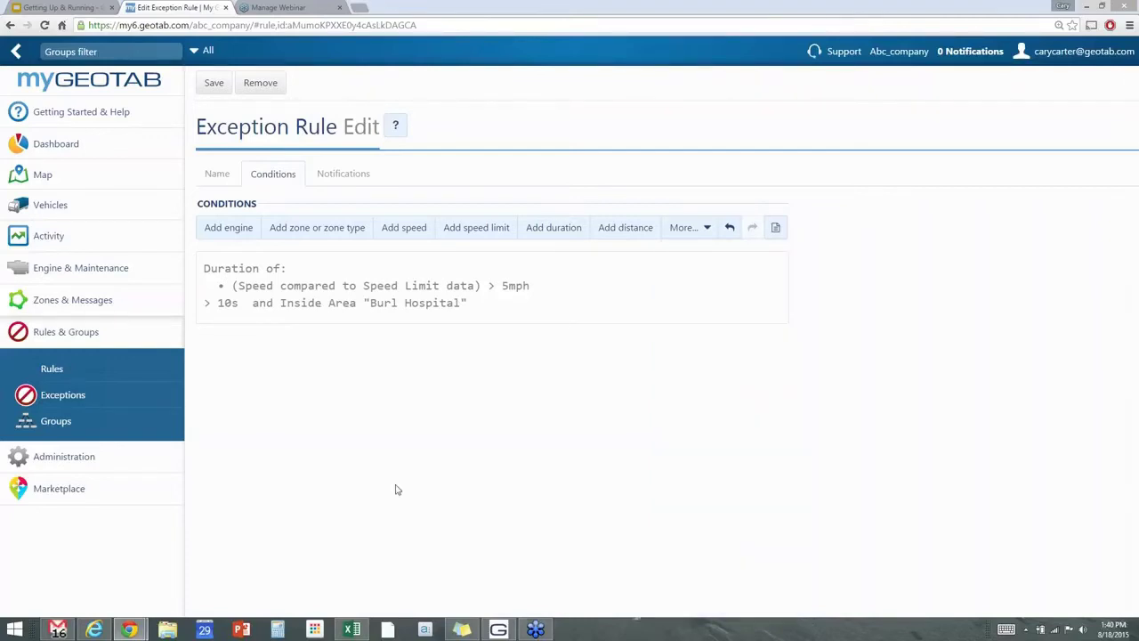
# - Save the Sample Speeding rule, accepting removal of its existing exceptions, and open the Exceptions page
pyautogui.click(212, 89)
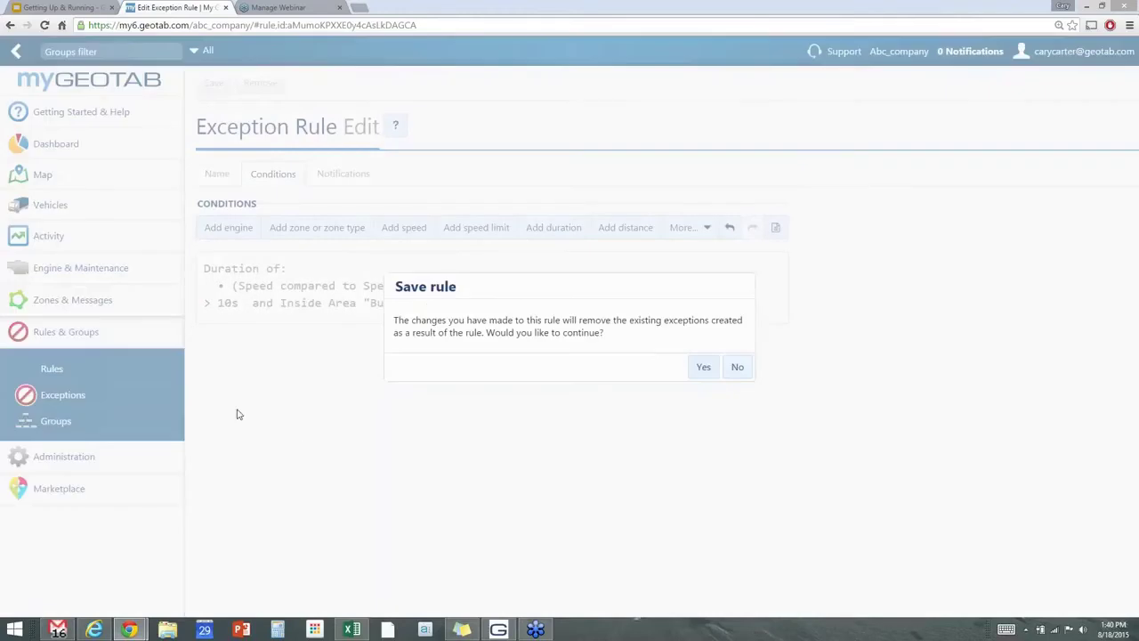
pyautogui.click(694, 367)
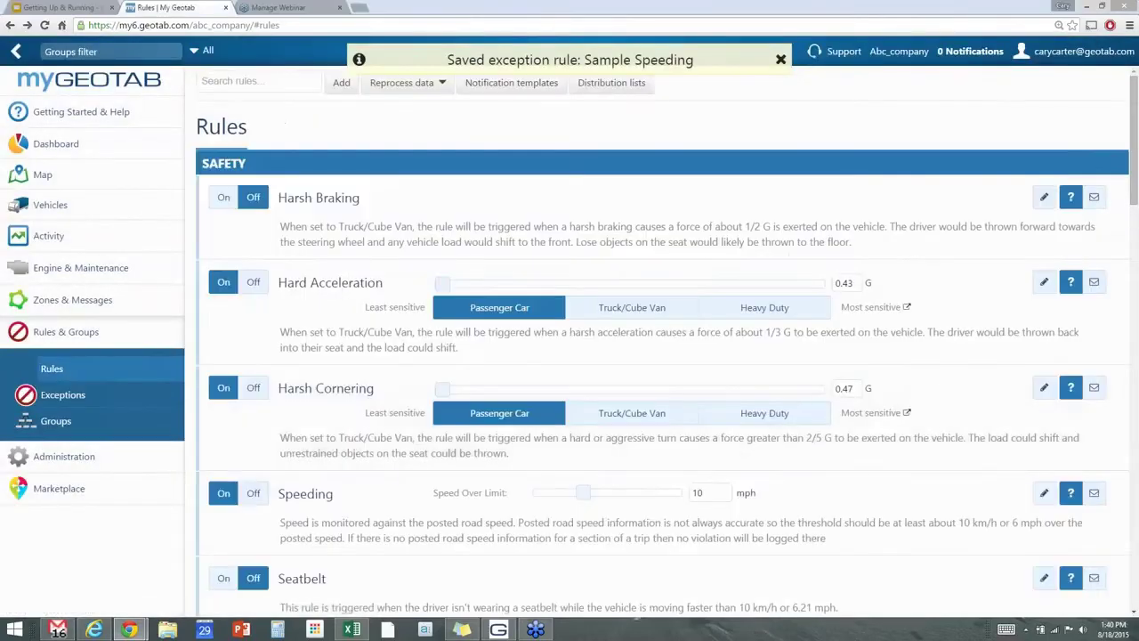
pyautogui.click(74, 398)
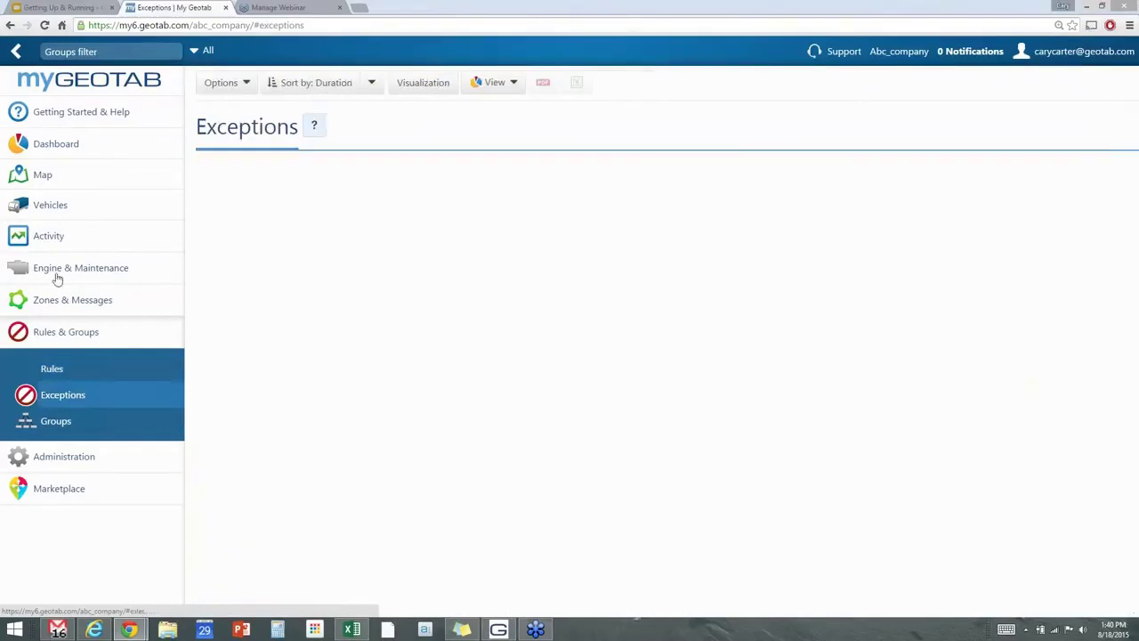
pyautogui.click(53, 238)
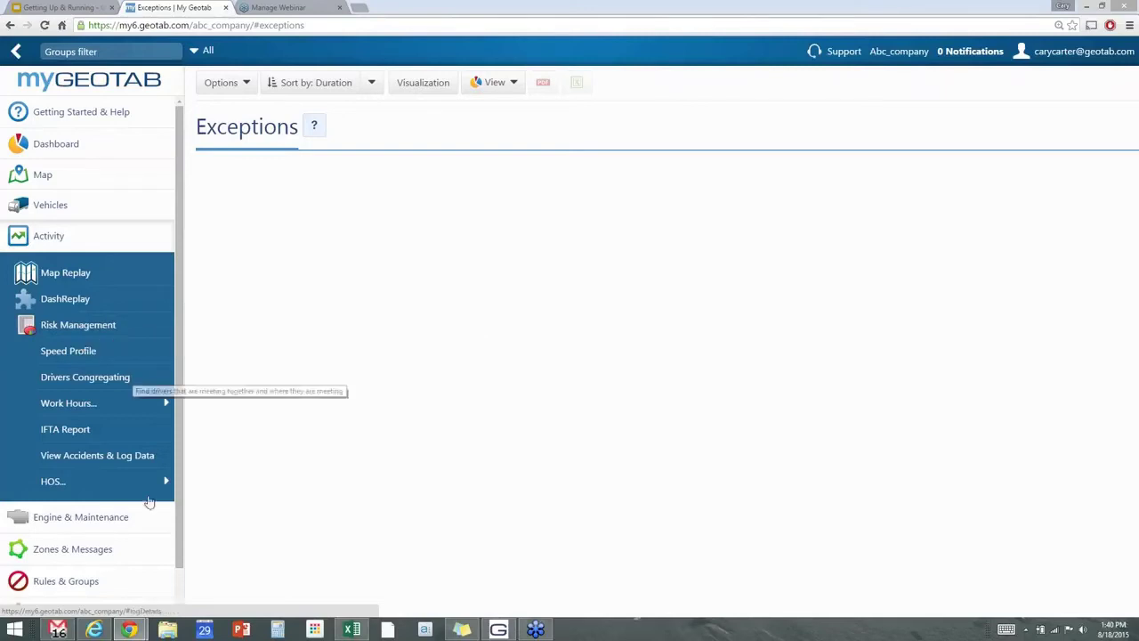
pyautogui.moveTo(181, 525); pyautogui.dragTo(181, 578)
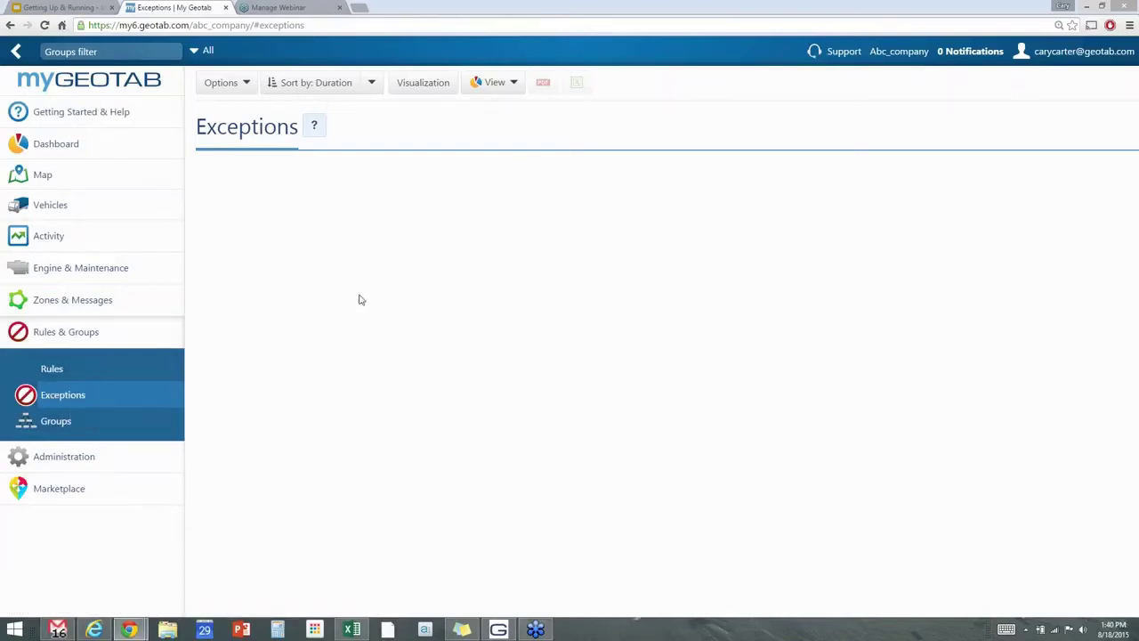
# - Set the Exceptions report's date period to Last week and include all vehicles
pyautogui.click(247, 84)
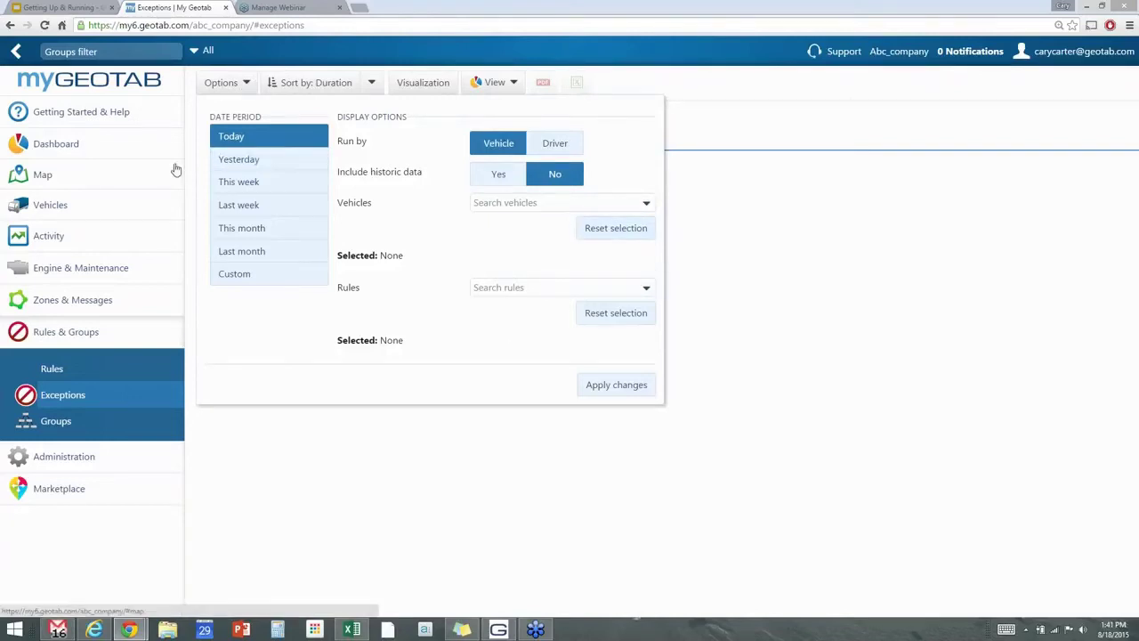
pyautogui.click(267, 207)
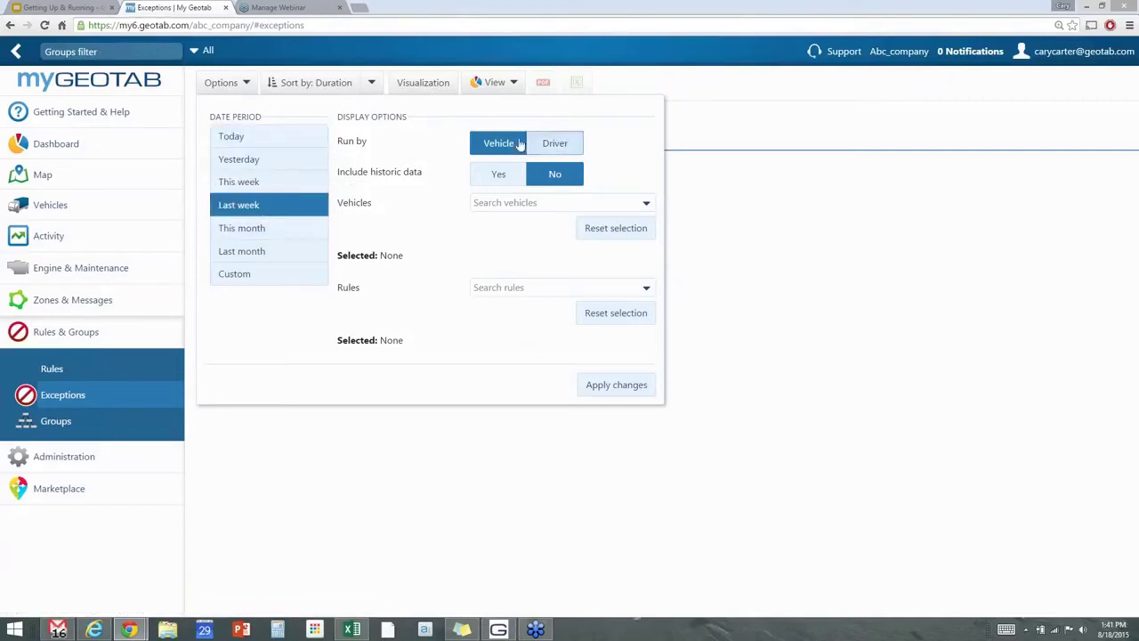
pyautogui.click(646, 203)
pyautogui.click(588, 237)
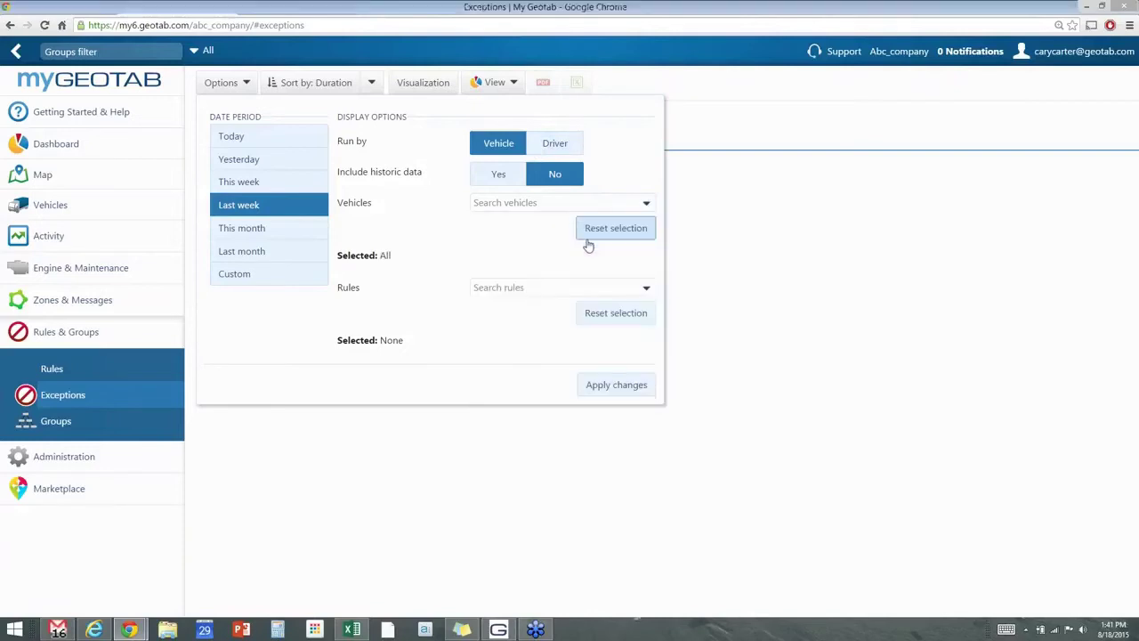
# - Select the Speed Demon and Hard Acceleration rules for the Exceptions report and apply the changes
pyautogui.click(647, 289)
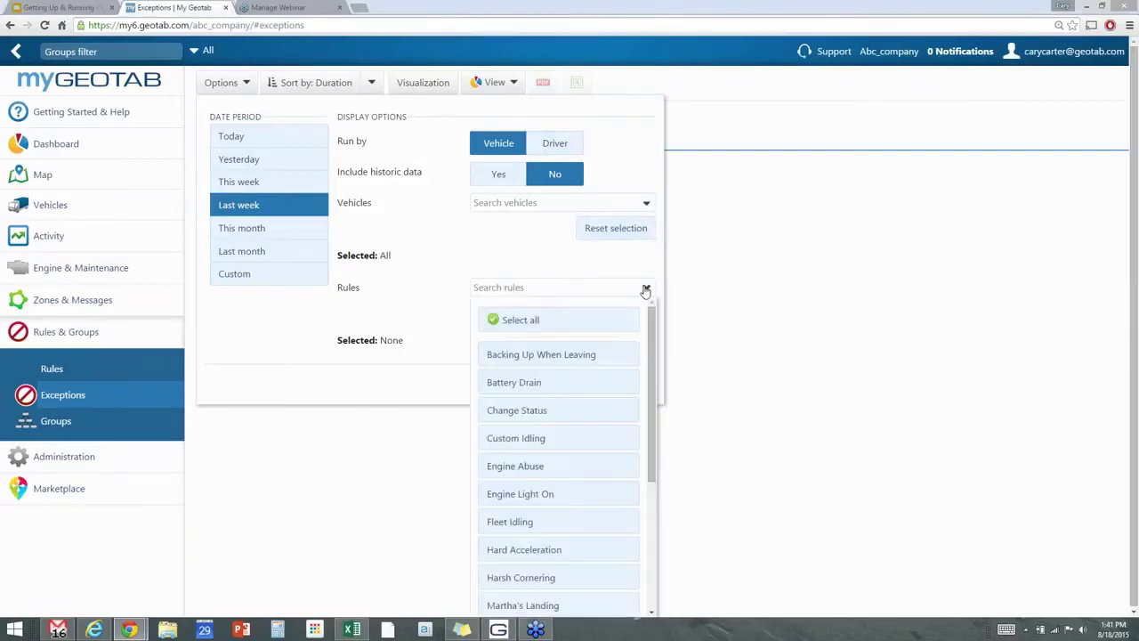
pyautogui.moveTo(652, 322); pyautogui.dragTo(669, 472)
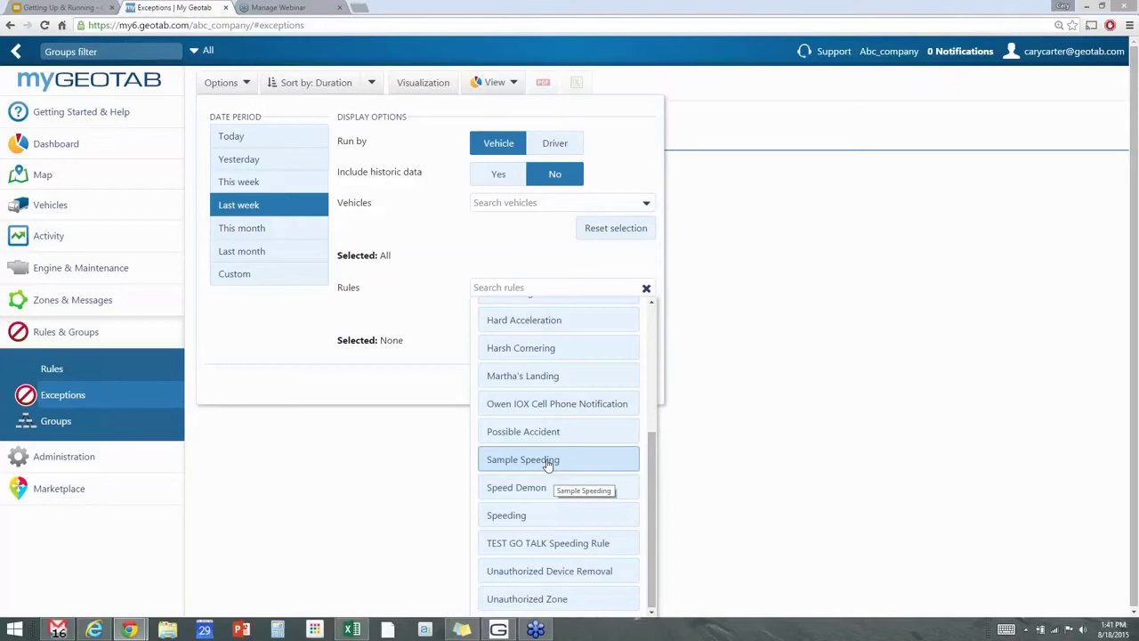
pyautogui.click(588, 492)
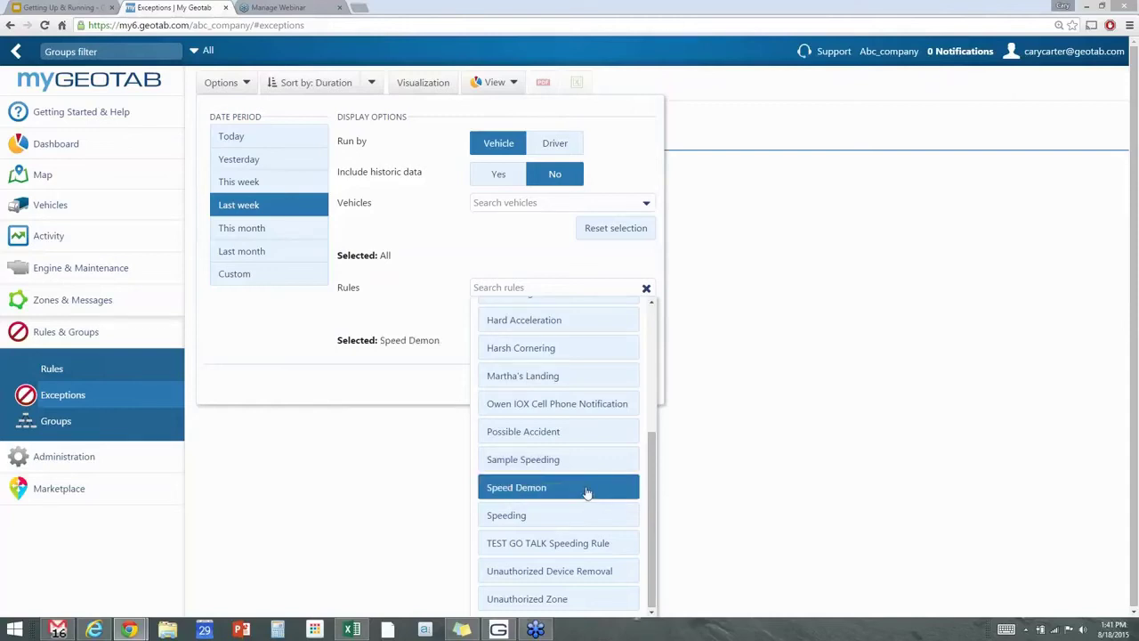
pyautogui.moveTo(652, 454); pyautogui.dragTo(651, 384)
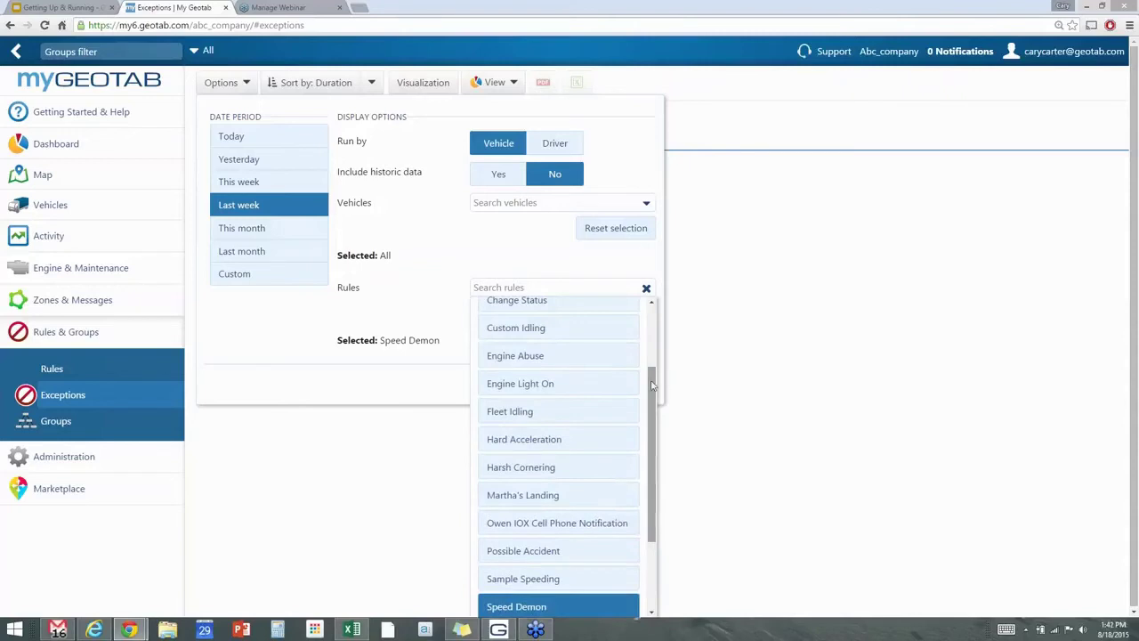
pyautogui.click(544, 440)
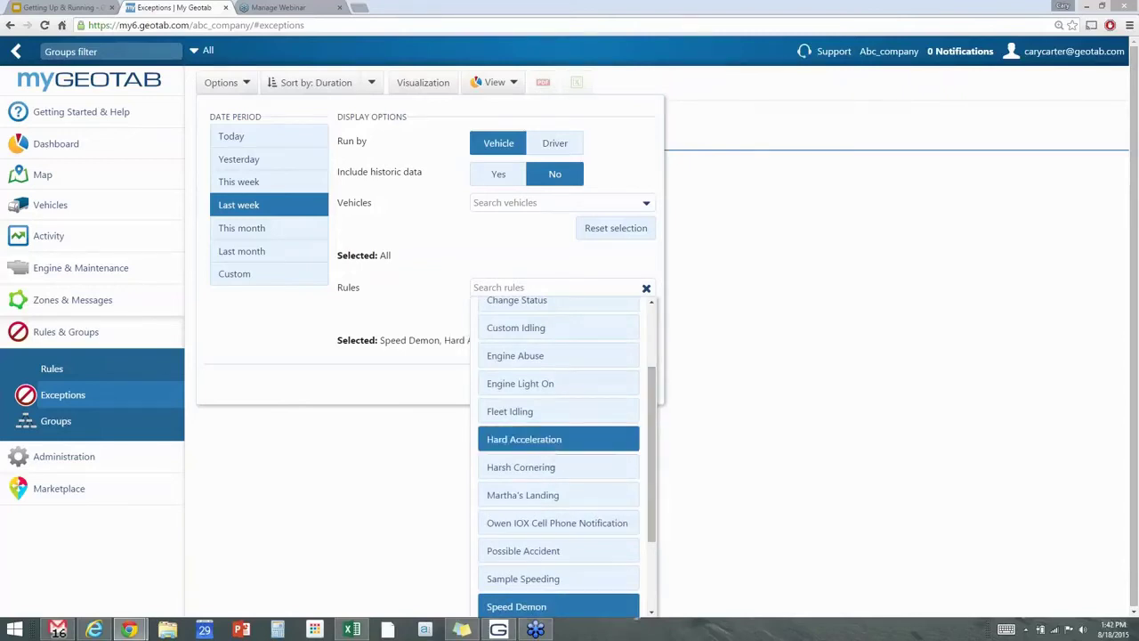
pyautogui.click(449, 367)
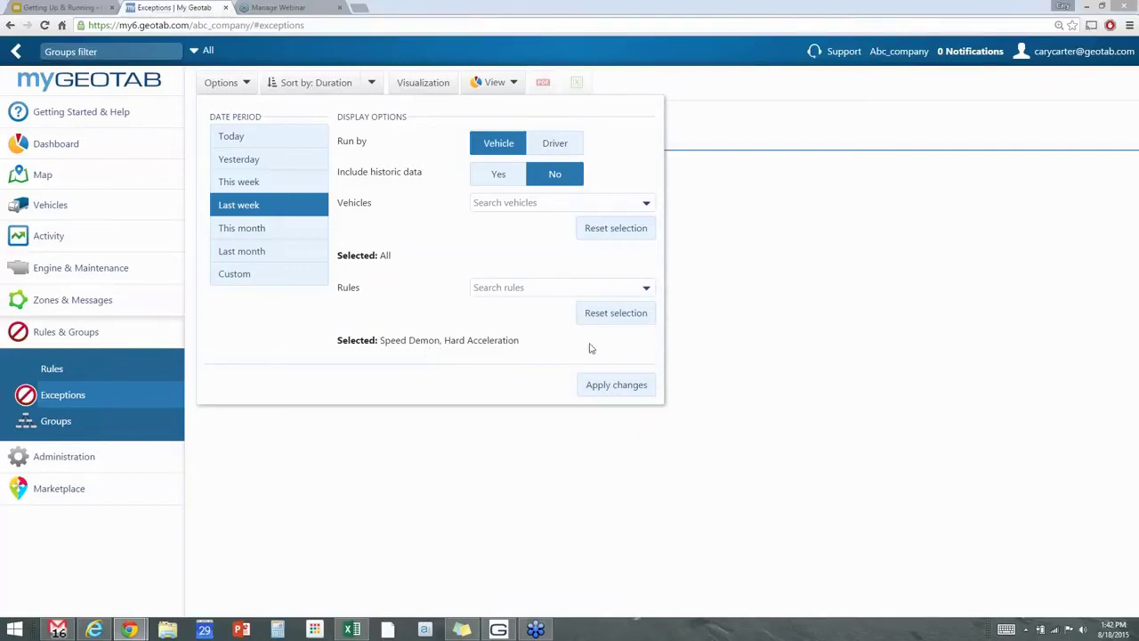
pyautogui.click(637, 389)
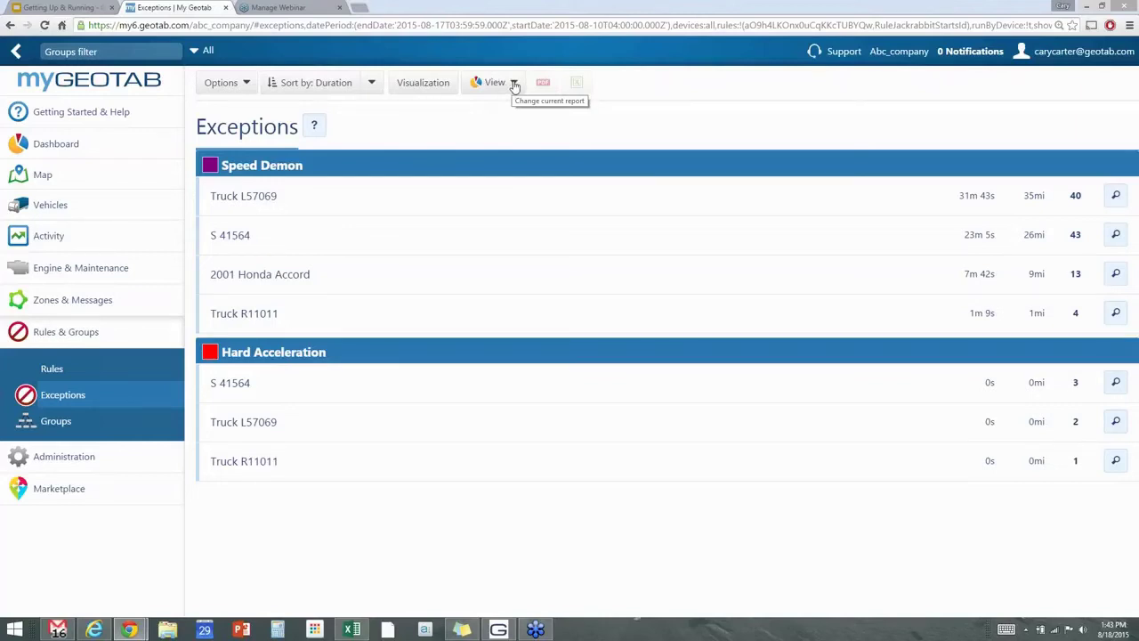
# - Switch the Exceptions results to the Summary Report view
pyautogui.click(514, 85)
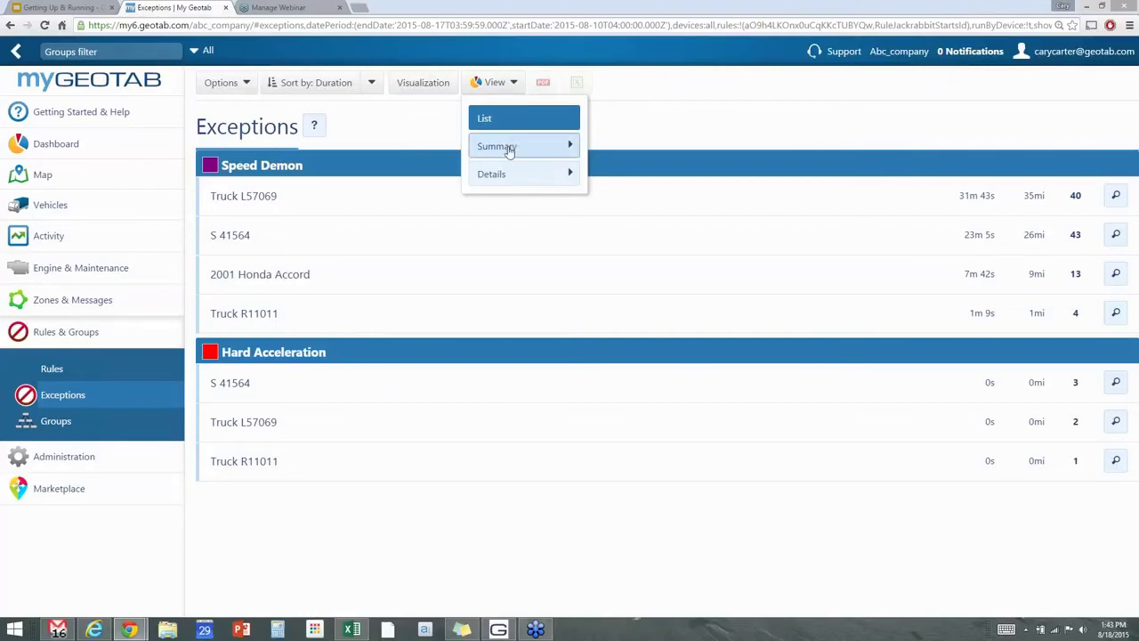
pyautogui.moveTo(509, 149)
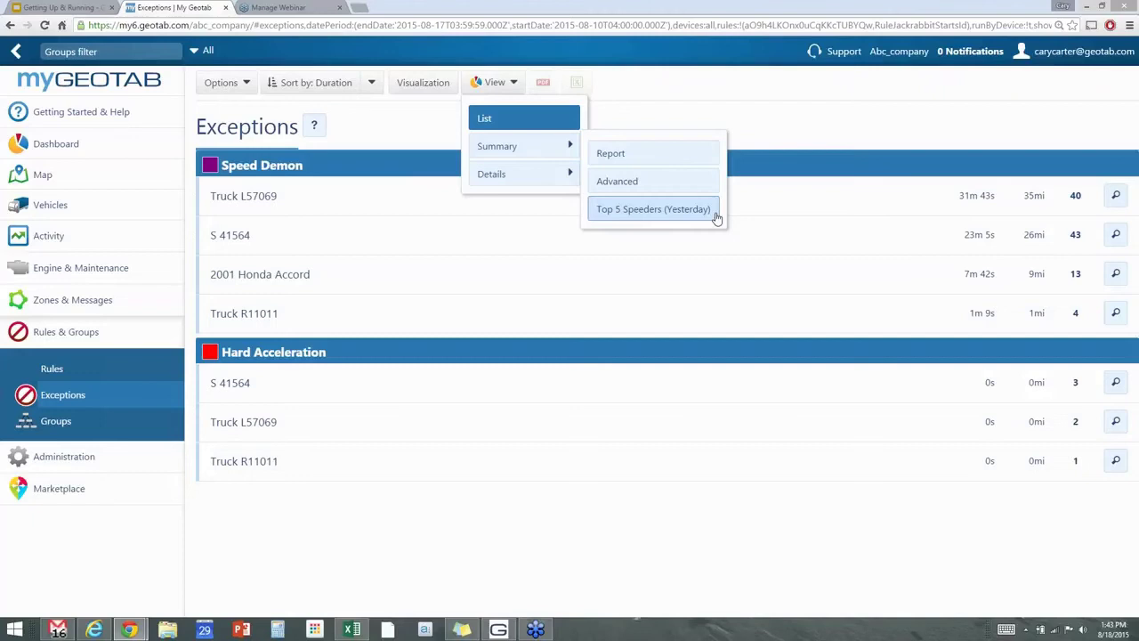
pyautogui.click(605, 156)
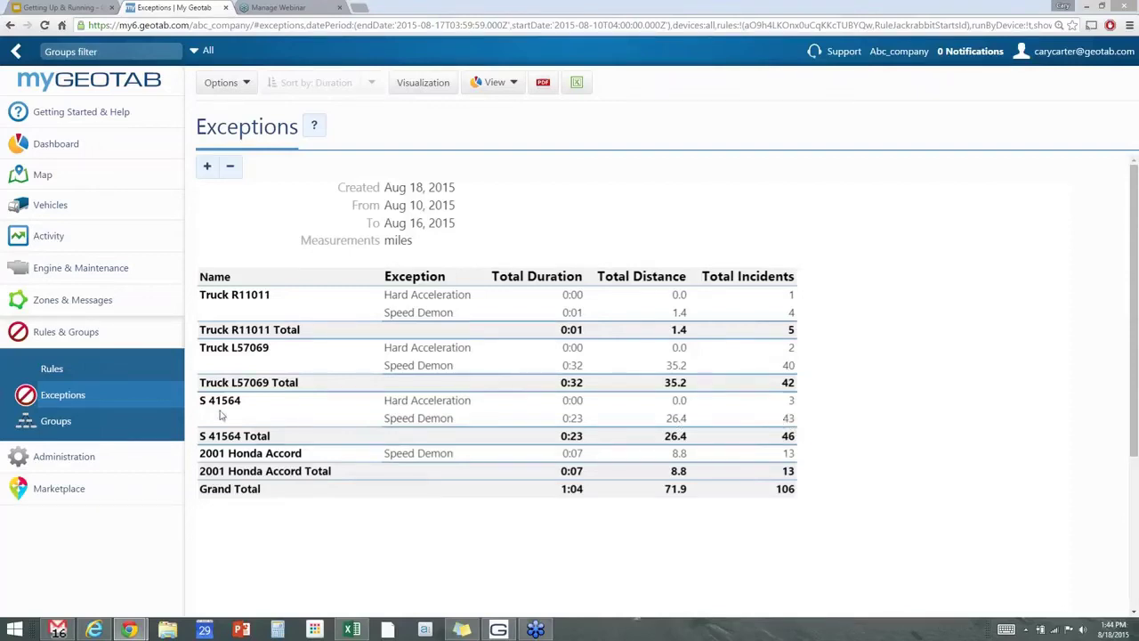
# - Limit the Exceptions report's vehicle selection to S 41564 only
pyautogui.click(246, 84)
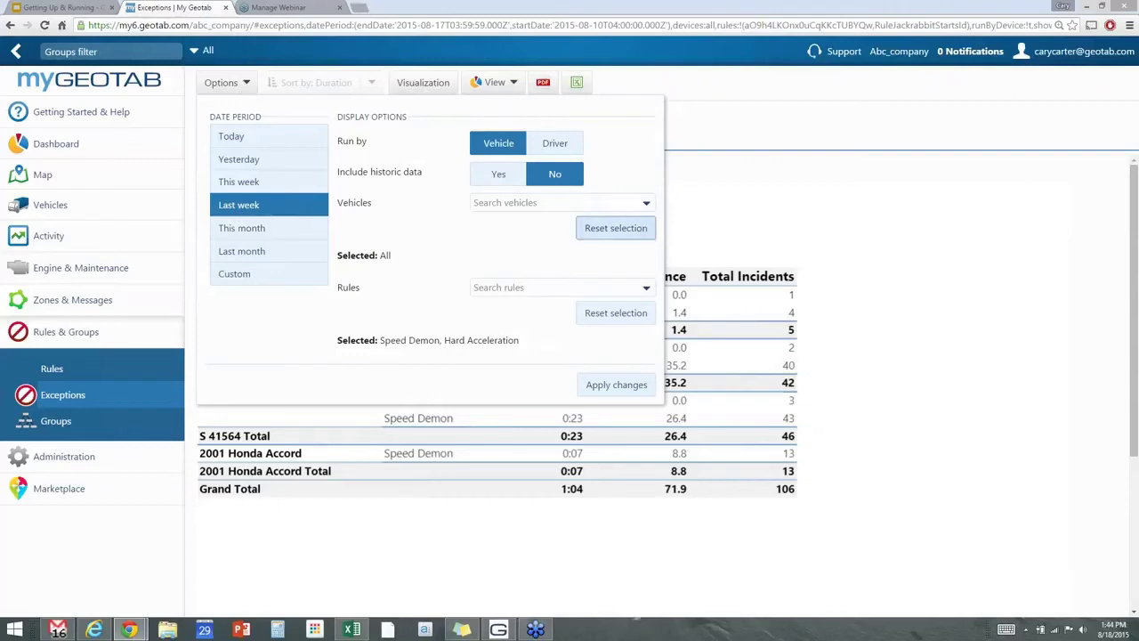
pyautogui.click(647, 204)
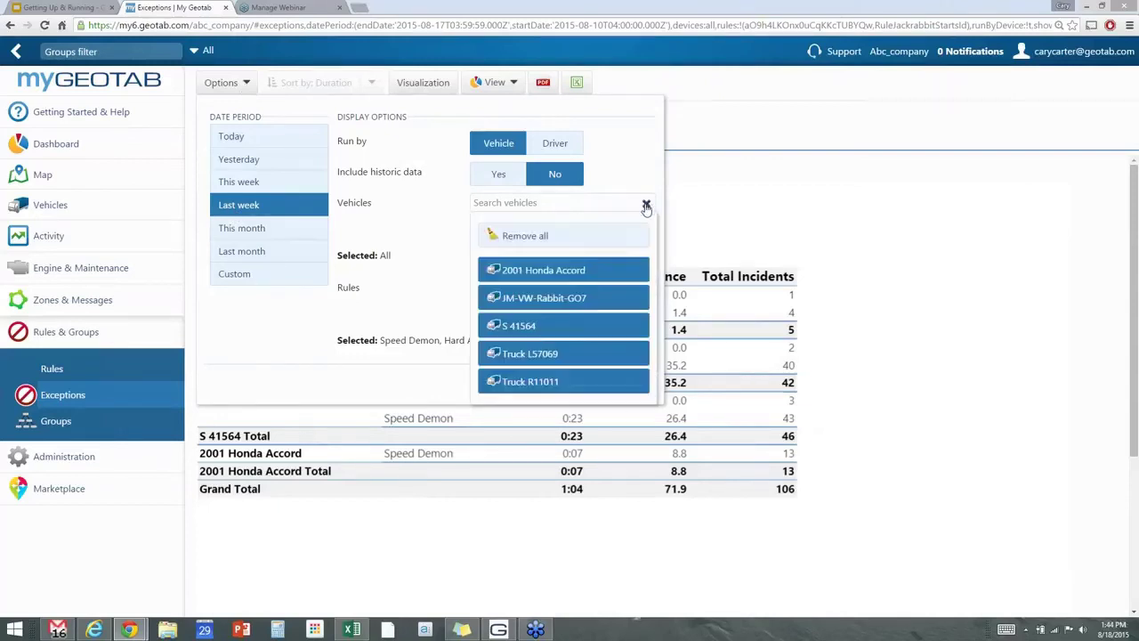
pyautogui.click(626, 237)
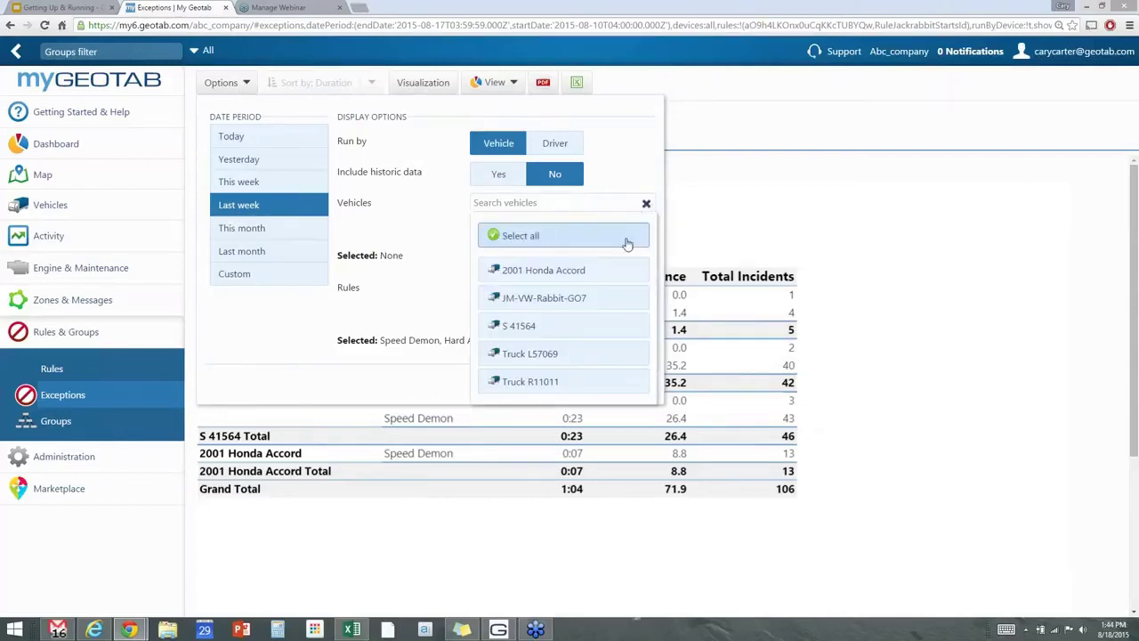
pyautogui.click(511, 325)
pyautogui.press('Escape')
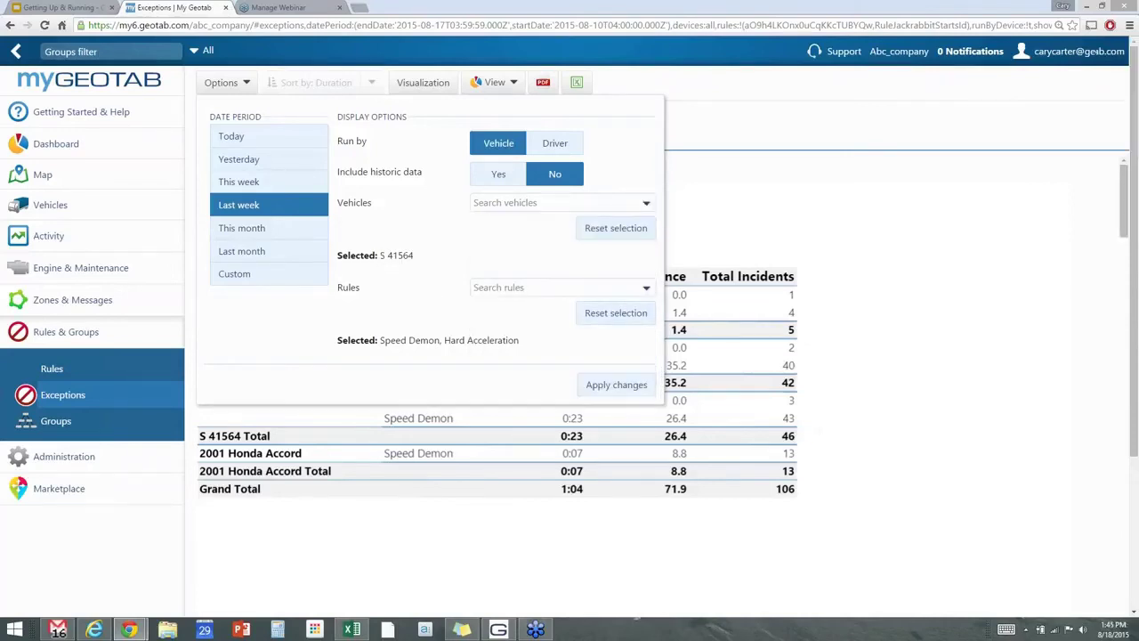
# - Remove Hard Acceleration from the Exceptions report's selected rules, keeping Speed Demon, and apply the changes
pyautogui.click(647, 287)
pyautogui.scroll(-3, 583, 382)
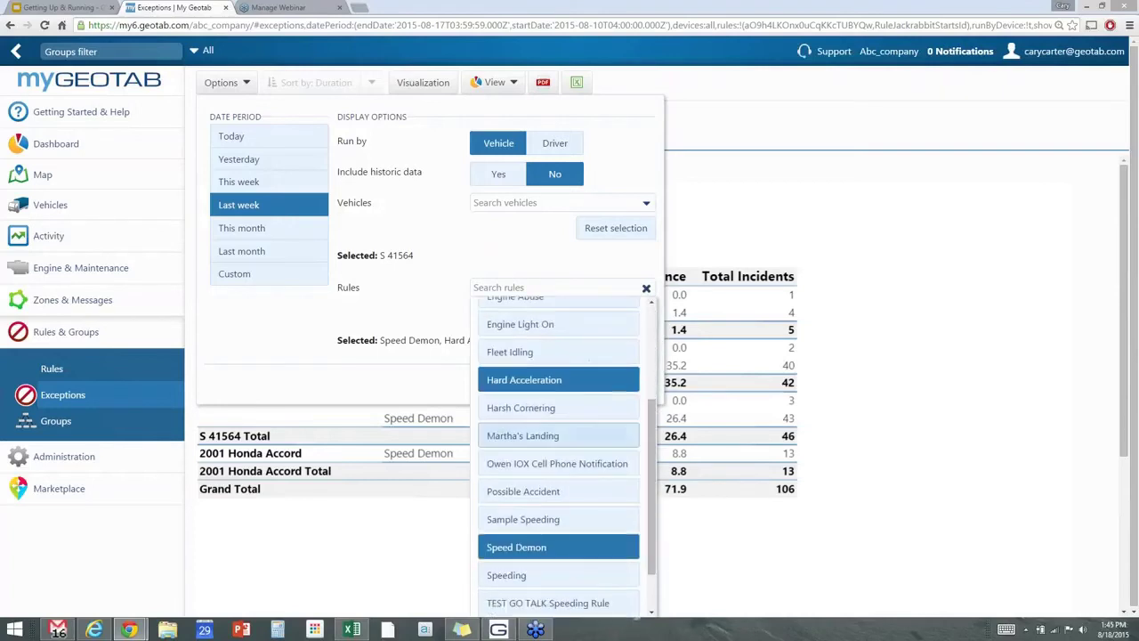
pyautogui.click(585, 383)
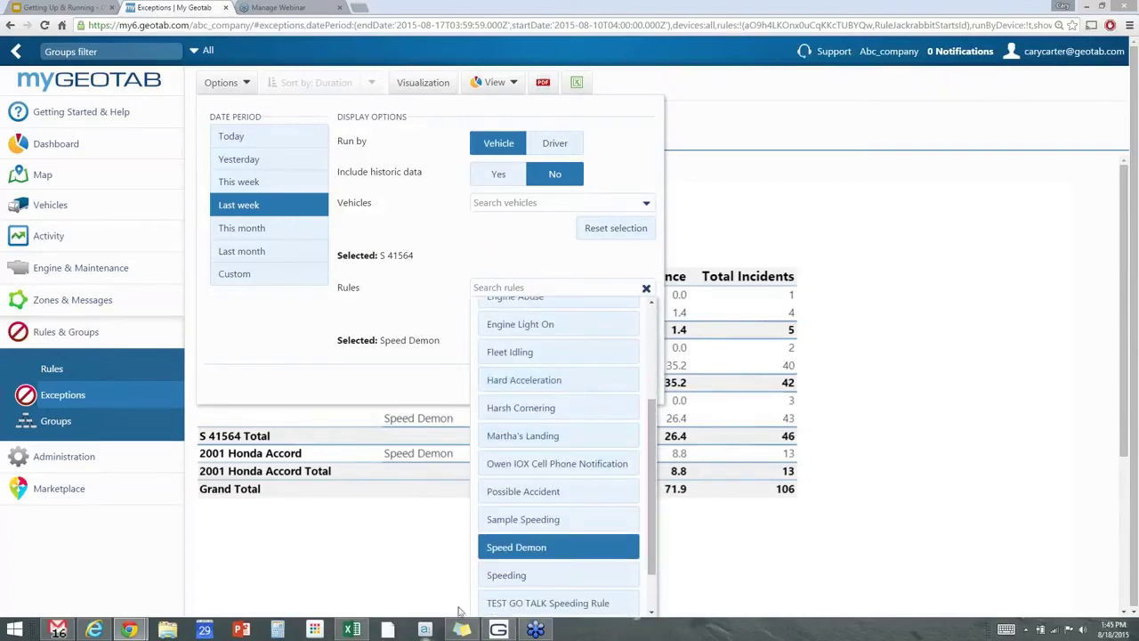
pyautogui.click(418, 365)
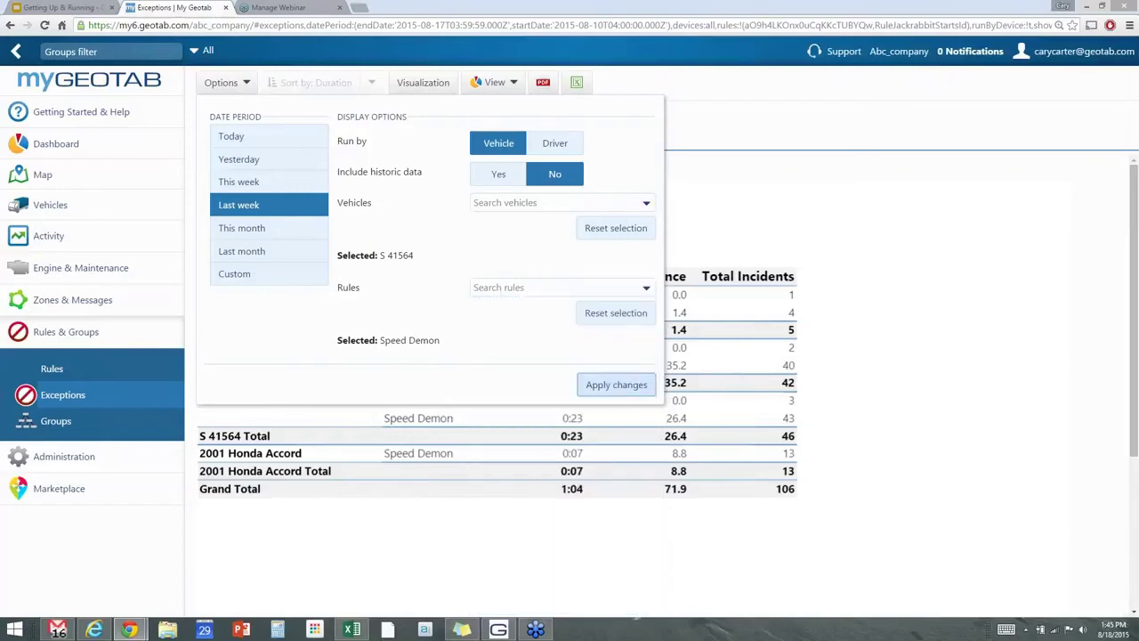
pyautogui.click(616, 384)
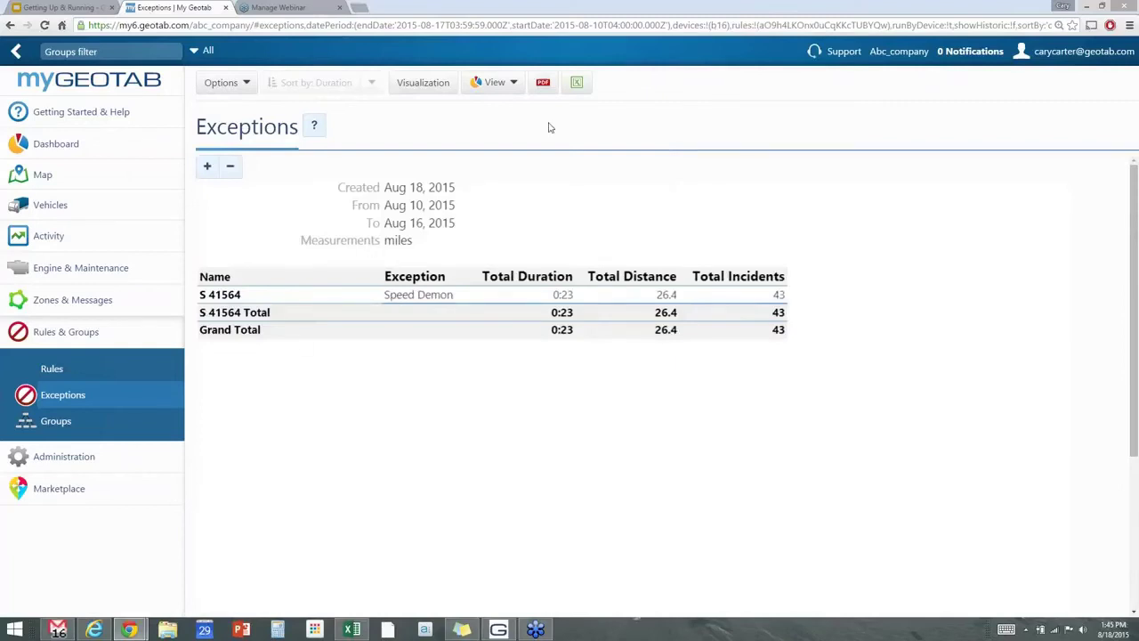
# - Switch the Exceptions results to the Details Report view
pyautogui.click(507, 82)
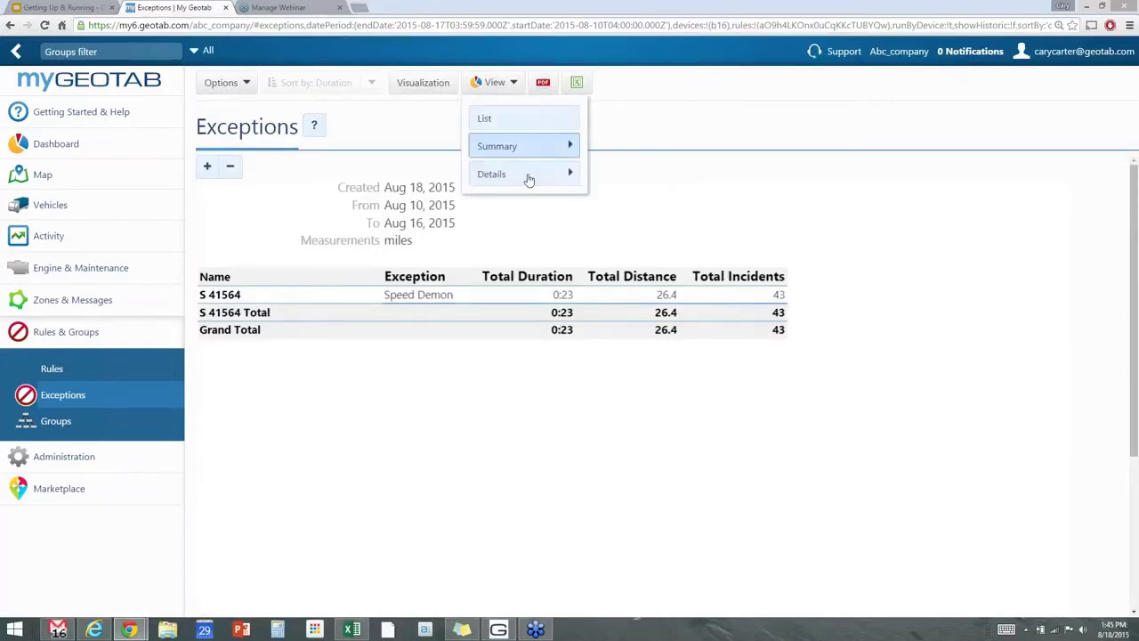
pyautogui.moveTo(529, 180)
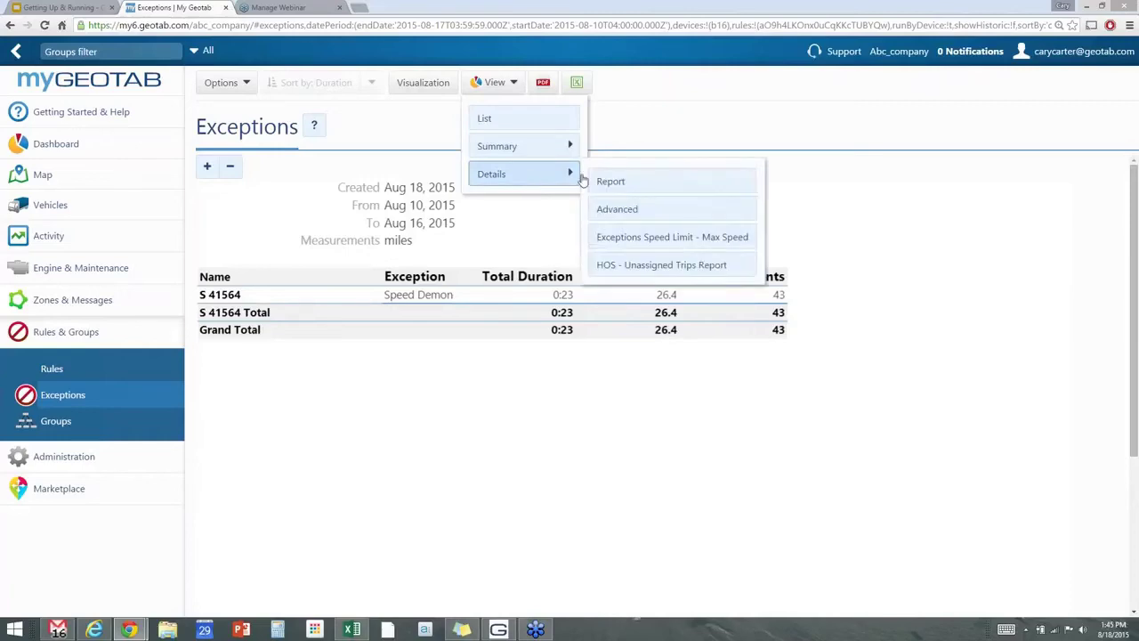
pyautogui.click(628, 184)
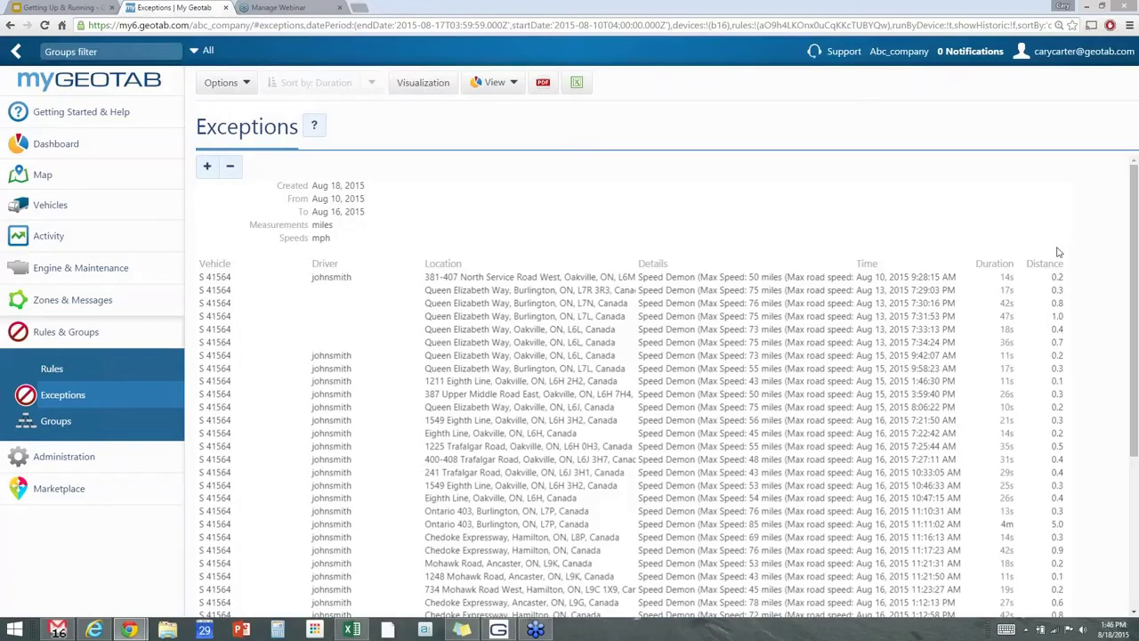
# - Export the exceptions details to the Desktop as Exceptions Details Report 18082015_134618.xlsm and enable editing of the workbook in Excel
pyautogui.click(577, 82)
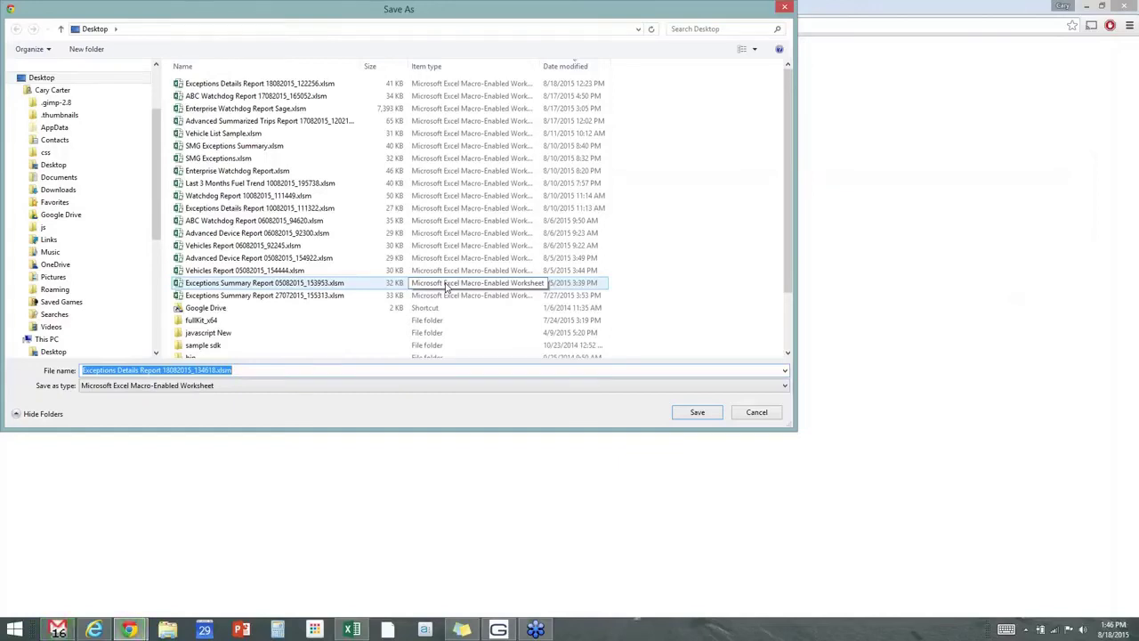
pyautogui.click(692, 412)
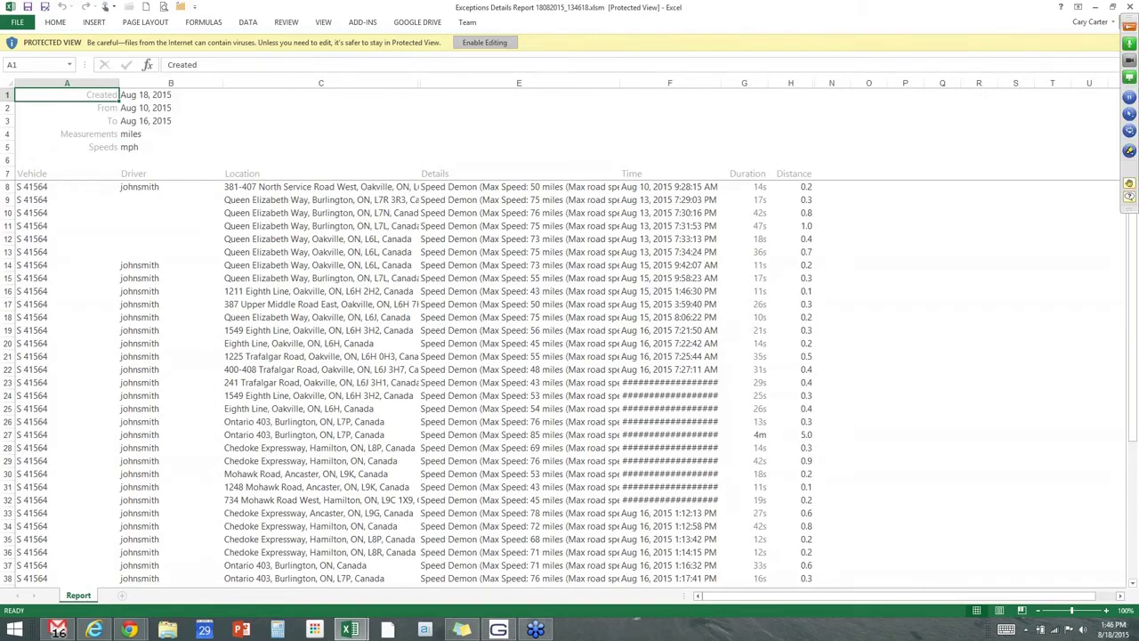
pyautogui.click(485, 41)
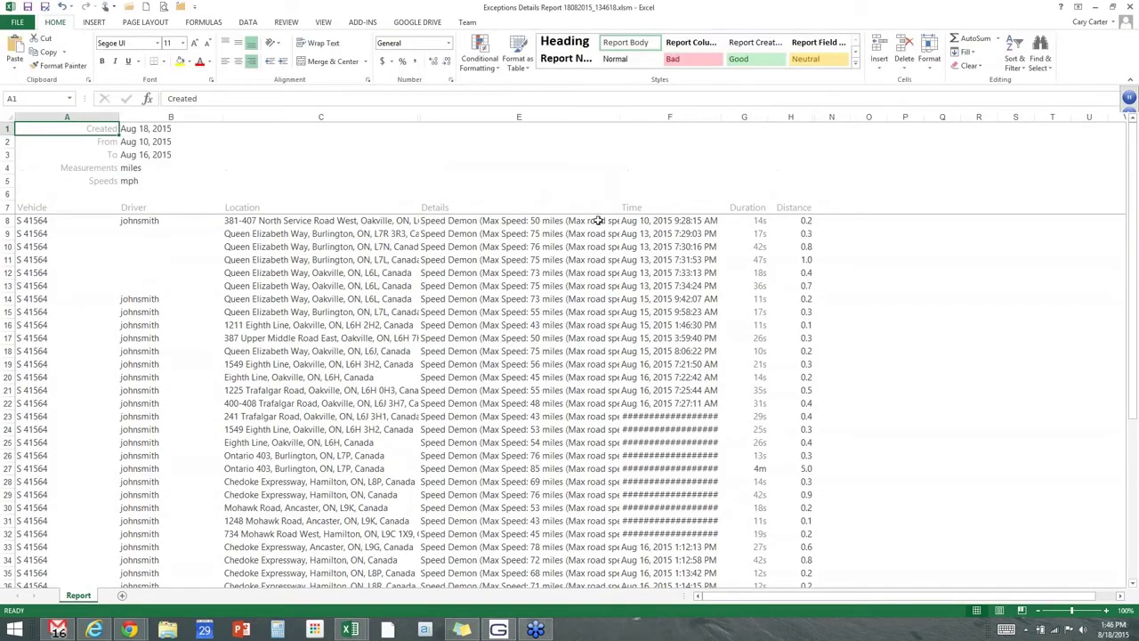
# - Widen the Details column of the Report sheet to read the full Speed Demon entries
pyautogui.click(579, 221)
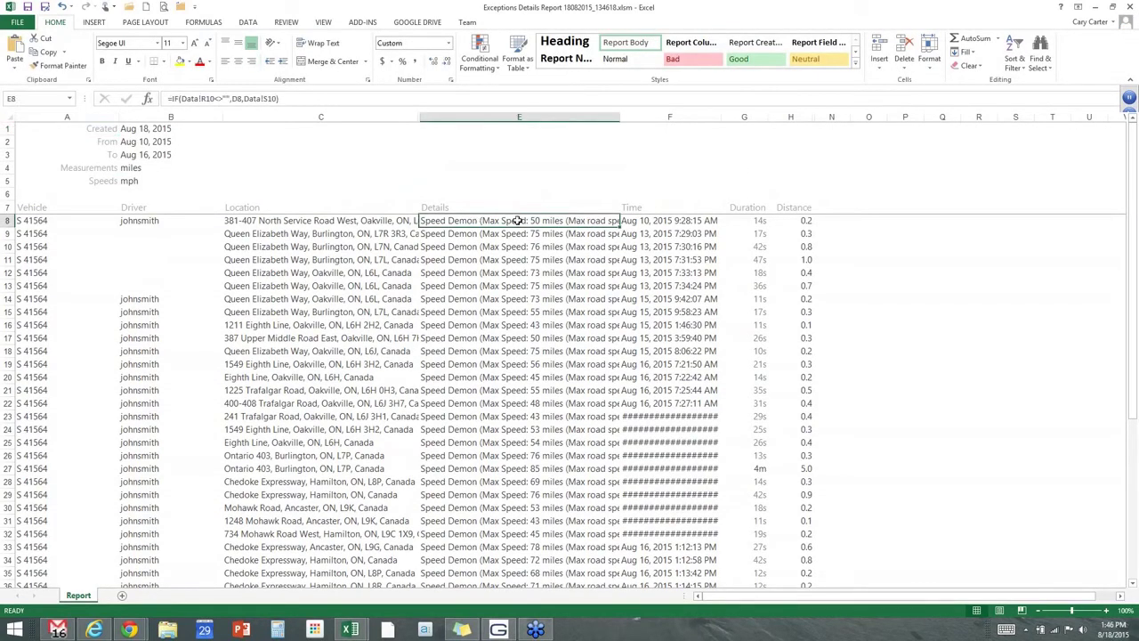
pyautogui.moveTo(620, 117); pyautogui.dragTo(787, 125)
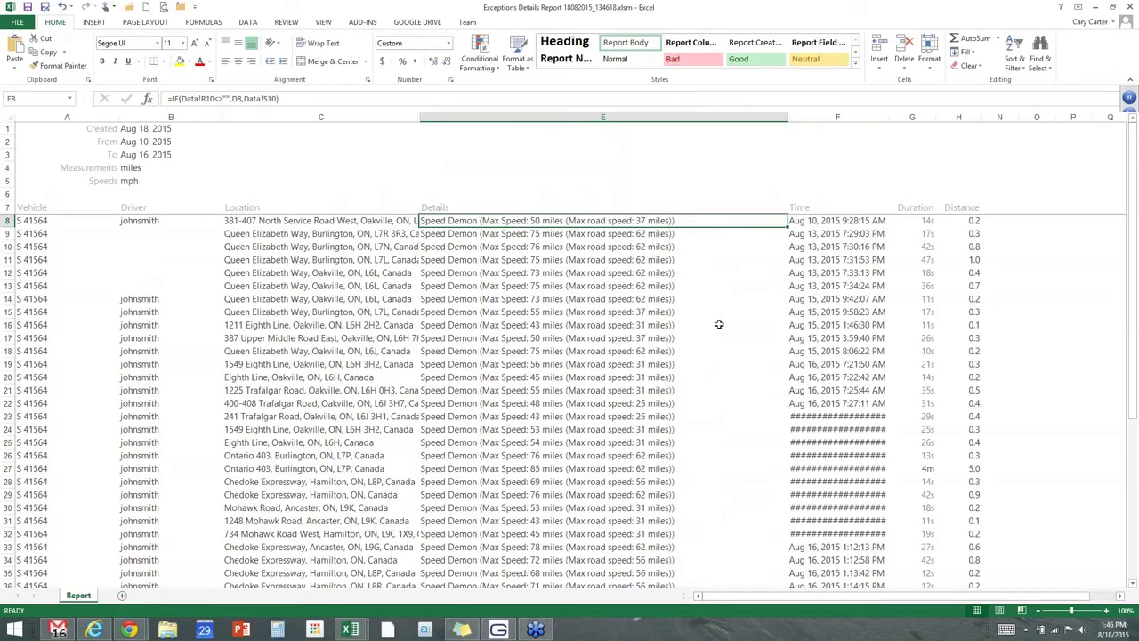
pyautogui.click(641, 234)
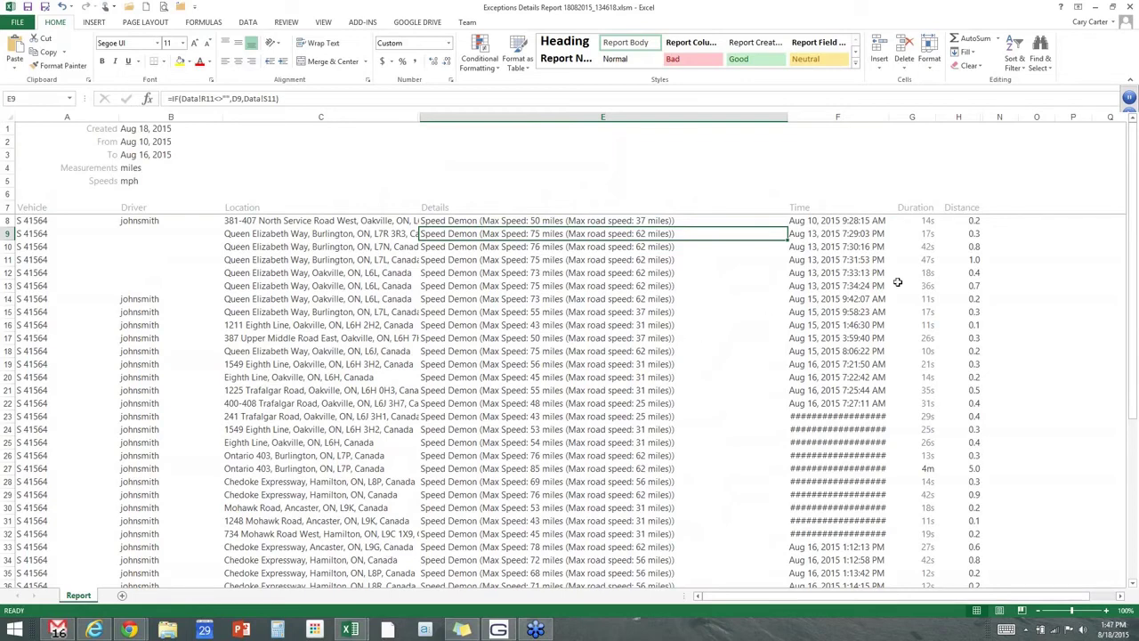
# - Examine the Distance column values through the last exception row of the Report sheet
pyautogui.moveTo(975, 221); pyautogui.dragTo(974, 582)
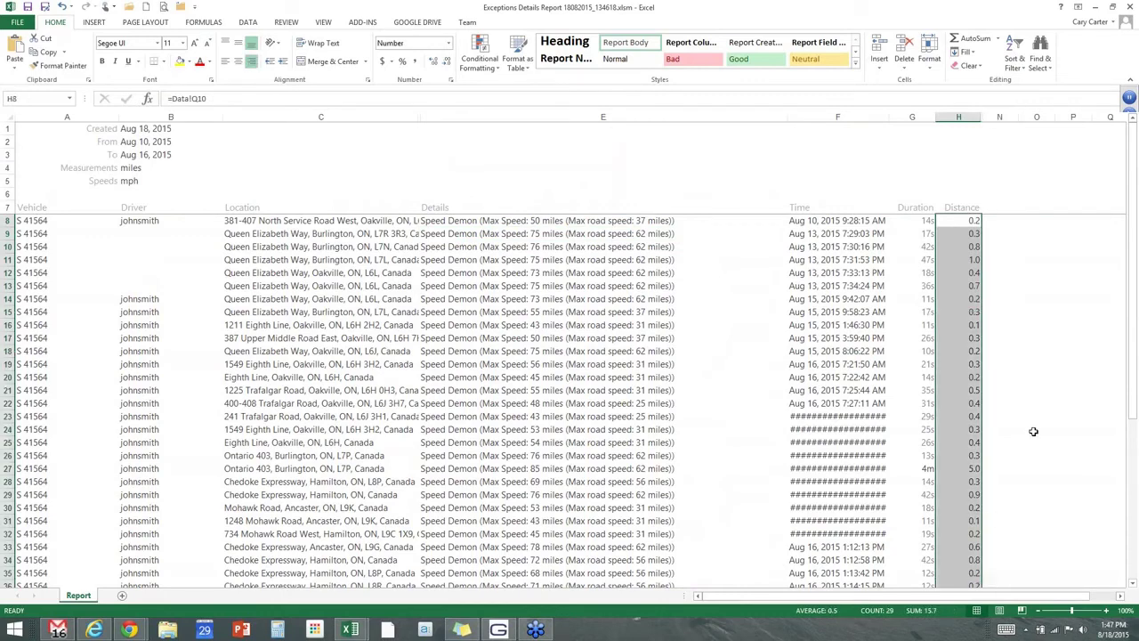
pyautogui.click(969, 258)
pyautogui.moveTo(973, 273); pyautogui.dragTo(973, 560)
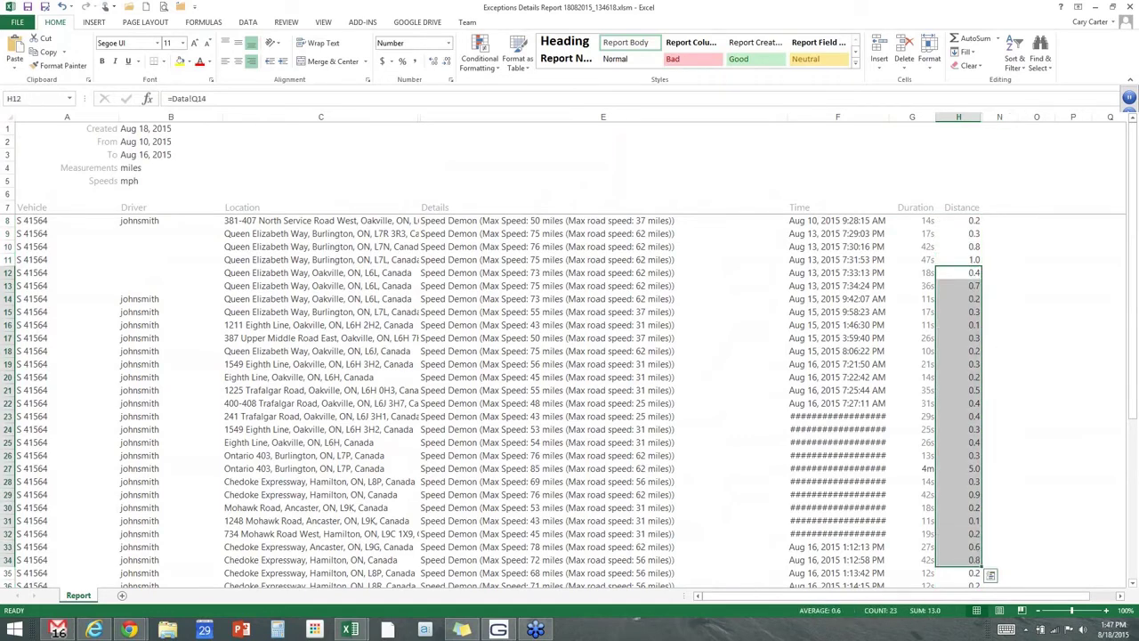
pyautogui.scroll(-6, 967, 533)
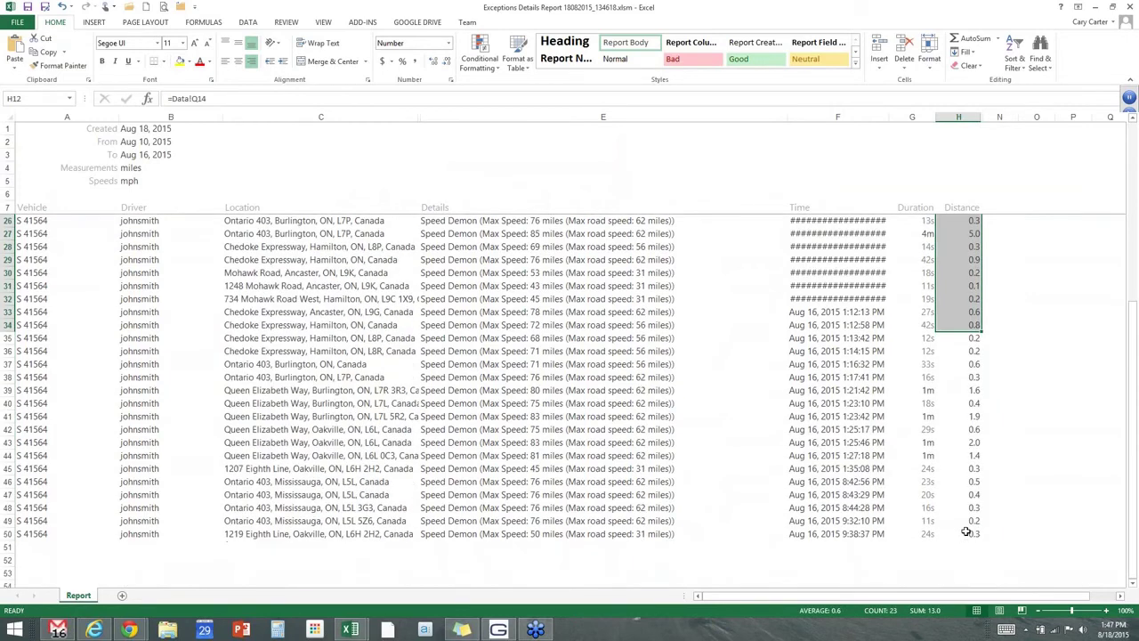
pyautogui.press('Up')
pyautogui.press('Up')
pyautogui.press('Up')
pyautogui.press('Up')
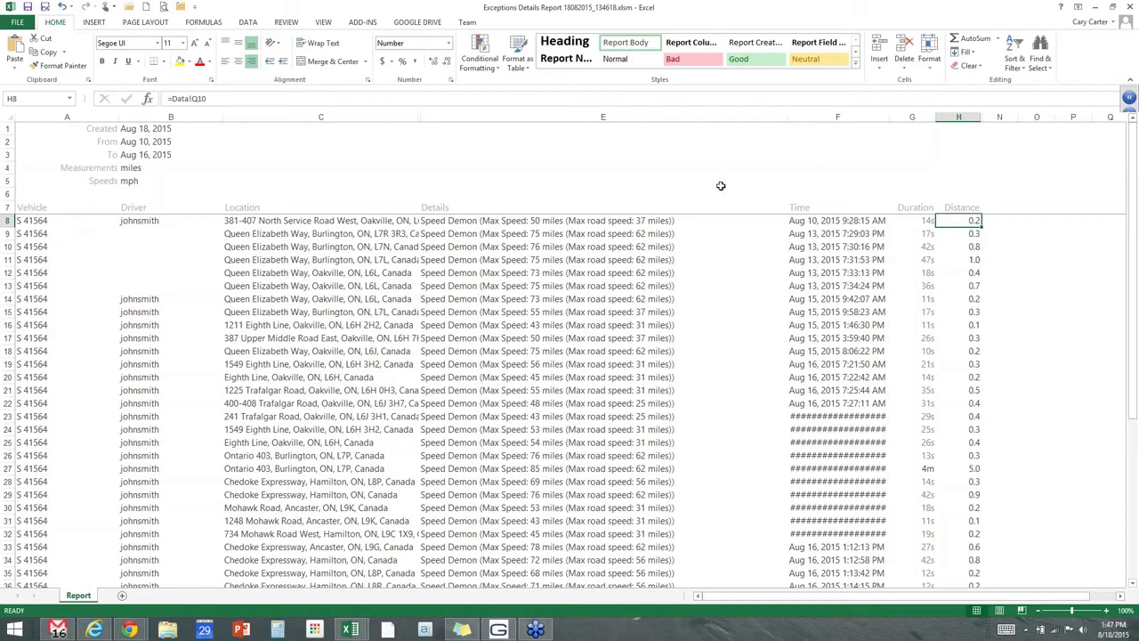
# - Close the exceptions details workbook and the ABC Watchdog Report workbook without saving changes
pyautogui.click(1130, 7)
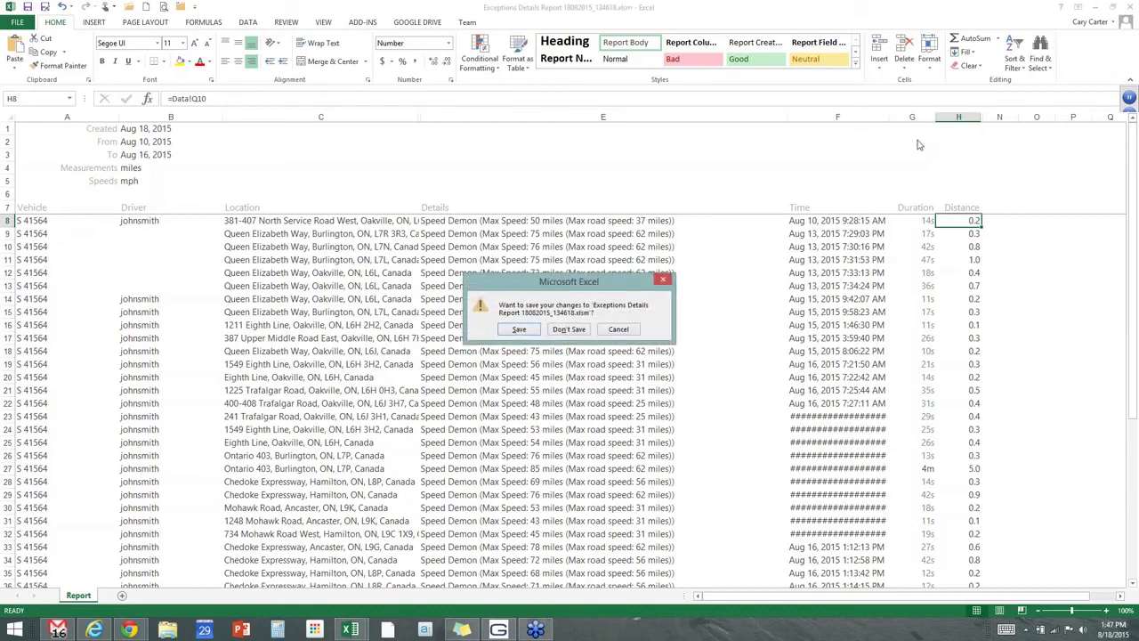
pyautogui.click(569, 329)
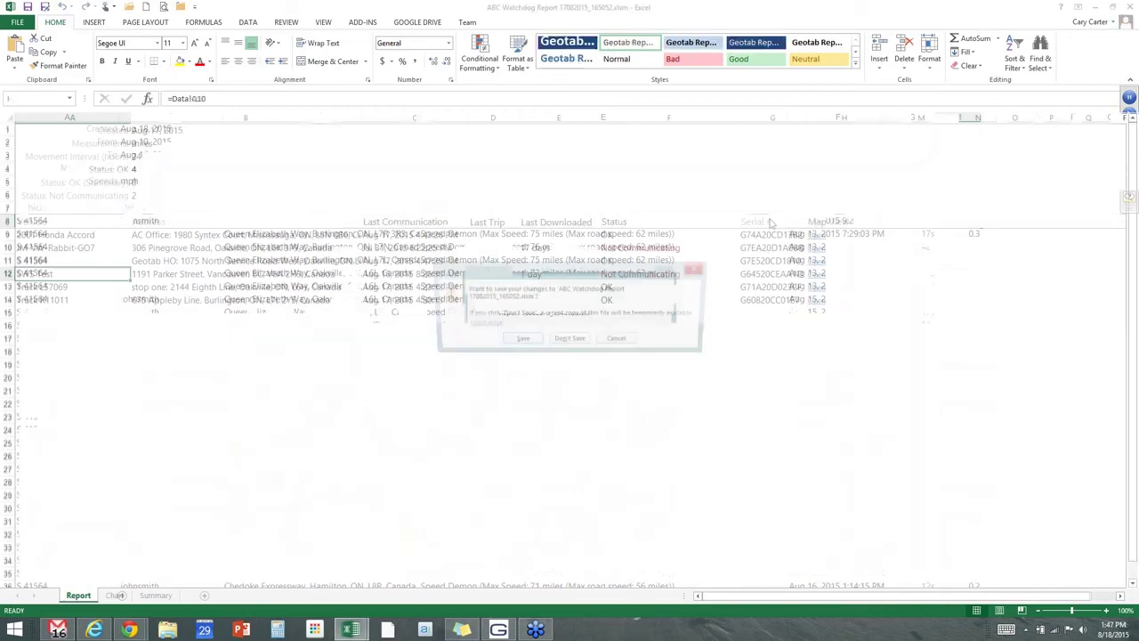
pyautogui.click(567, 338)
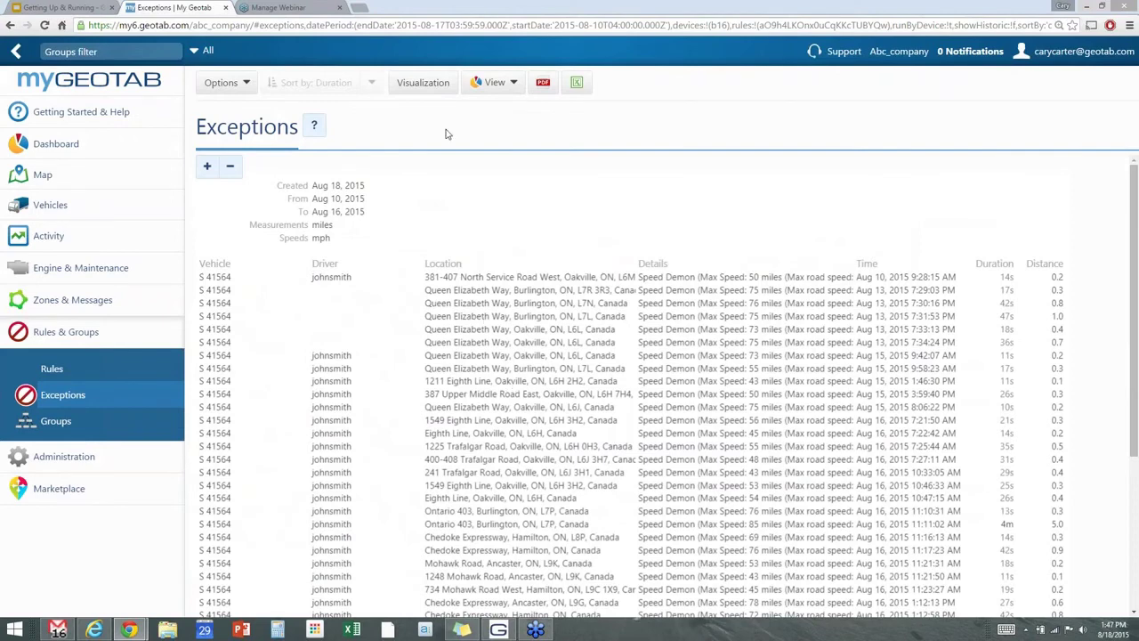
pyautogui.click(247, 84)
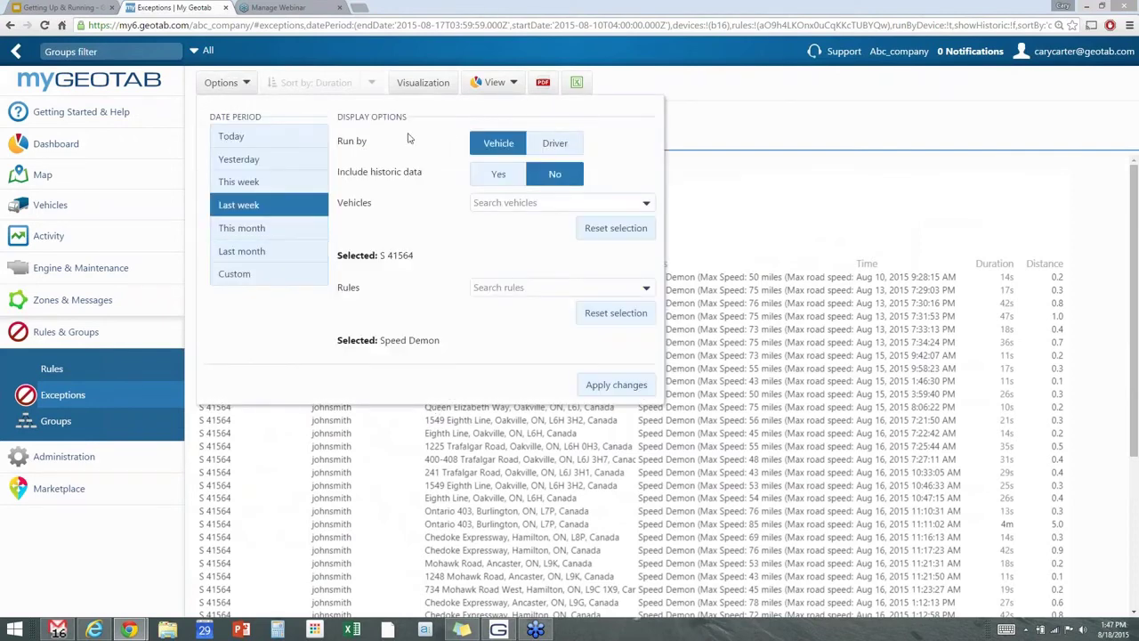
pyautogui.click(513, 85)
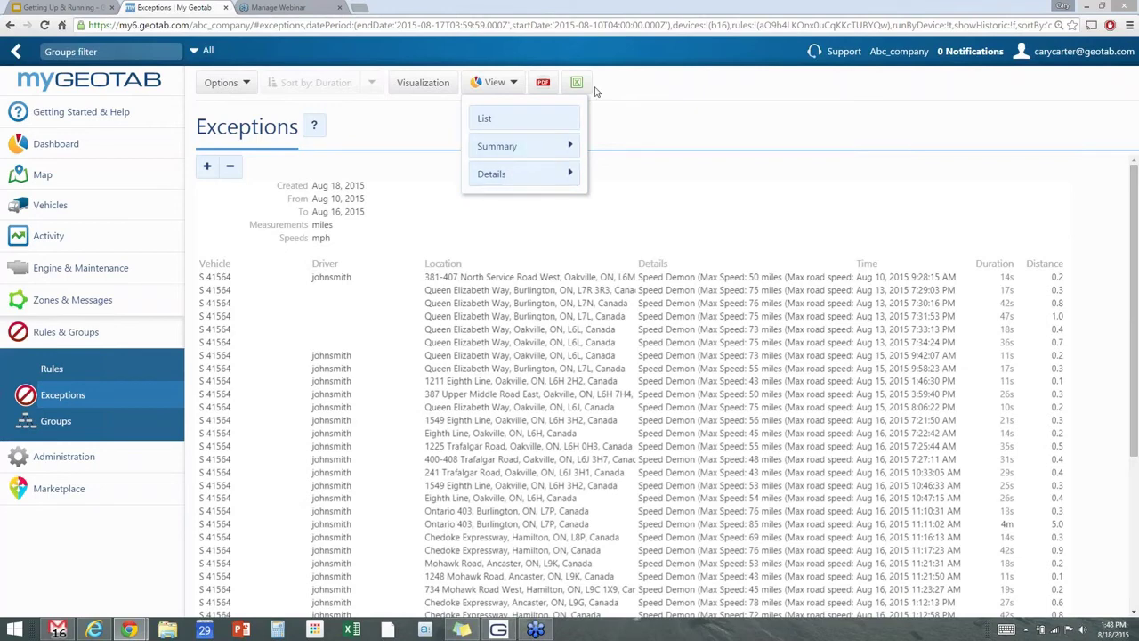
pyautogui.click(753, 222)
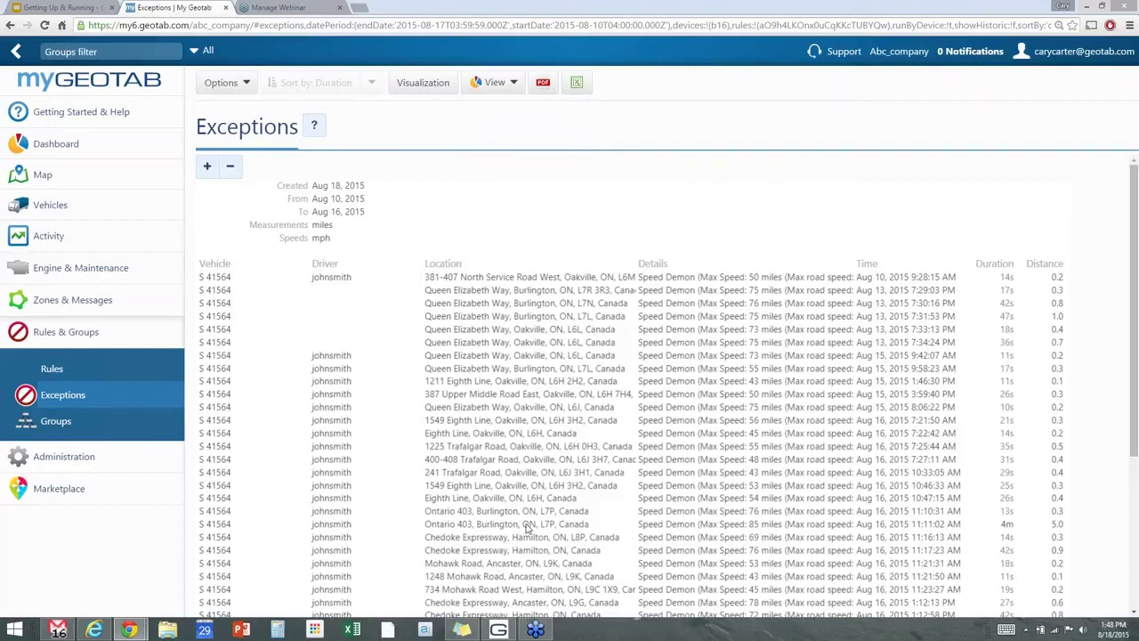
# - Open the Risk Management report, remove Hard Acceleration from its exception rules, keeping Speed Demon, and apply the changes
pyautogui.click(52, 237)
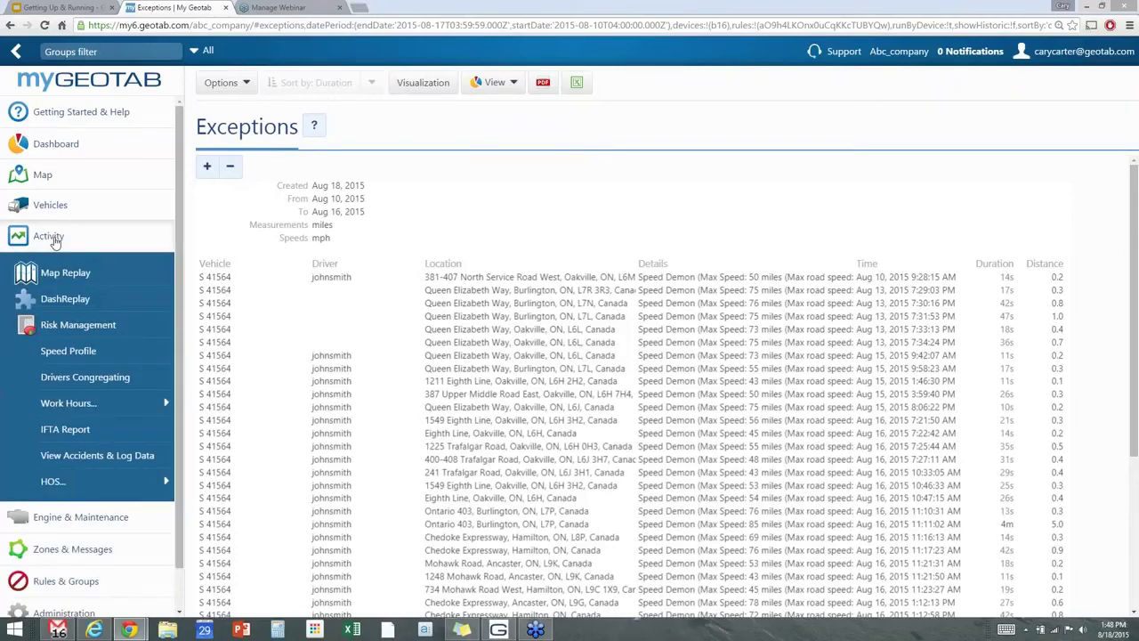
pyautogui.click(76, 327)
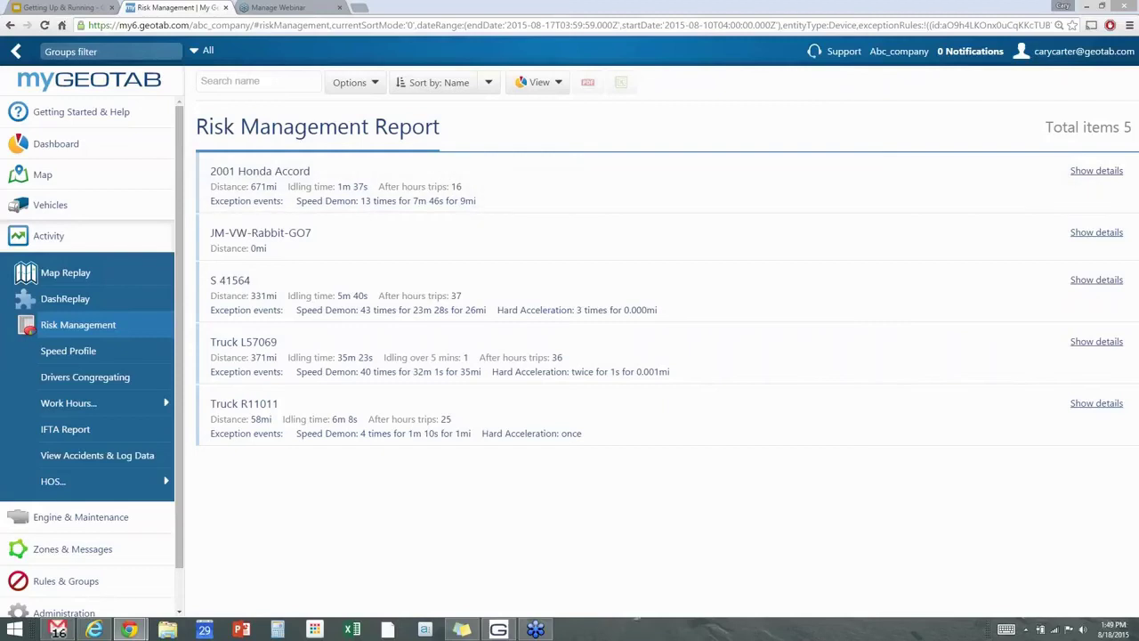
pyautogui.click(376, 82)
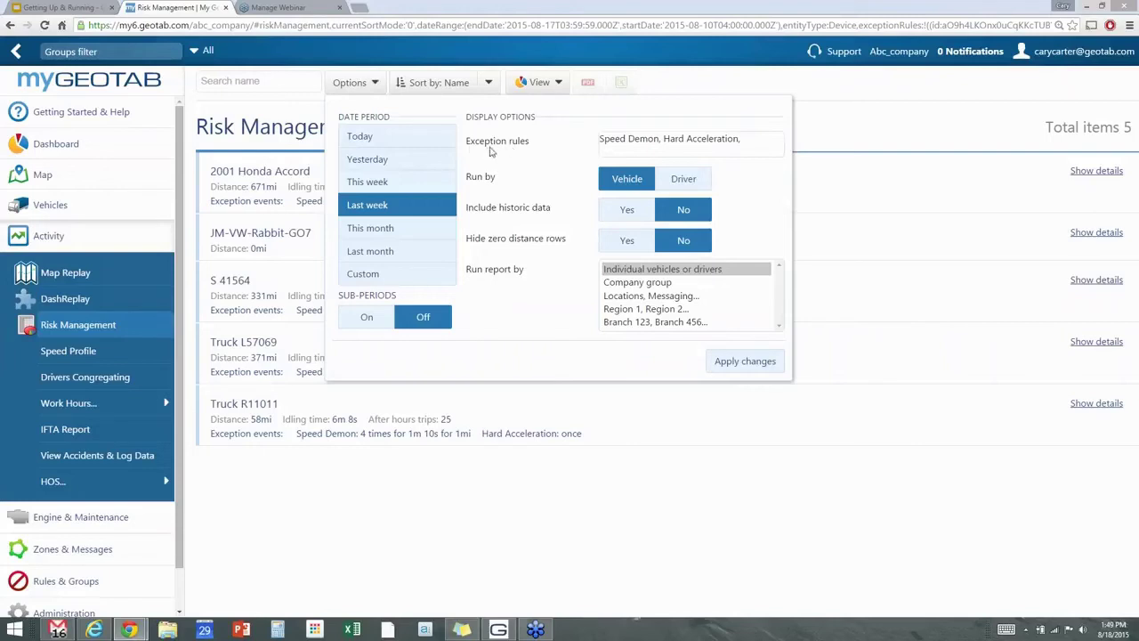
pyautogui.click(763, 142)
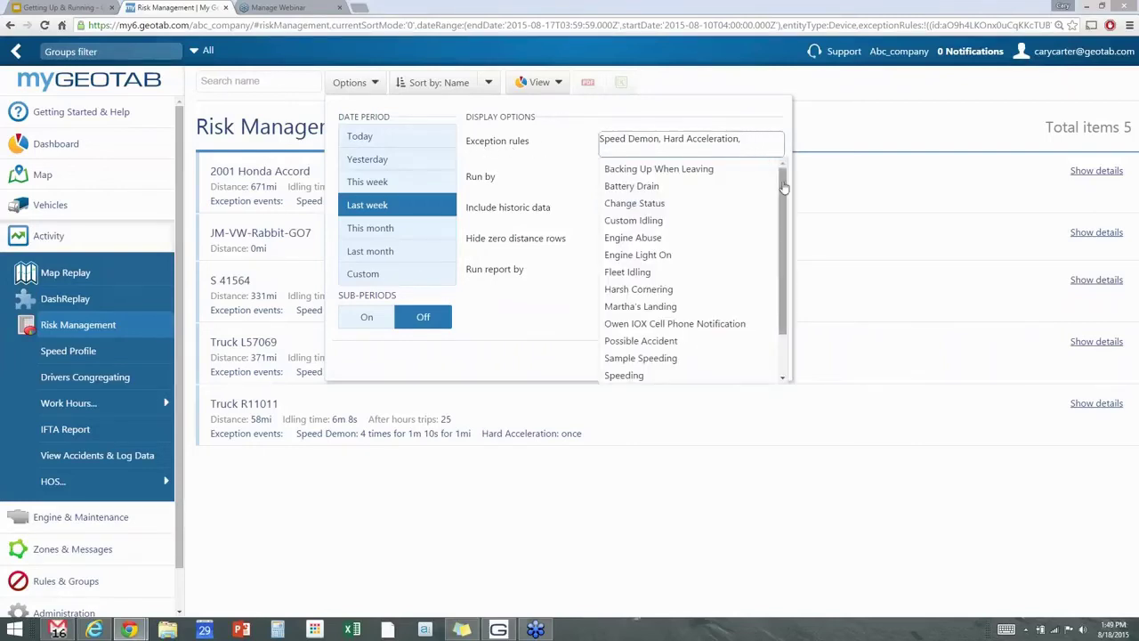
pyautogui.moveTo(783, 187)
pyautogui.mouseDown()
pyautogui.moveTo(788, 231)
pyautogui.moveTo(785, 181)
pyautogui.mouseUp()
pyautogui.click(663, 139)
pyautogui.moveTo(663, 139); pyautogui.dragTo(771, 133)
pyautogui.press('BackSpace')
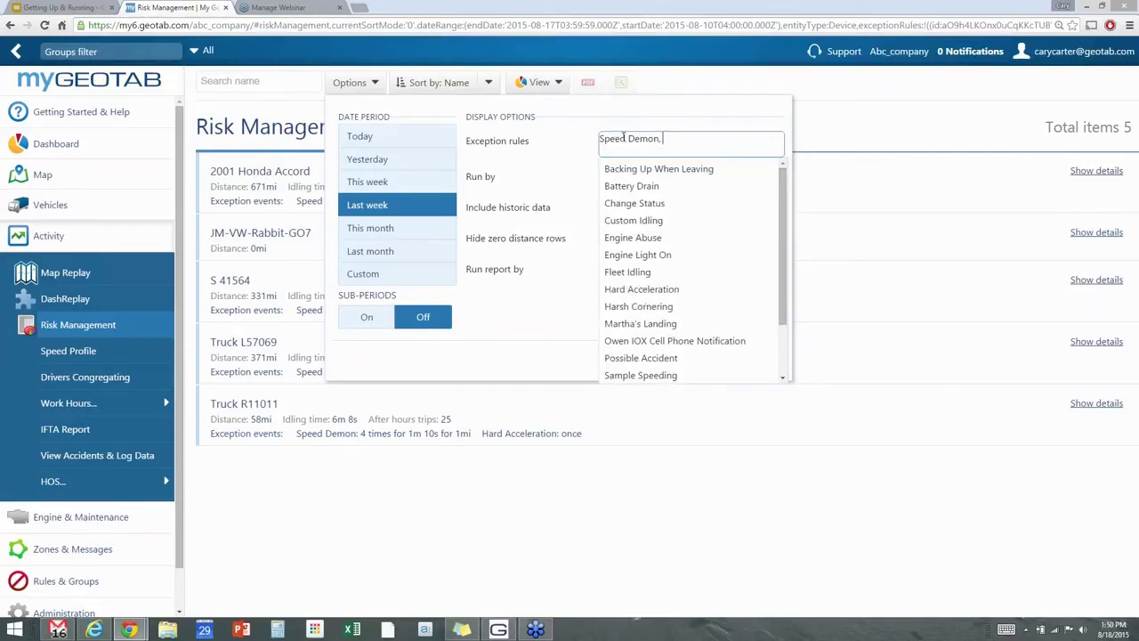
pyautogui.click(570, 309)
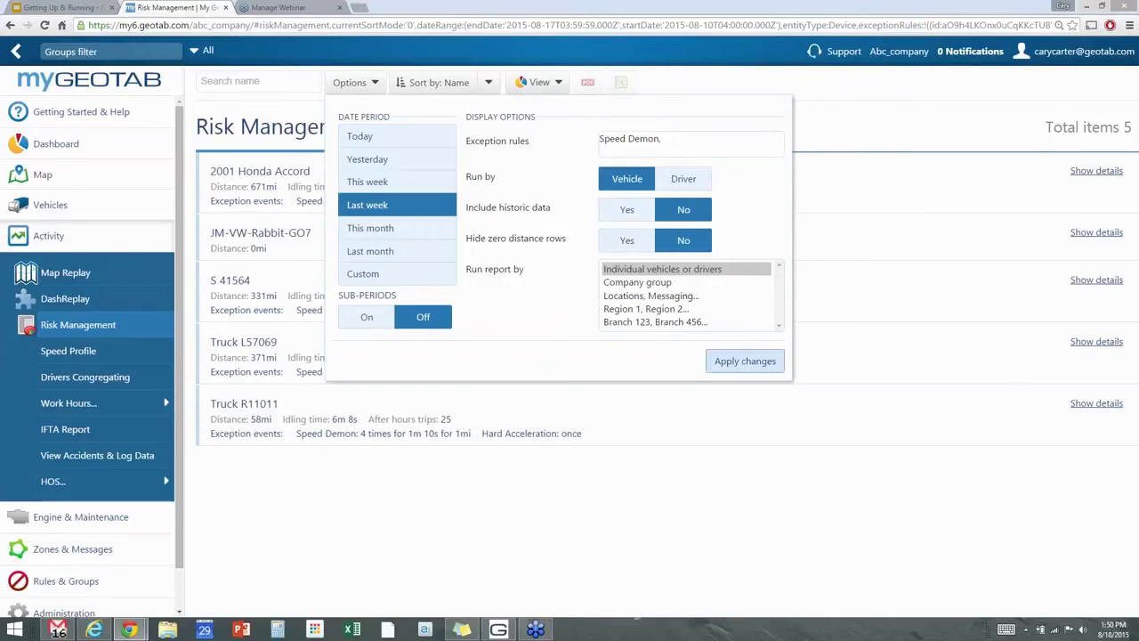
pyautogui.click(740, 364)
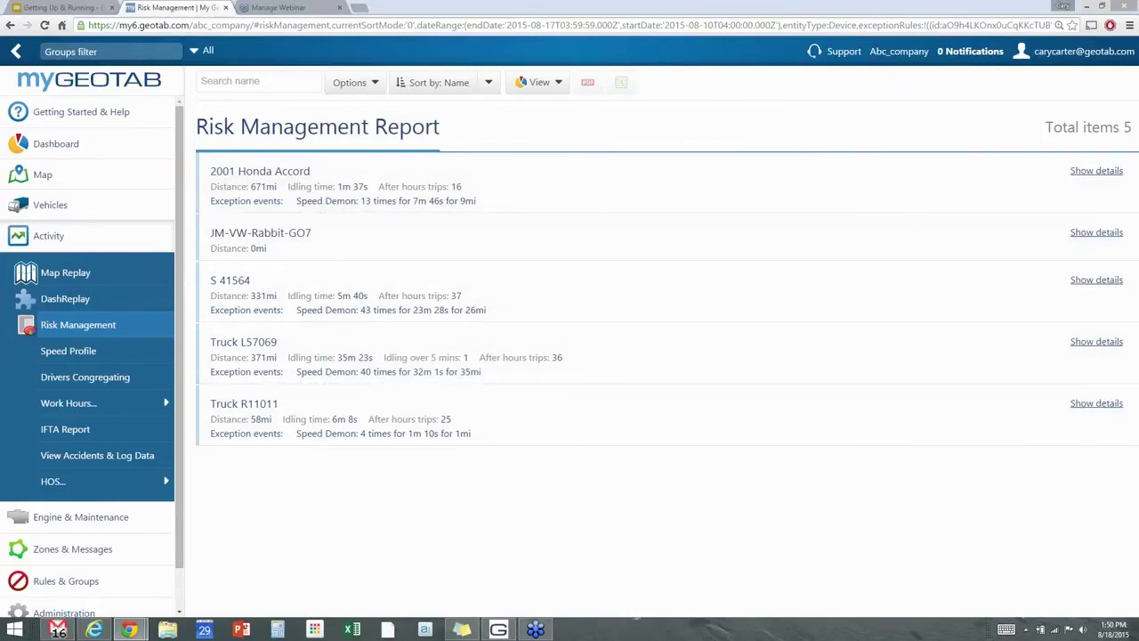
pyautogui.click(375, 83)
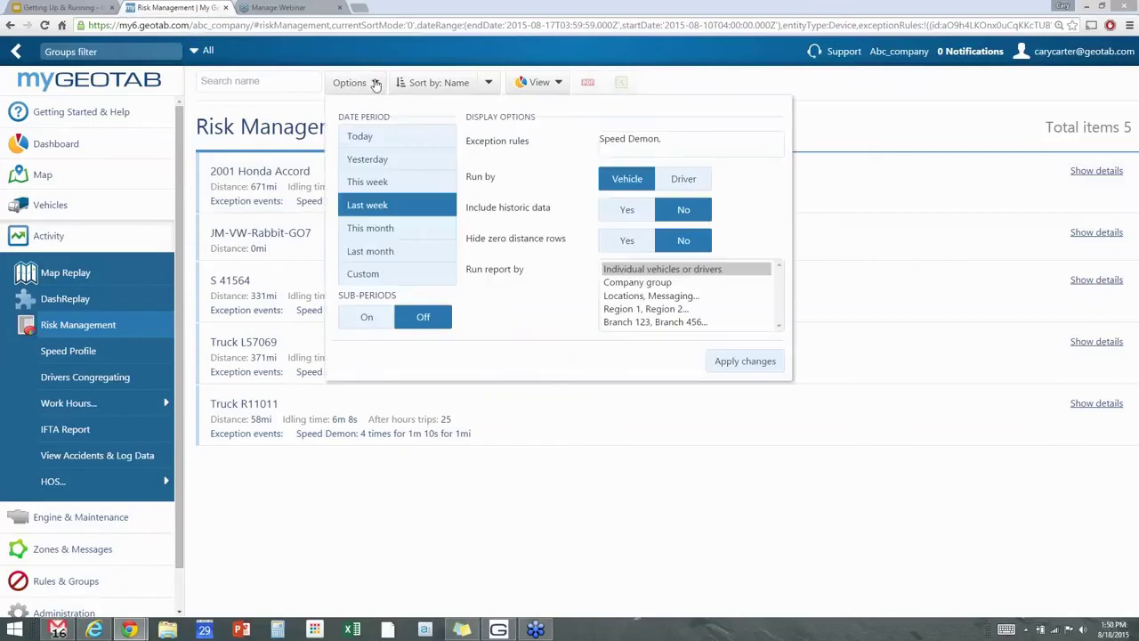
pyautogui.click(375, 82)
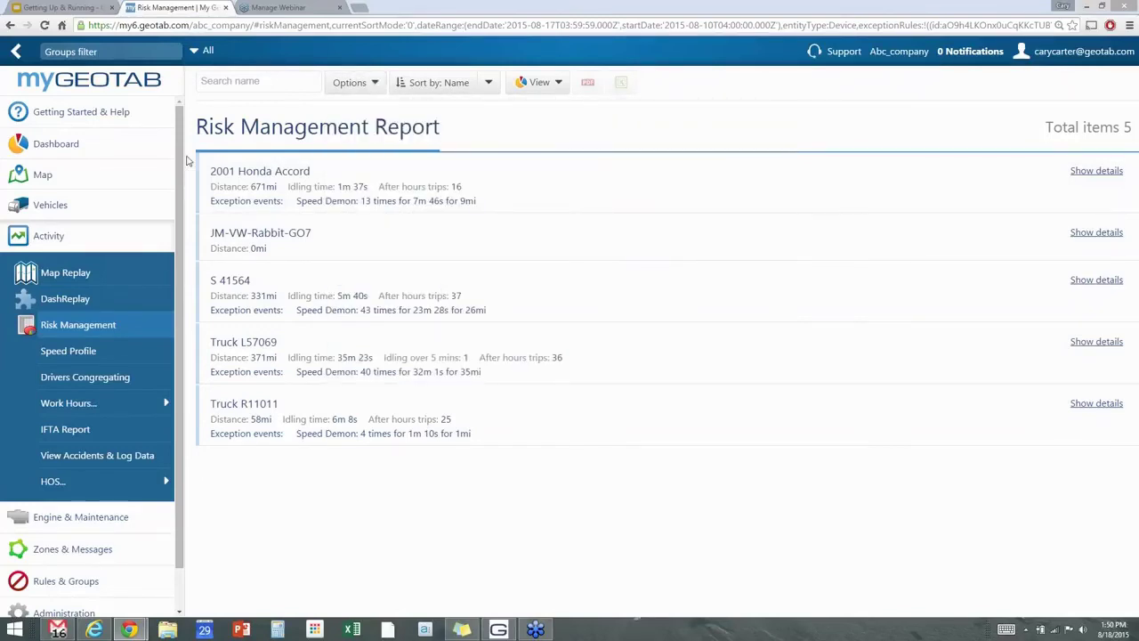
# - Open the Fuel Usage report and check which vehicles are missing from its limited list, including JM-VW-Rabbit-GO7
pyautogui.click(99, 519)
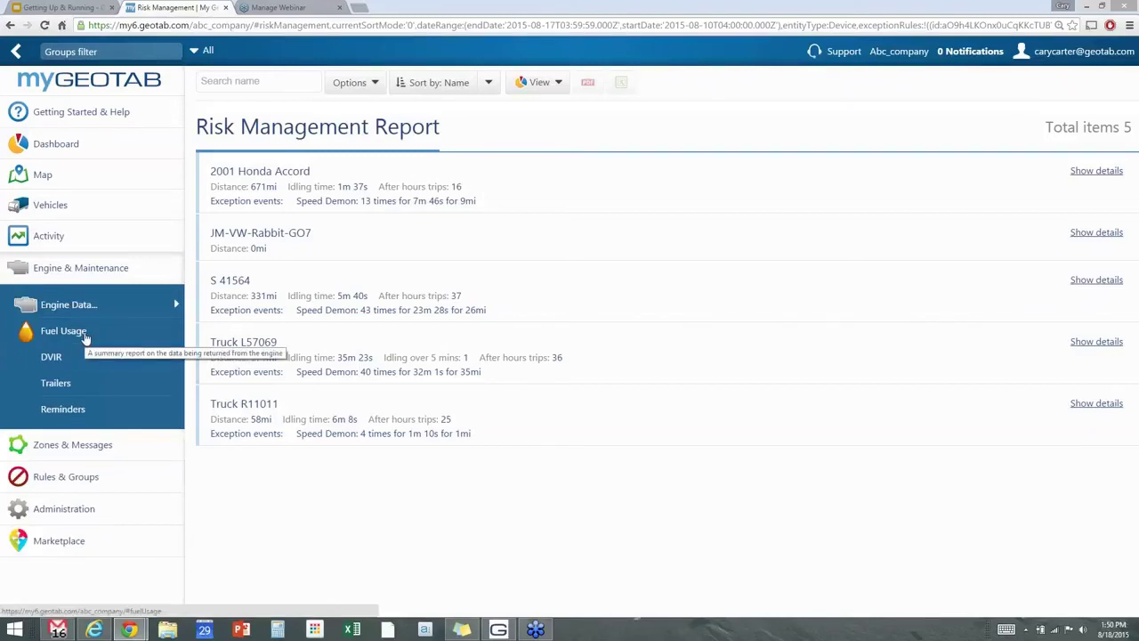
pyautogui.click(78, 338)
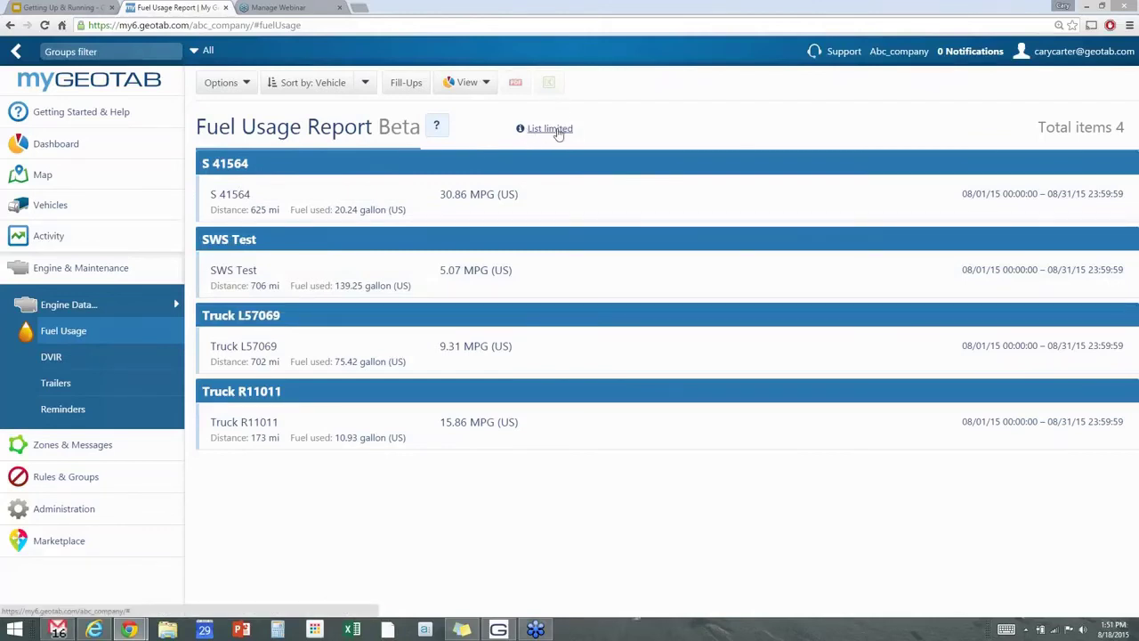
pyautogui.click(557, 131)
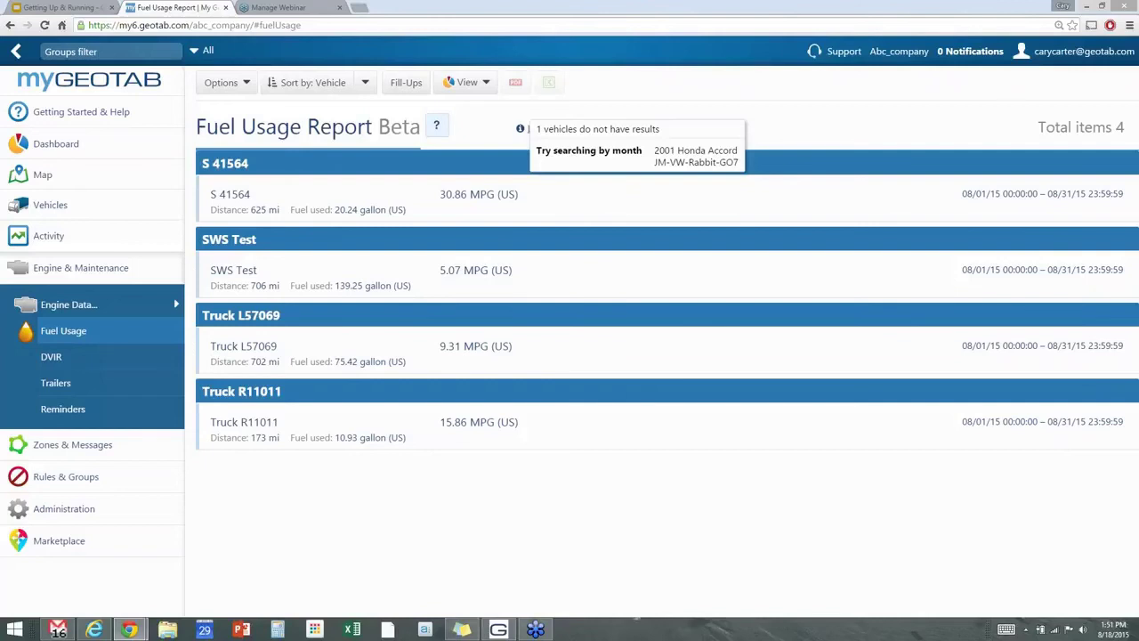
pyautogui.moveTo(655, 162); pyautogui.dragTo(738, 163)
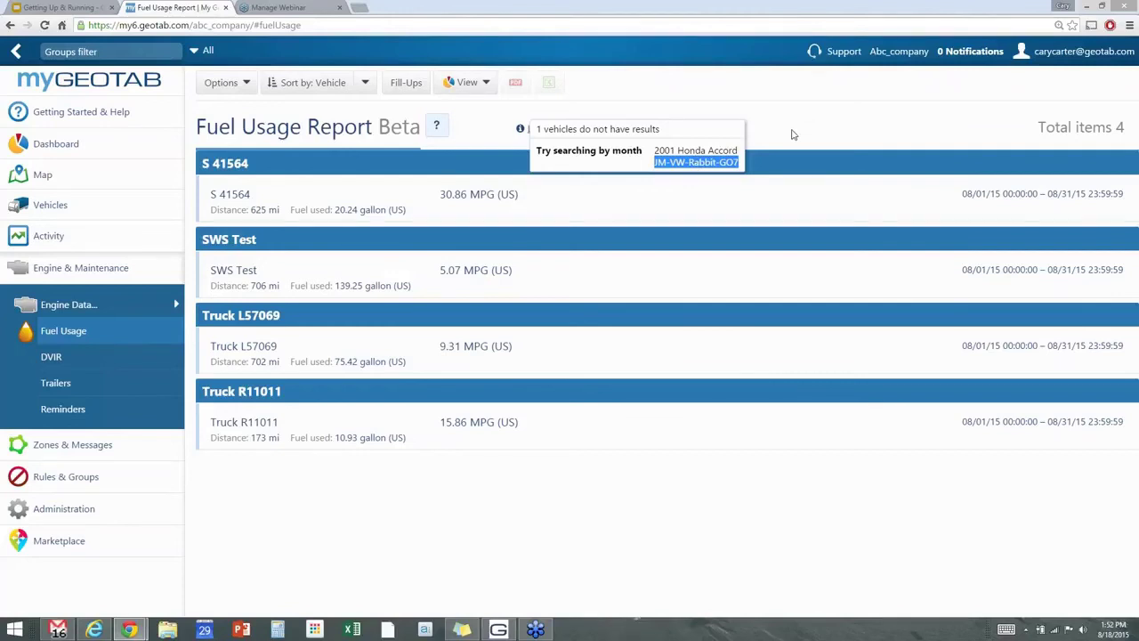
pyautogui.click(792, 135)
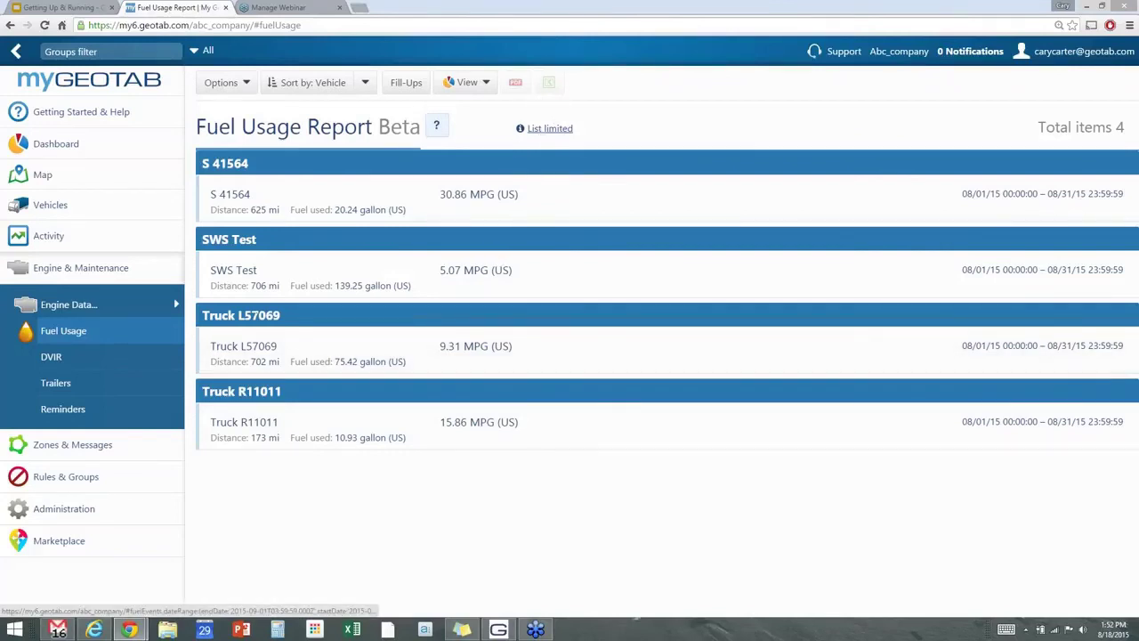
# - Examine the fill-ups of Truck L57069 and their Fill-Ups Graph, and return to the Fuel Usage report
pyautogui.click(276, 351)
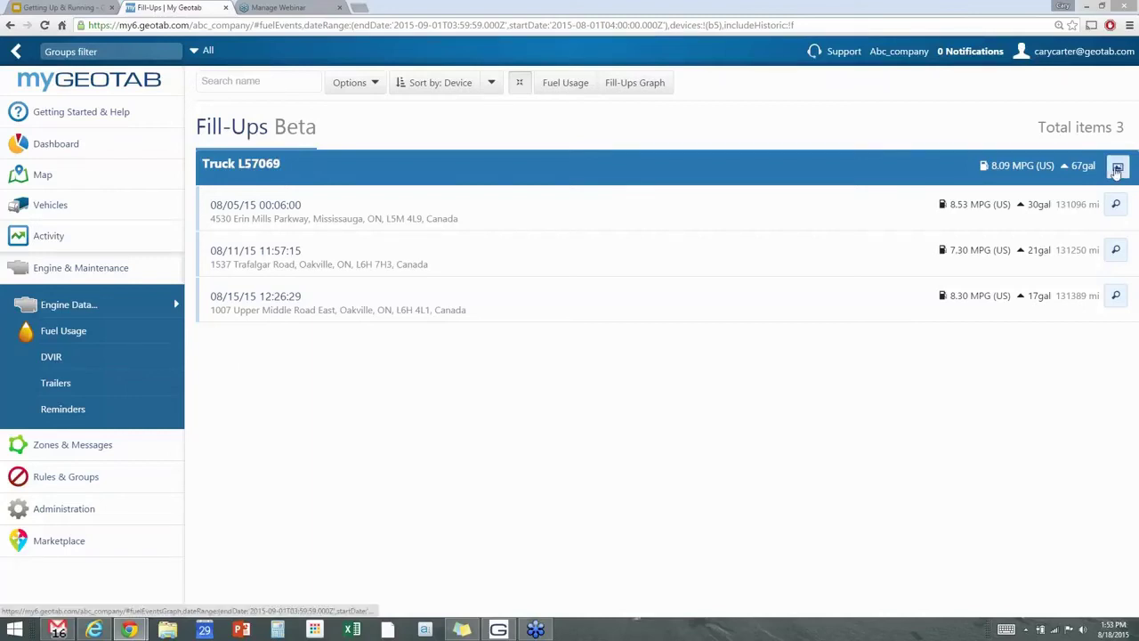
pyautogui.click(1116, 169)
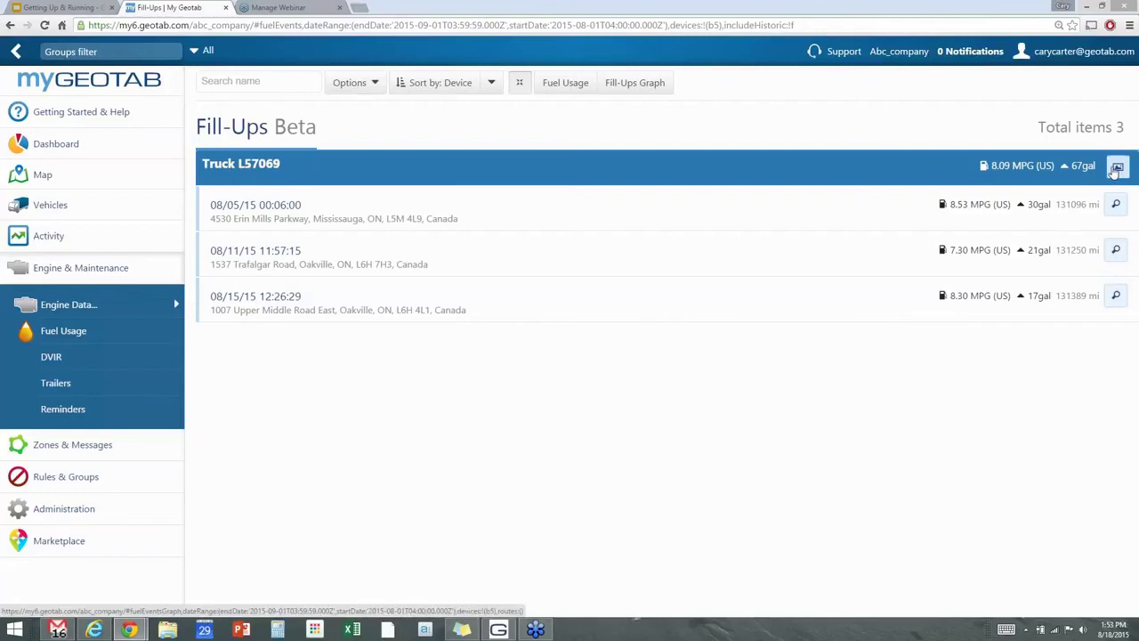
pyautogui.click(1116, 167)
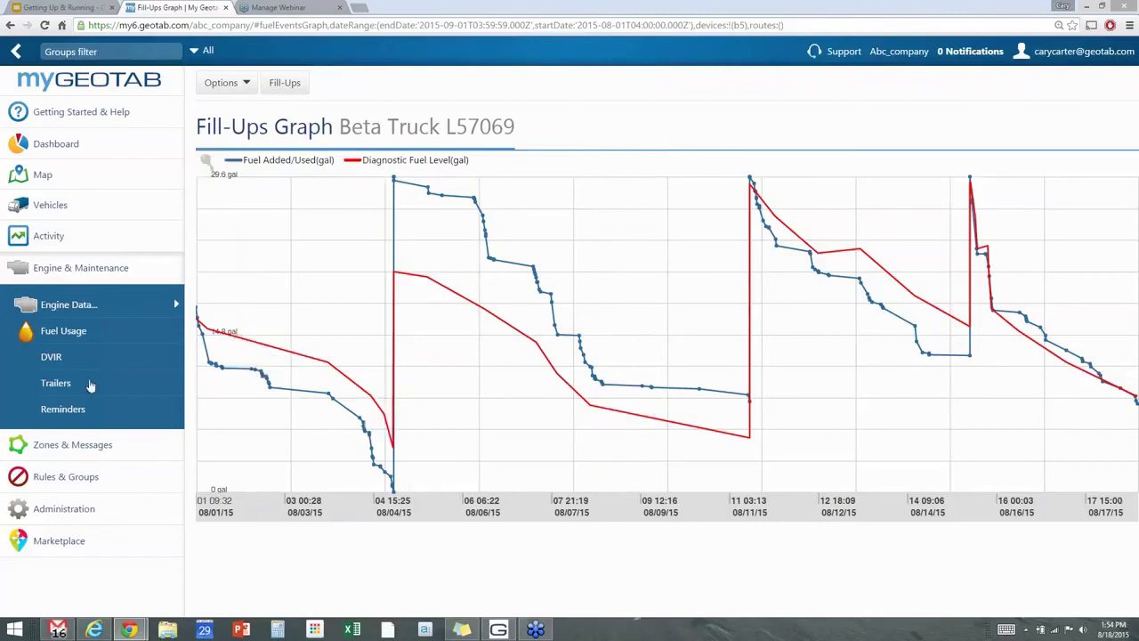
pyautogui.click(11, 25)
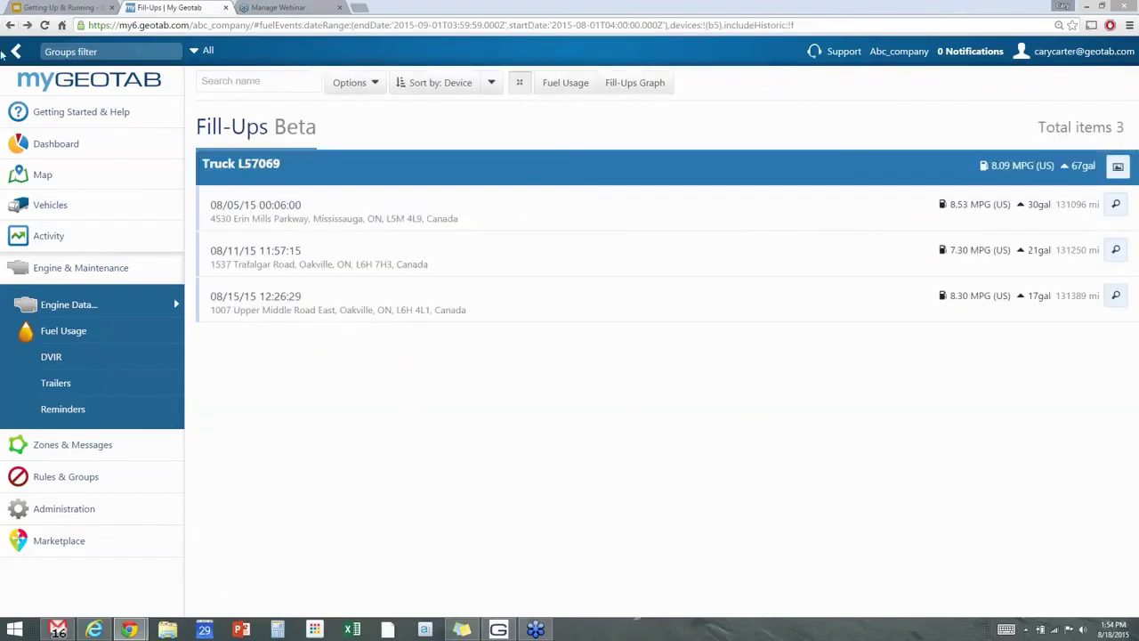
pyautogui.click(11, 25)
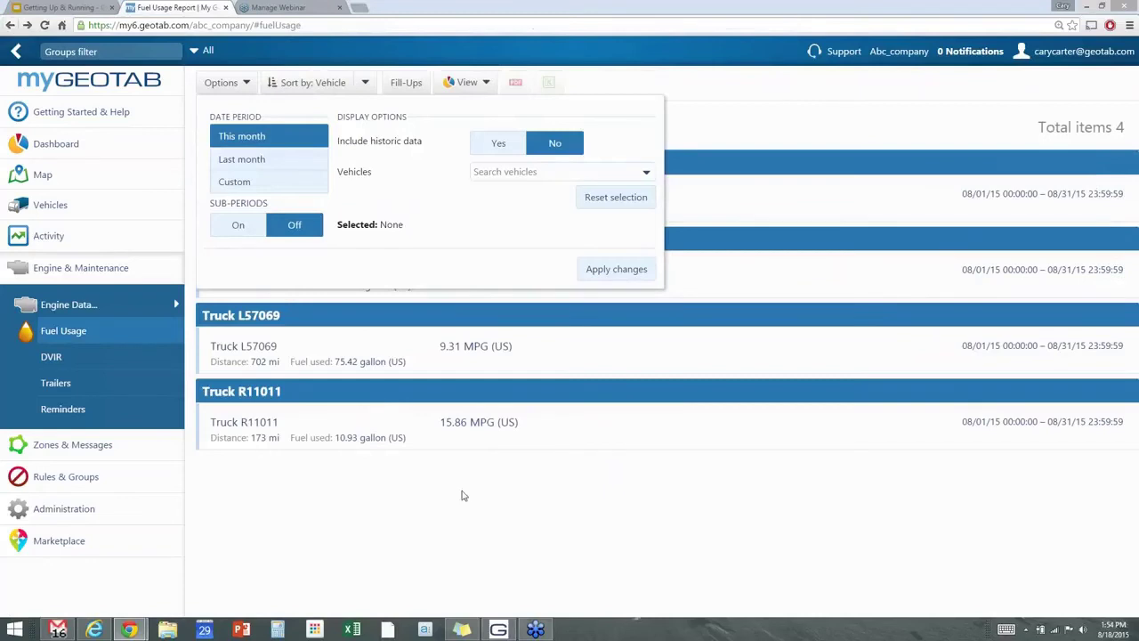
pyautogui.click(474, 519)
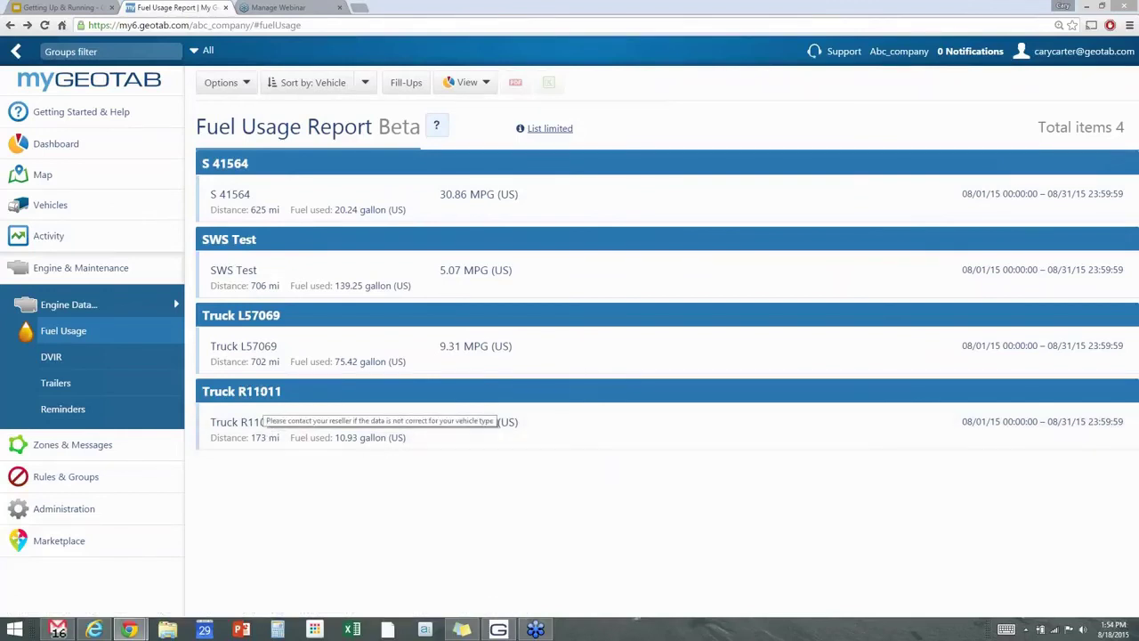
# - Check the fill-ups of Truck R11011 and S 41564, returning to the Fuel Usage report
pyautogui.click(236, 424)
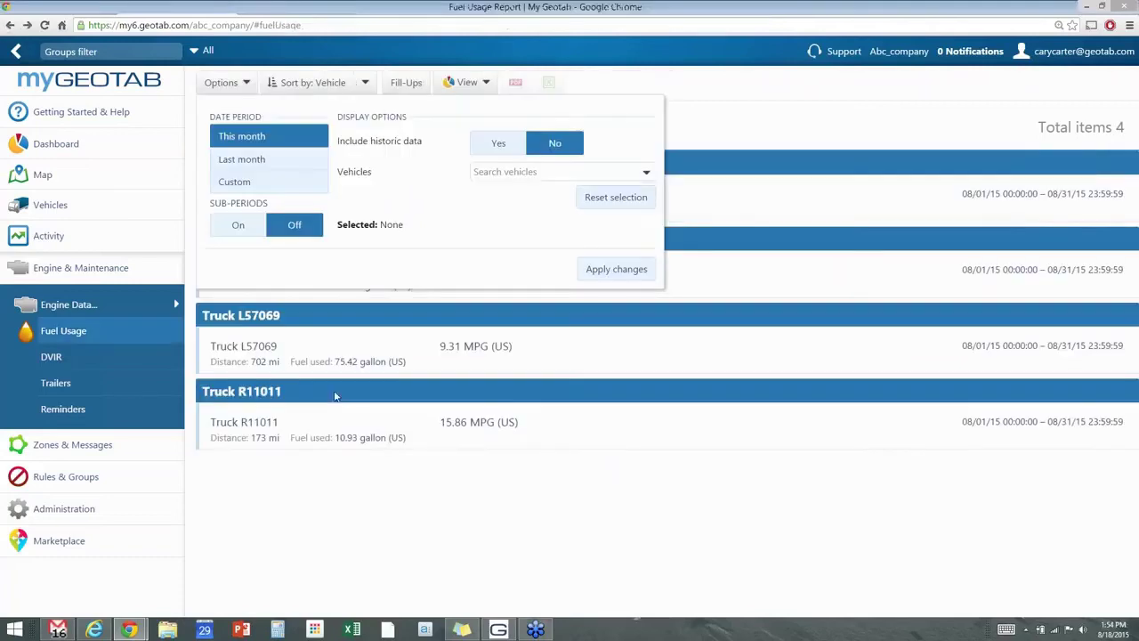
pyautogui.click(269, 442)
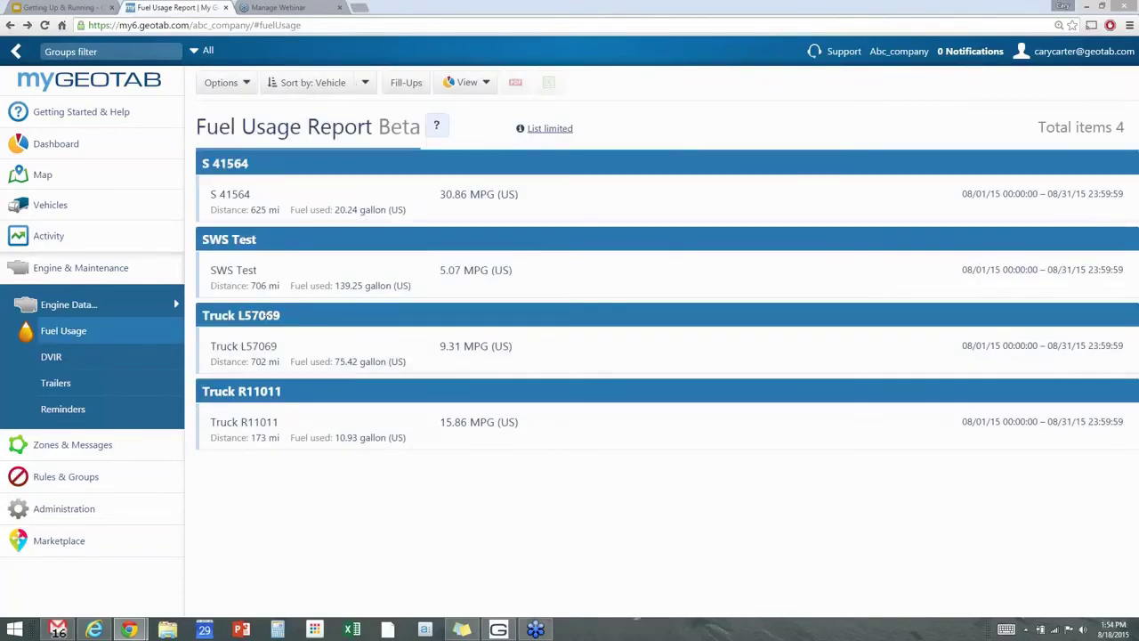
pyautogui.click(236, 198)
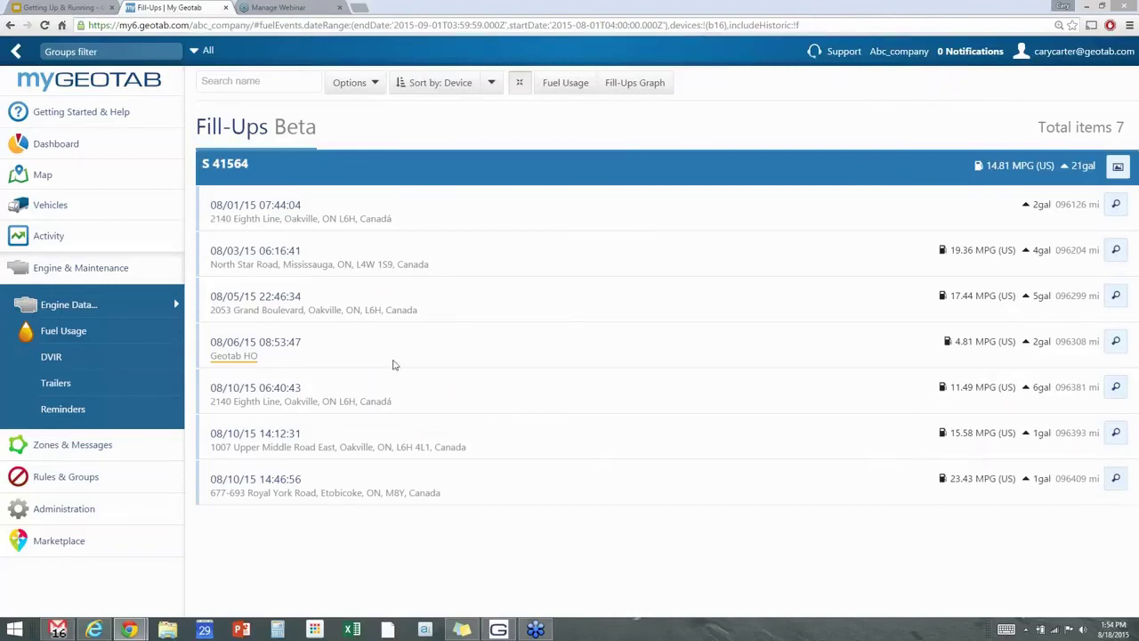
pyautogui.click(10, 27)
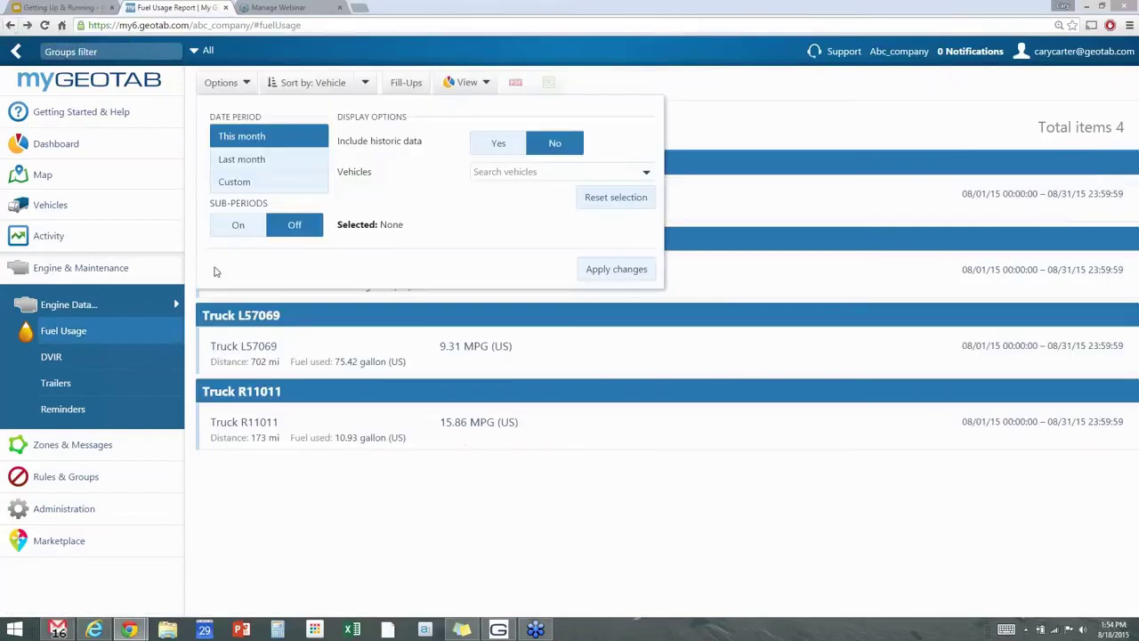
pyautogui.click(459, 512)
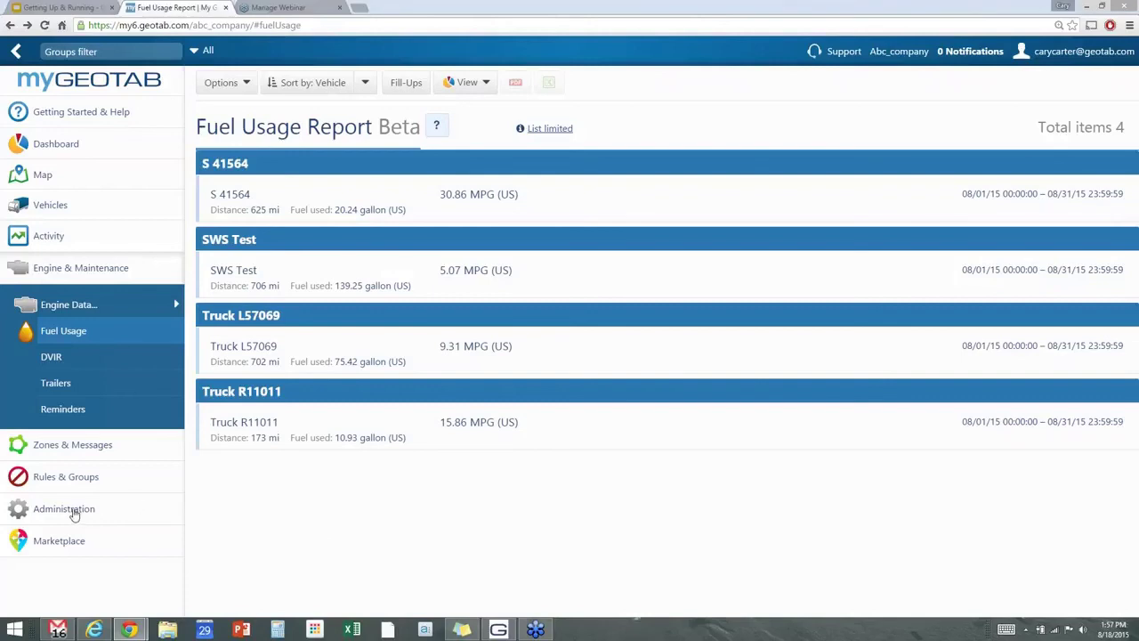
# - Open the Vehicles list and check which report views it offers
pyautogui.click(64, 509)
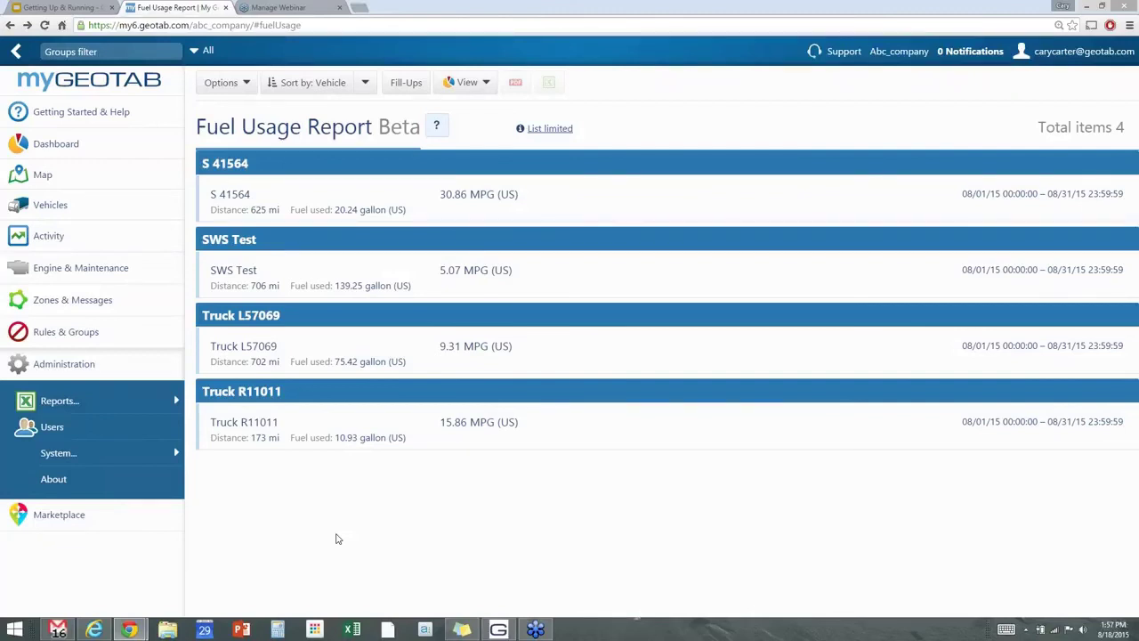
pyautogui.click(59, 209)
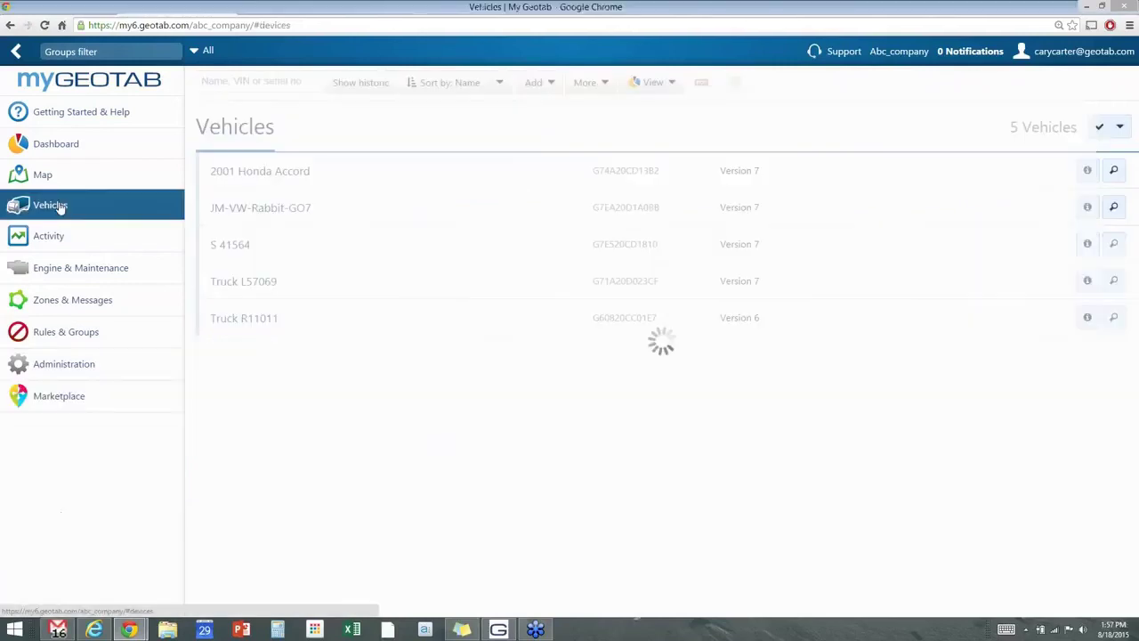
pyautogui.click(672, 83)
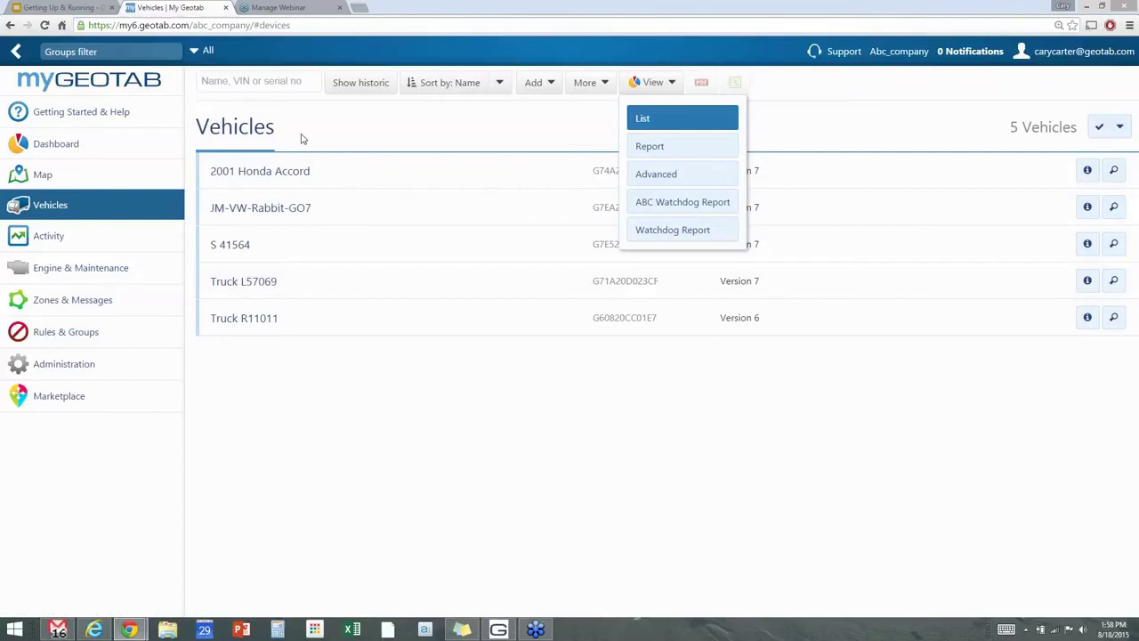
pyautogui.click(48, 238)
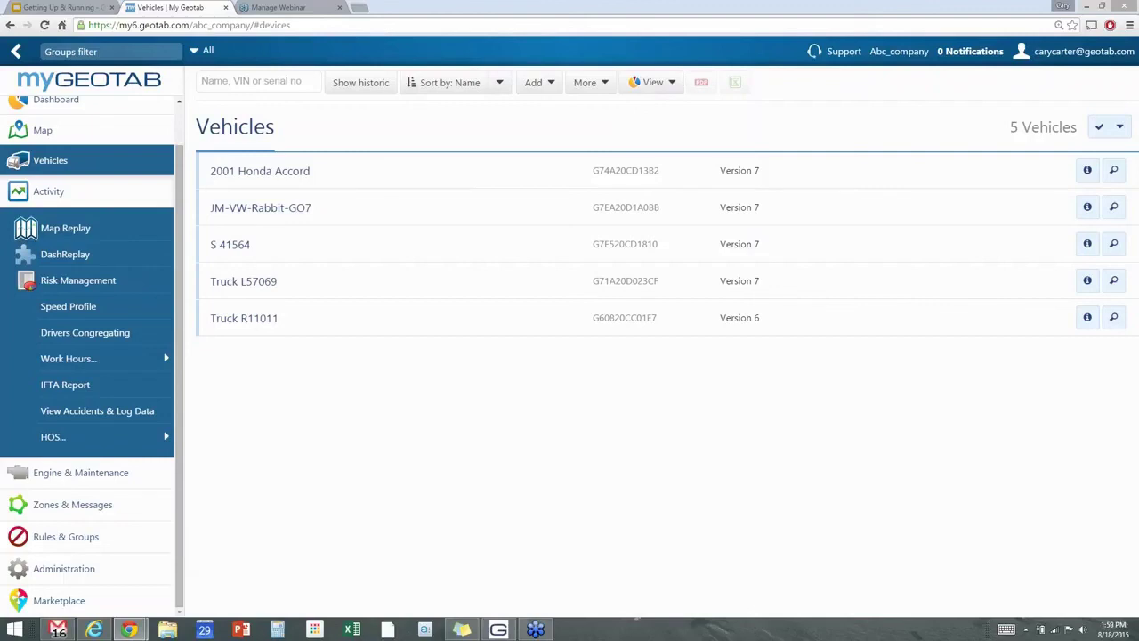
# - Open the Report views administration page and examine the custom and built-in reports it lists
pyautogui.click(76, 570)
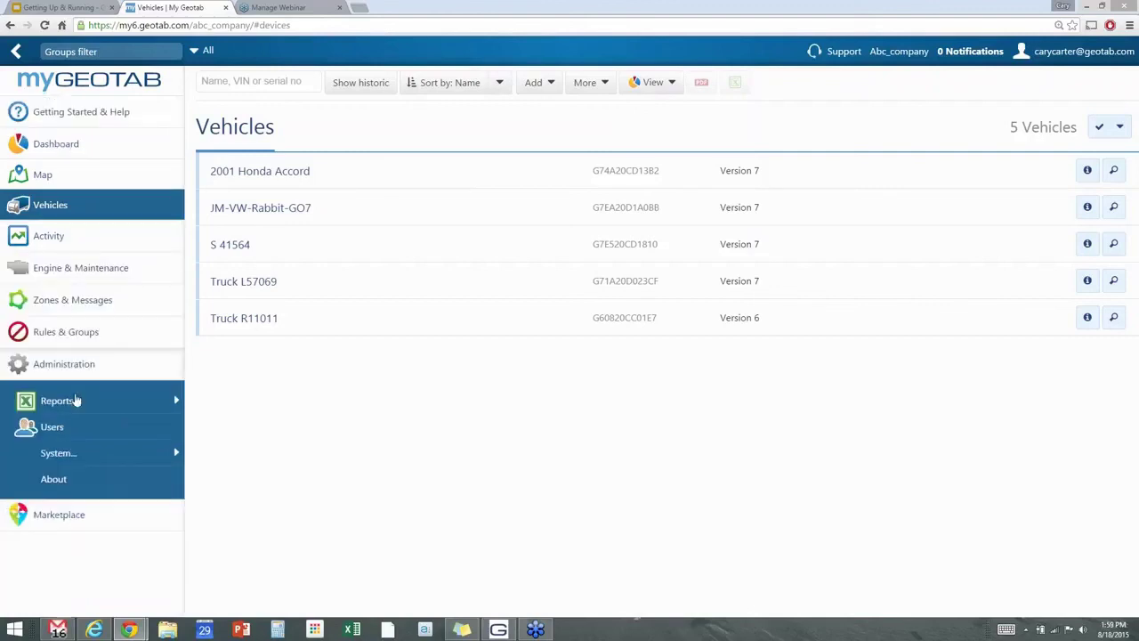
pyautogui.moveTo(75, 402)
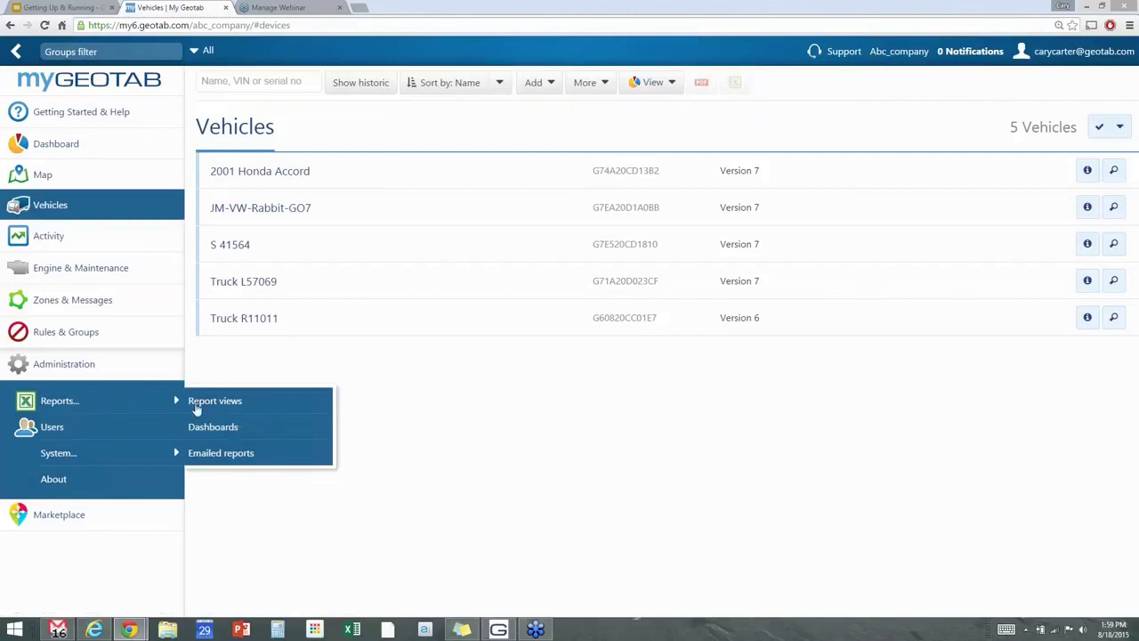
pyautogui.click(201, 405)
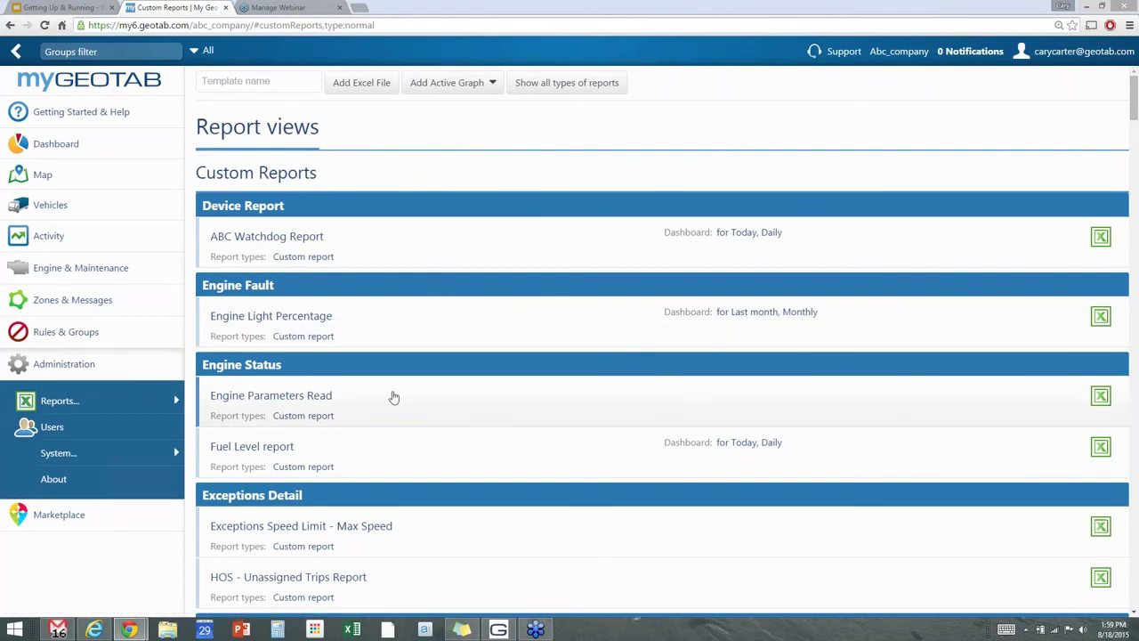
pyautogui.scroll(-3, 395, 397)
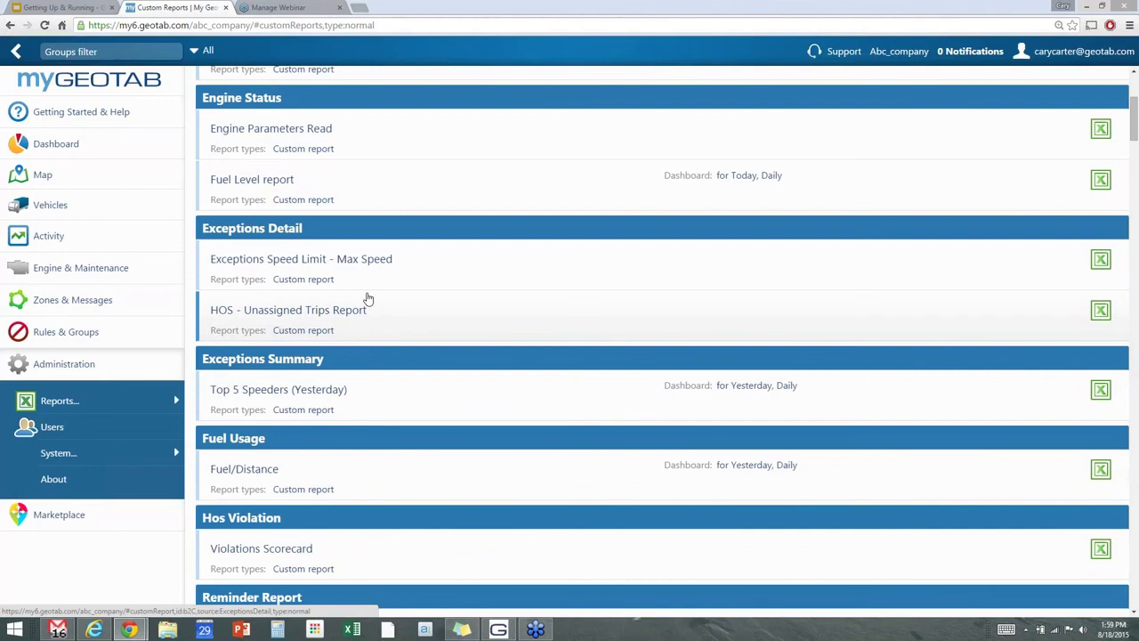
pyautogui.scroll(-5, 367, 299)
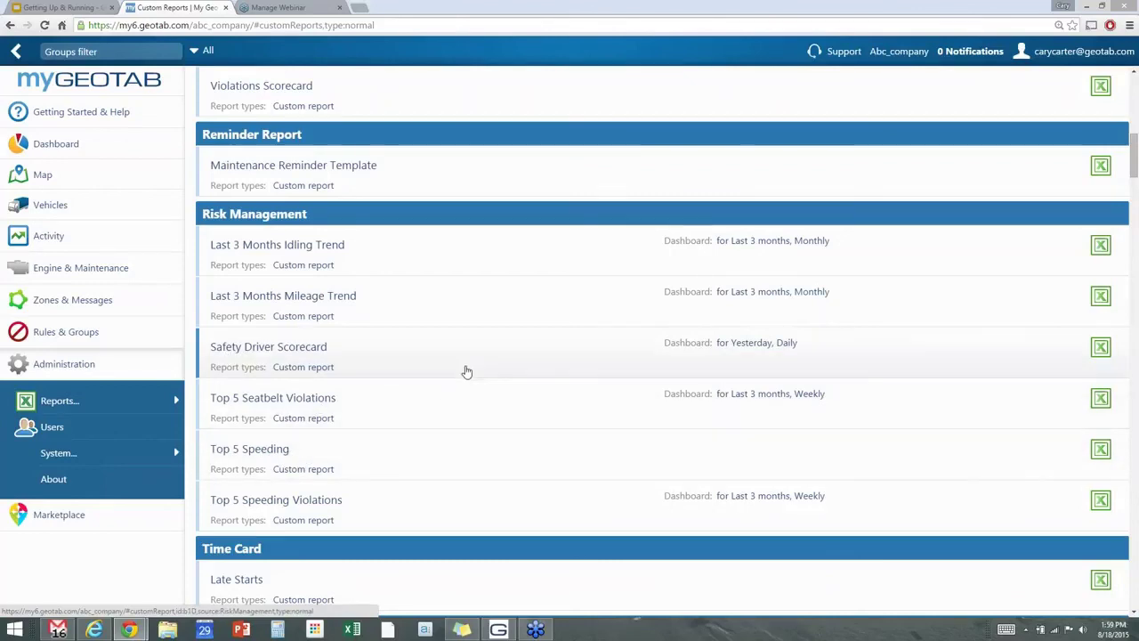
pyautogui.scroll(-2, 466, 371)
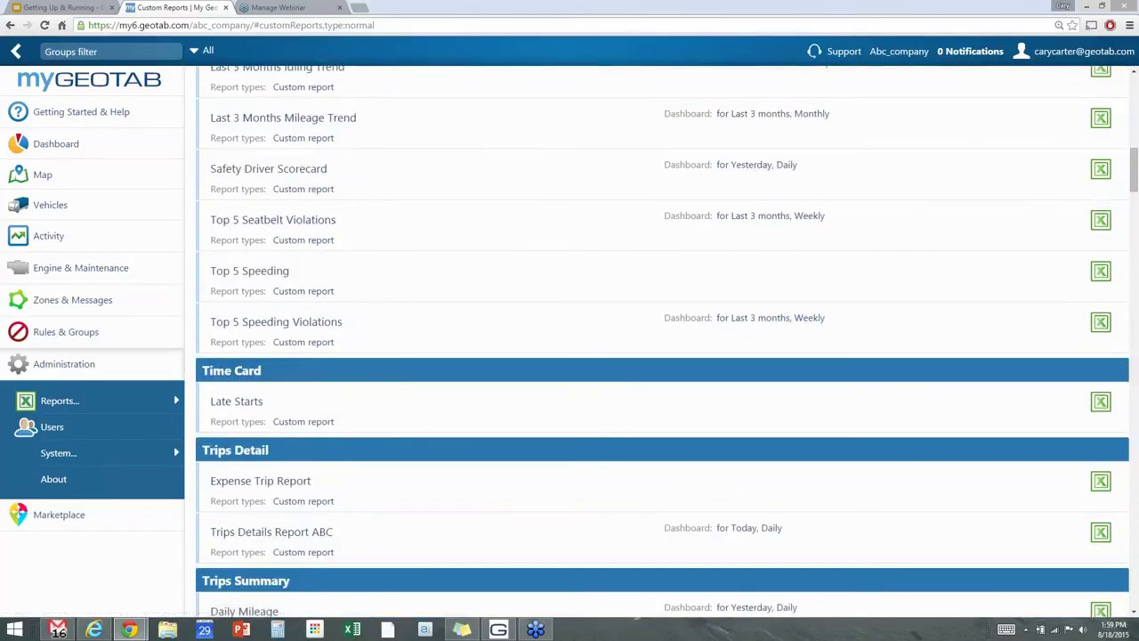
pyautogui.scroll(-3, 466, 371)
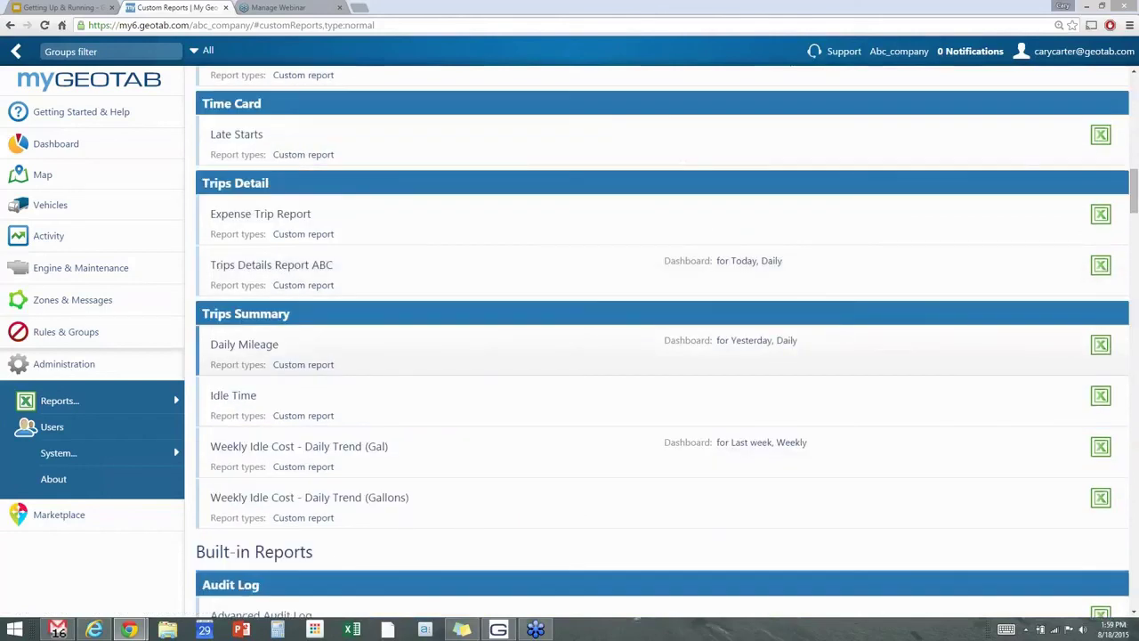
pyautogui.scroll(-1, 466, 370)
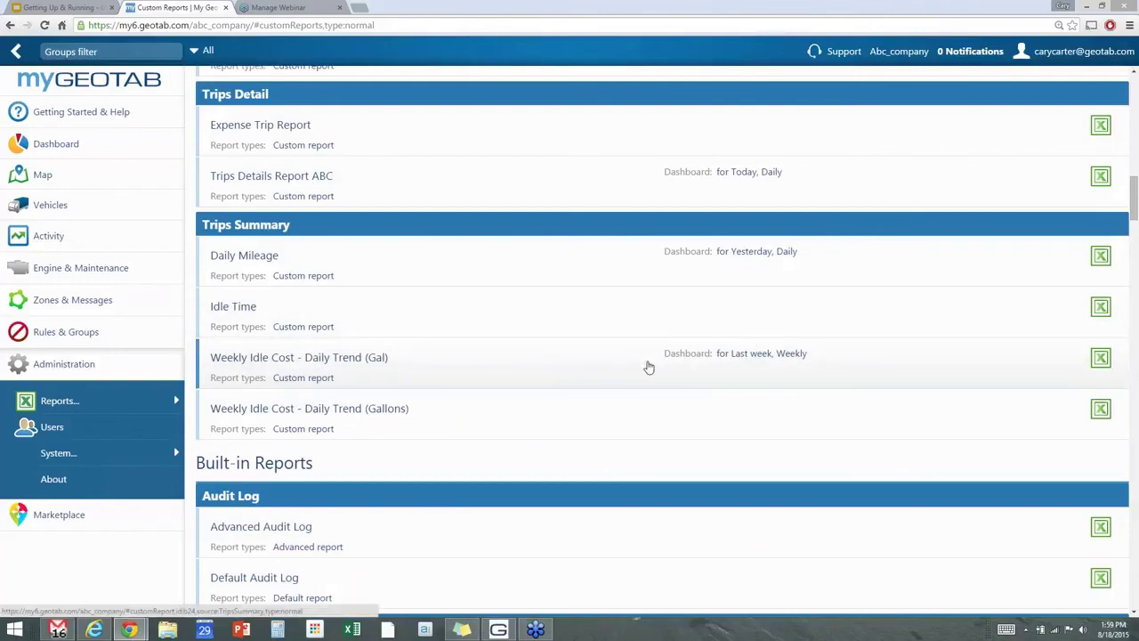
pyautogui.scroll(-4, 651, 366)
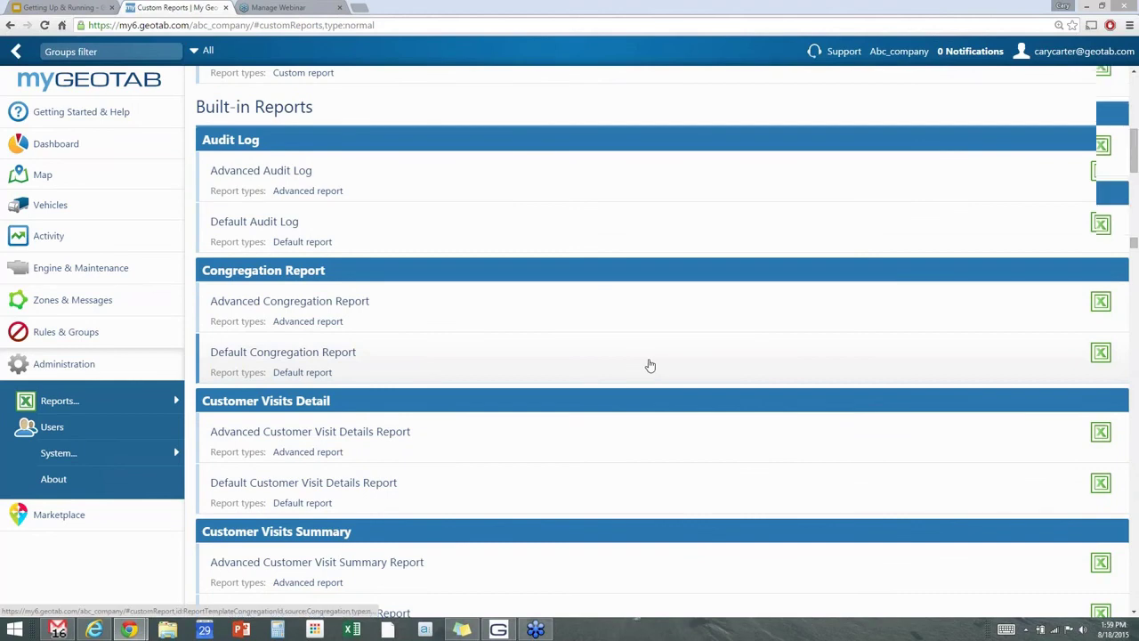
pyautogui.scroll(15, 649, 364)
# - Filter the report views by "fuel" and open the dashboard settings of the Advanced Fuel Usage Report
pyautogui.click(267, 80)
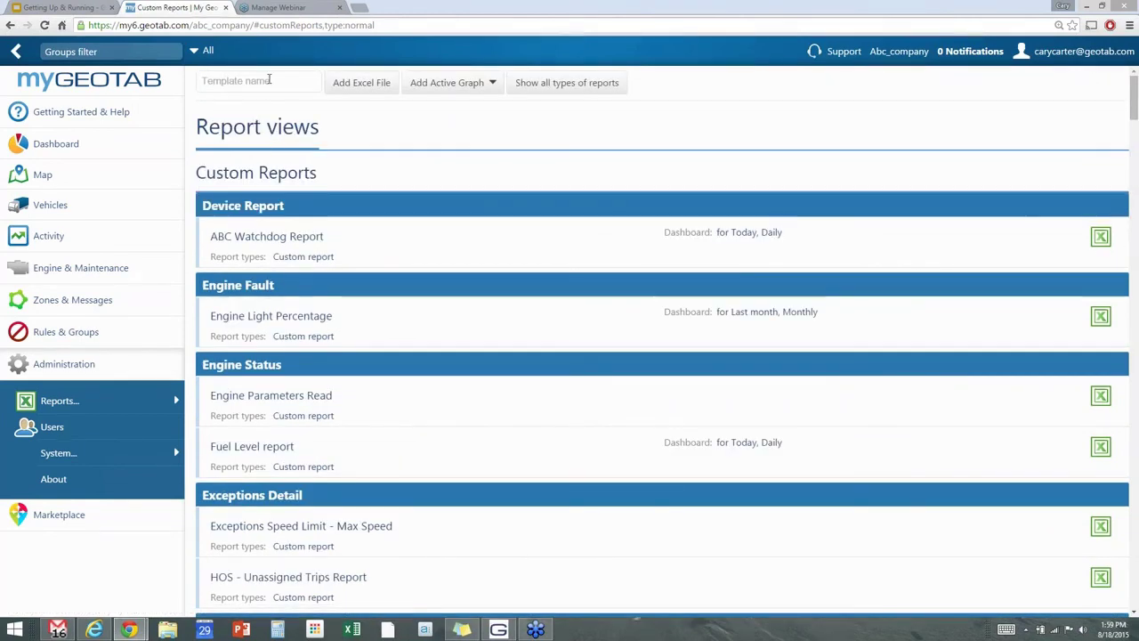
pyautogui.write('fuel')
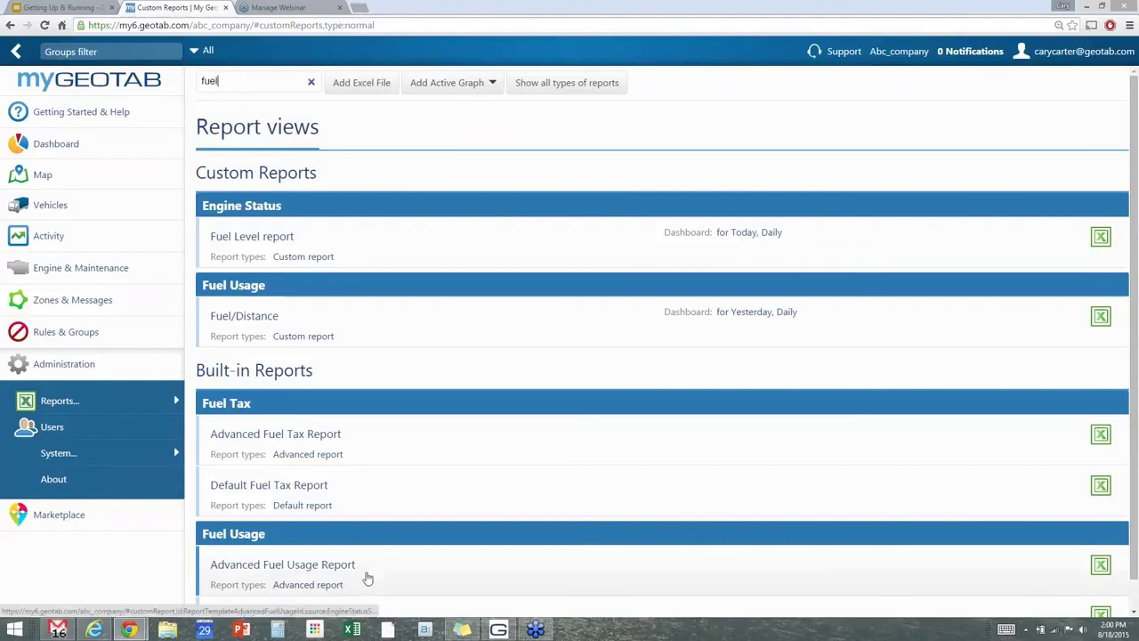
pyautogui.click(288, 566)
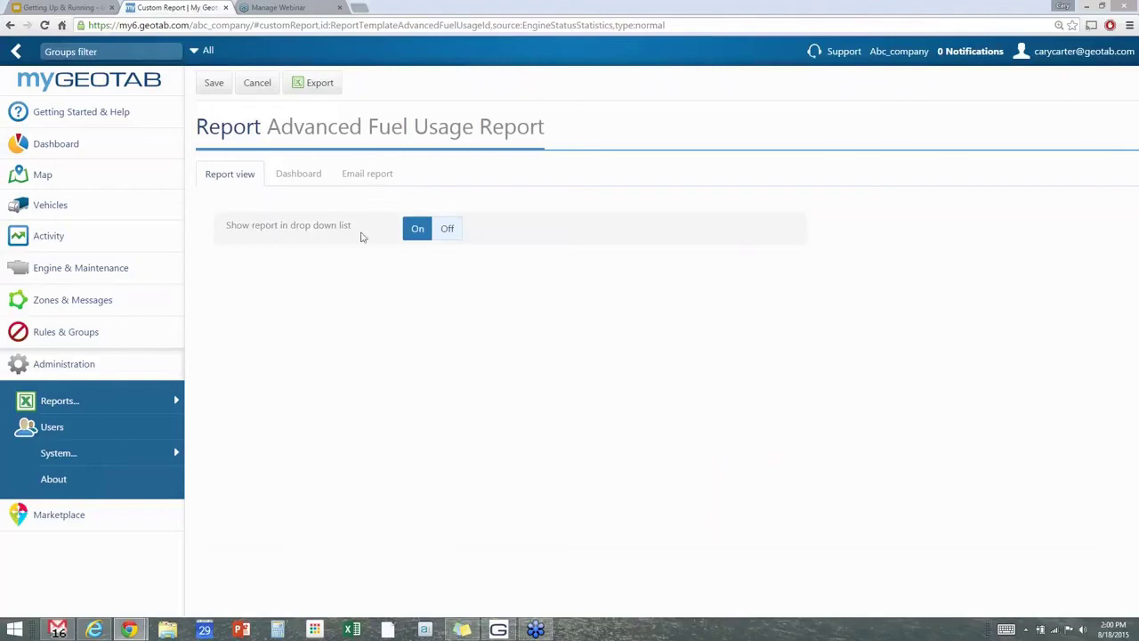
pyautogui.click(307, 176)
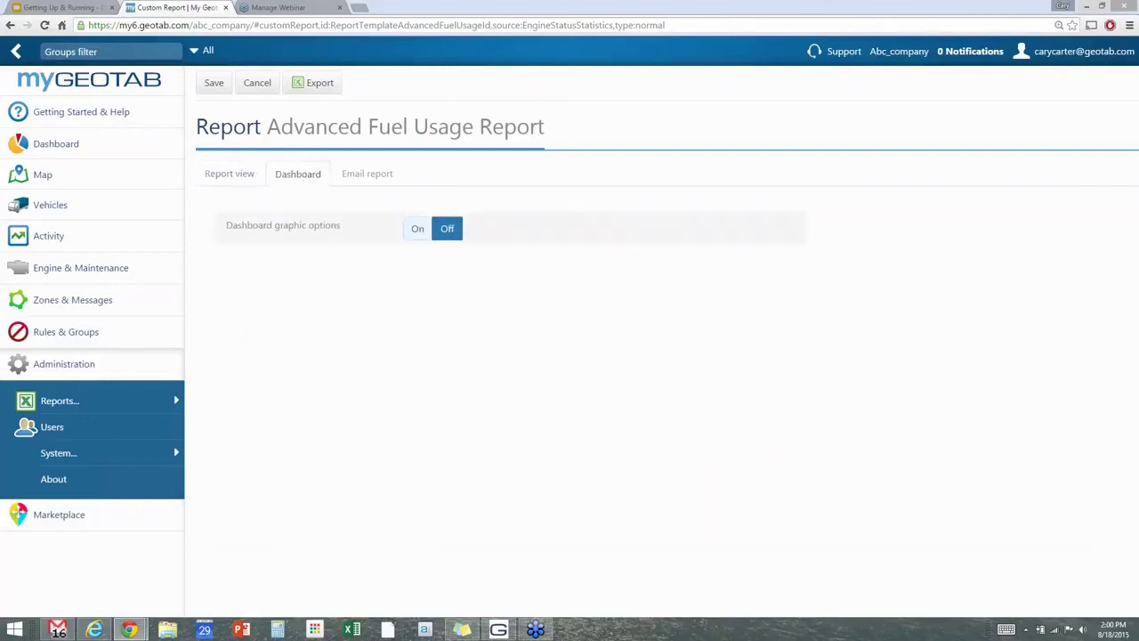
# - Turn on the report's dashboard graphic, display it on my dashboard, and make all in Company group its viewers
pyautogui.click(416, 231)
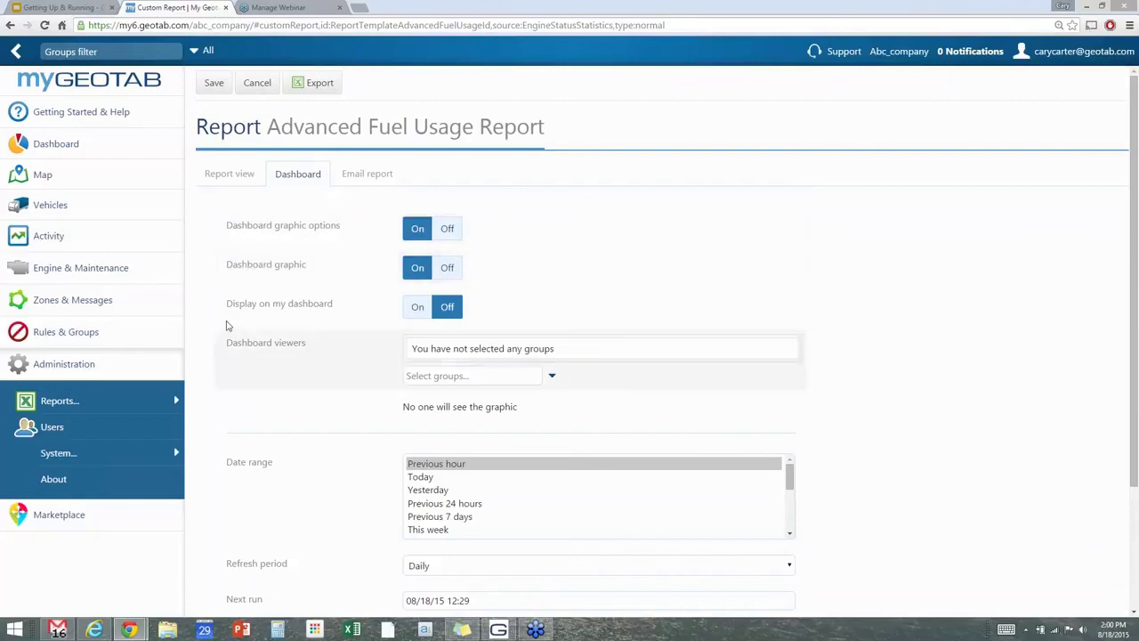
pyautogui.click(417, 308)
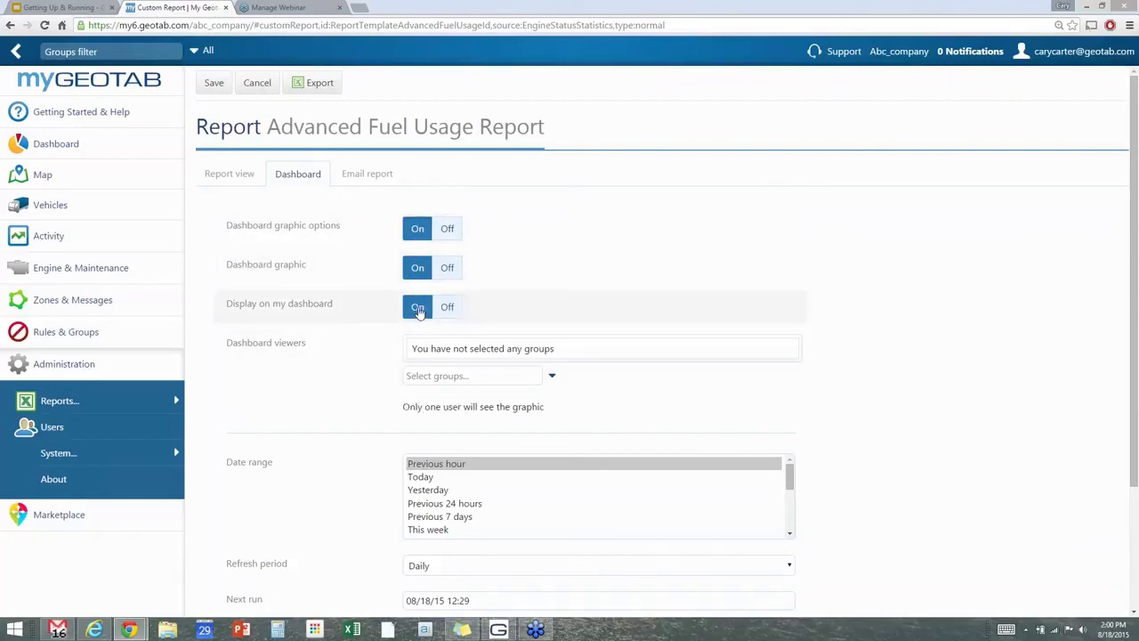
pyautogui.click(552, 376)
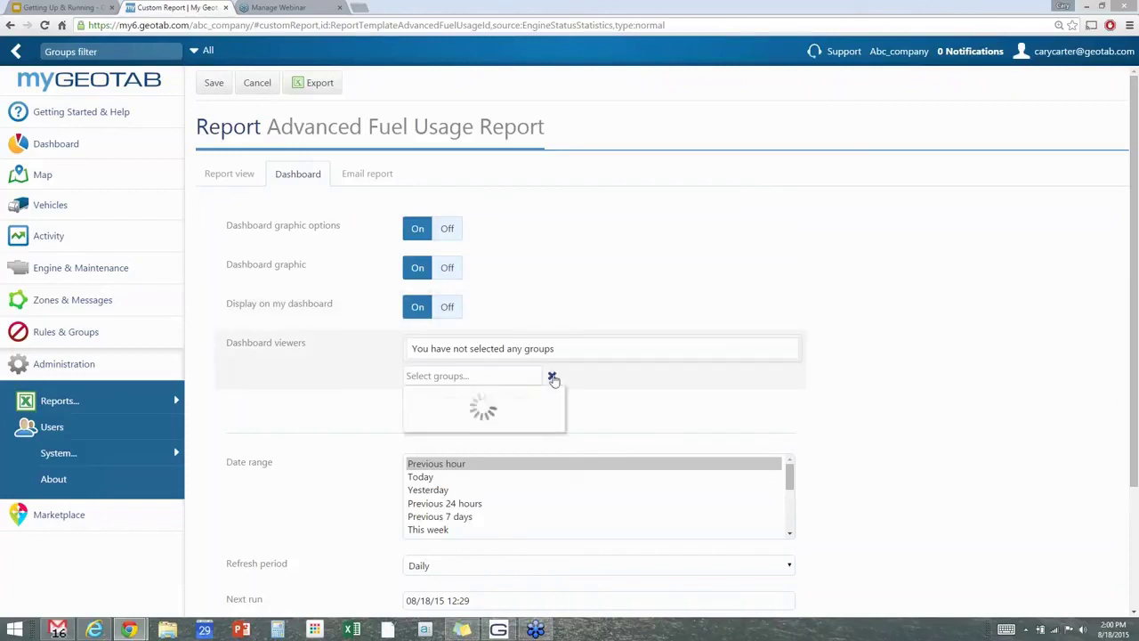
pyautogui.click(507, 416)
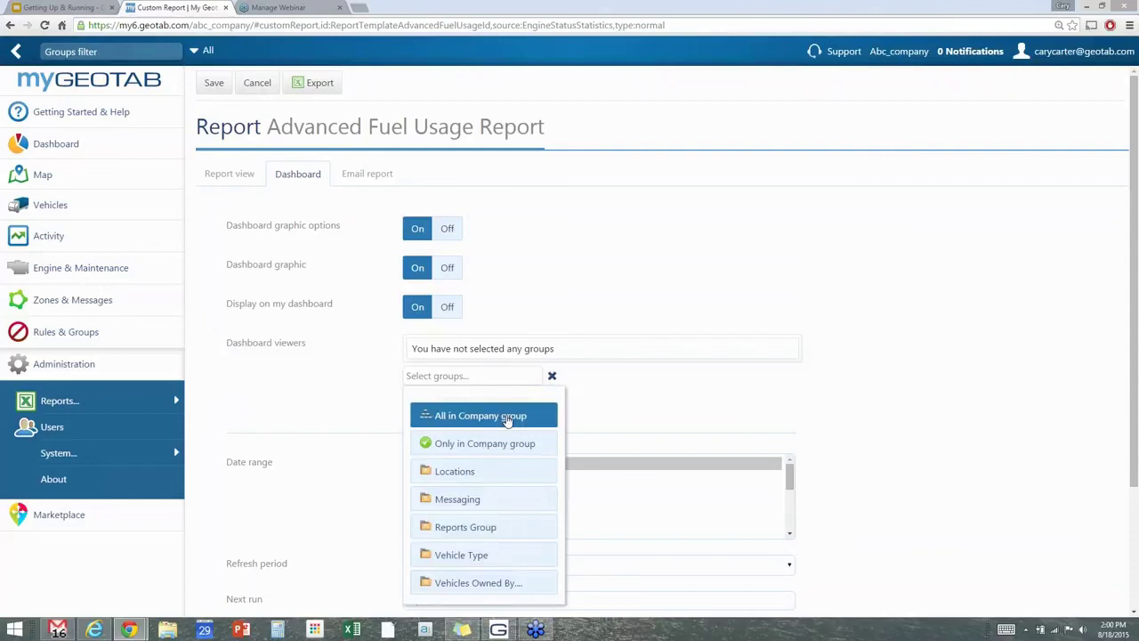
pyautogui.click(859, 351)
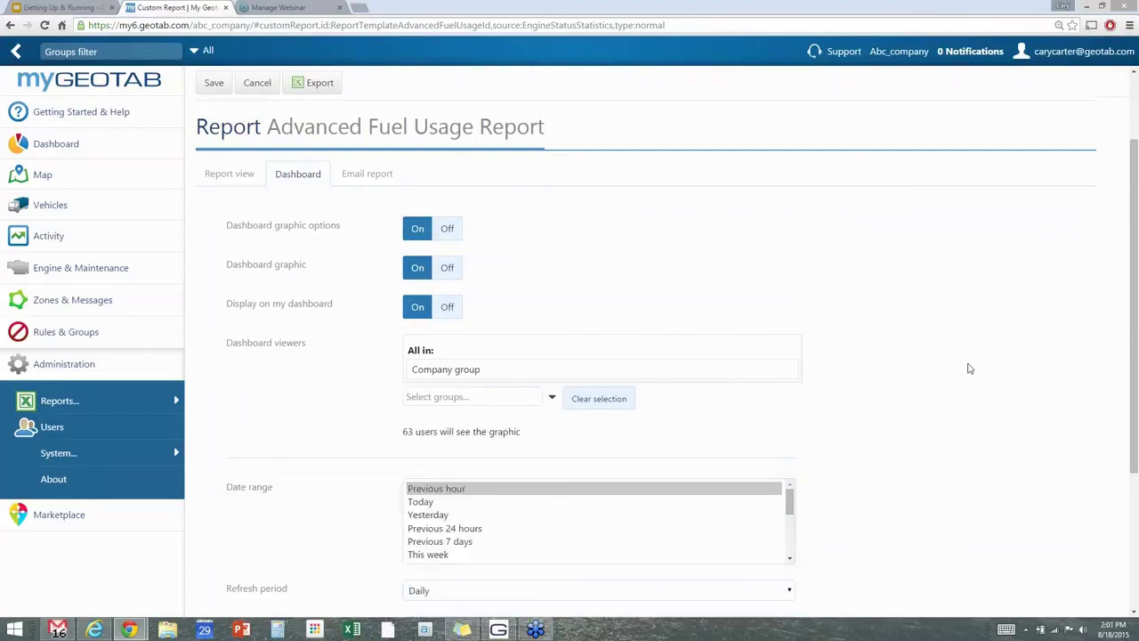
# - Set the dashboard graphic's date range to Last month and its next run to 09/01/15
pyautogui.scroll(-1, 930, 372)
pyautogui.moveTo(790, 411); pyautogui.dragTo(797, 432)
pyautogui.scroll(-1, 790, 431)
pyautogui.click(451, 452)
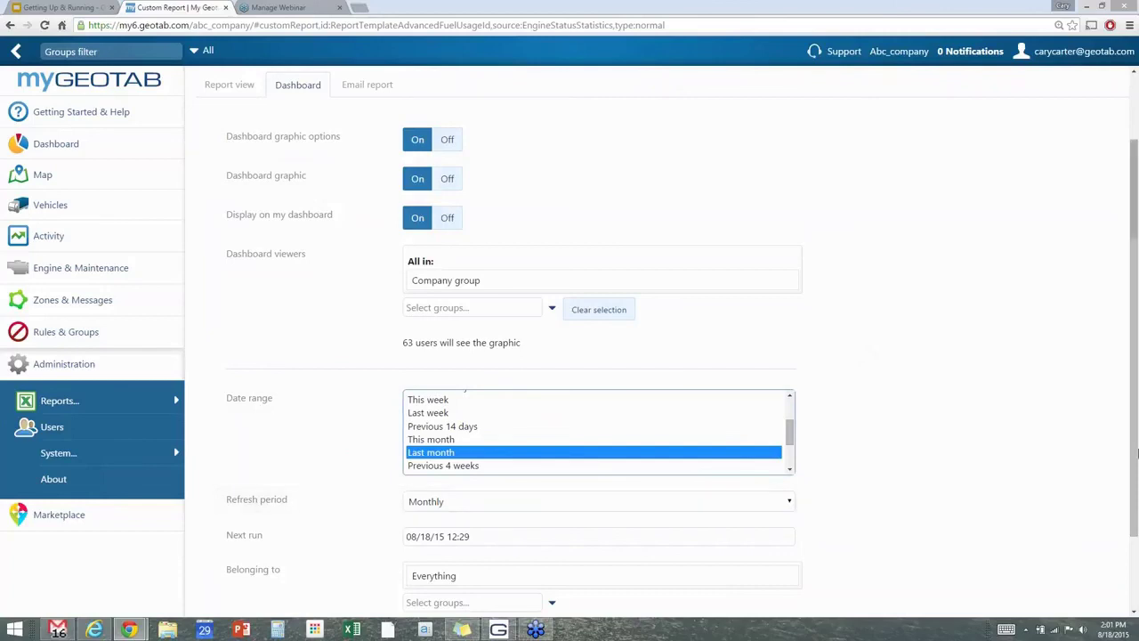
pyautogui.scroll(-1, 1136, 536)
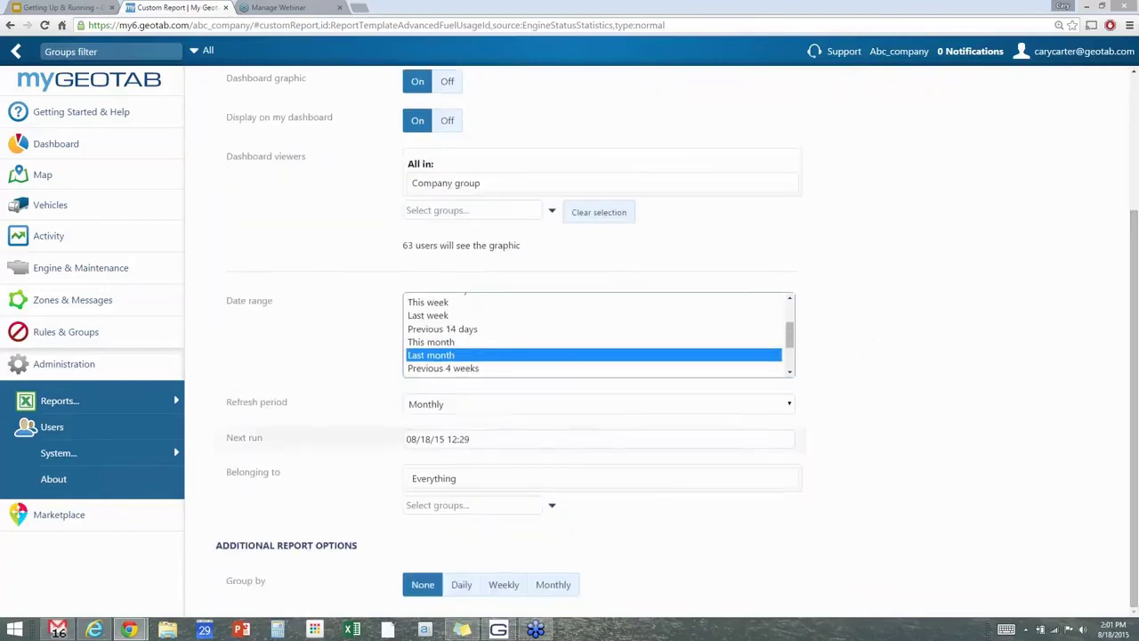
pyautogui.click(505, 439)
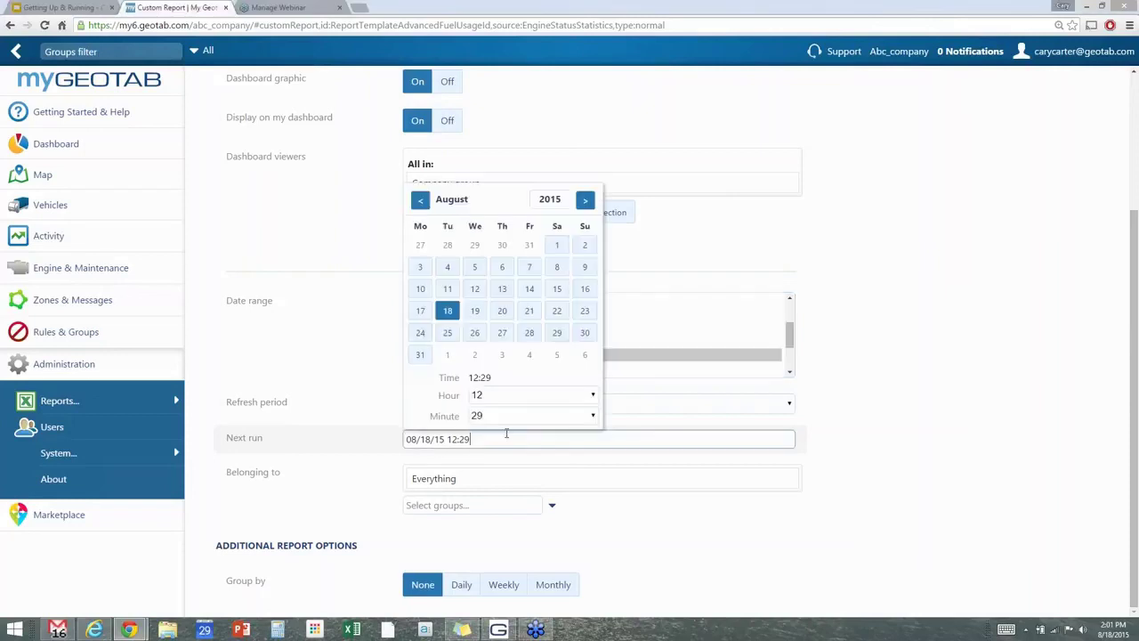
pyautogui.click(450, 356)
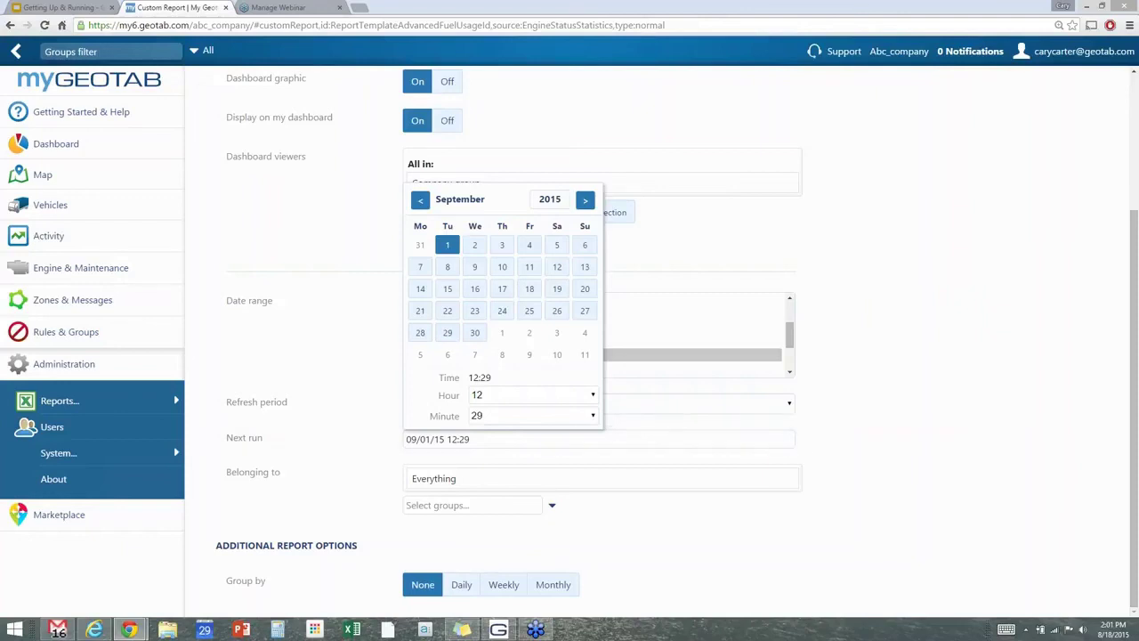
pyautogui.click(971, 378)
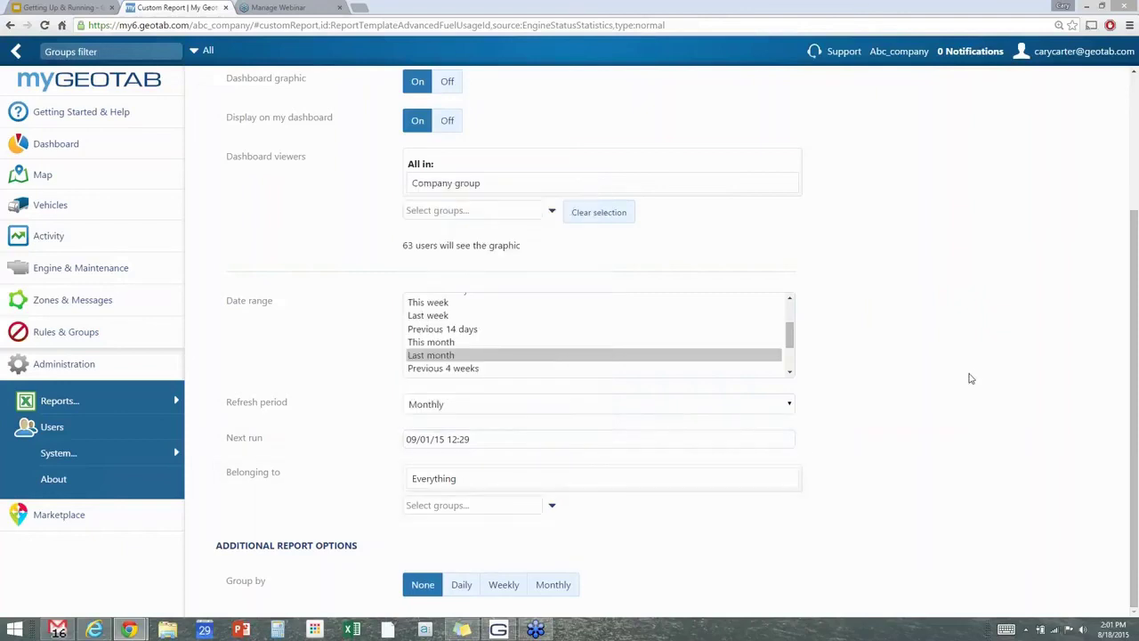
pyautogui.click(552, 505)
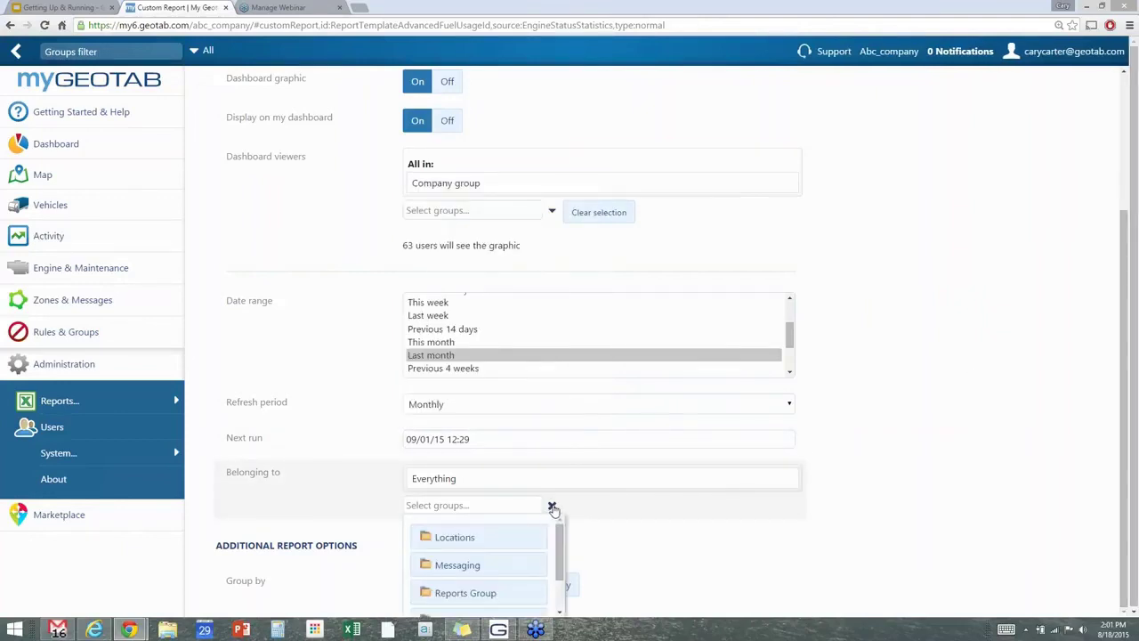
pyautogui.click(553, 506)
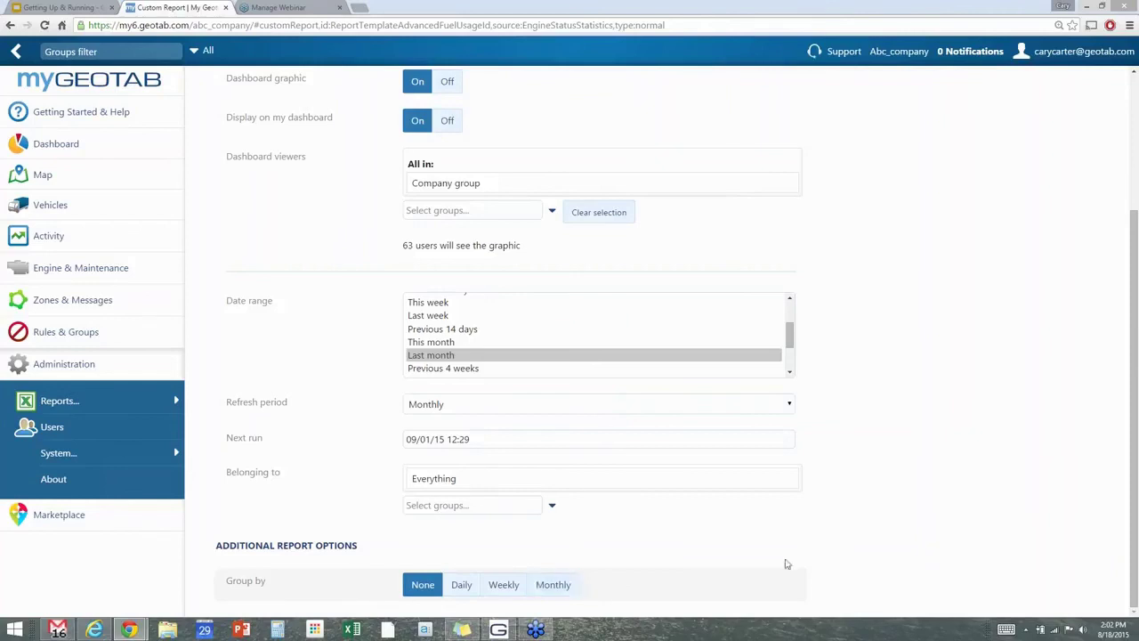
# - Enable emailing of the report, including to me, and set the recipient list to all in Company group
pyautogui.scroll(3, 992, 473)
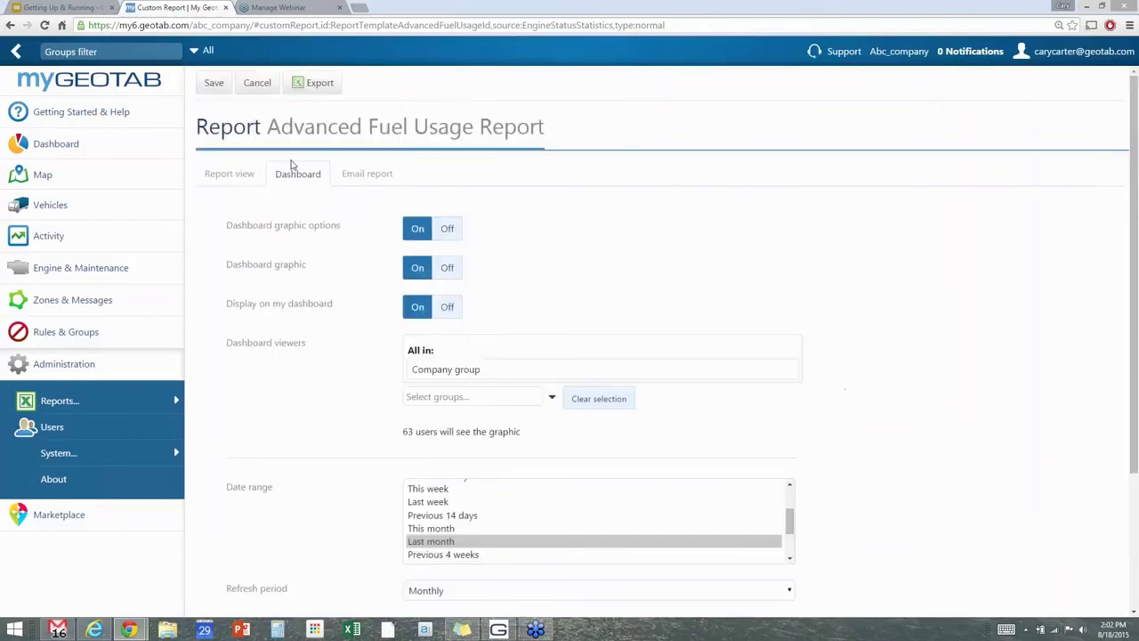
pyautogui.click(379, 178)
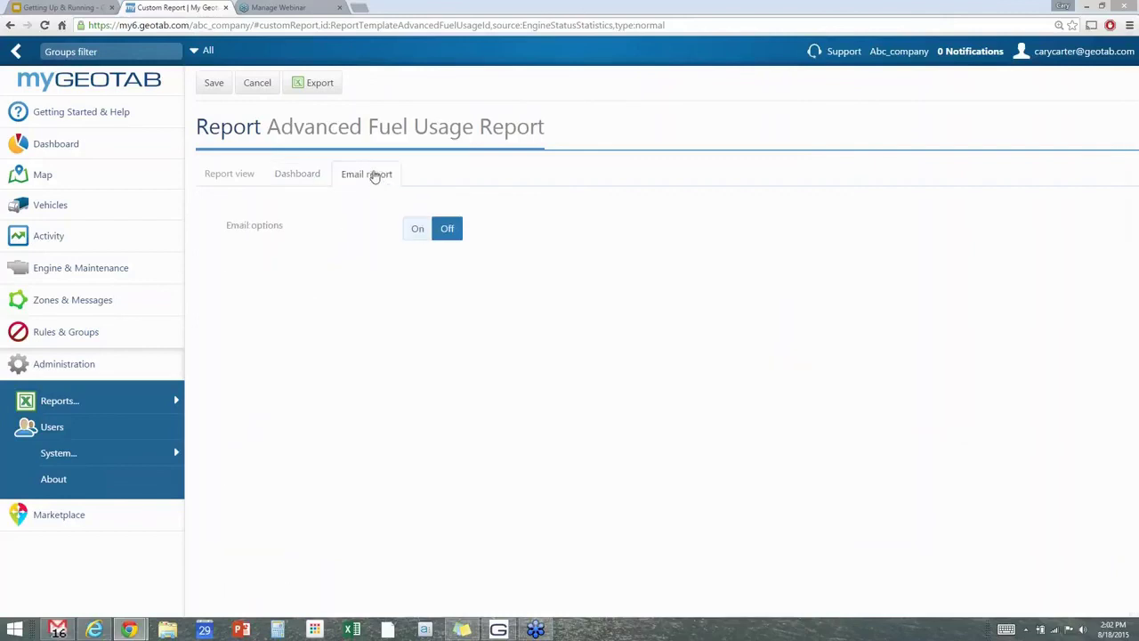
pyautogui.click(416, 230)
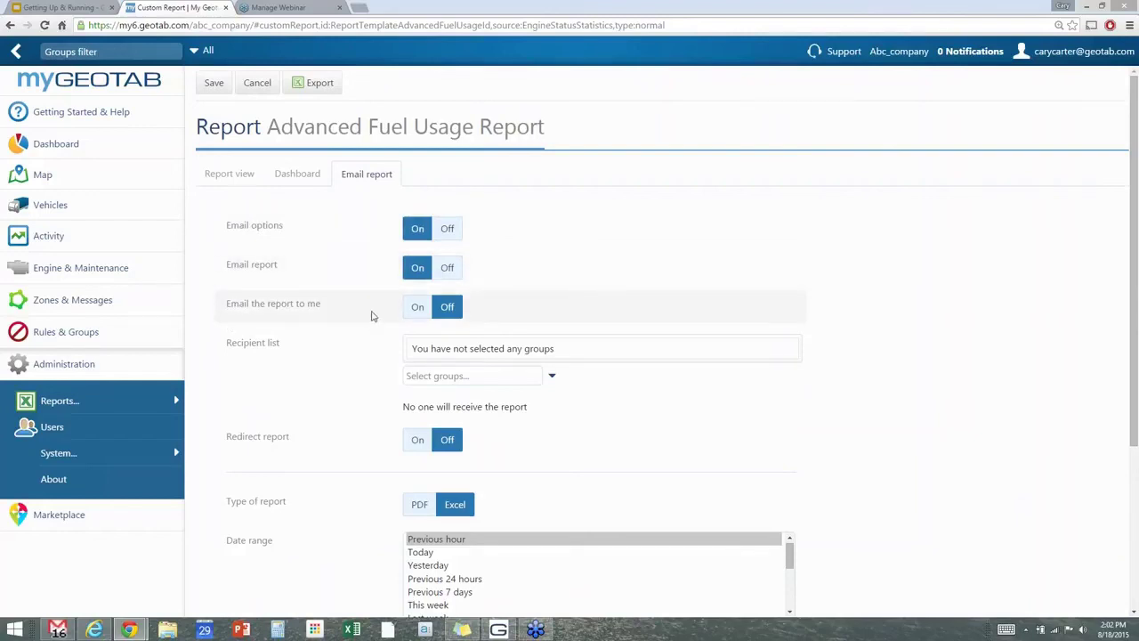
pyautogui.click(417, 309)
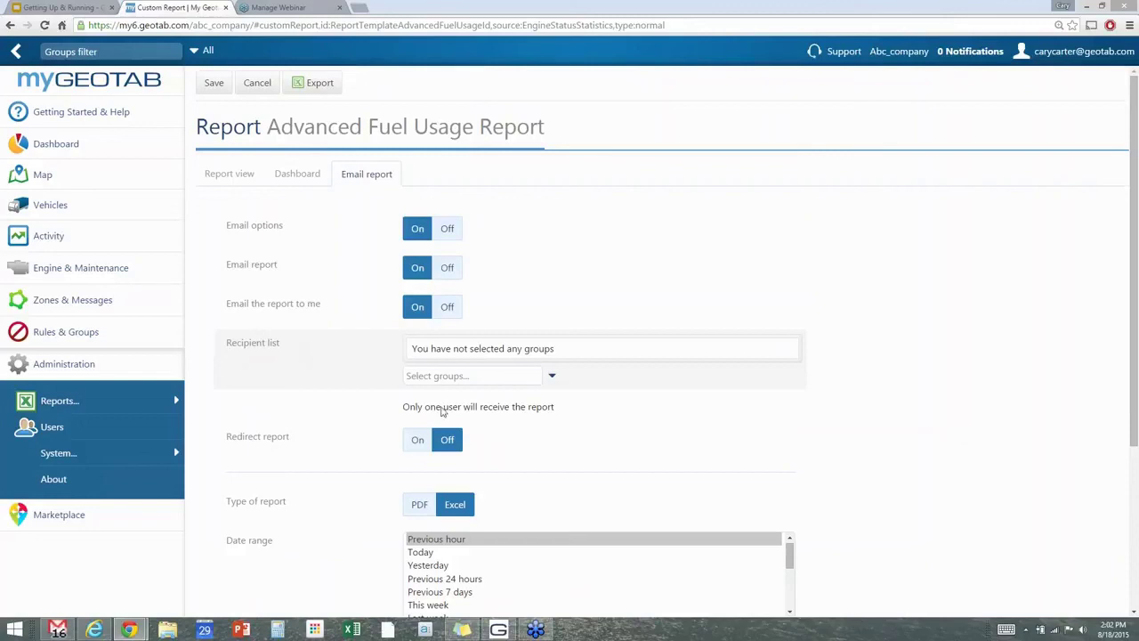
pyautogui.click(552, 376)
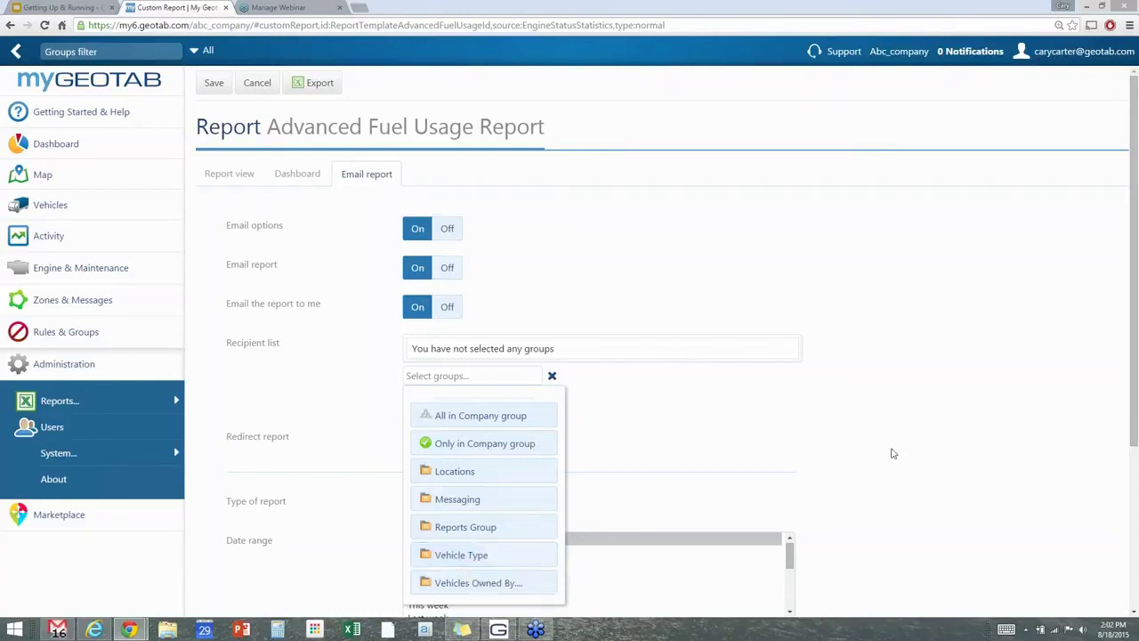
pyautogui.click(783, 383)
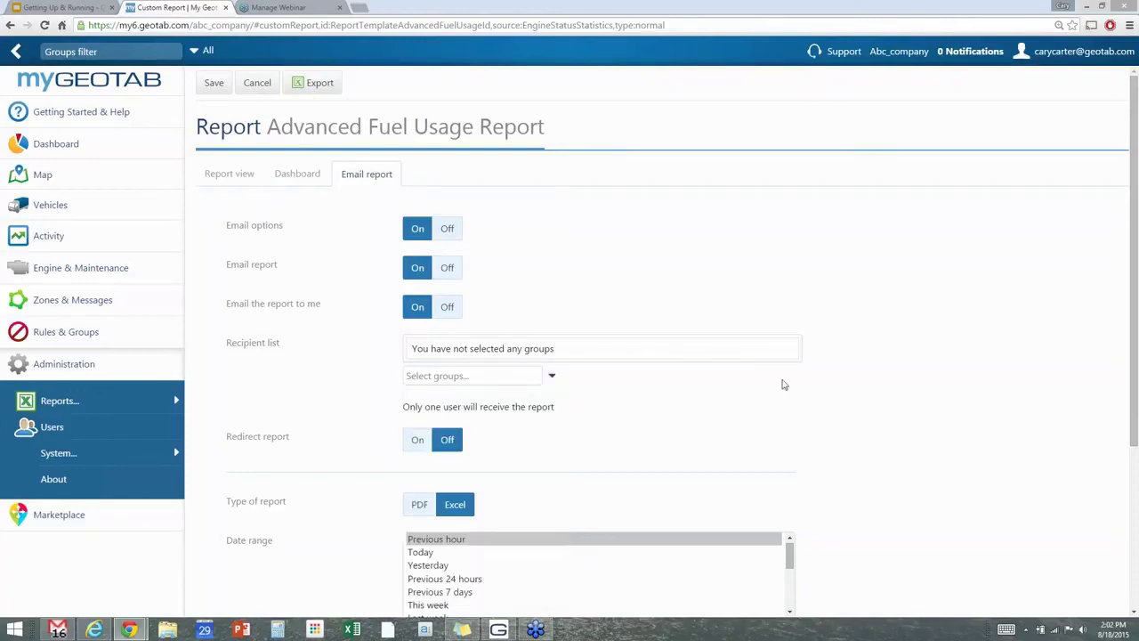
pyautogui.click(552, 376)
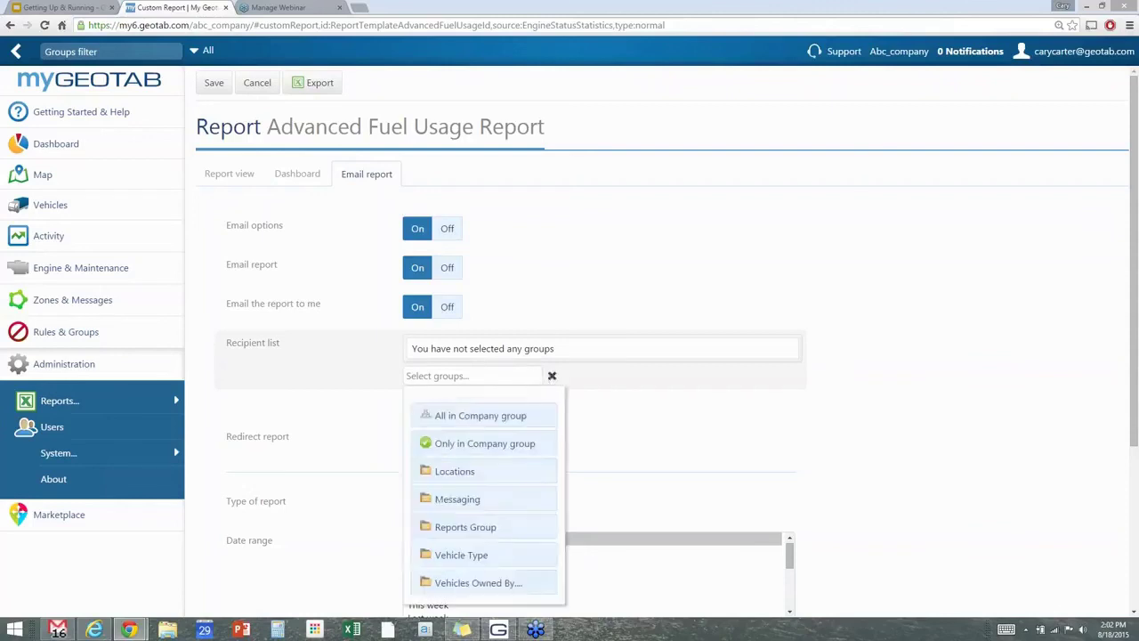
pyautogui.click(507, 426)
pyautogui.click(882, 388)
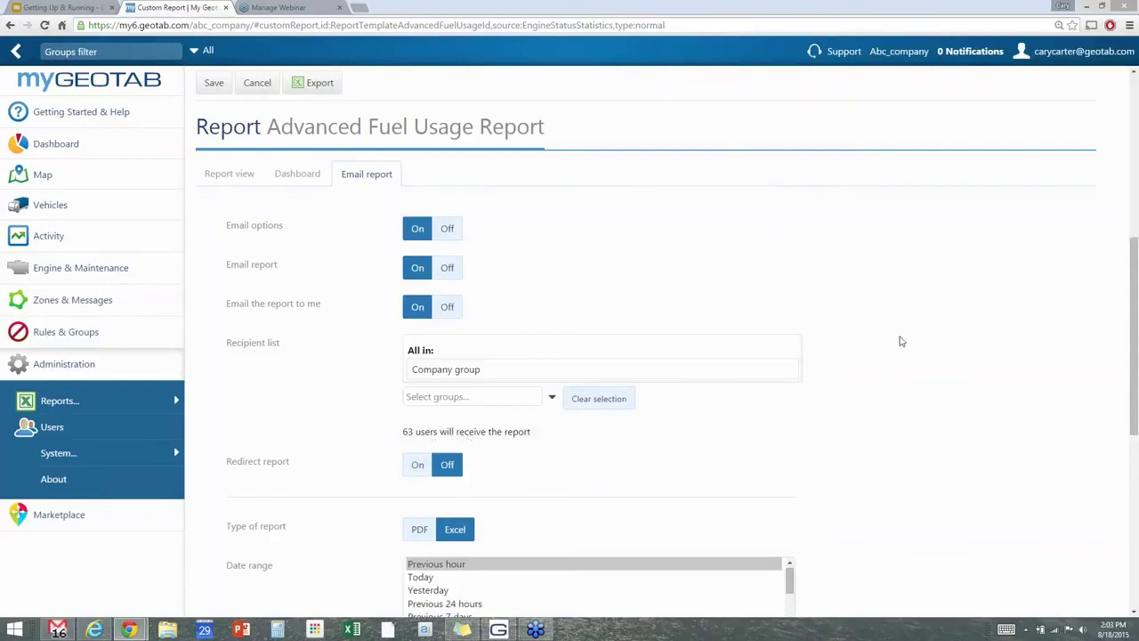
# - Set the emailed report's date range to Last month and its next run to 09/01/15
pyautogui.scroll(-3, 765, 344)
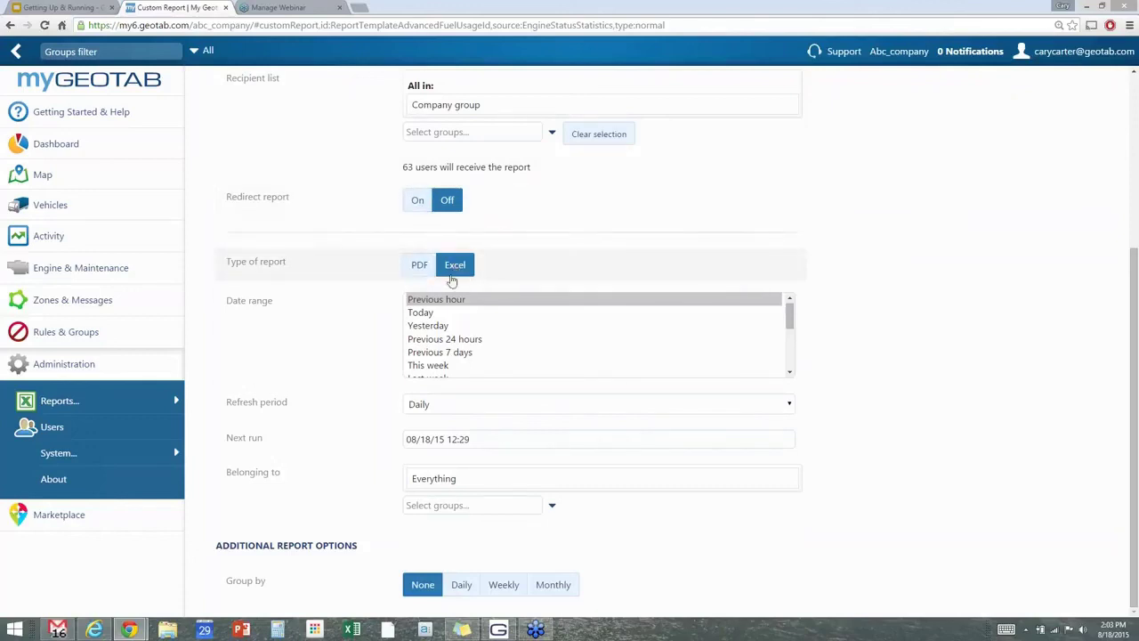
pyautogui.moveTo(790, 318); pyautogui.dragTo(790, 346)
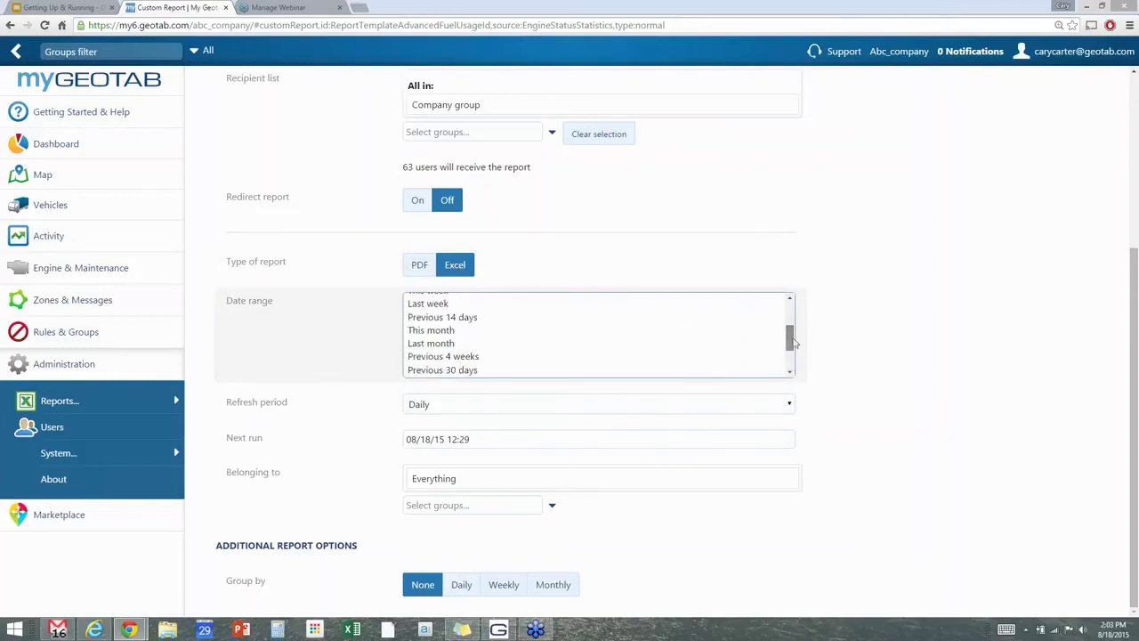
pyautogui.click(418, 343)
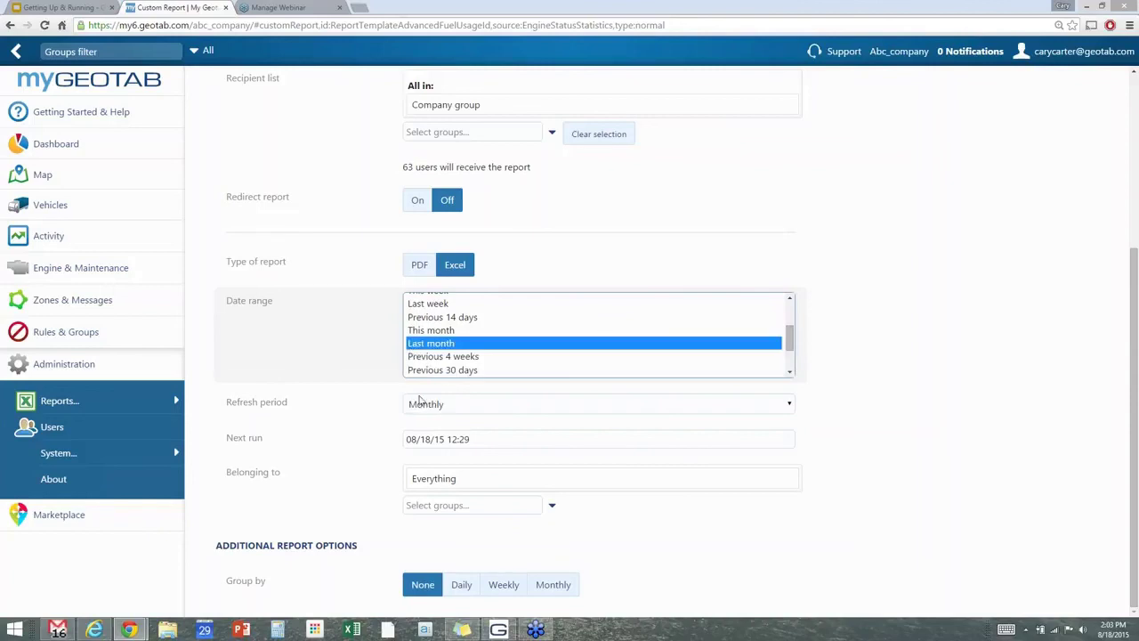
pyautogui.click(498, 441)
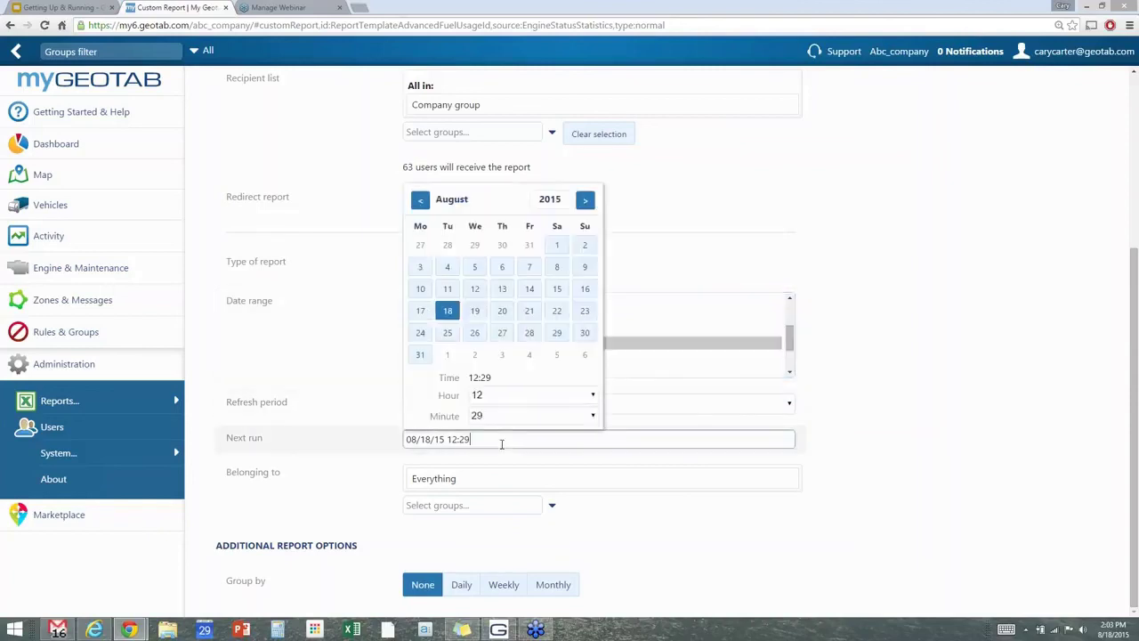
pyautogui.click(450, 356)
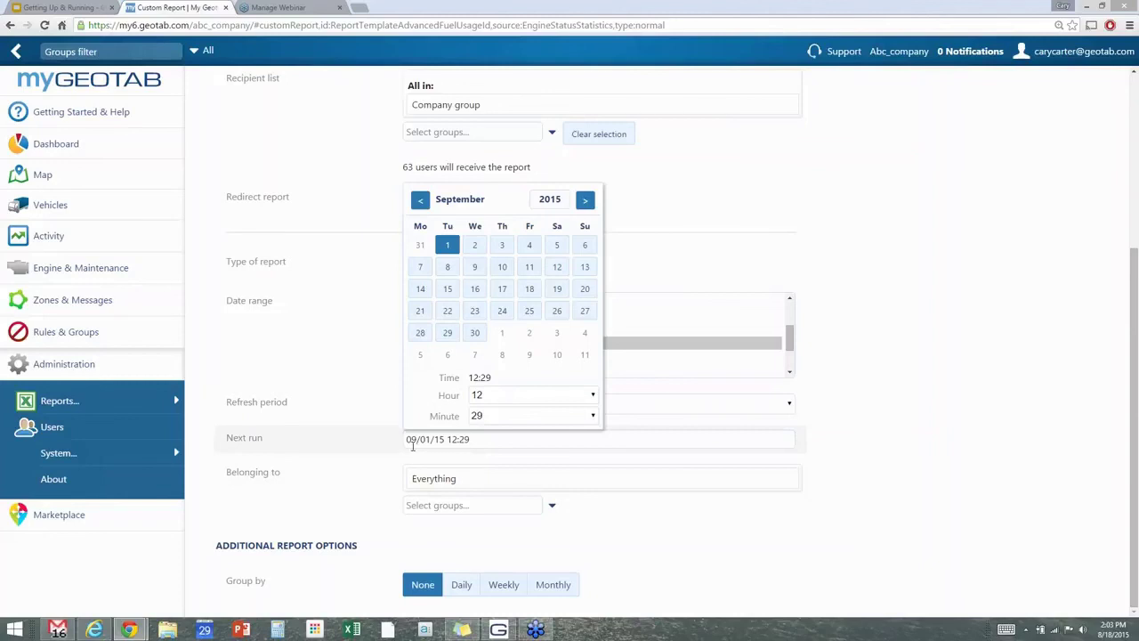
pyautogui.click(1054, 402)
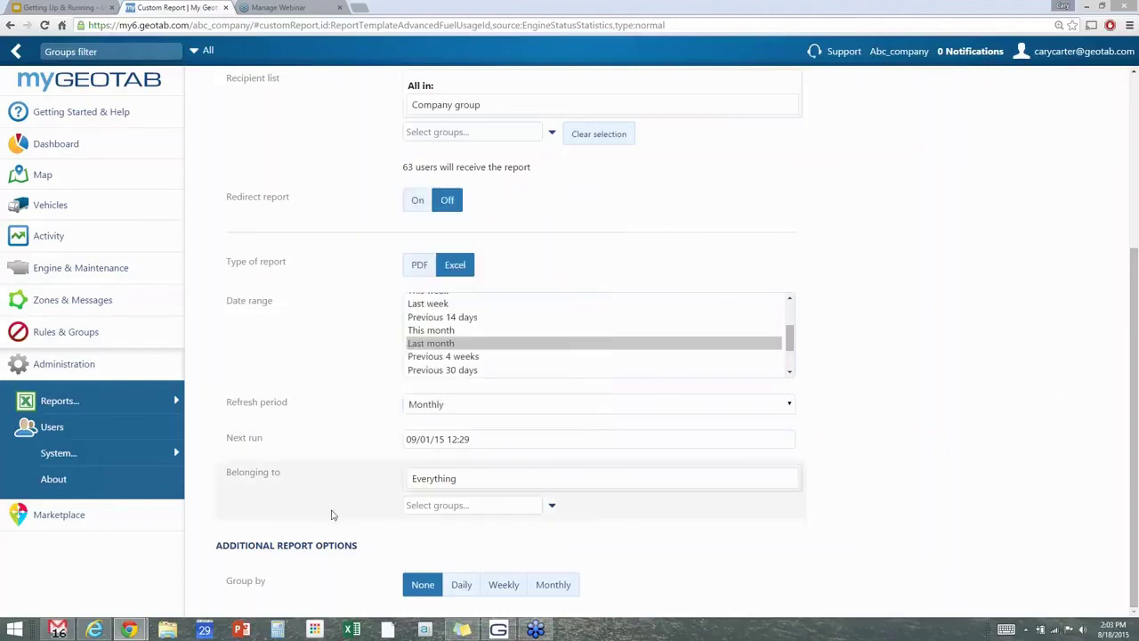
pyautogui.click(552, 505)
pyautogui.click(551, 507)
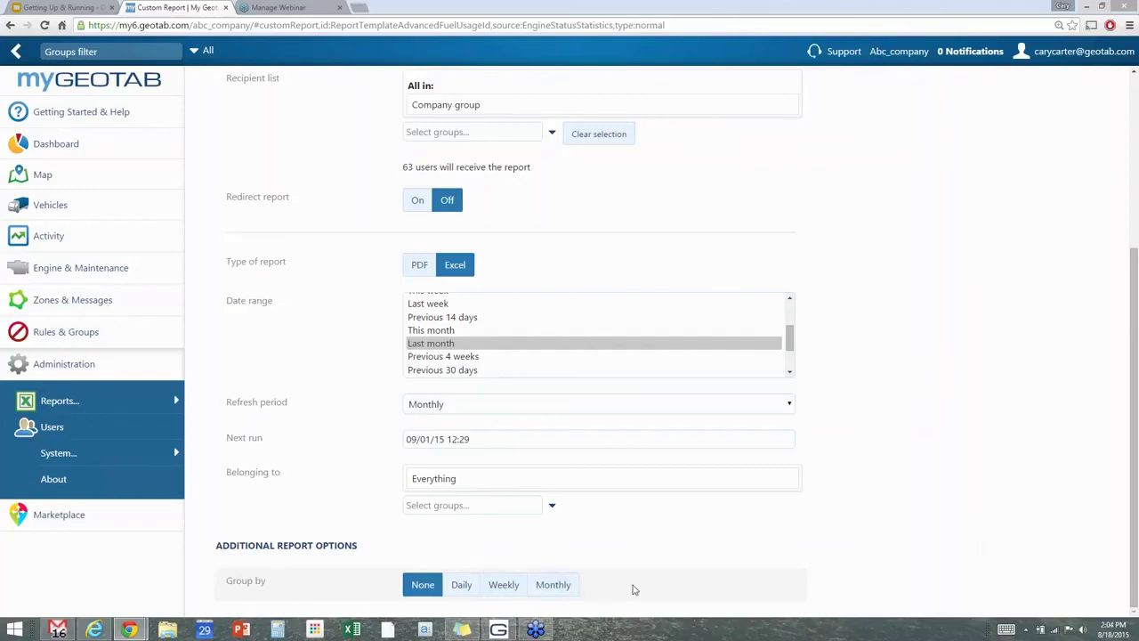
# - Save the Advanced Fuel Usage Report settings and filter the report views by "fuel" to check its dashboard and email schedules
pyautogui.scroll(3, 890, 389)
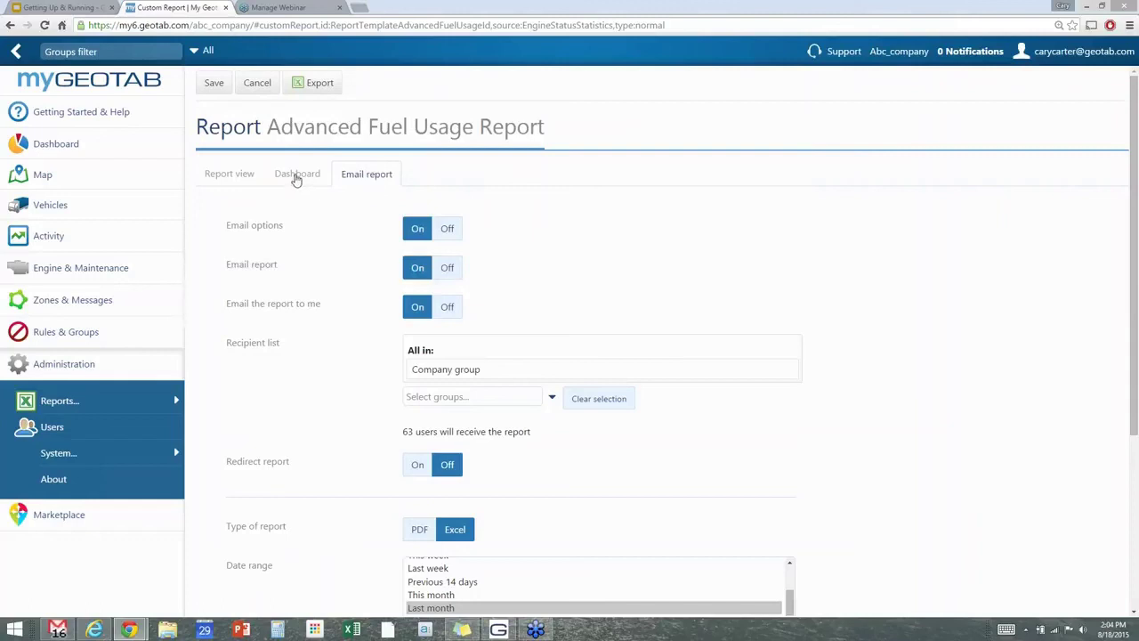
pyautogui.click(210, 86)
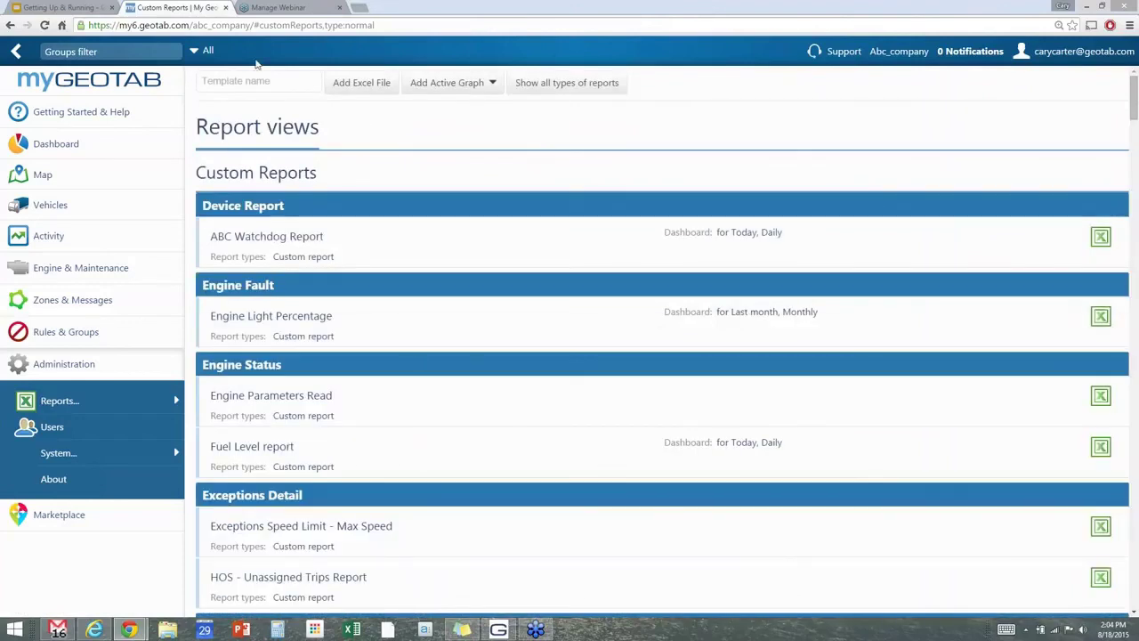
pyautogui.write('fuel')
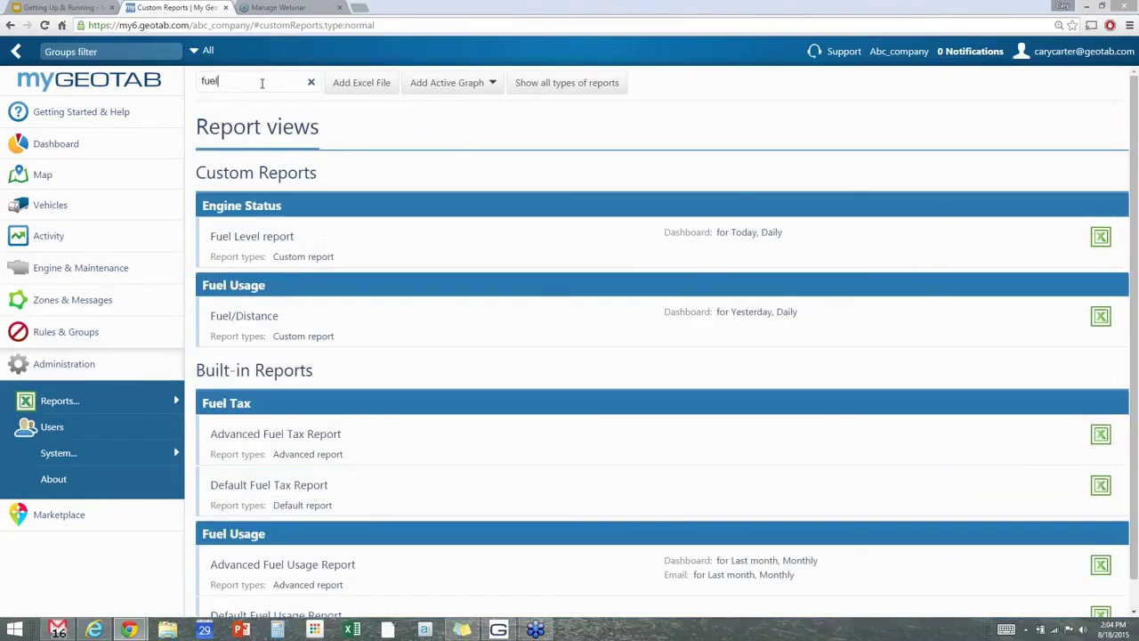
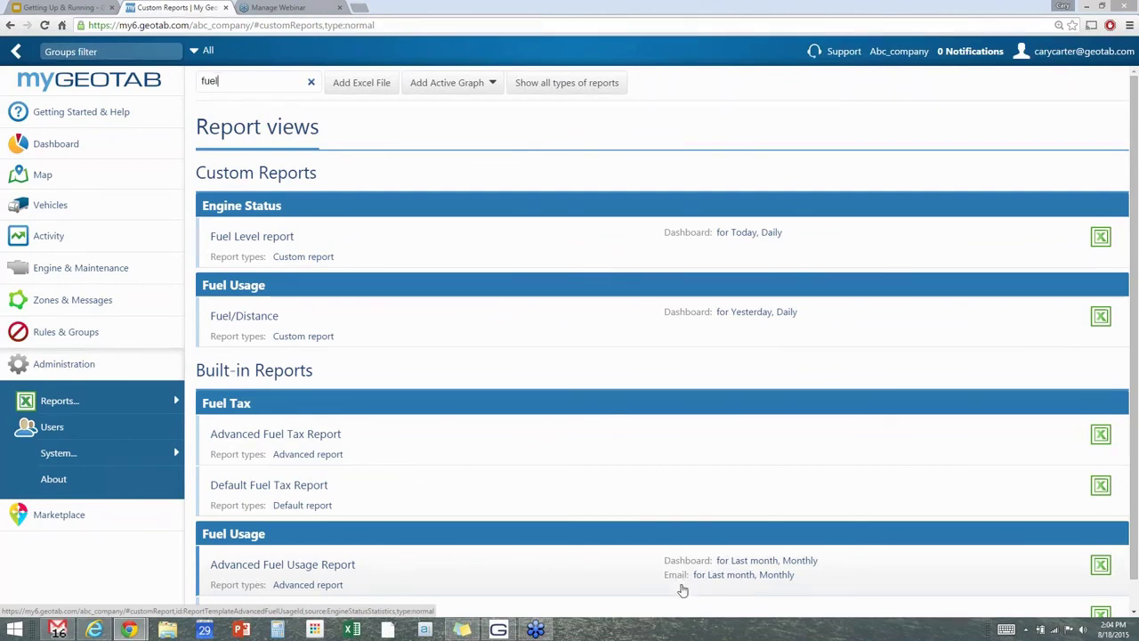
pyautogui.scroll(-1, 365, 579)
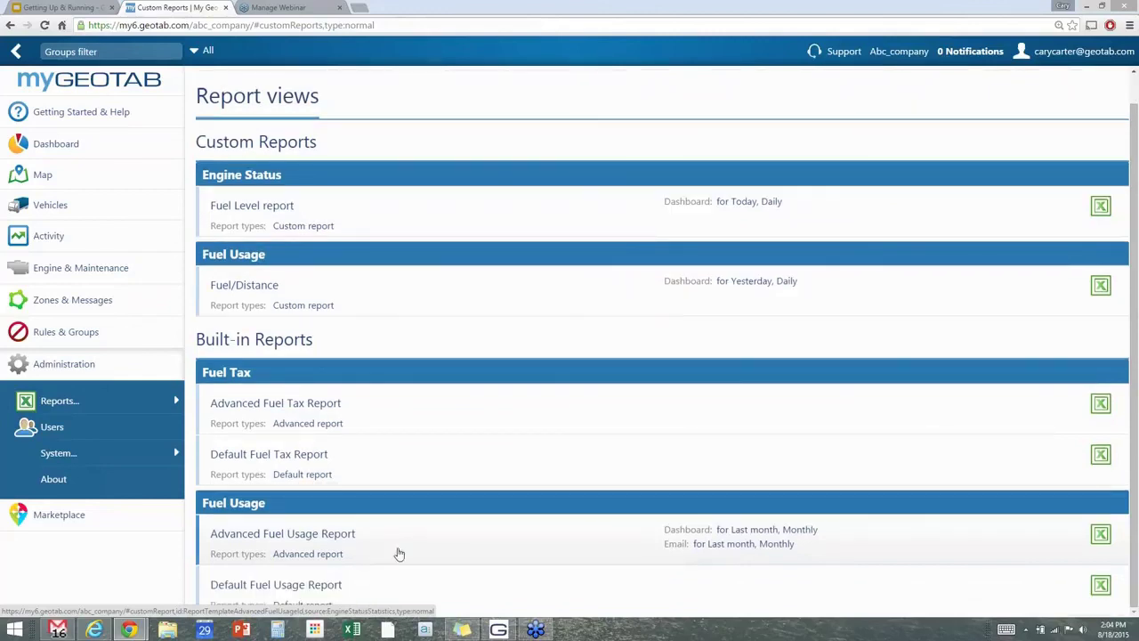
pyautogui.scroll(1, 396, 551)
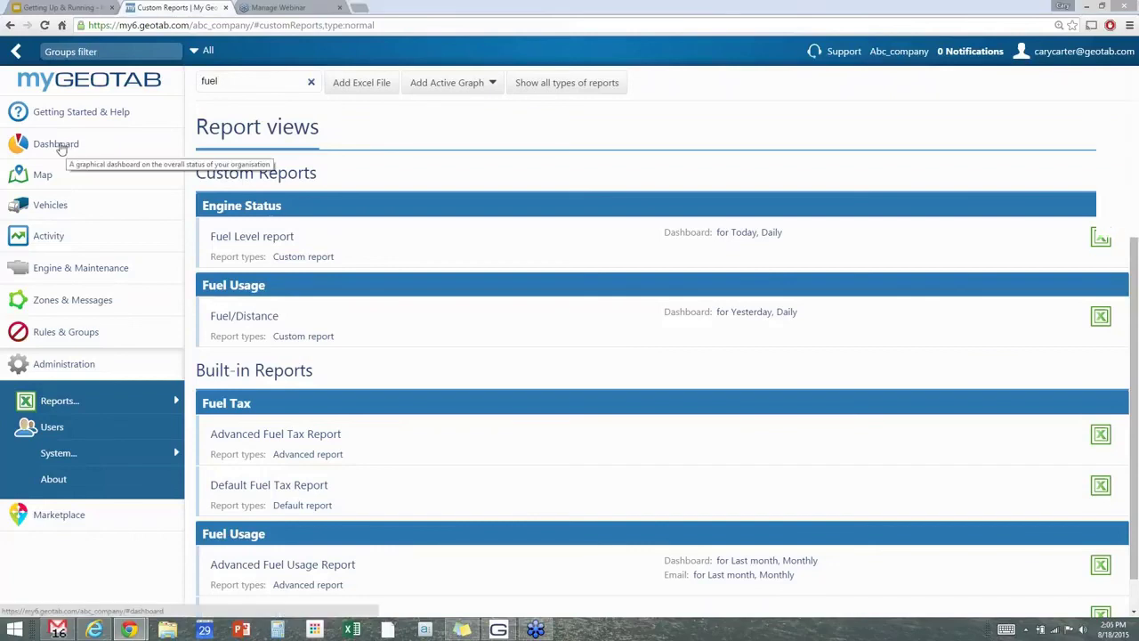
# - Open the dashboard and examine its mileage, fuel, speeding and idling report graphics
pyautogui.click(62, 146)
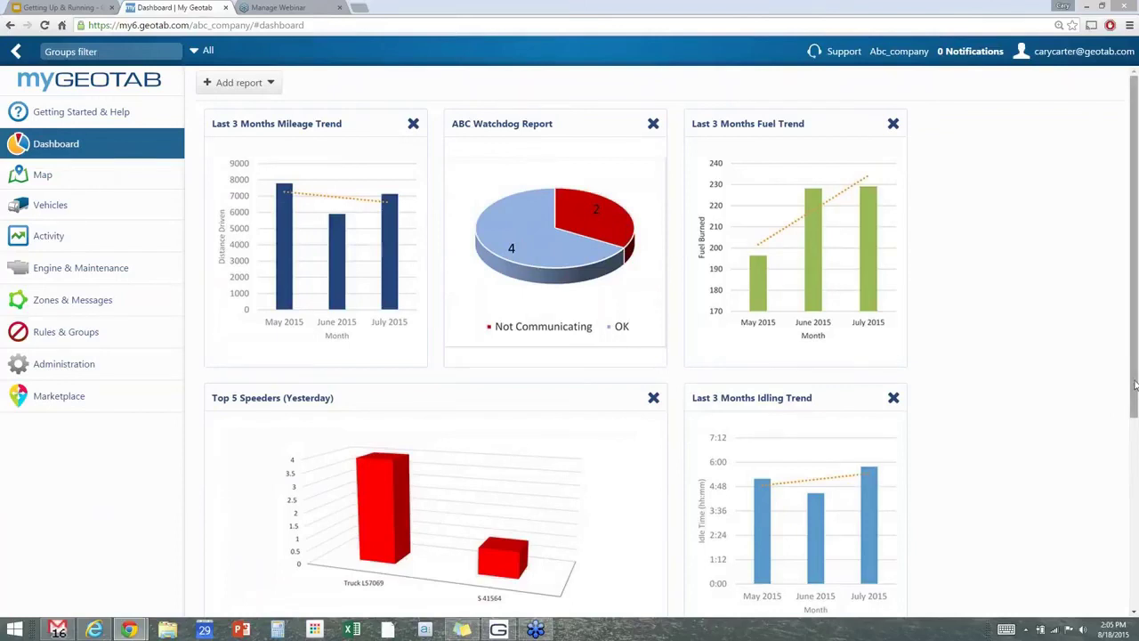
pyautogui.moveTo(1135, 386); pyautogui.dragTo(1136, 587)
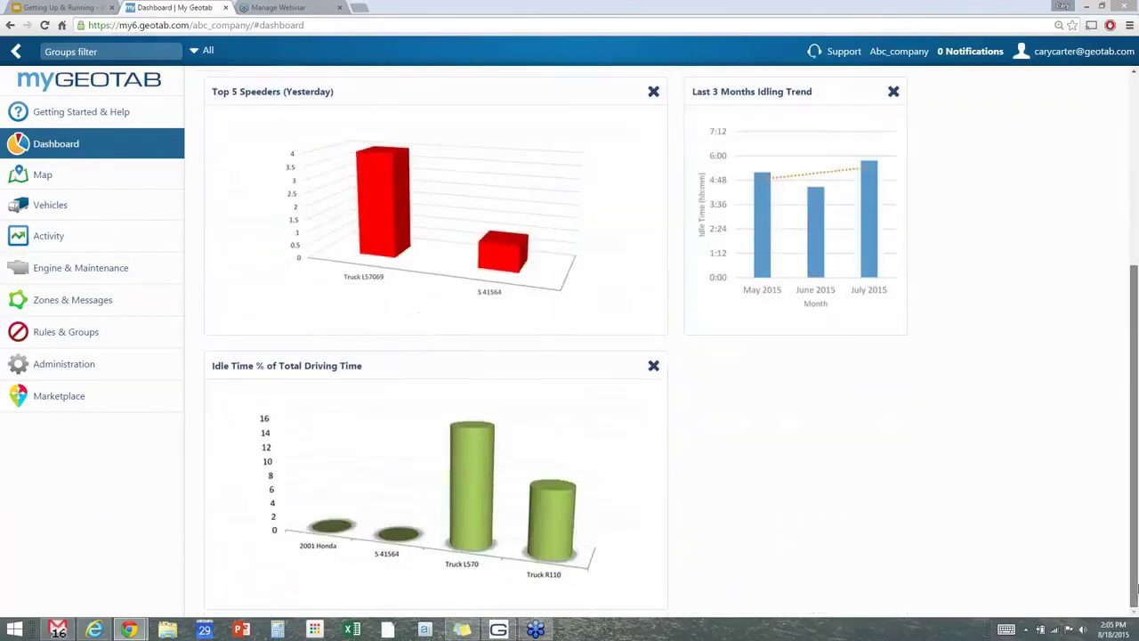
pyautogui.scroll(4, 1135, 587)
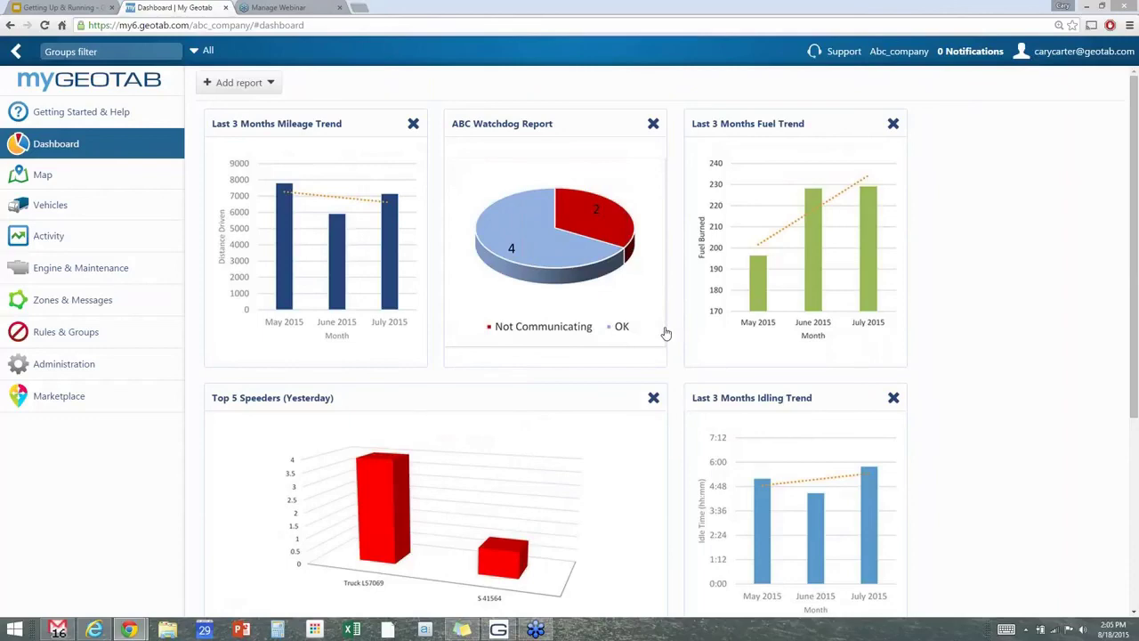
pyautogui.scroll(-4, 666, 333)
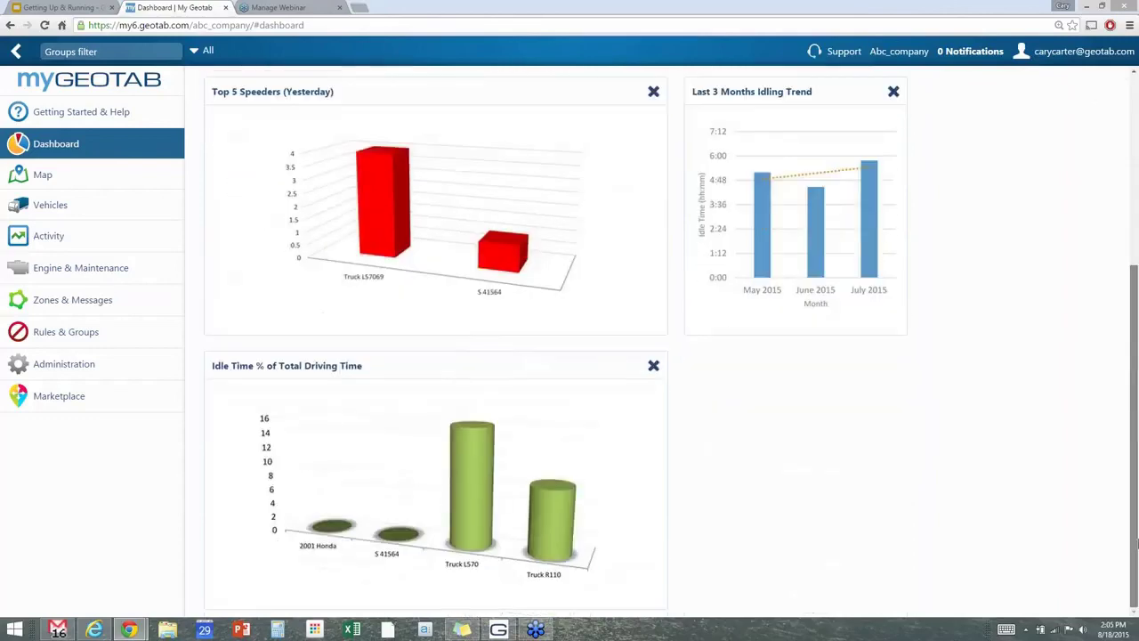
pyautogui.scroll(4, 676, 350)
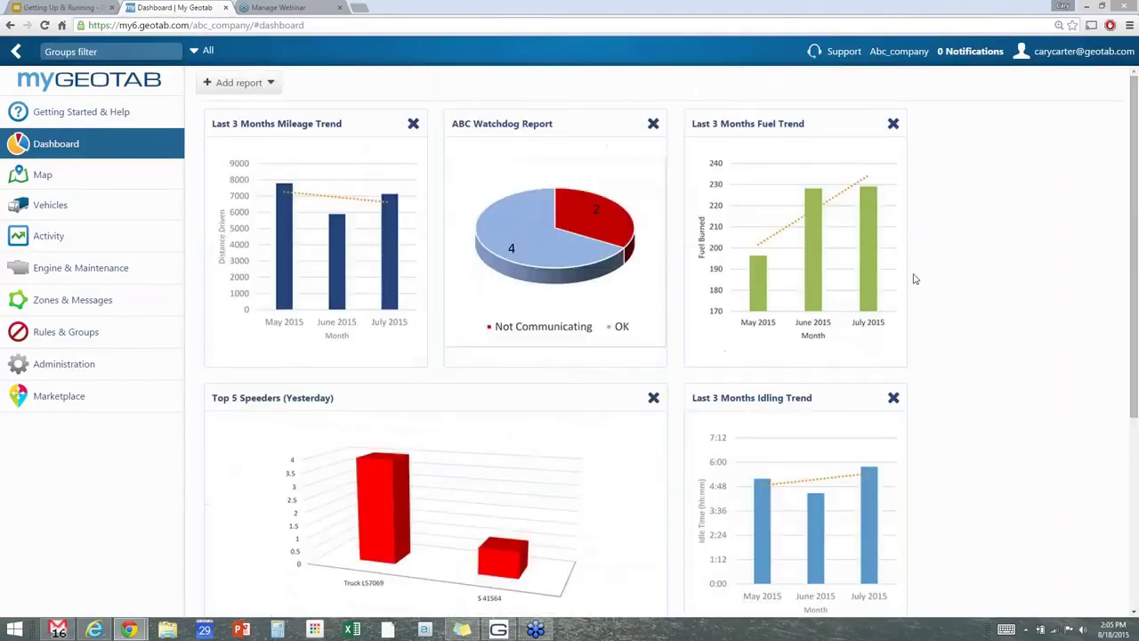